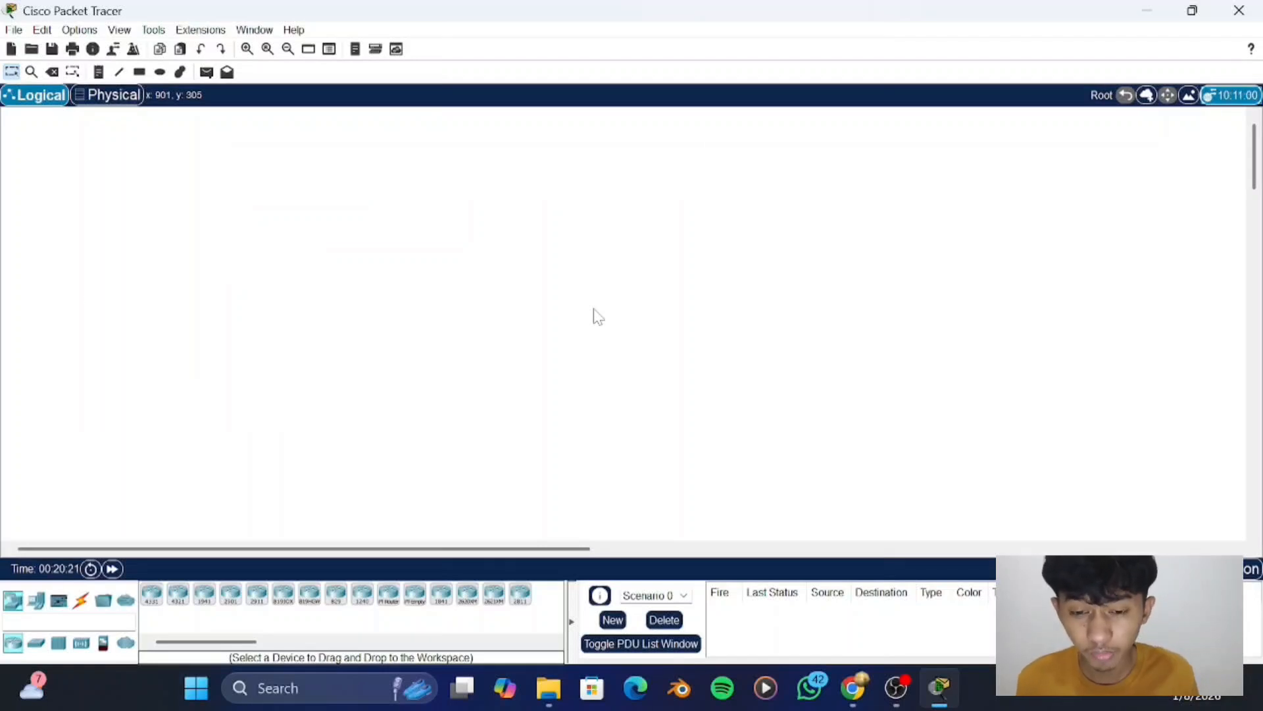
- Place a PC-PT end device in the upper-left area of the logical workspace
scroll(209, 466, "down", 1)
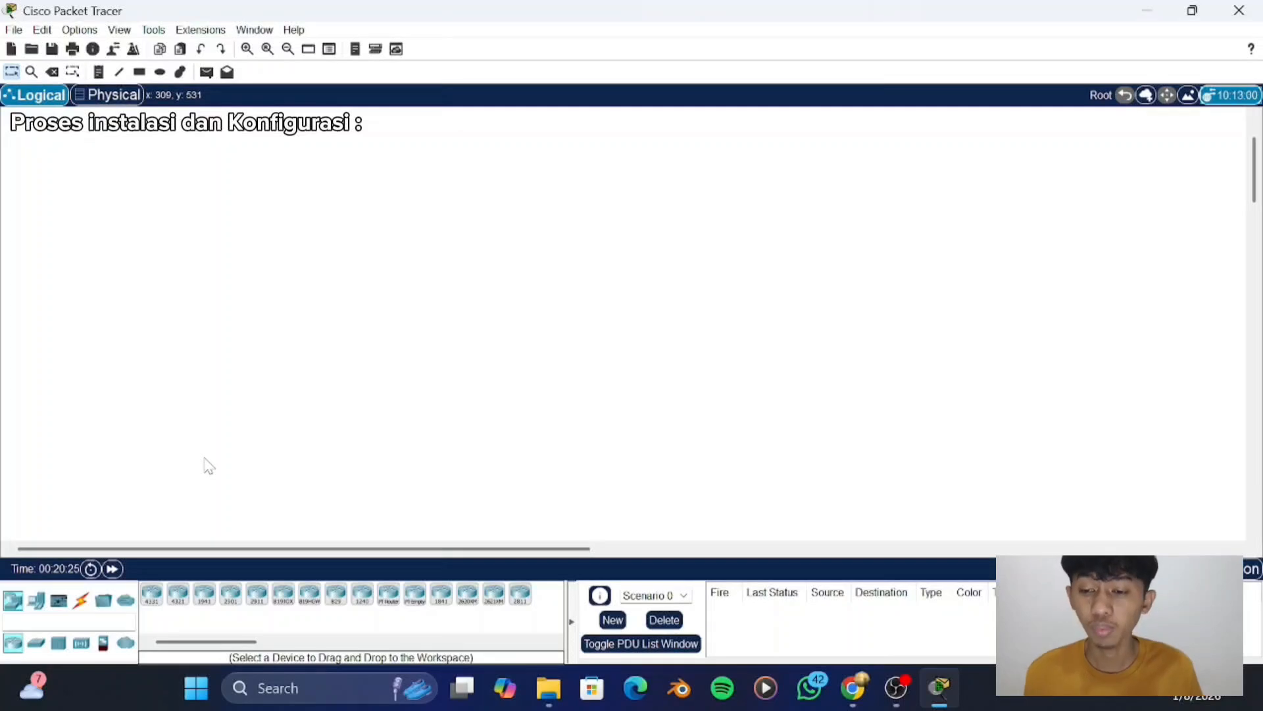
left_click(38, 602)
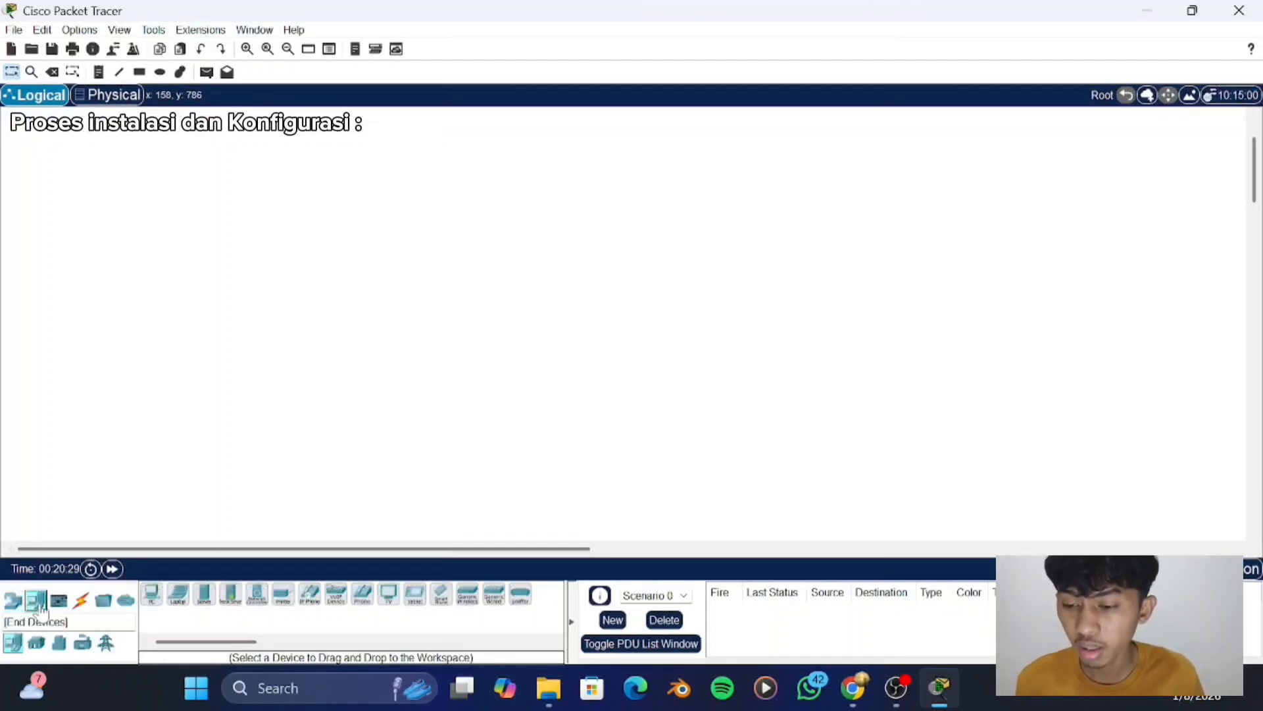
left_click(152, 596)
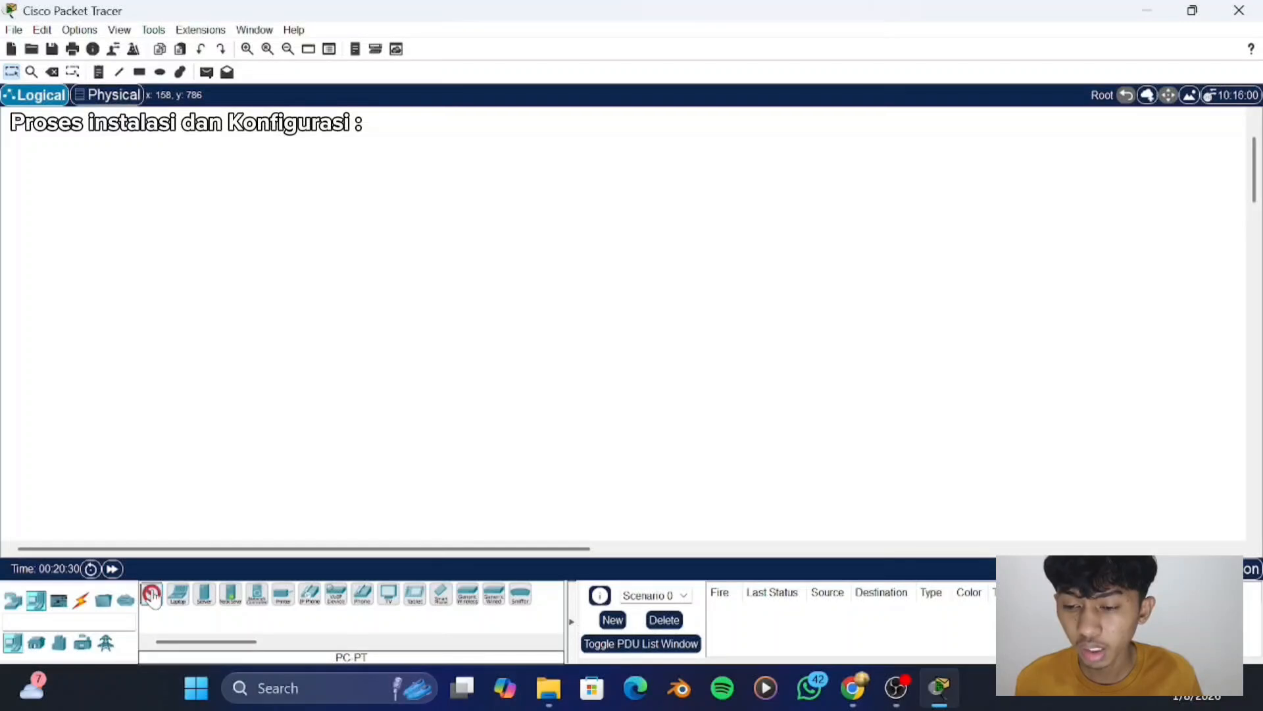
left_click(241, 223)
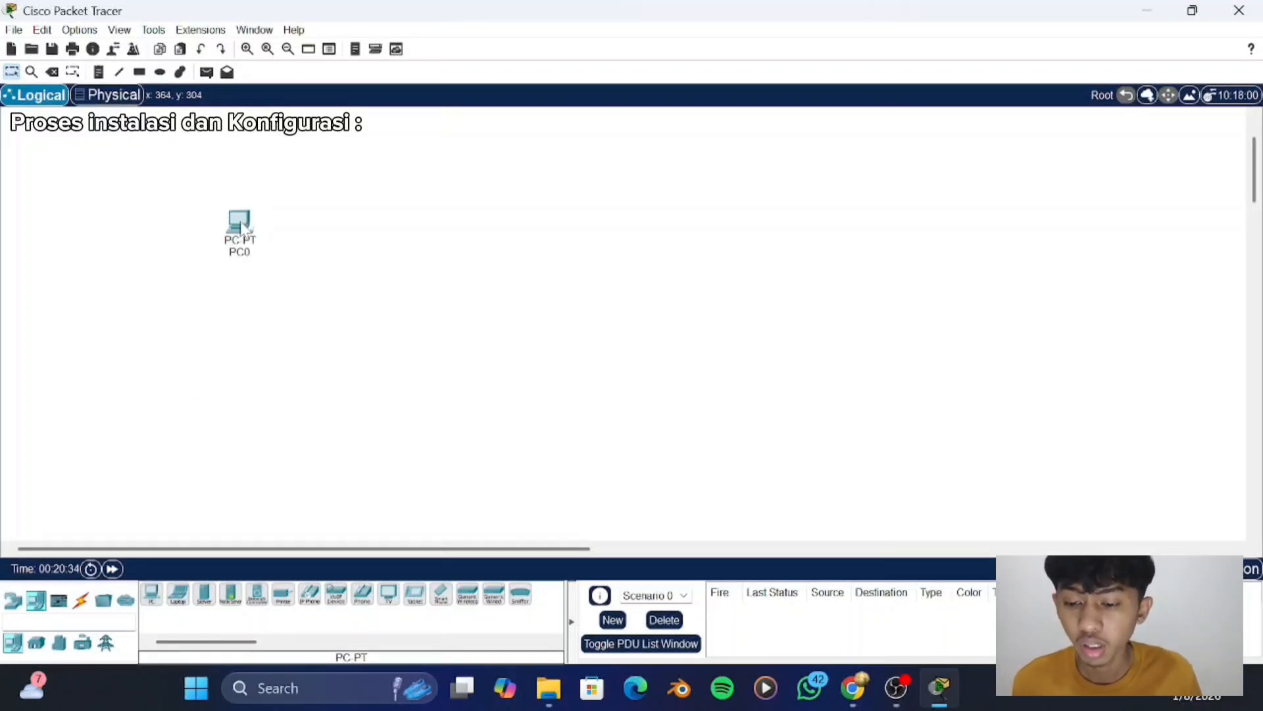
left_click(241, 224)
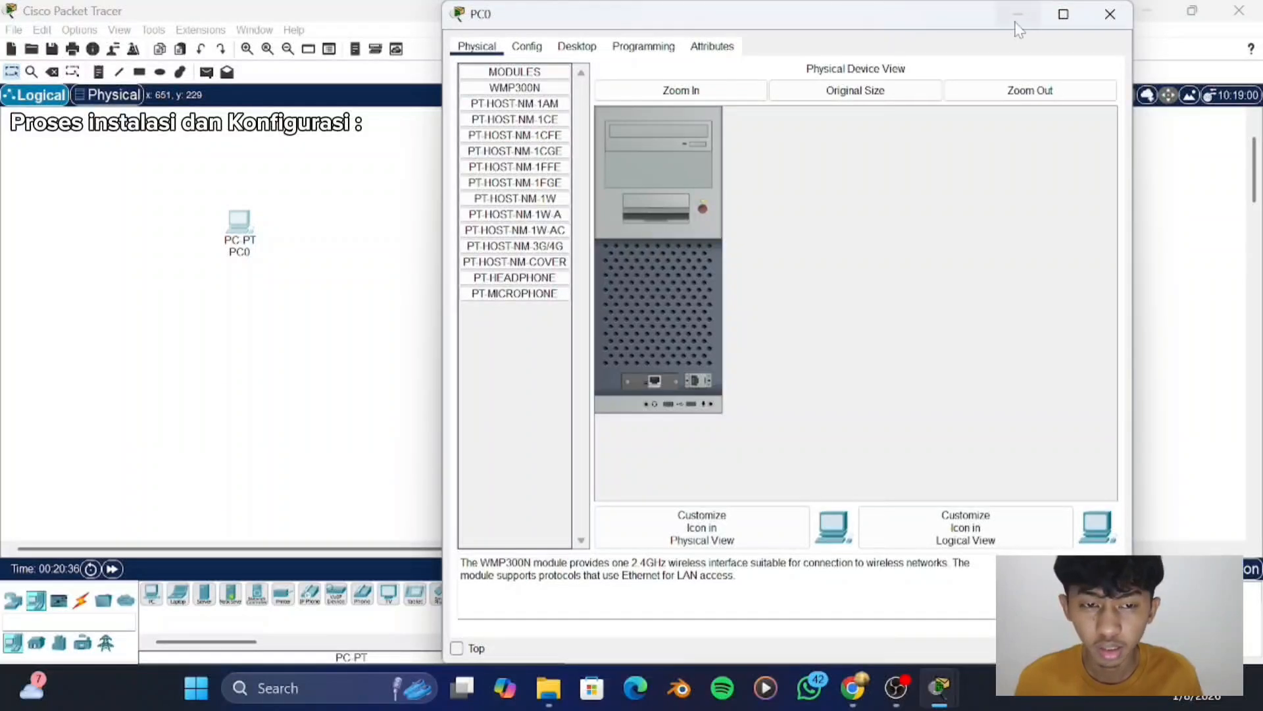
left_click(1110, 15)
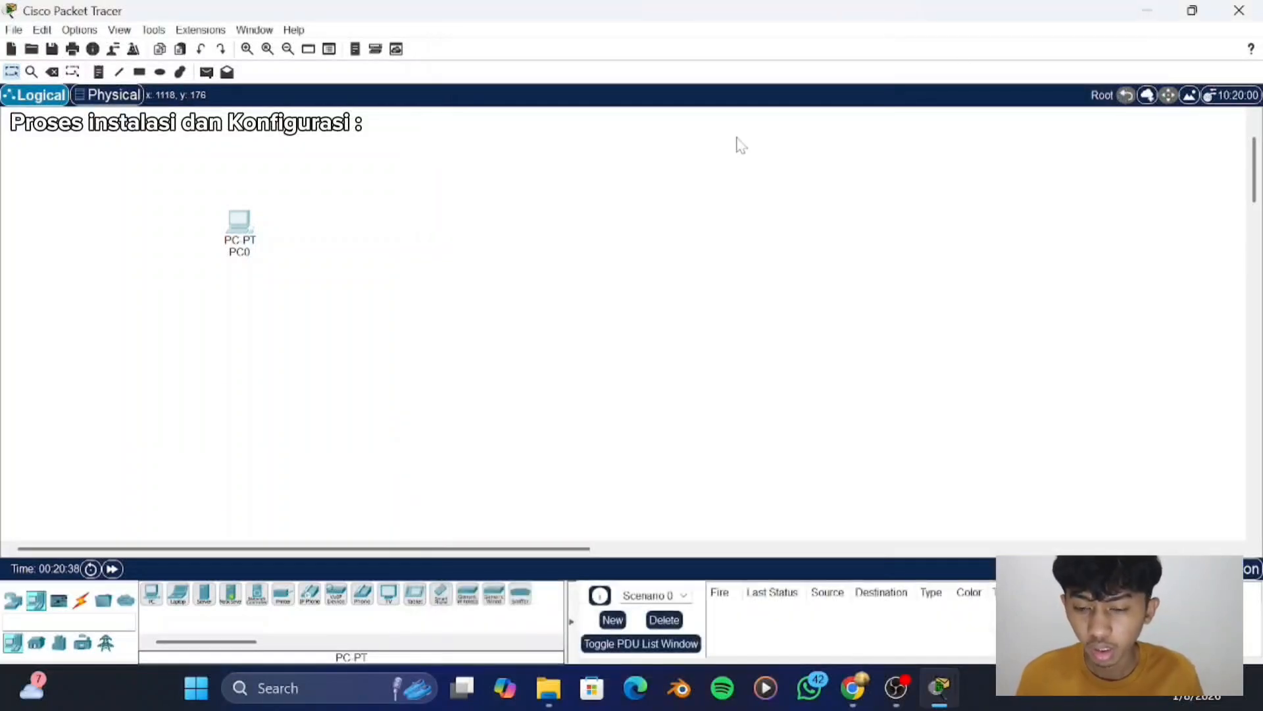
- Paste nine copies of the PC to have ten PCs in the workspace
key("ctrl+v")
key("ctrl+v")
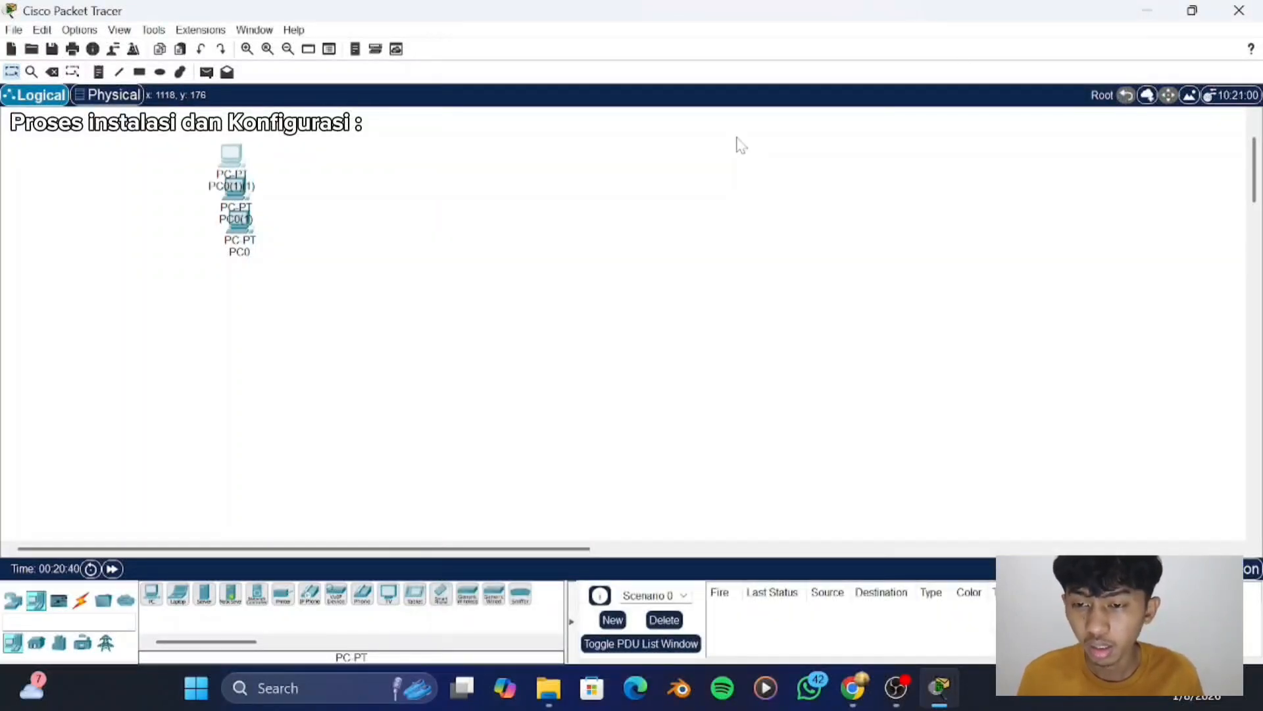
key("ctrl+v")
key("ctrl+v")
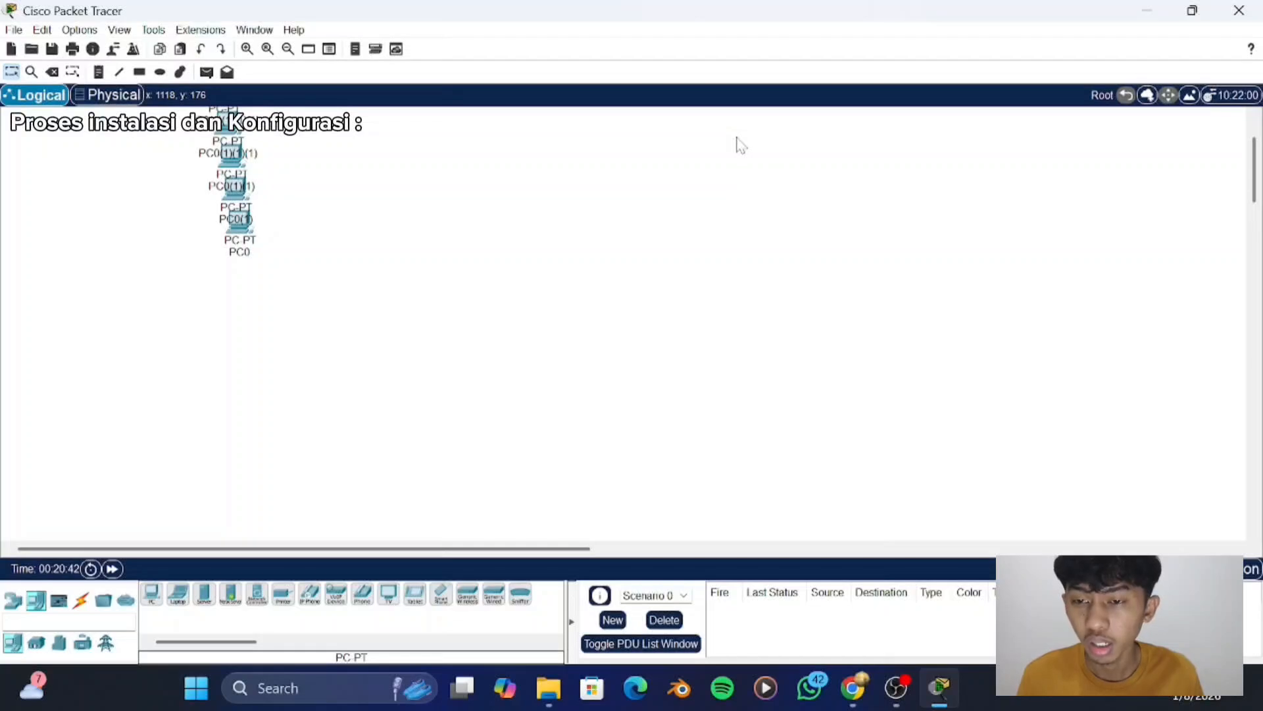
scroll(471, 201, "up", 2)
key("ctrl+v")
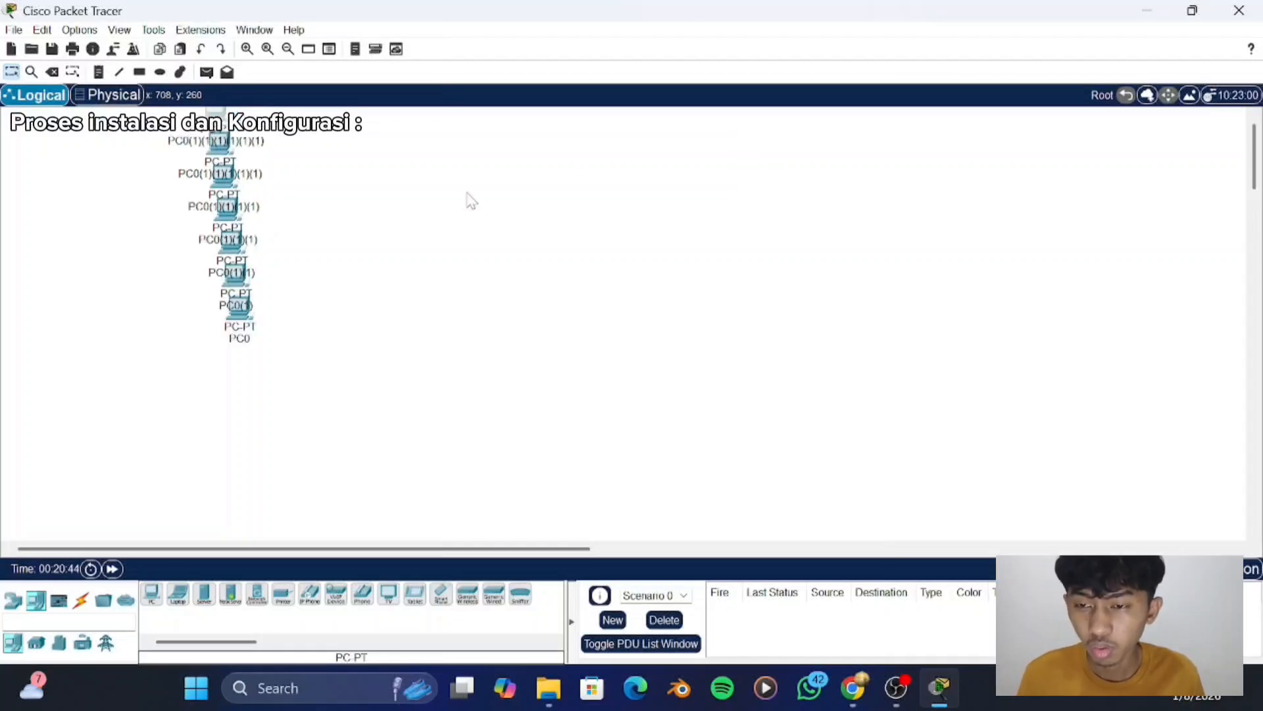
key("ctrl+v")
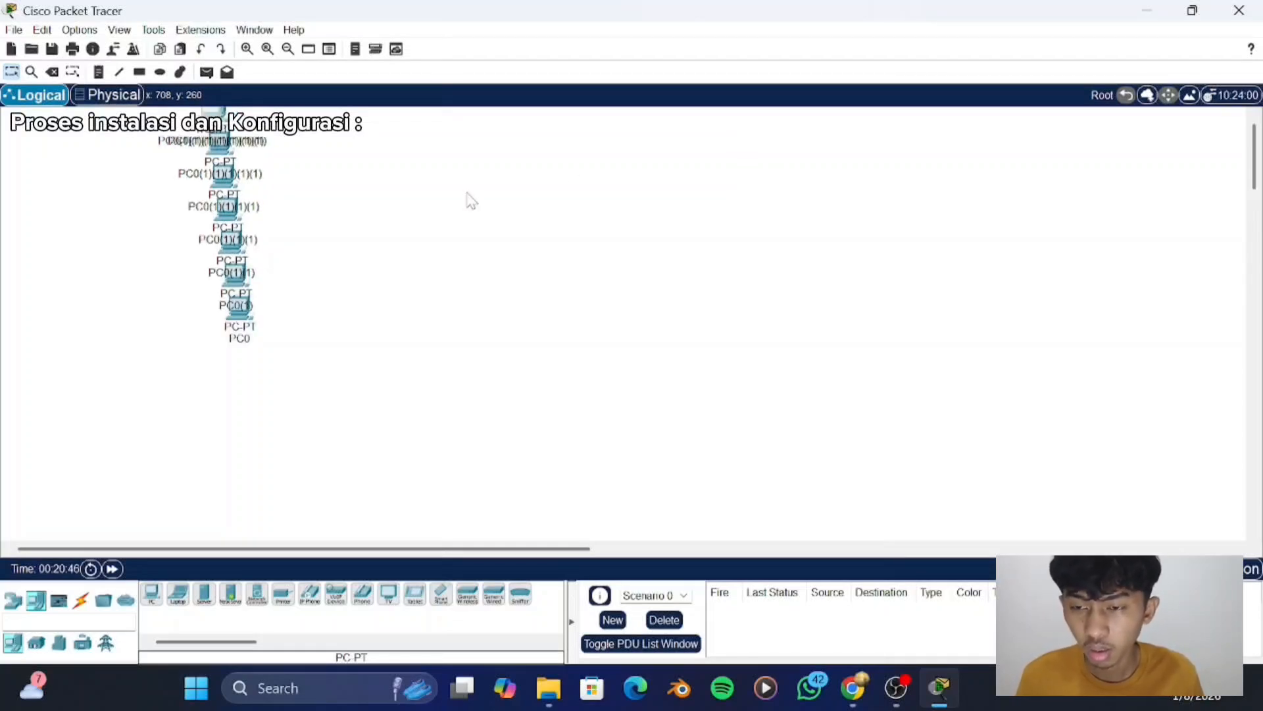
key("ctrl+v")
key("ctrl+v")
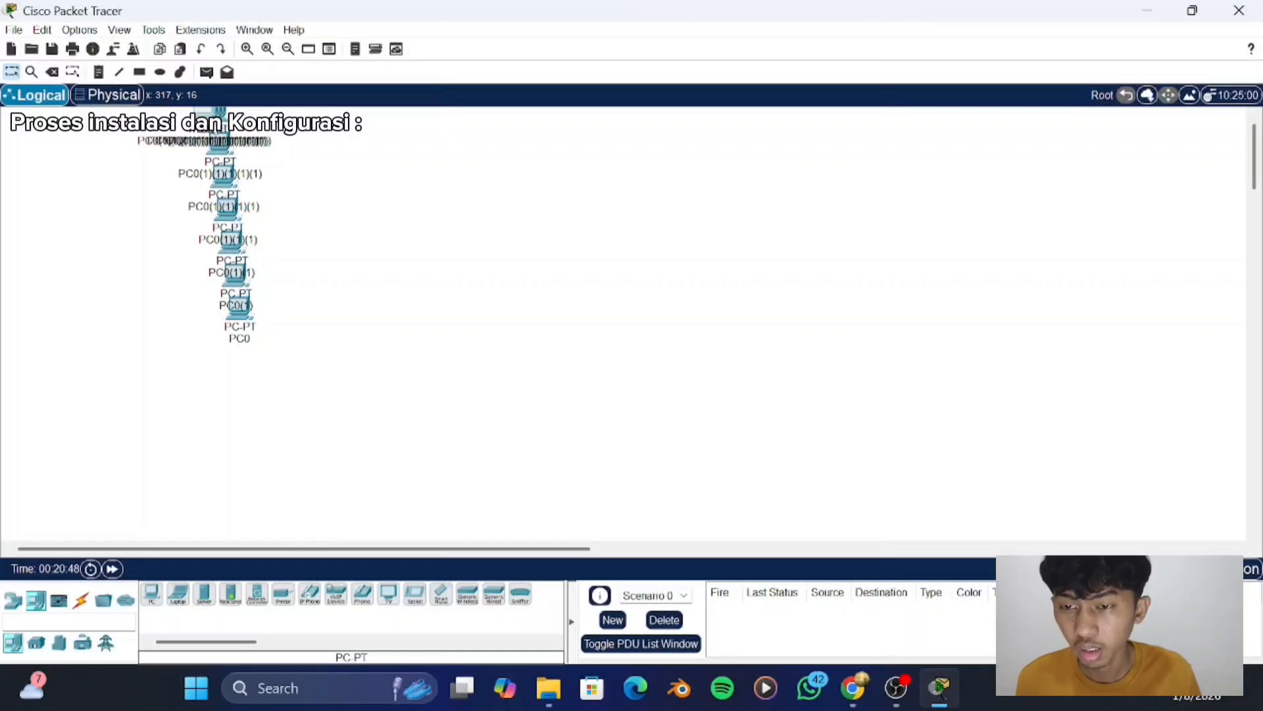
- Move the five uppermost PC copies out of the overlapping stack and line them up below the original PC
left_click_drag(208, 117, 250, 456)
scroll(250, 456, "down", 1)
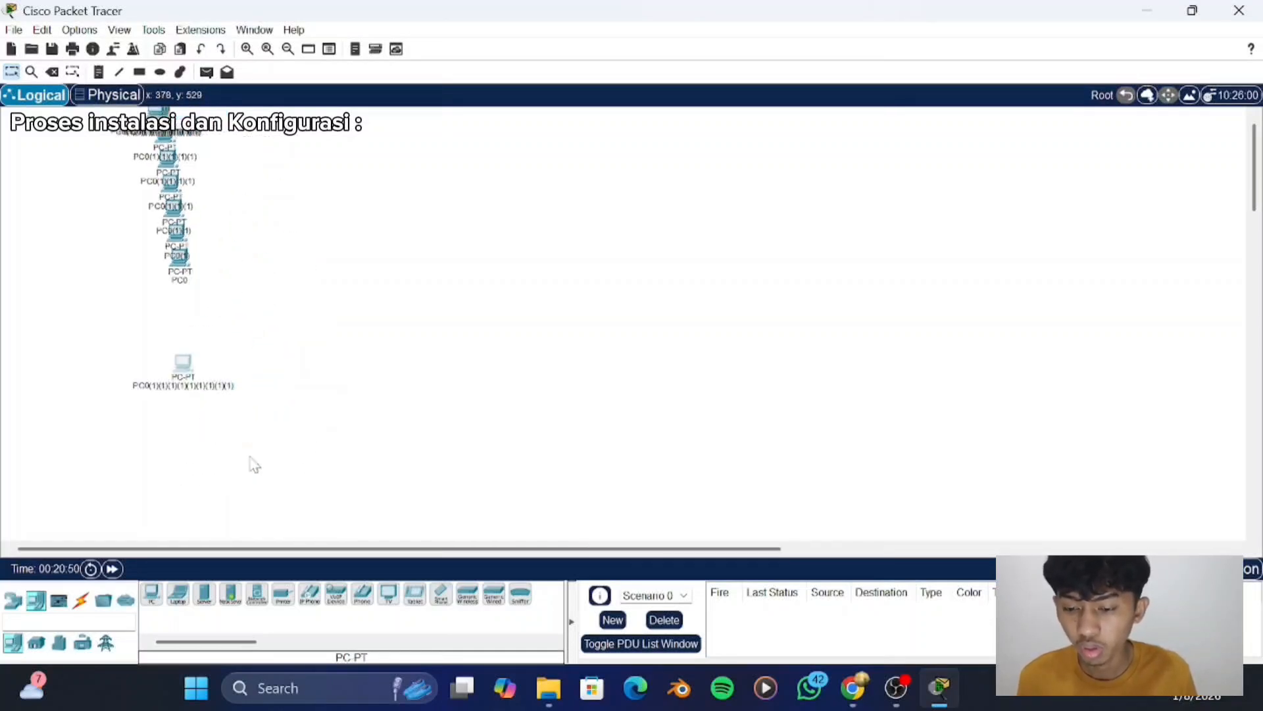
scroll(250, 457, "down", 1)
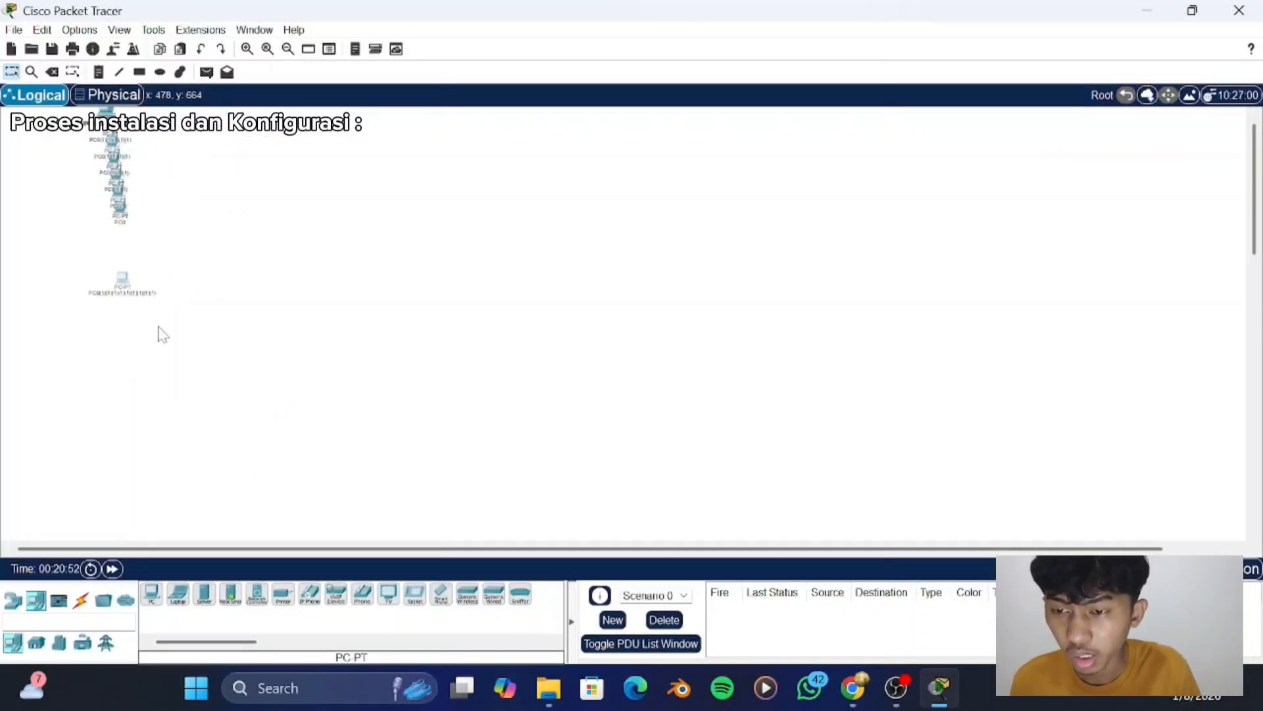
left_click_drag(108, 114, 127, 325)
left_click_drag(107, 115, 123, 348)
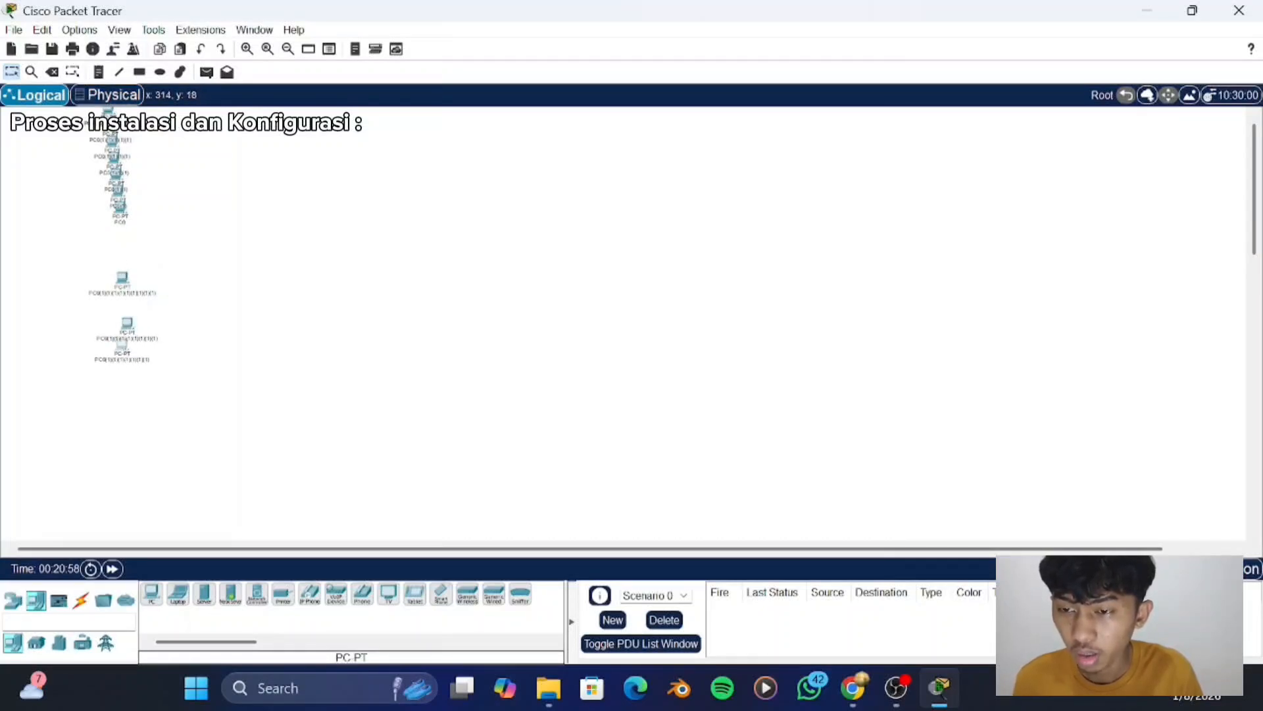
left_click_drag(108, 115, 122, 383)
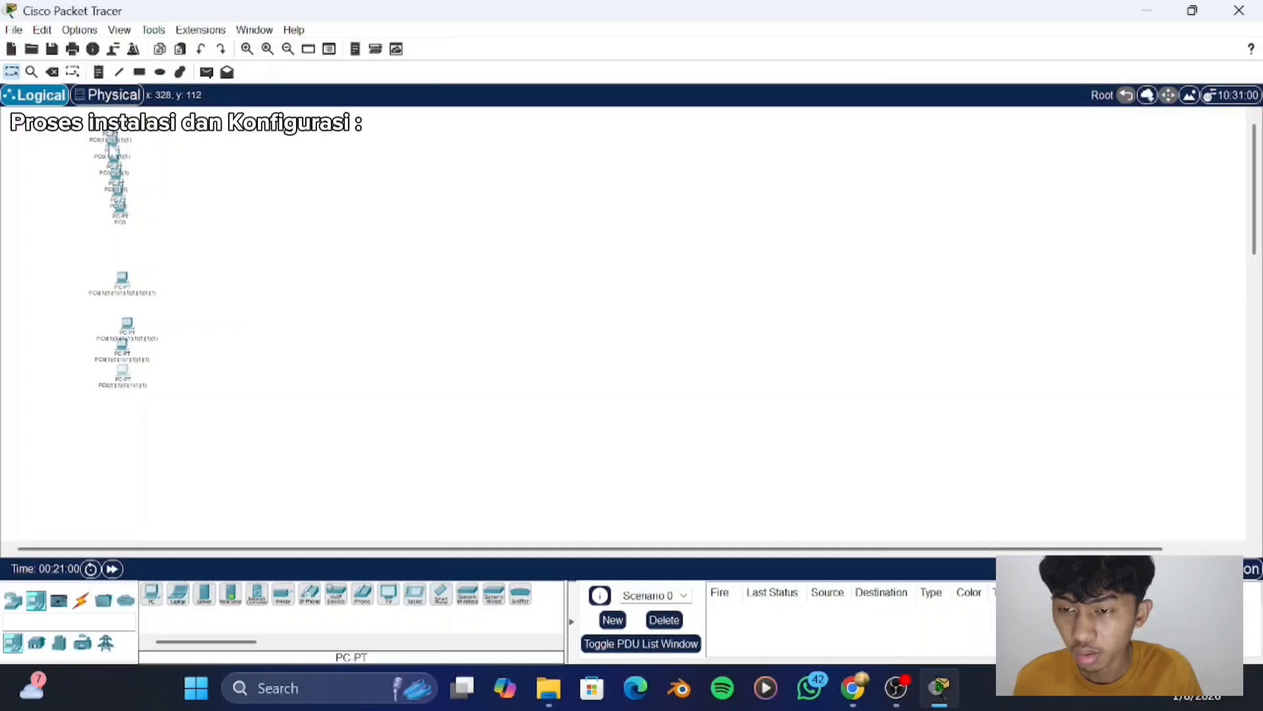
left_click_drag(111, 136, 123, 414)
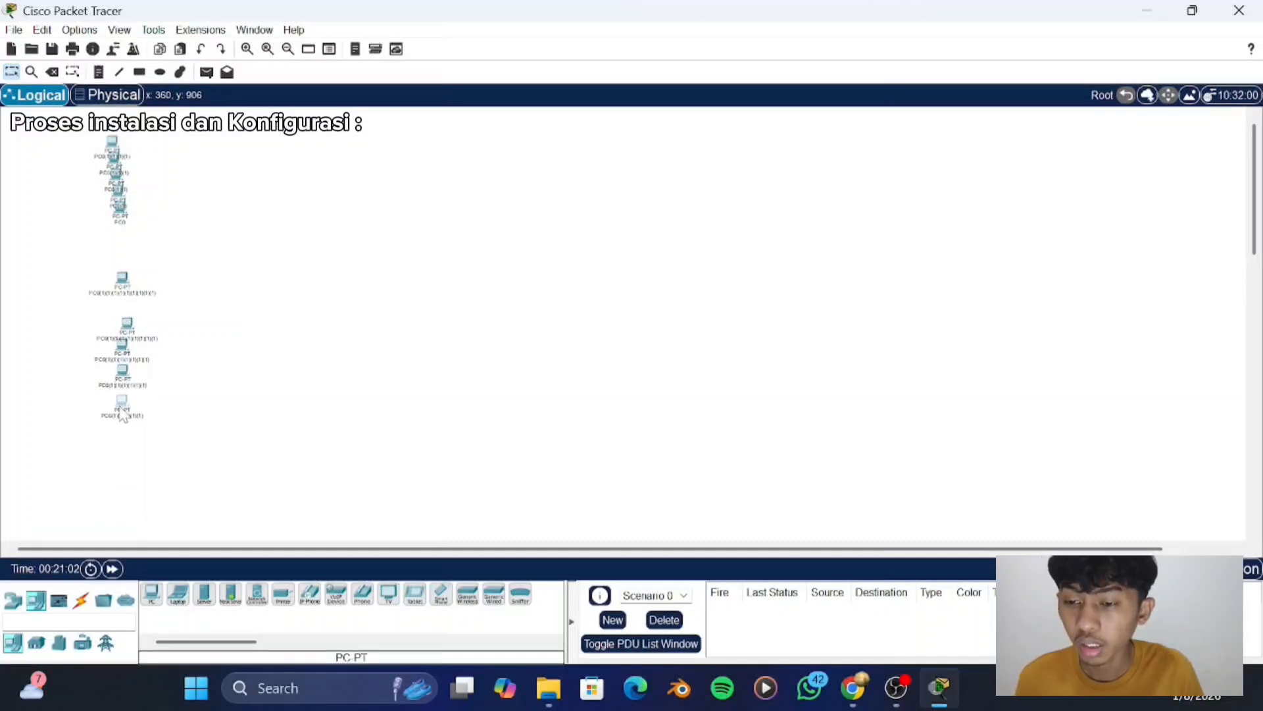
left_click(123, 414)
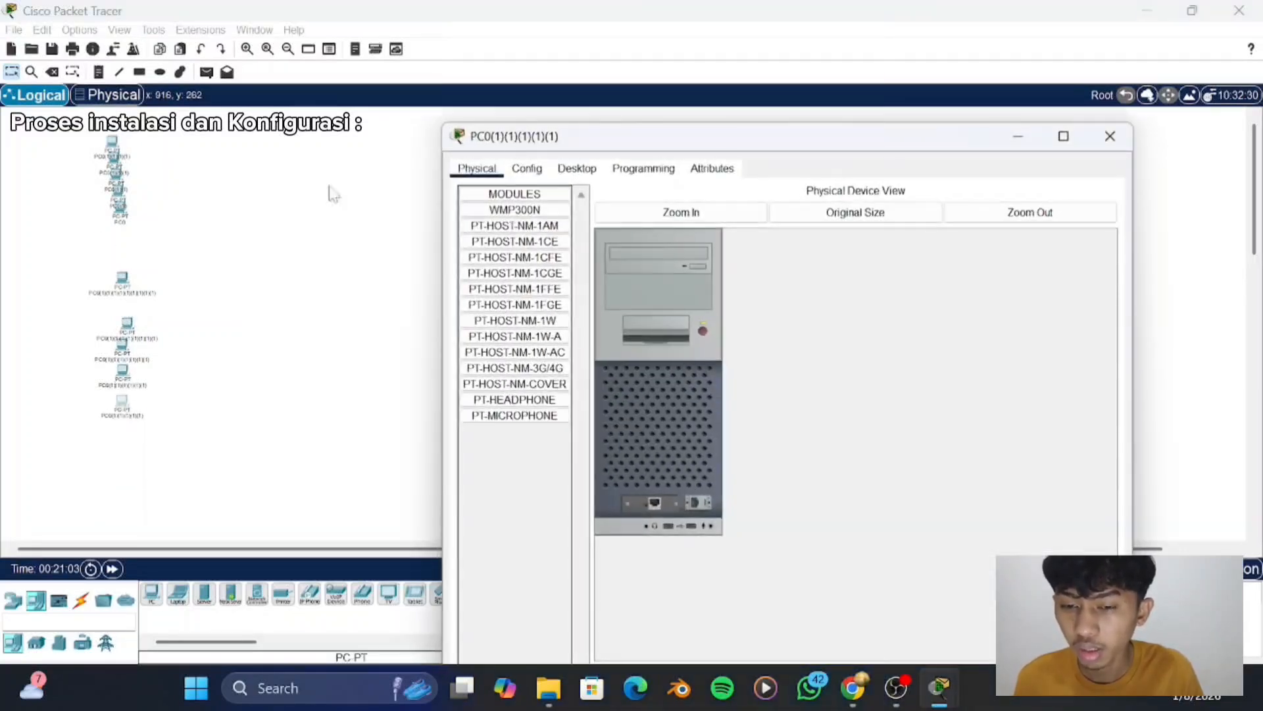
left_click(1108, 135)
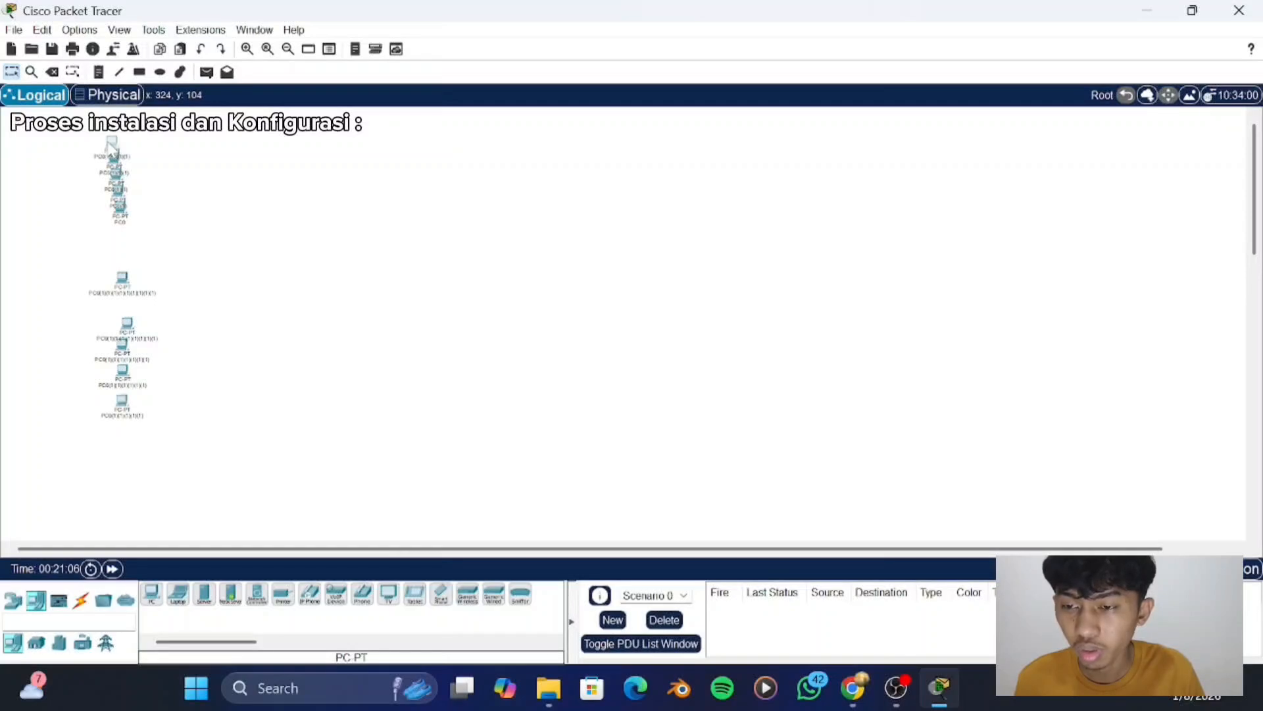
- Move the next three PC copies from the stack to the lower end of the new column
left_click_drag(113, 150, 123, 431)
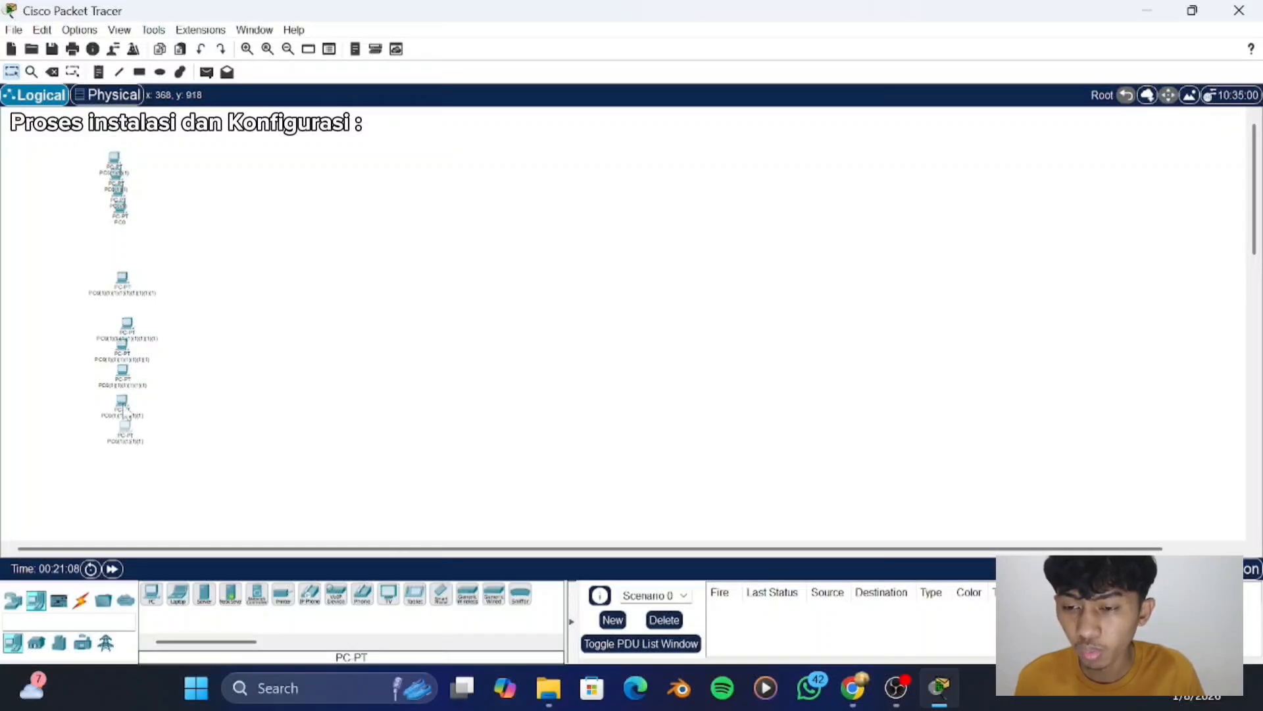
left_click_drag(117, 161, 129, 471)
left_click_drag(131, 193, 125, 502)
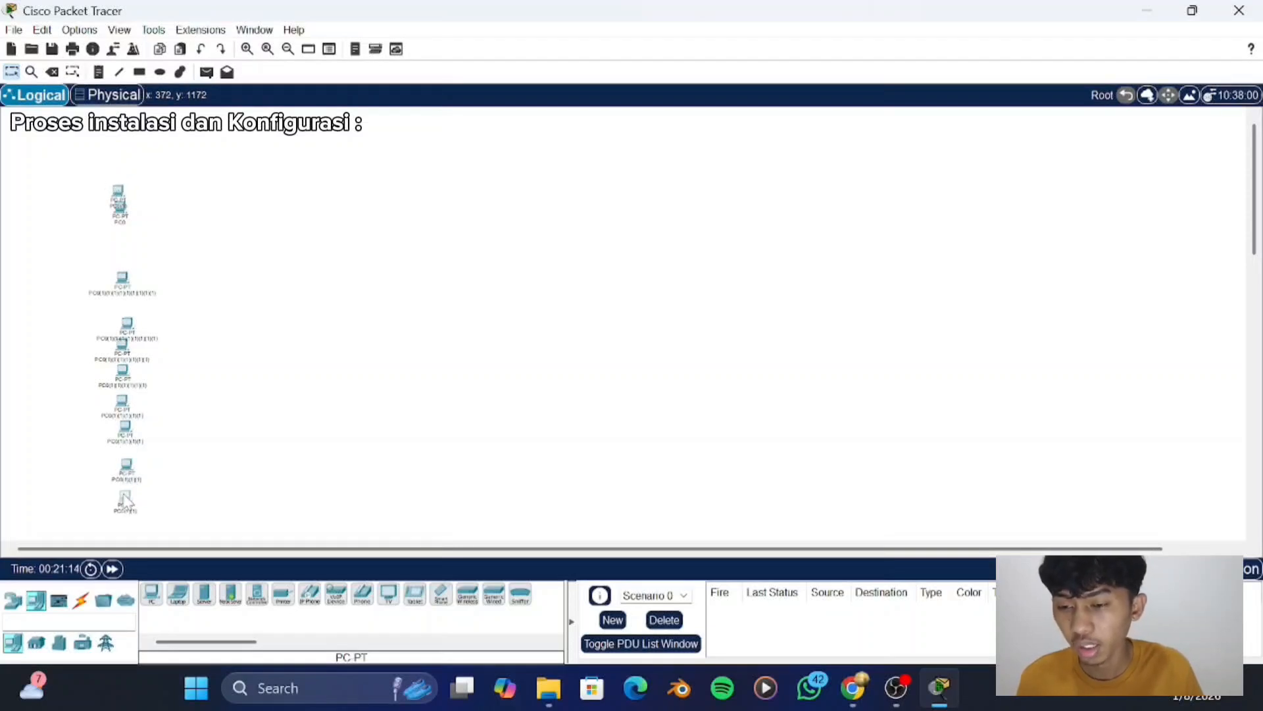
- Arrange all ten PCs into a single, evenly spaced vertical column
left_click_drag(121, 200, 239, 387)
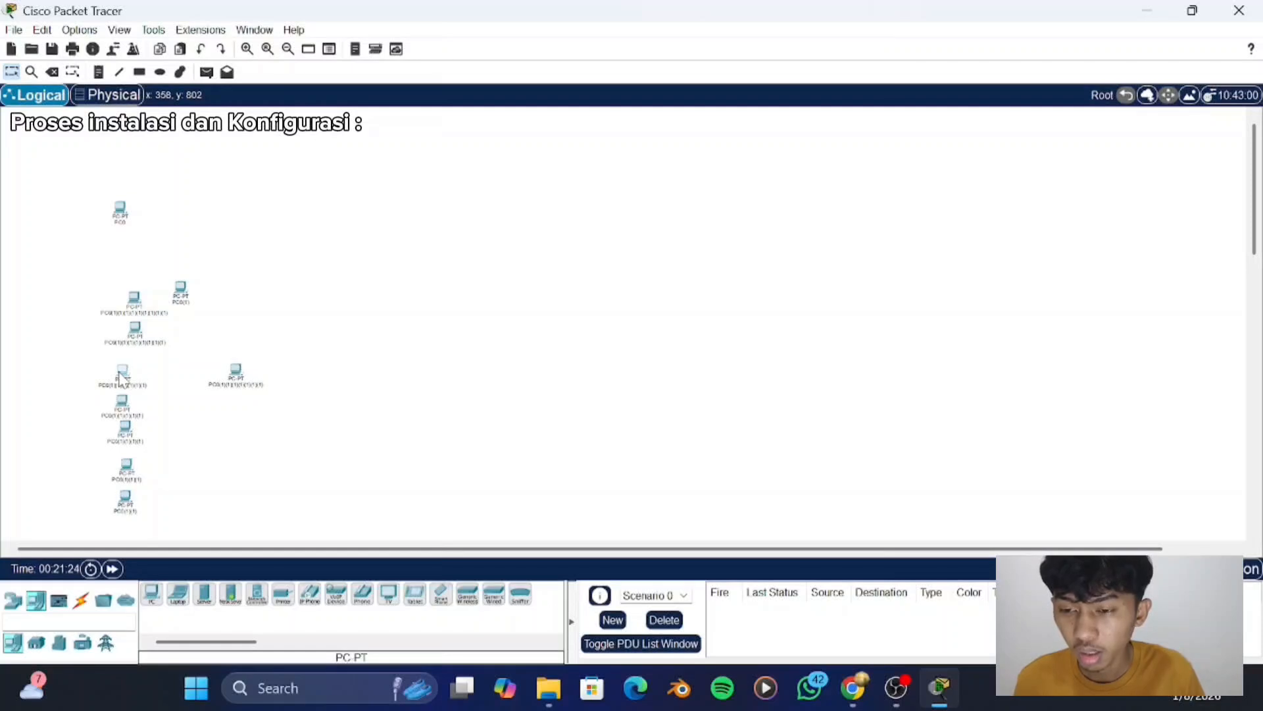
left_click_drag(120, 377, 140, 509)
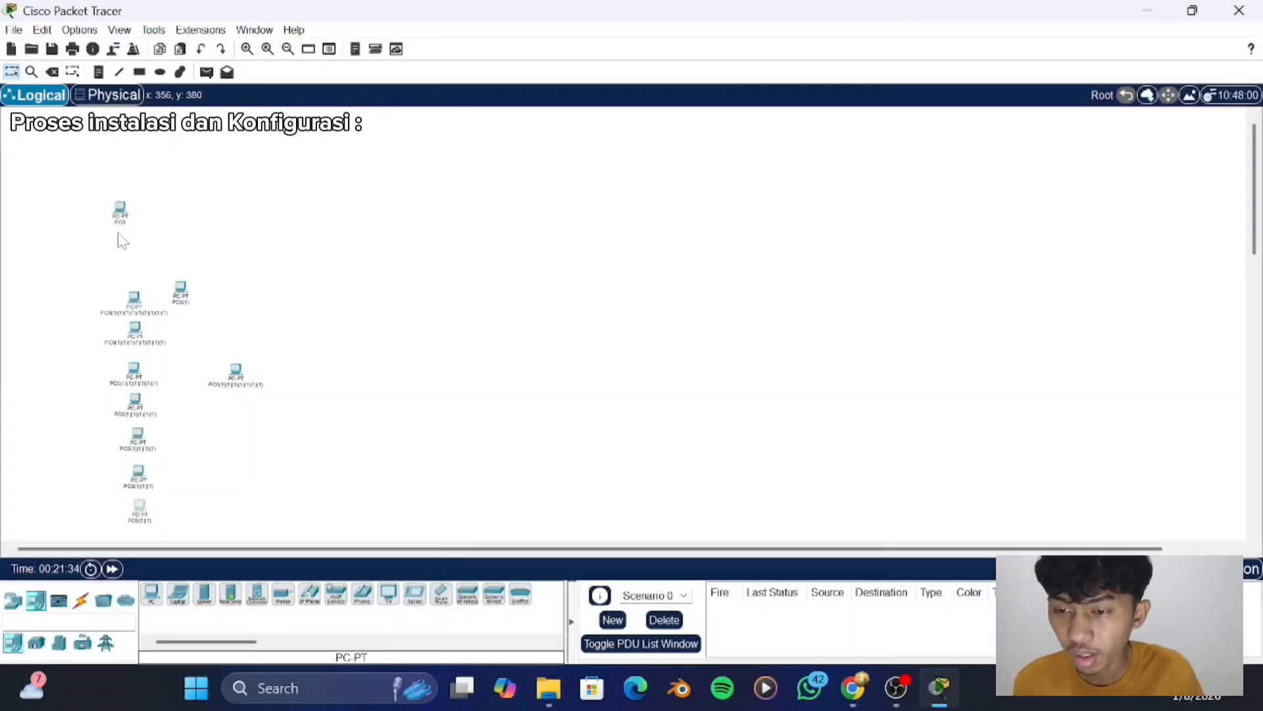
left_click_drag(124, 218, 147, 238)
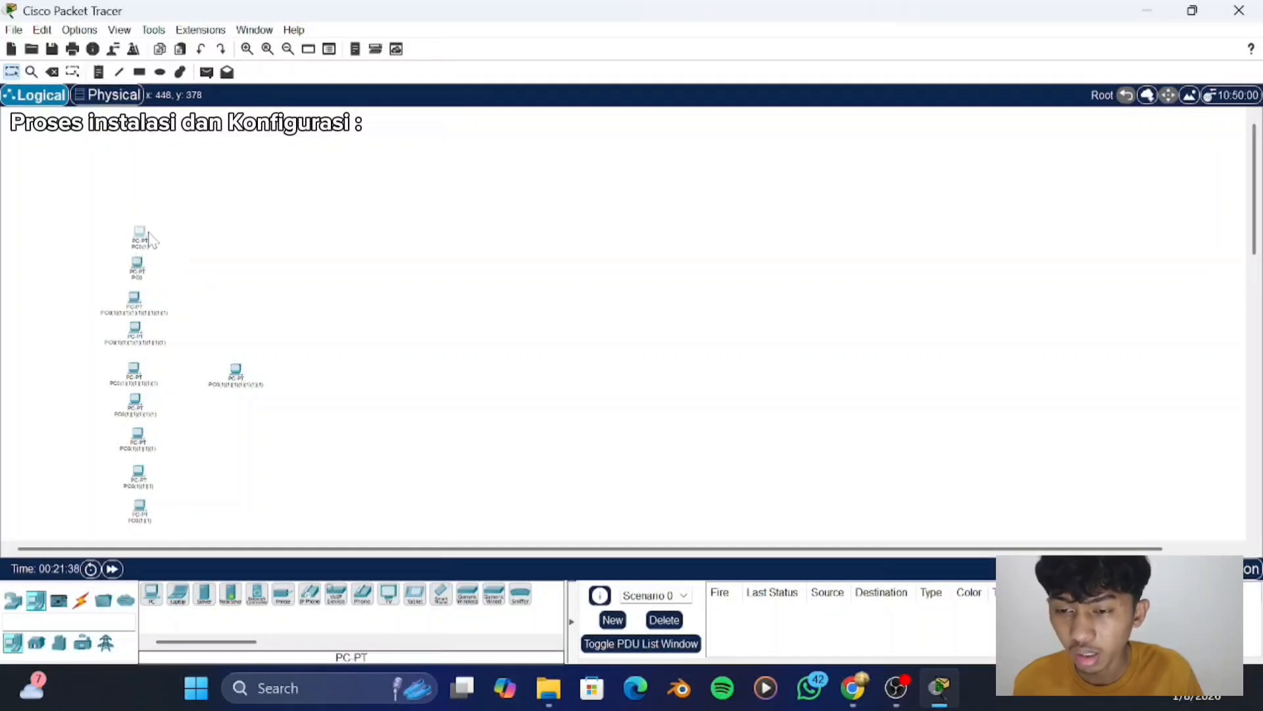
left_click_drag(243, 373, 153, 201)
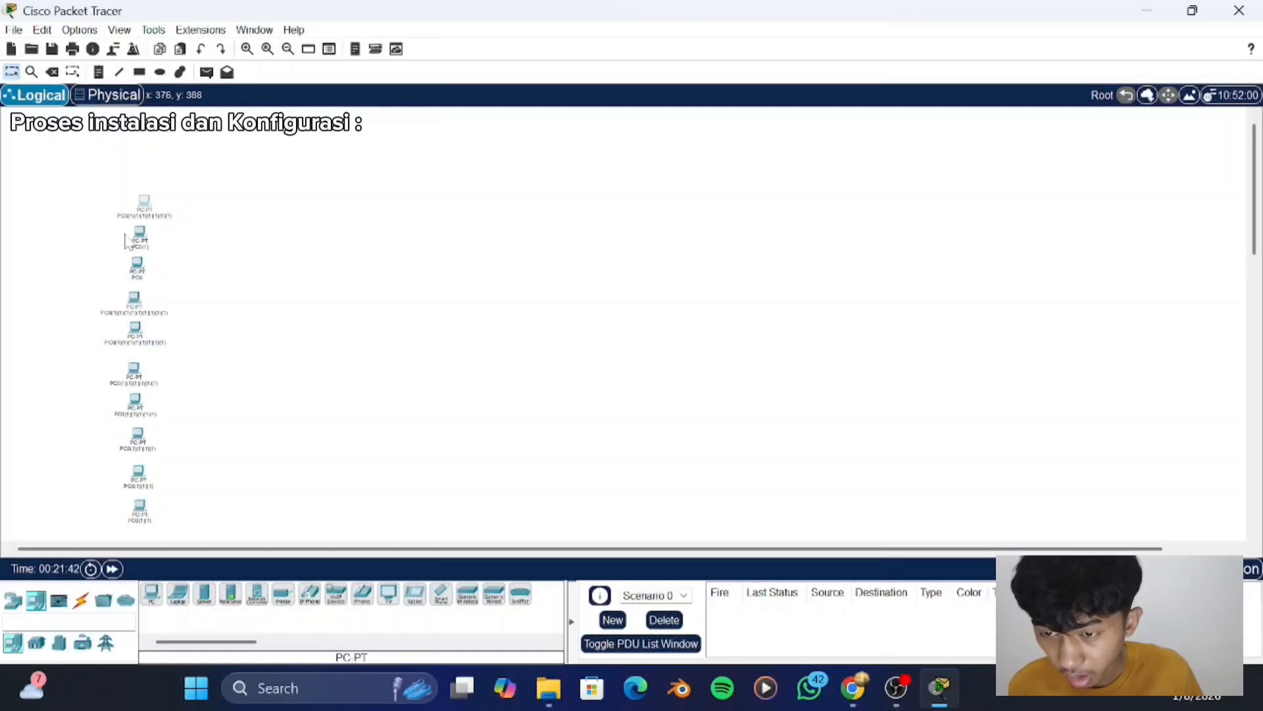
mouse_move(144, 237)
left_mouse_down()
mouse_move(136, 413)
mouse_move(147, 375)
left_mouse_up()
left_click_drag(131, 438, 145, 520)
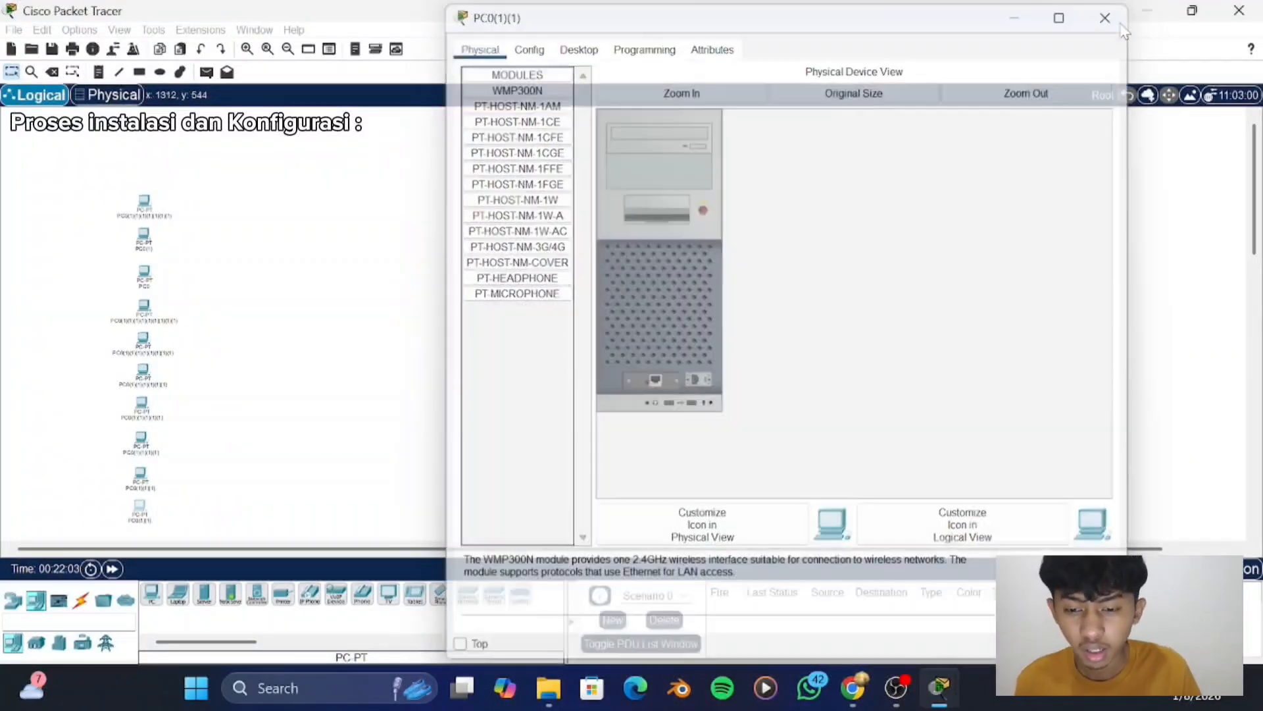
left_click(1106, 18)
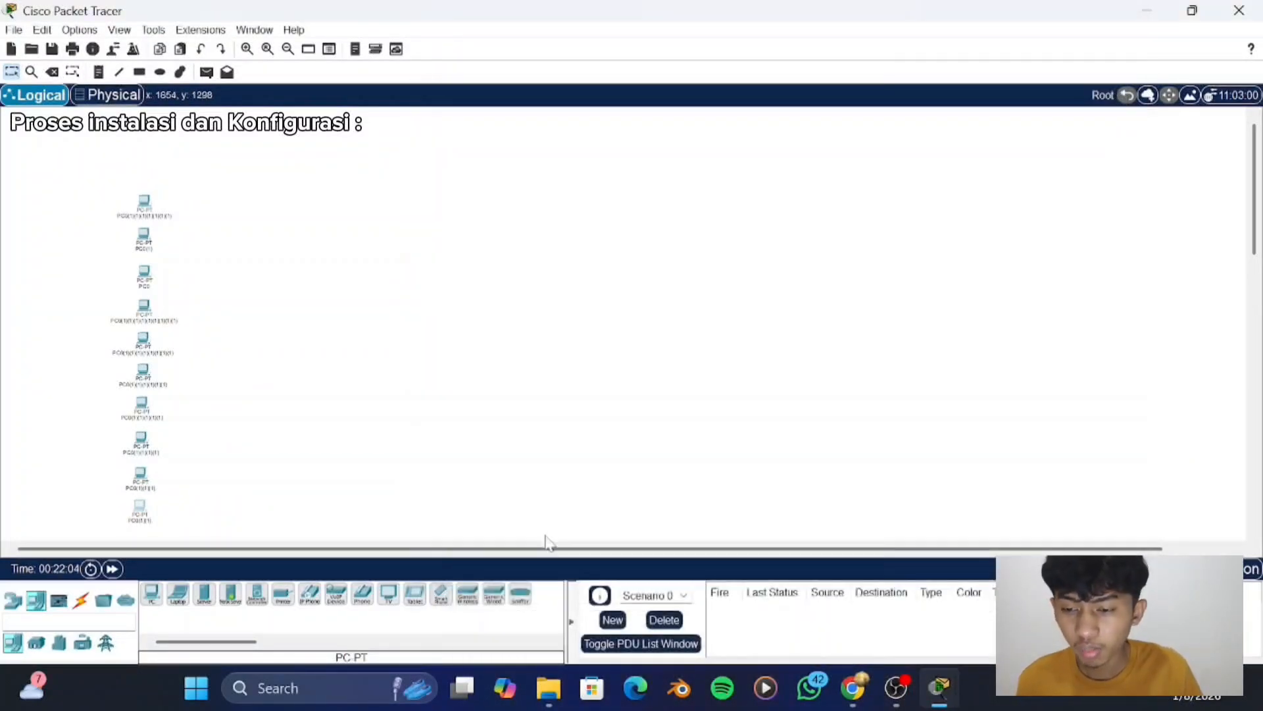
- Place a Laptop-PT to the right of the lowest PC, leaving a gap between the two columns
left_click(177, 594)
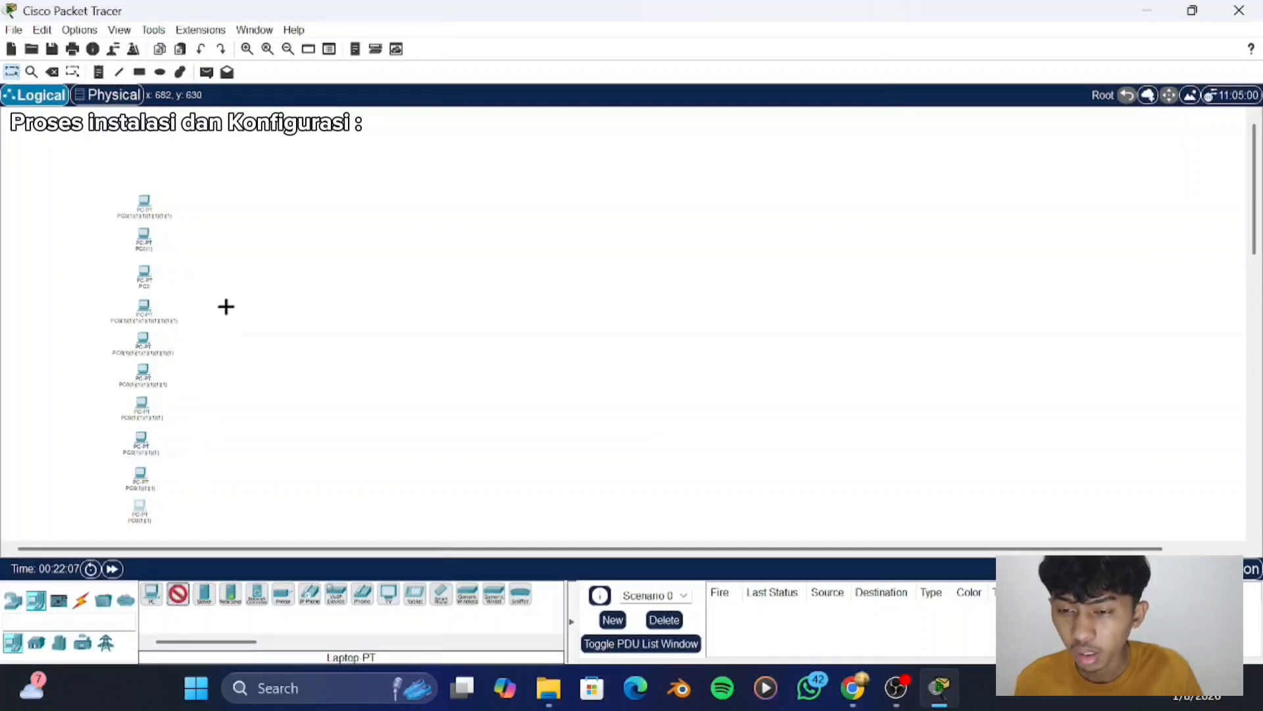
left_click(200, 508)
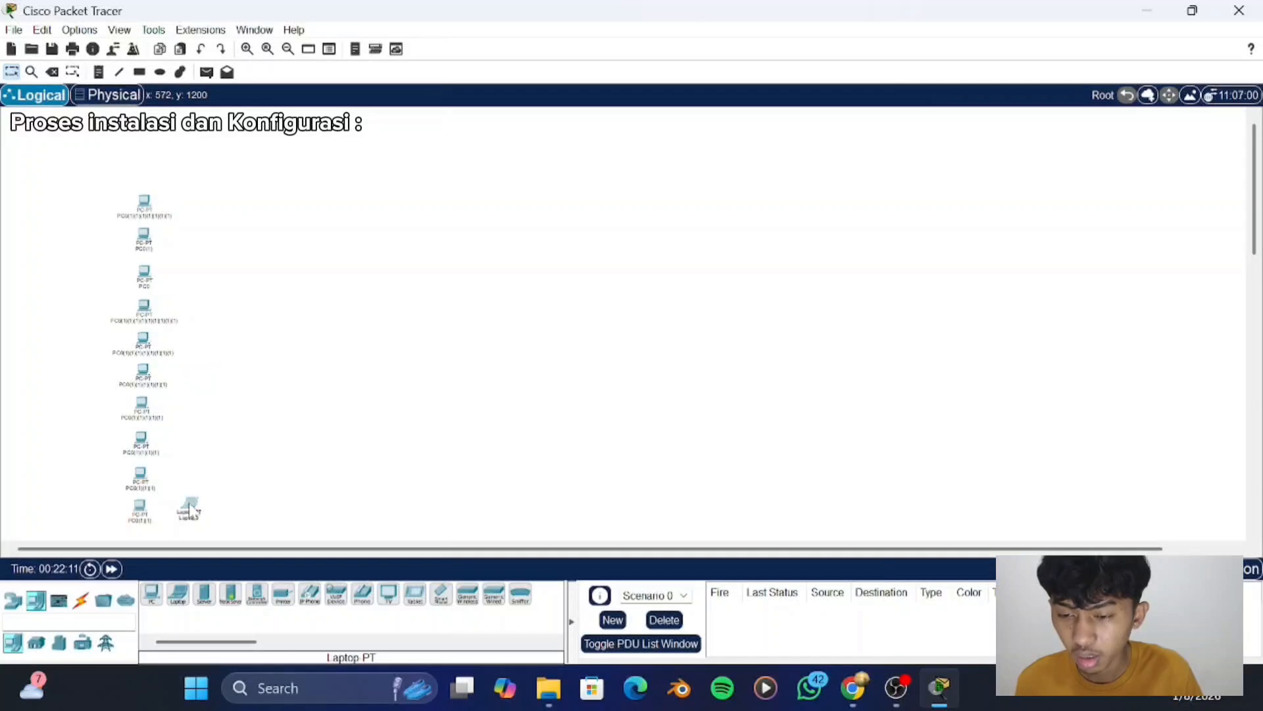
left_click_drag(192, 508, 271, 514)
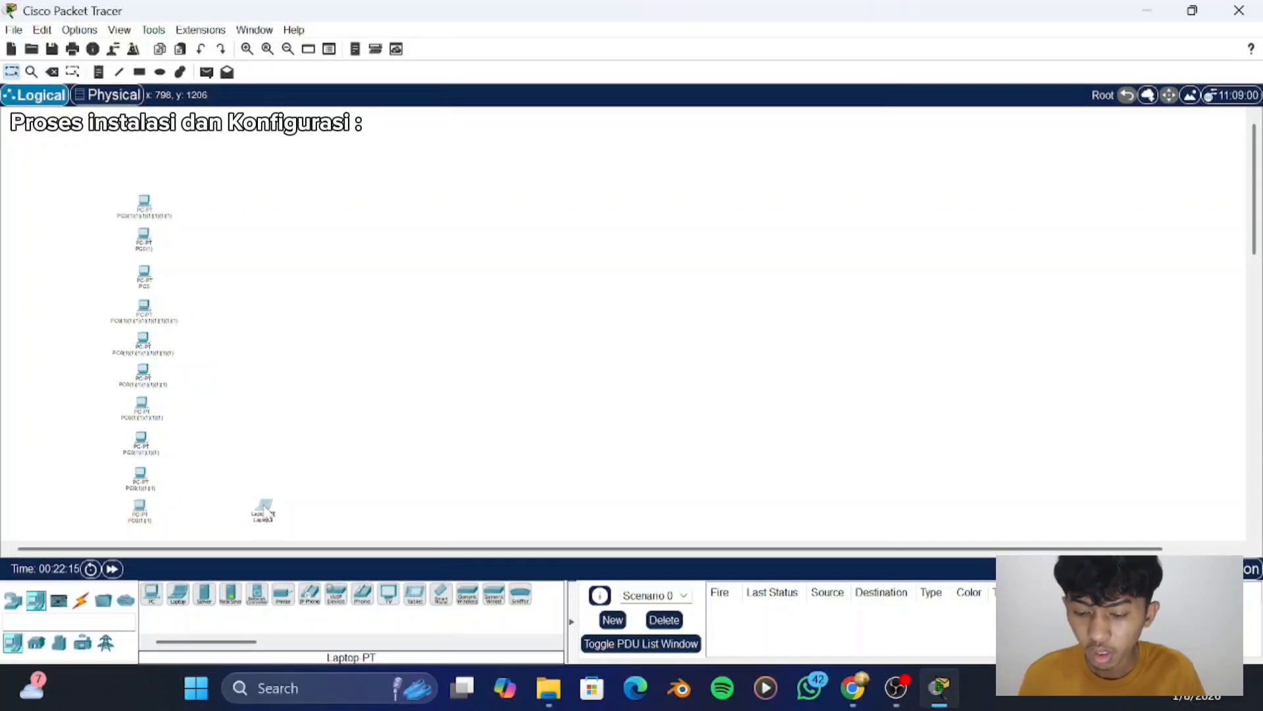
- Paste six copies of the laptop
key("ctrl+v")
key("ctrl+v")
key("ctrl+v")
key("ctrl+v")
key("ctrl+v")
key("ctrl+v")
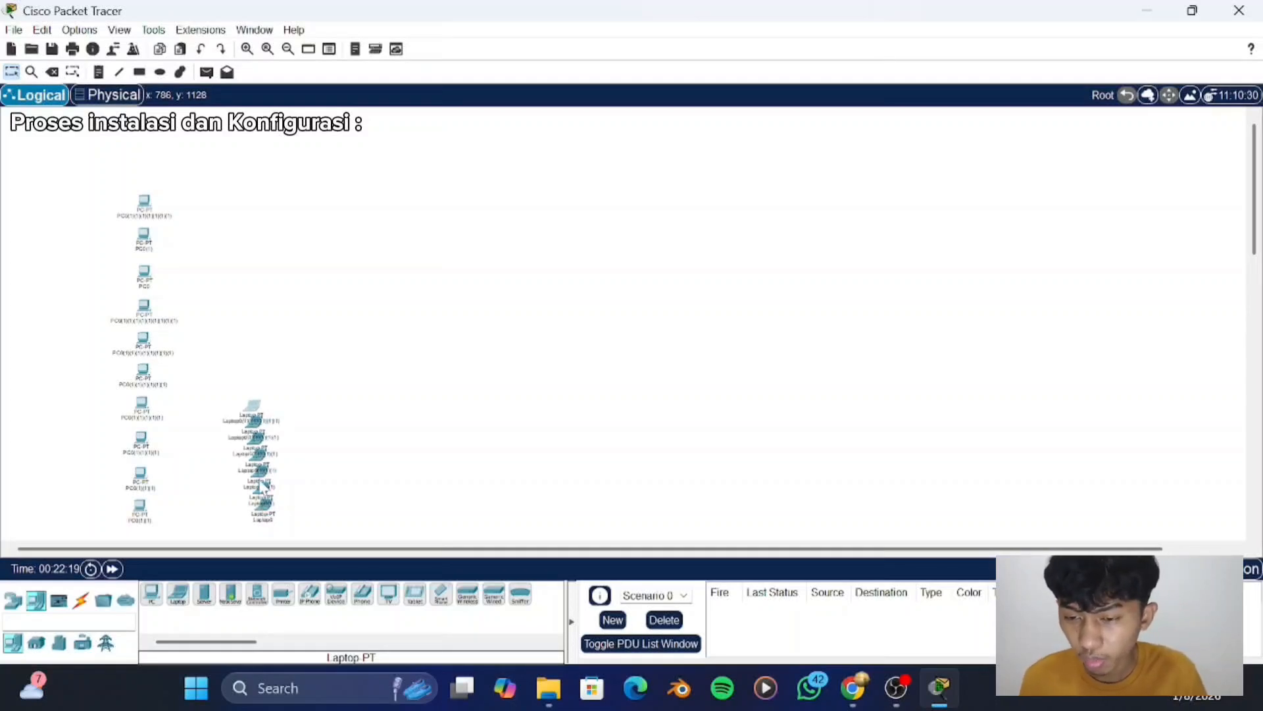
- Move the five uppermost laptop copies into a vertical column, each beside one of the first five PCs
left_click_drag(251, 411, 262, 207)
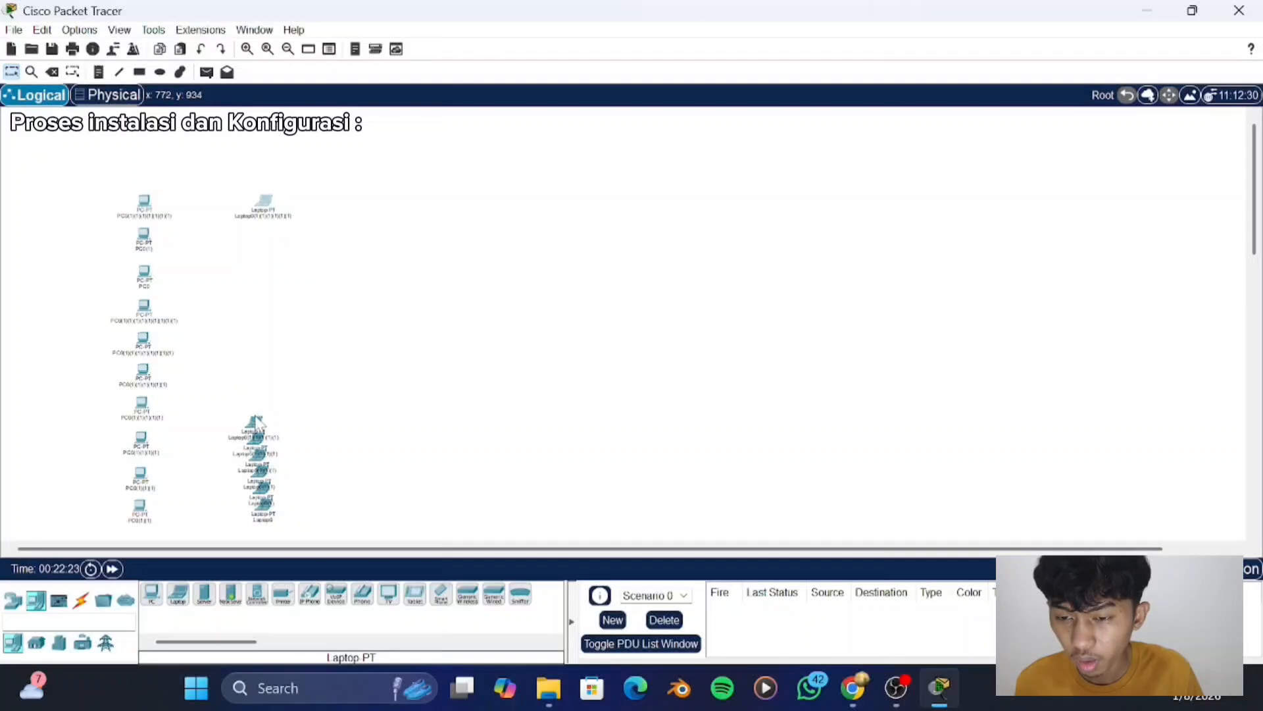
left_click_drag(257, 421, 264, 236)
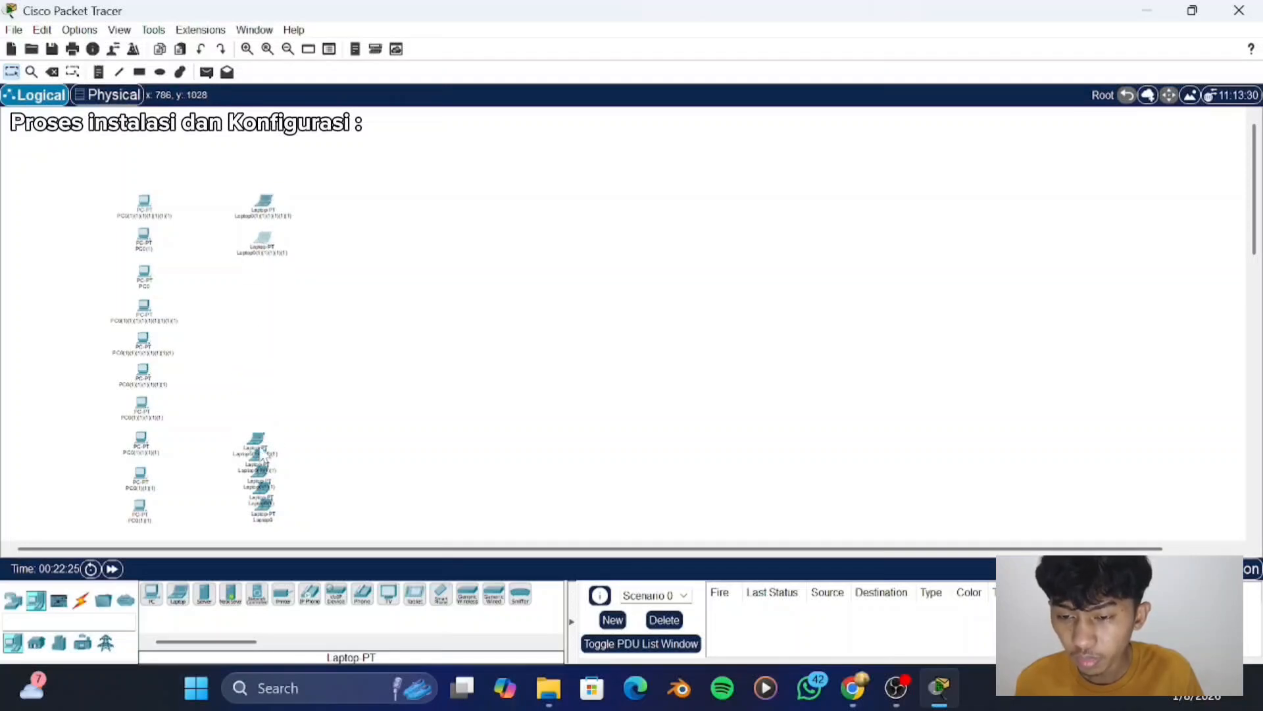
left_click_drag(257, 438, 265, 233)
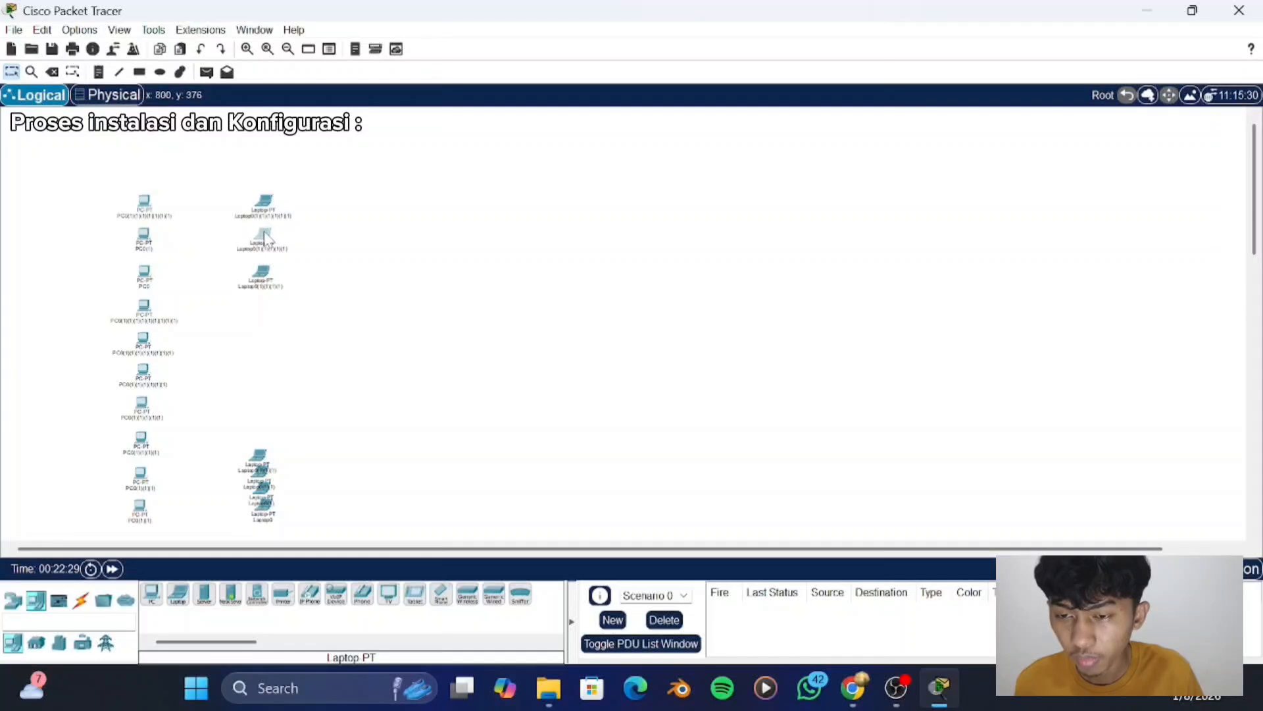
left_click_drag(267, 459, 270, 307)
left_click_drag(271, 498, 270, 348)
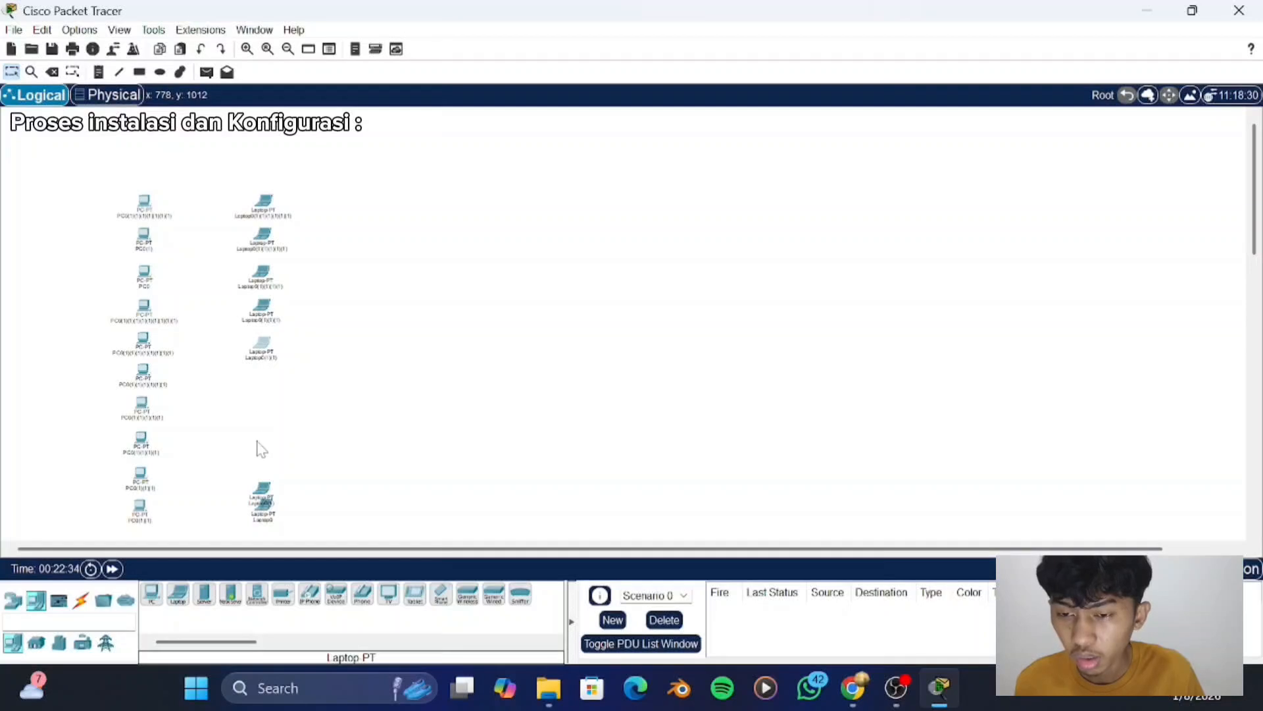
- Move the remaining laptop copy out of the stack into the laptop column and paste two more copies of it
left_click_drag(265, 498, 260, 456)
key("ctrl+c")
key("ctrl+v")
key("ctrl+v")
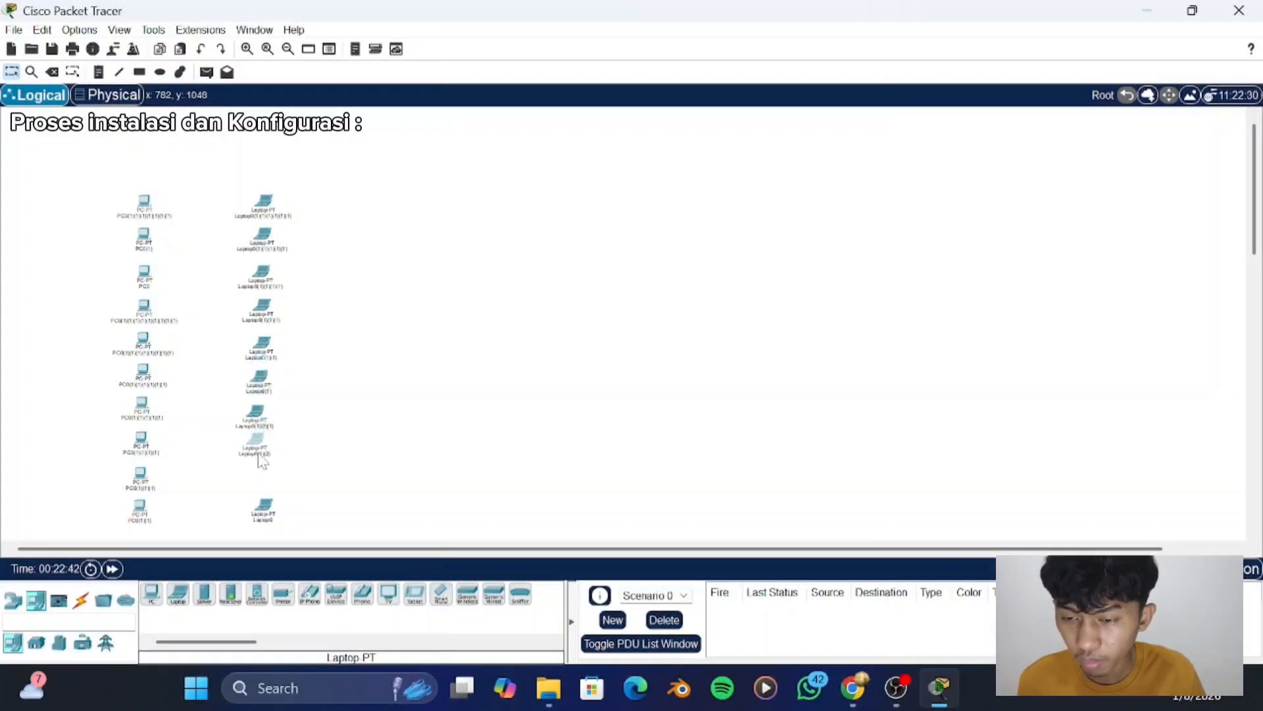
- Paste one more laptop copy and place it in the gap just above the lowest laptop, aligning the column's lower end
key("ctrl+c")
key("ctrl+v")
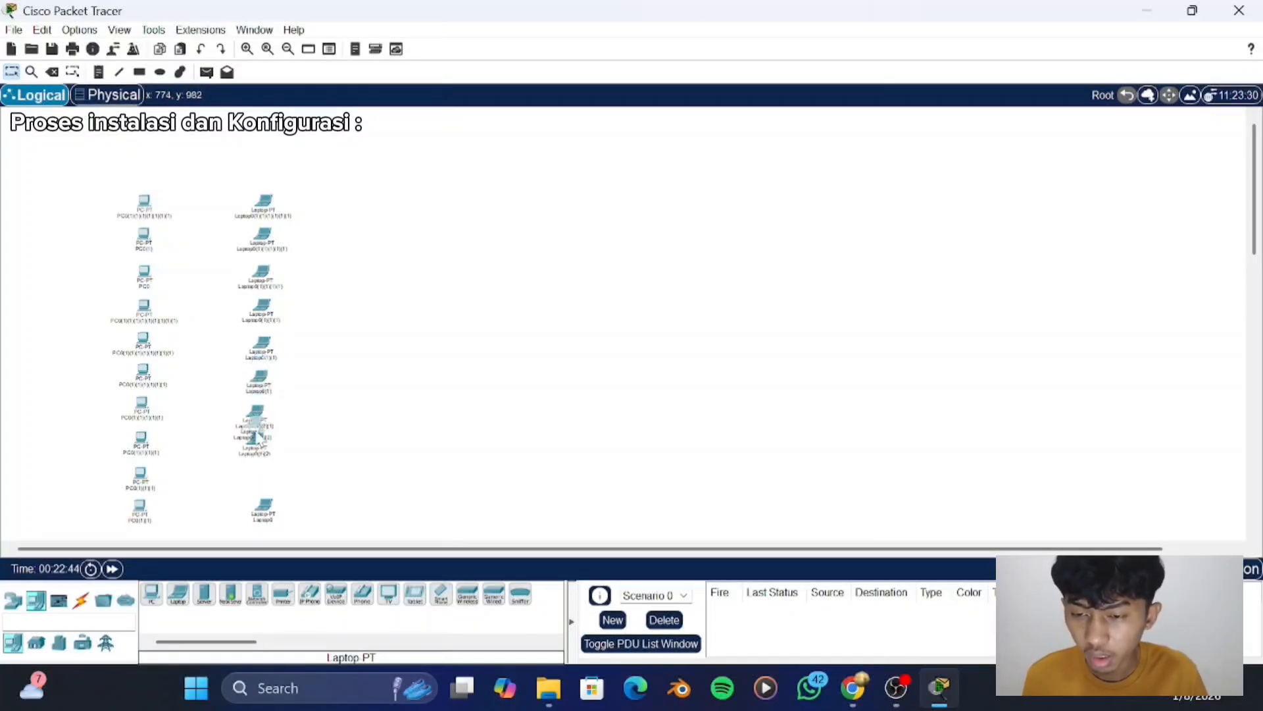
left_click_drag(255, 427, 258, 512)
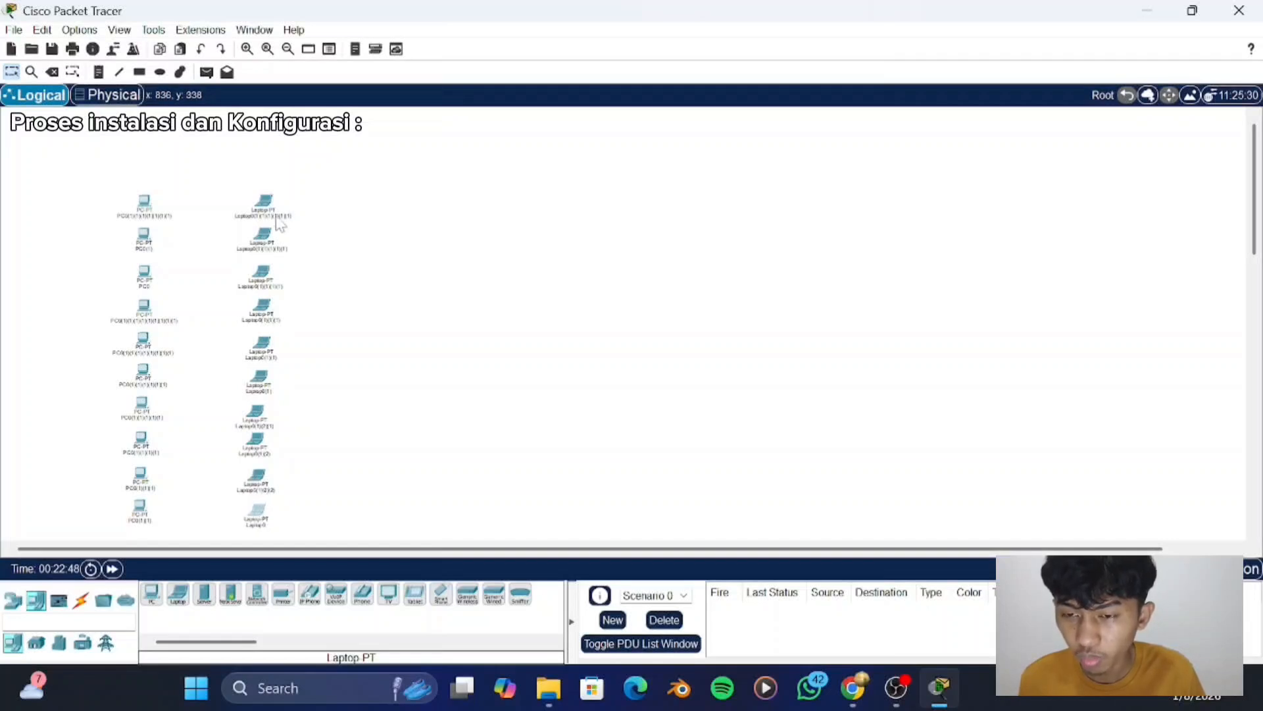
- Move the five uppermost laptops farther to the right, widening the gap to the PC column
left_click_drag(266, 203, 300, 205)
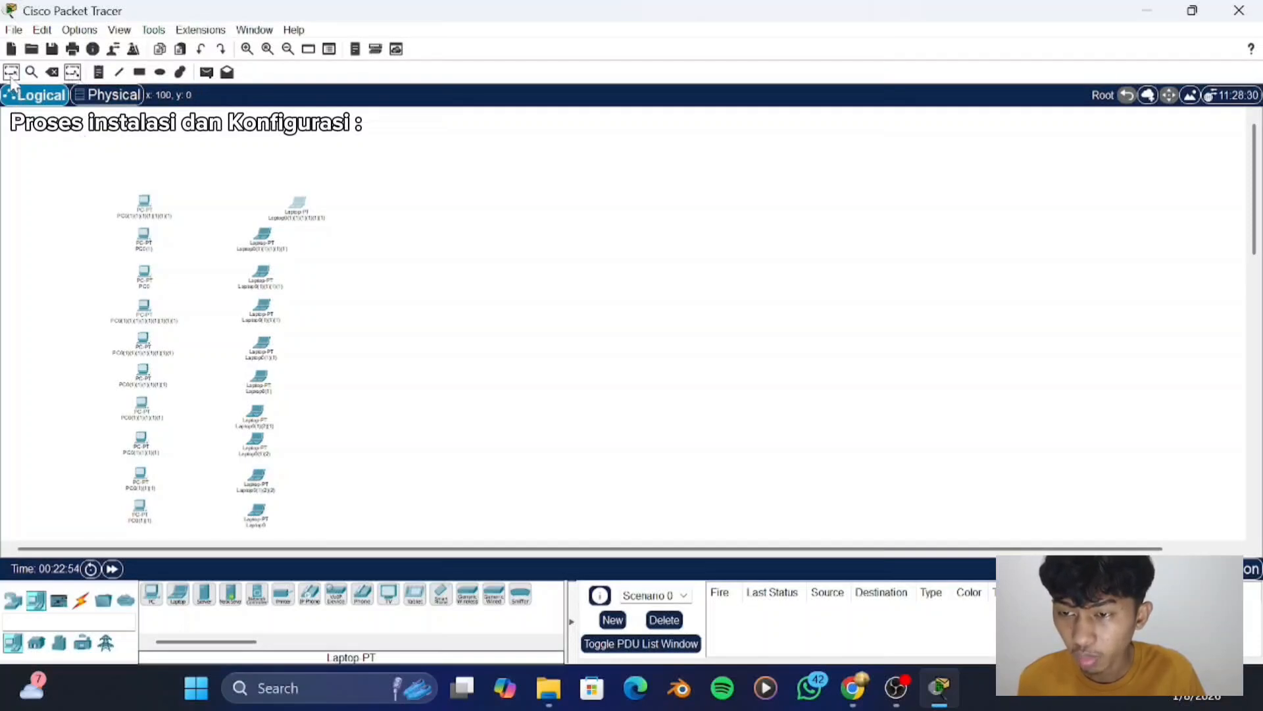
left_click_drag(83, 139, 334, 573)
left_click_drag(262, 347, 307, 446)
scroll(487, 360, "down", 5)
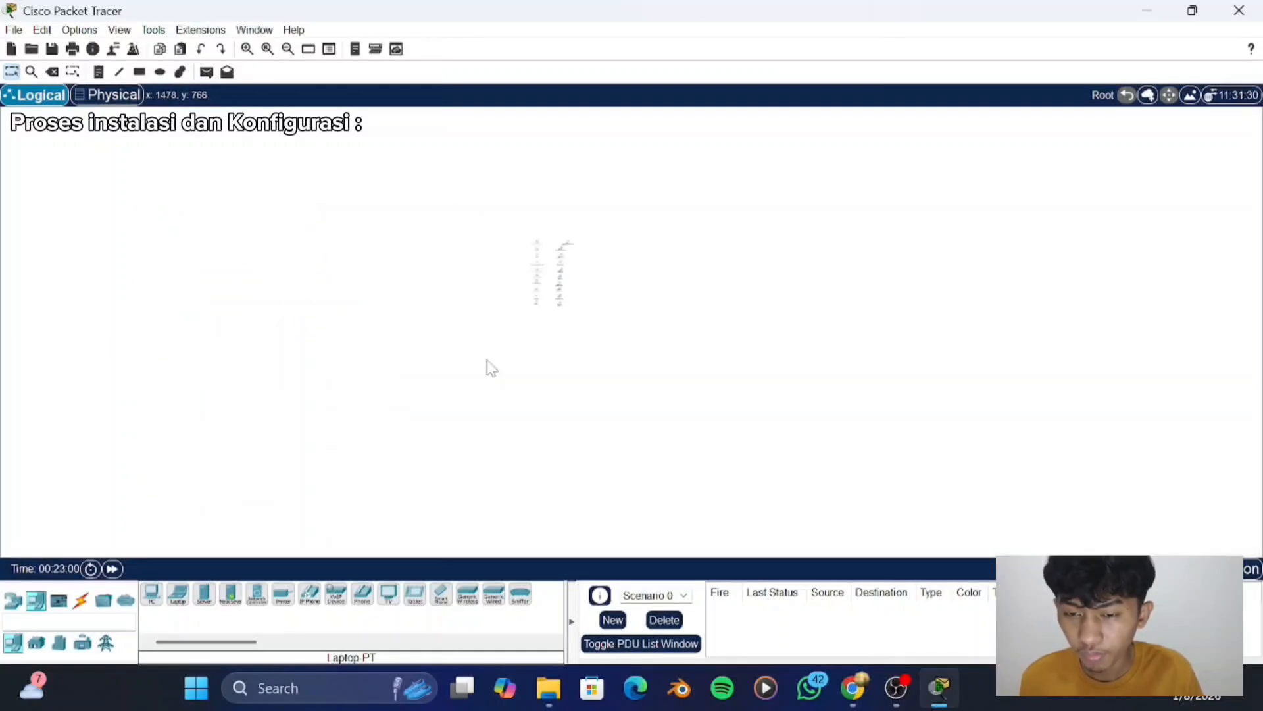
scroll(491, 367, "up", 2)
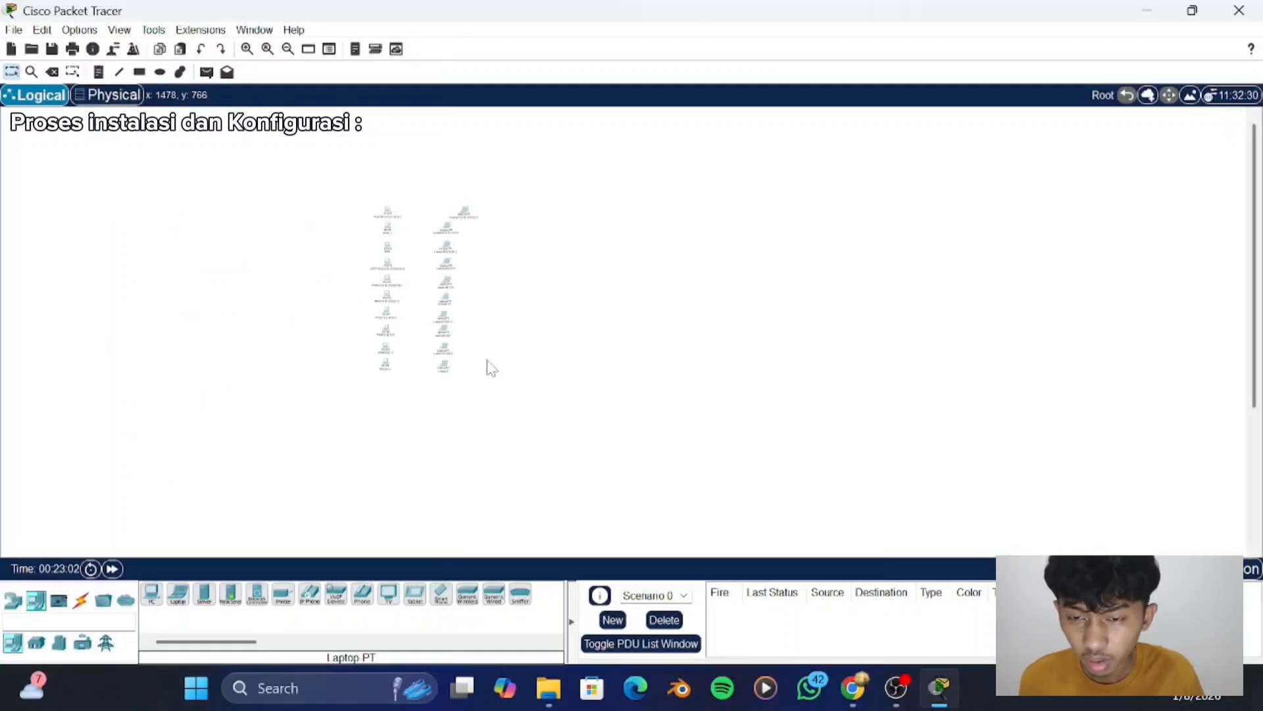
scroll(490, 367, "up", 2)
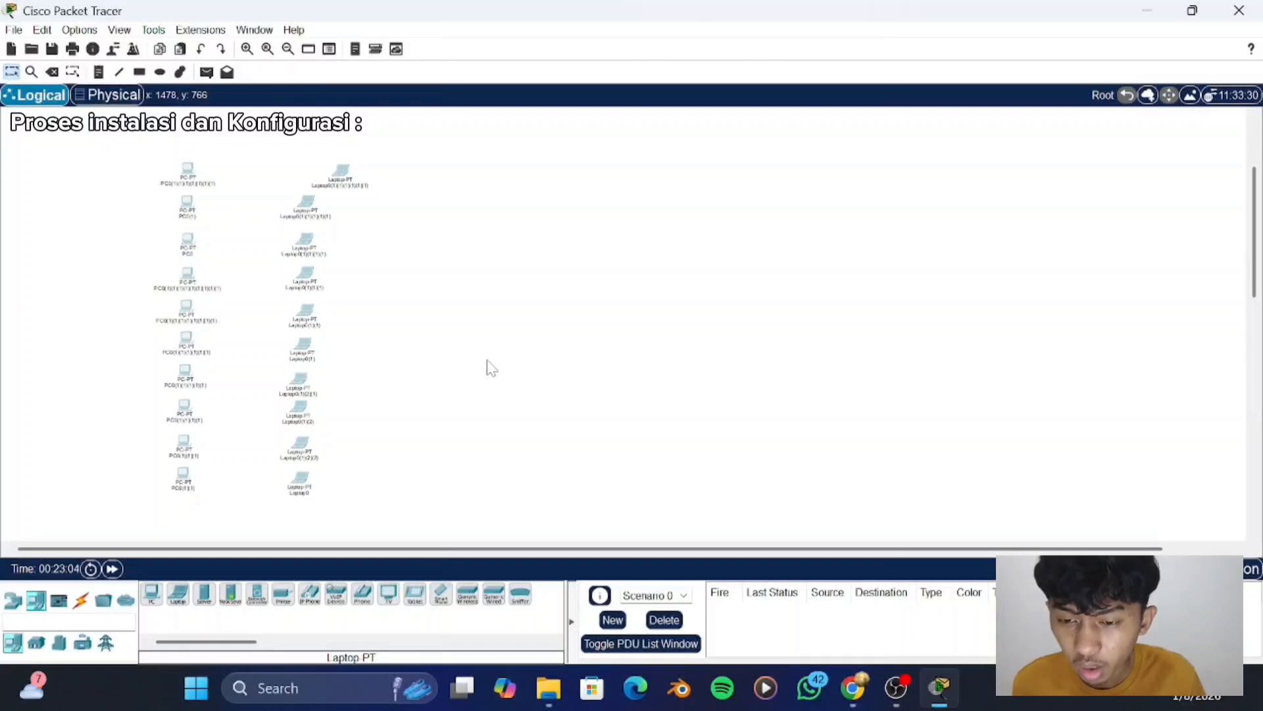
scroll(487, 361, "up", 1)
left_click(333, 221)
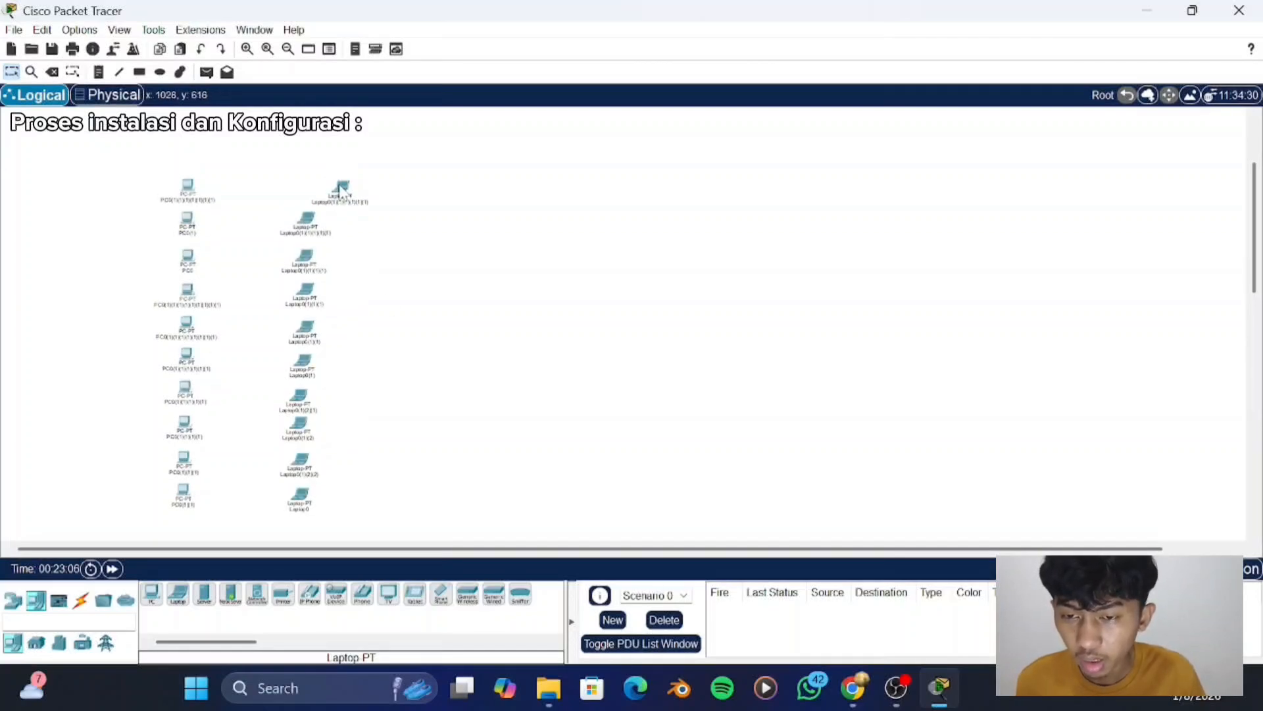
left_click_drag(341, 193, 331, 321)
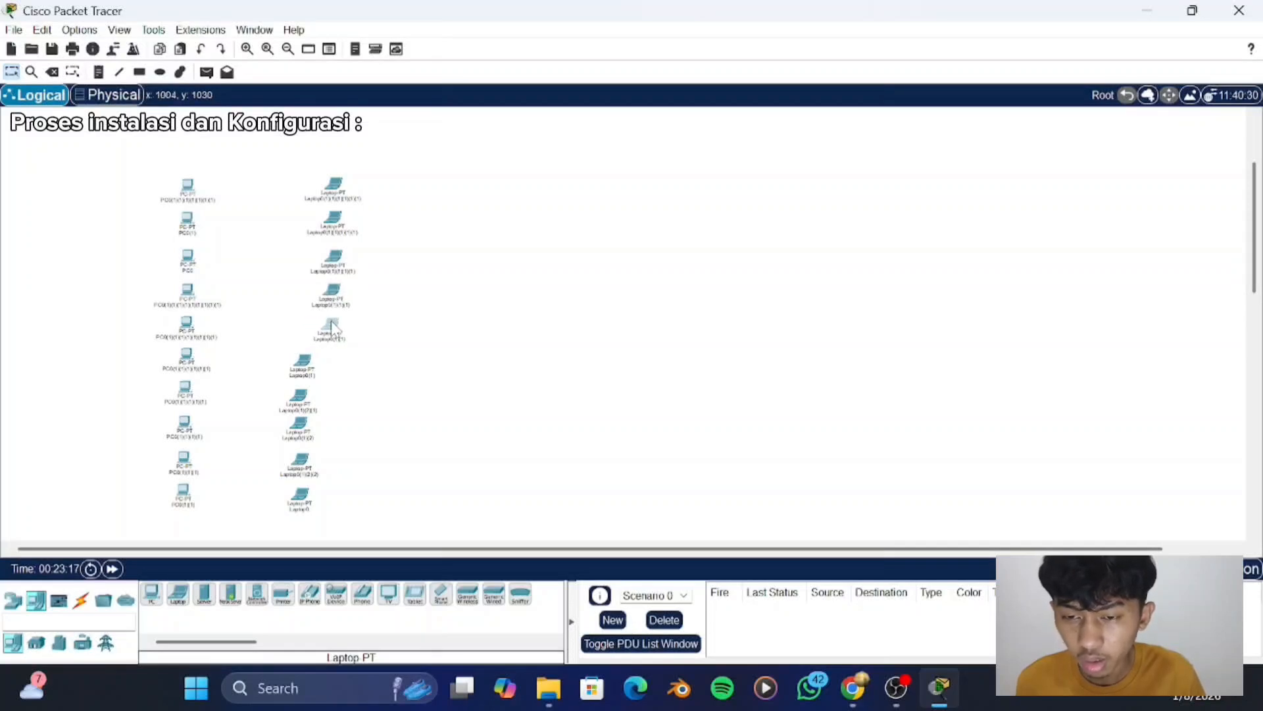
- Move the five lower laptops to the right so they line up beneath the five upper laptops
left_click(307, 360)
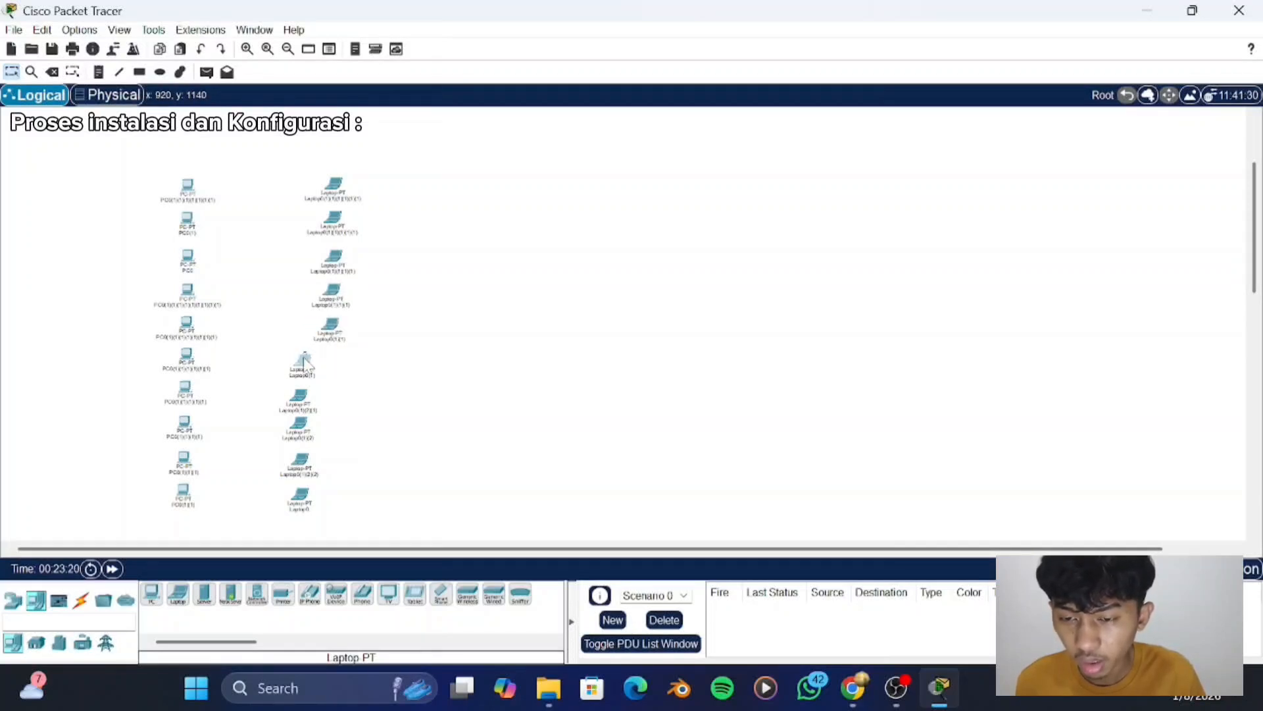
left_click_drag(306, 361, 335, 364)
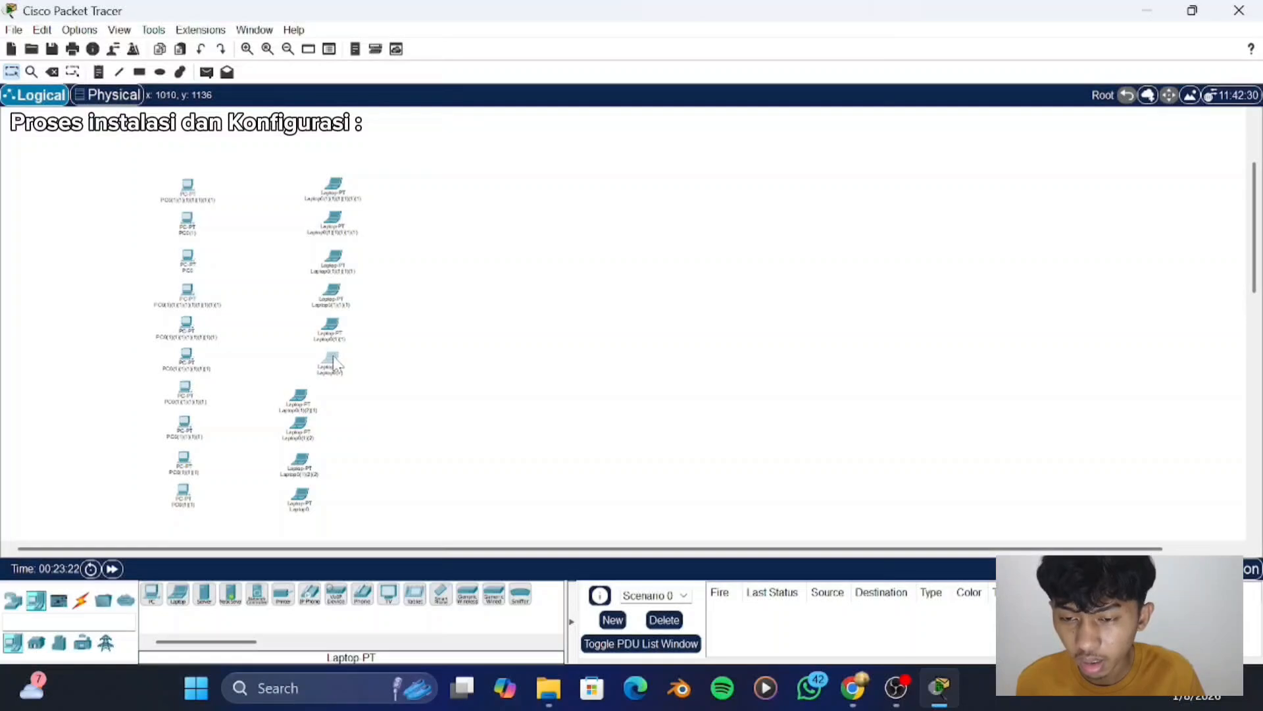
left_click(300, 397)
left_click_drag(300, 396, 336, 401)
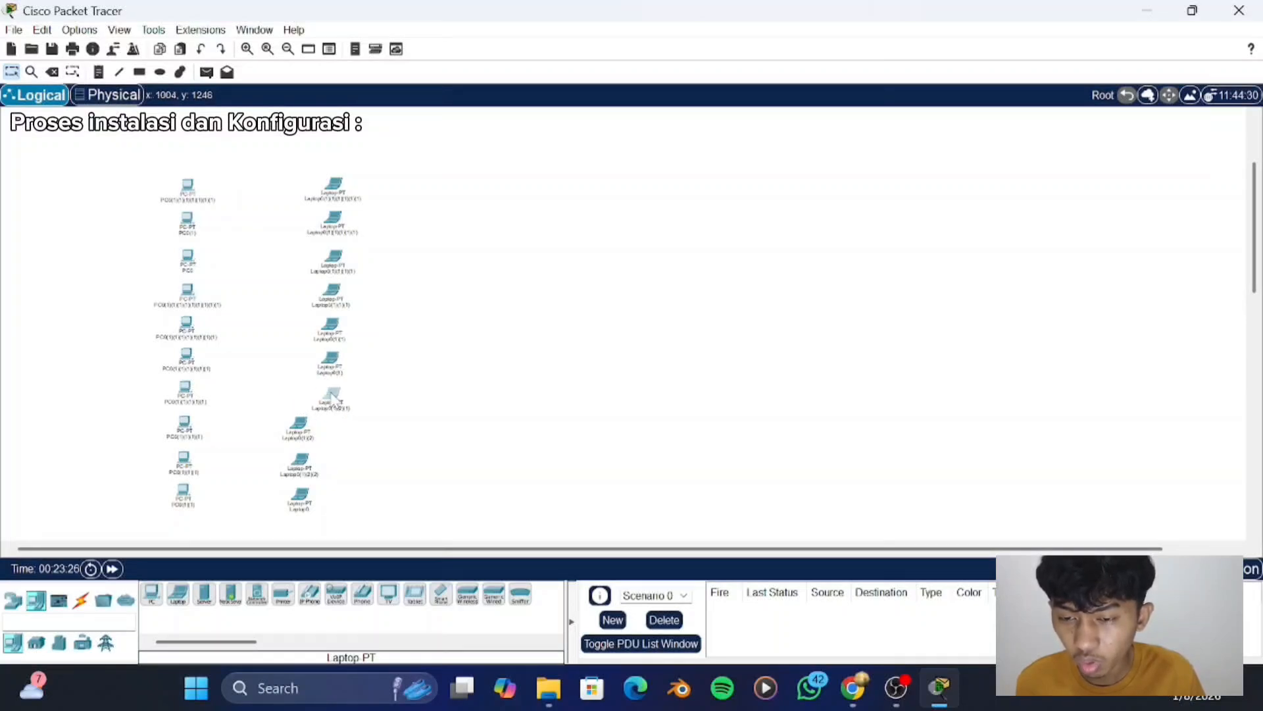
left_click(305, 426)
left_click_drag(304, 427, 331, 464)
left_click(305, 463)
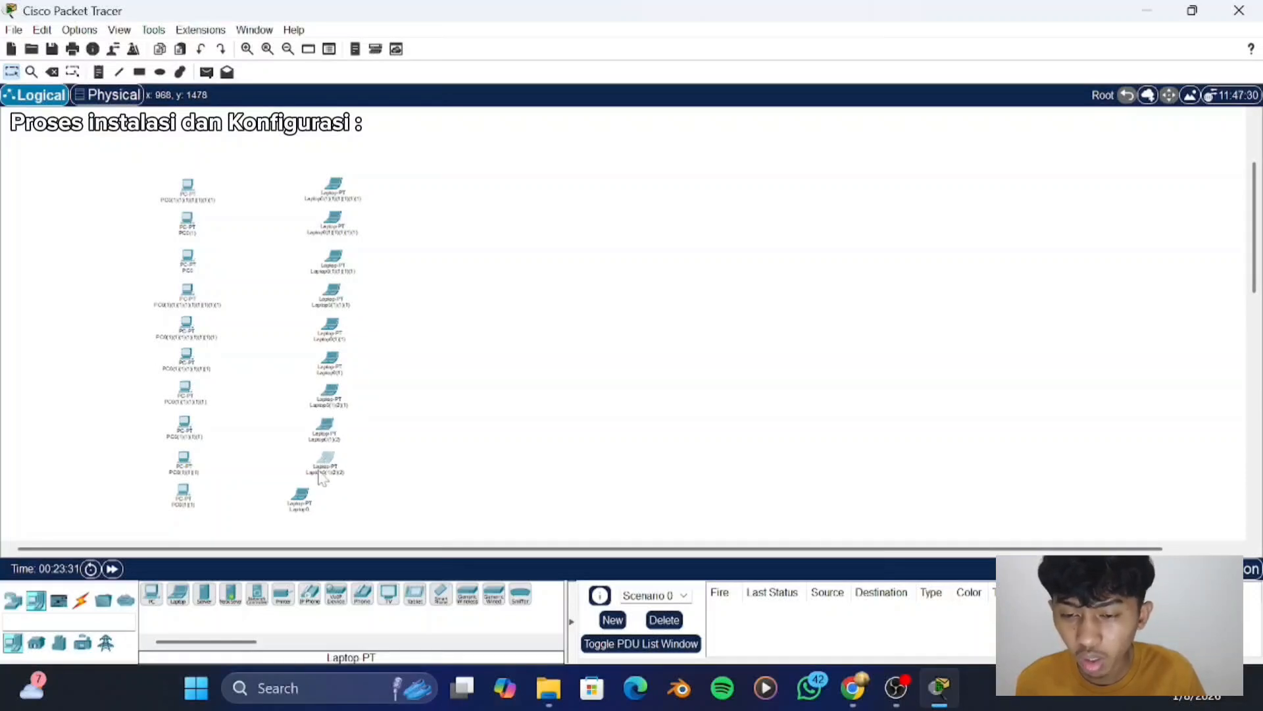
left_click_drag(301, 495, 327, 503)
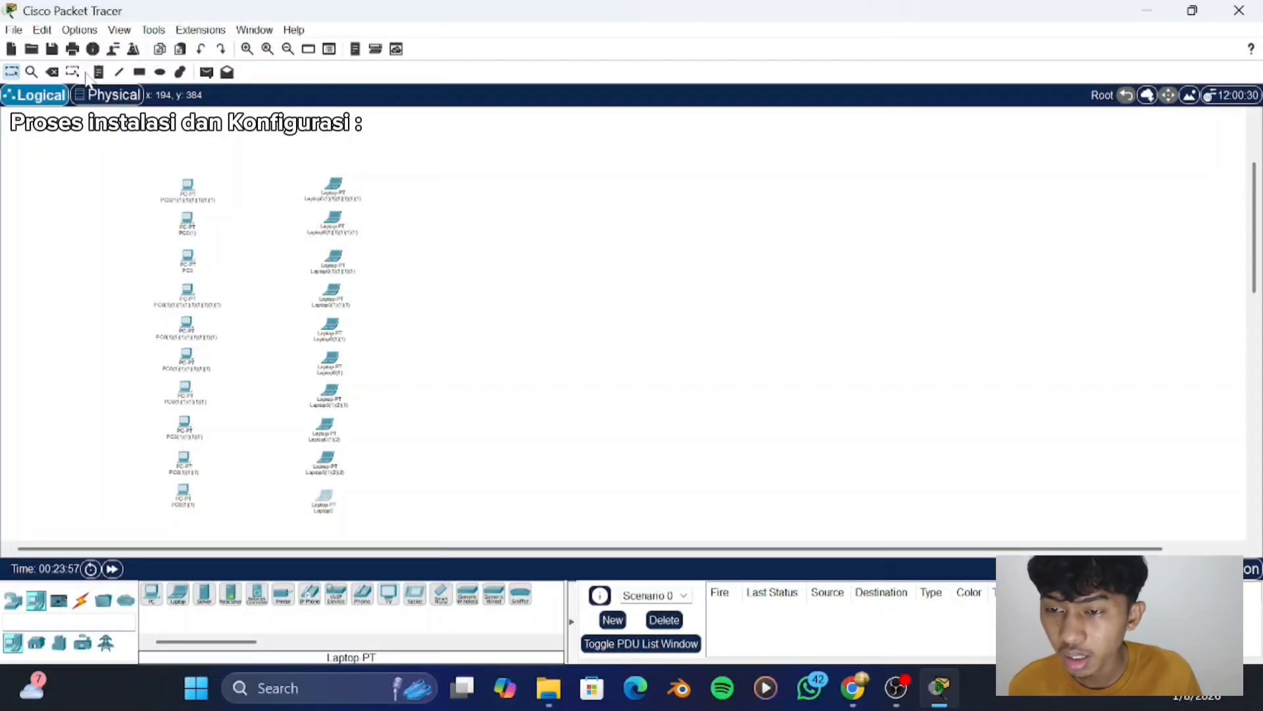
- Draw an unfilled rectangle with a black outline around the PC and laptop columns
left_click(140, 72)
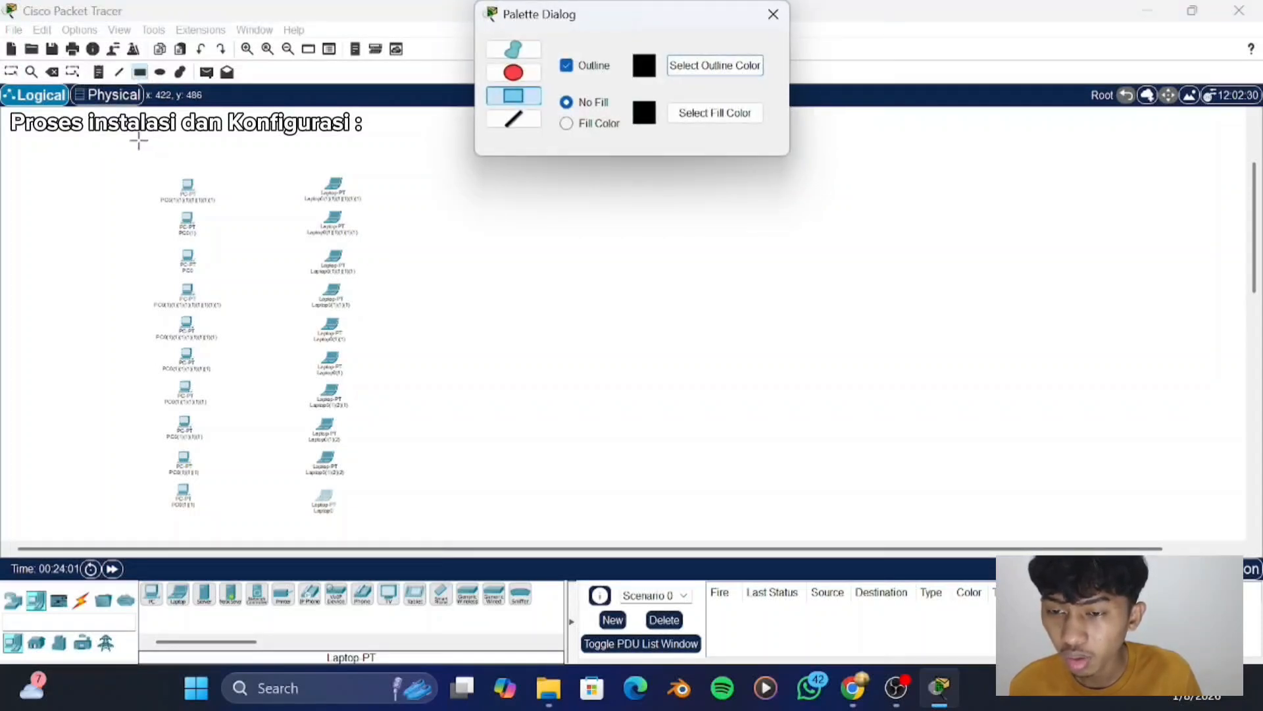
left_click_drag(131, 137, 383, 530)
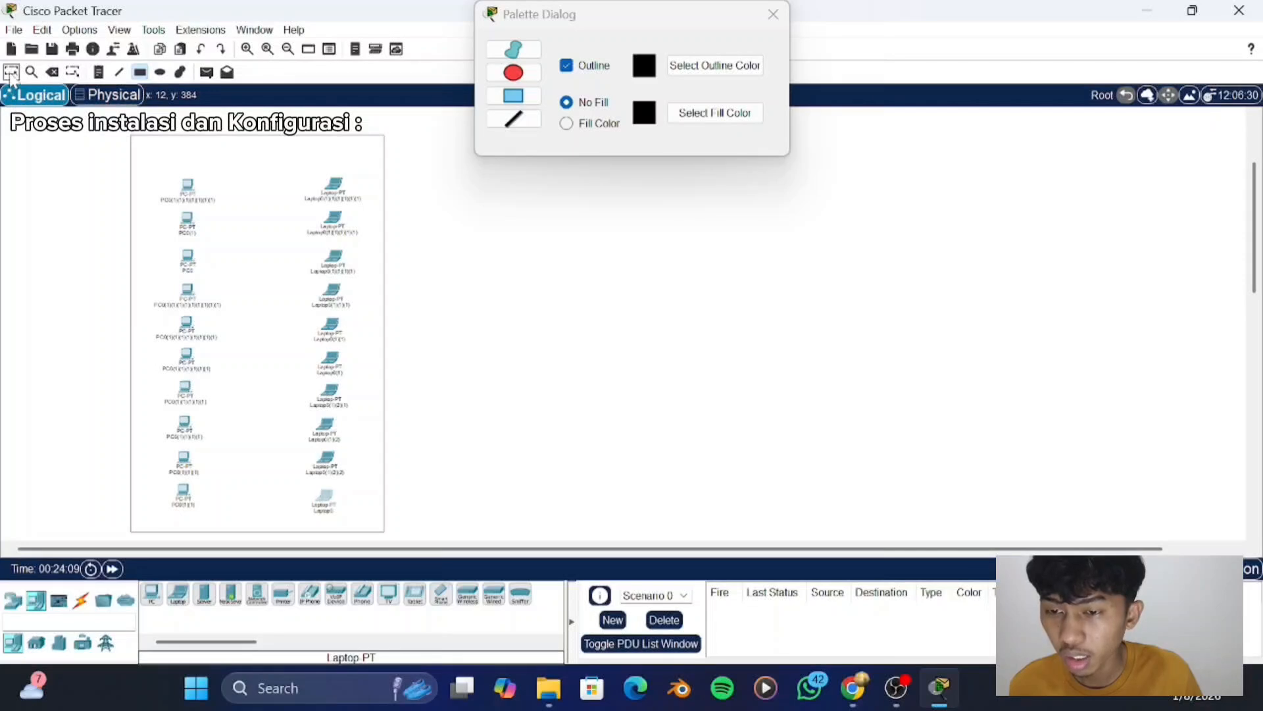
left_click(11, 72)
left_click(160, 72)
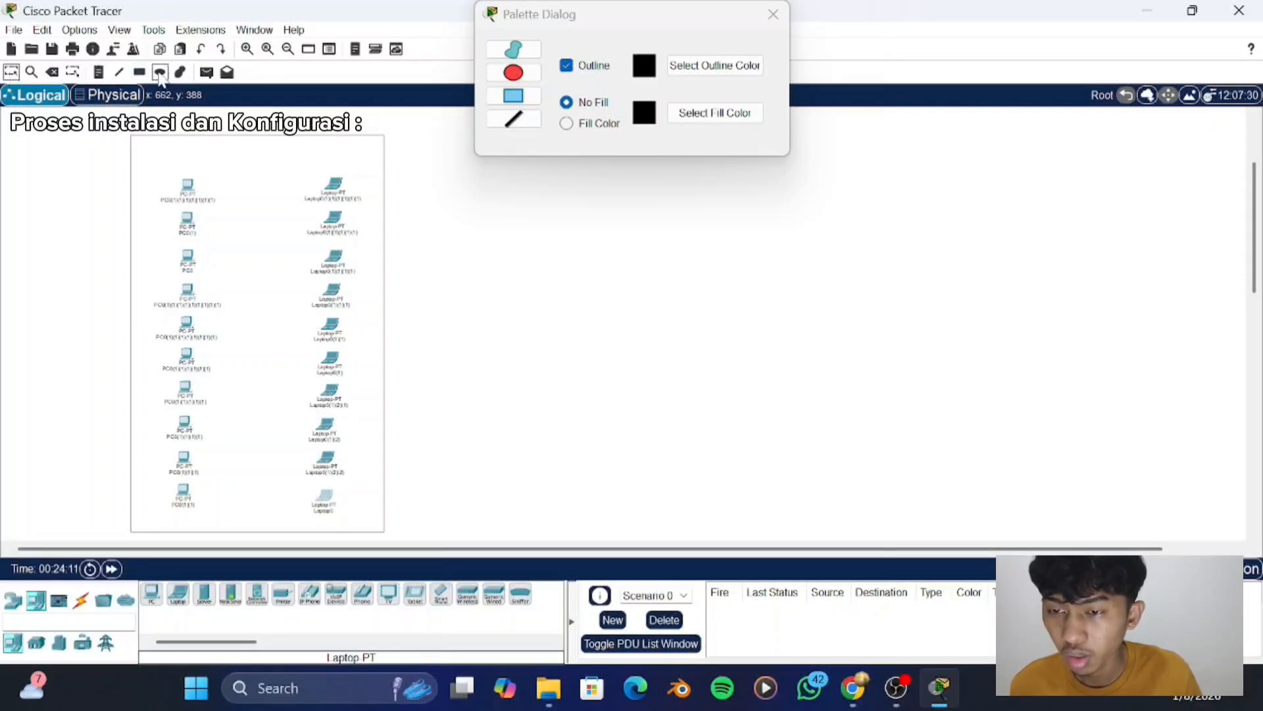
- Place a note reading "lantai 1" in the rectangle's upper-left corner
left_click(100, 73)
left_click(158, 151)
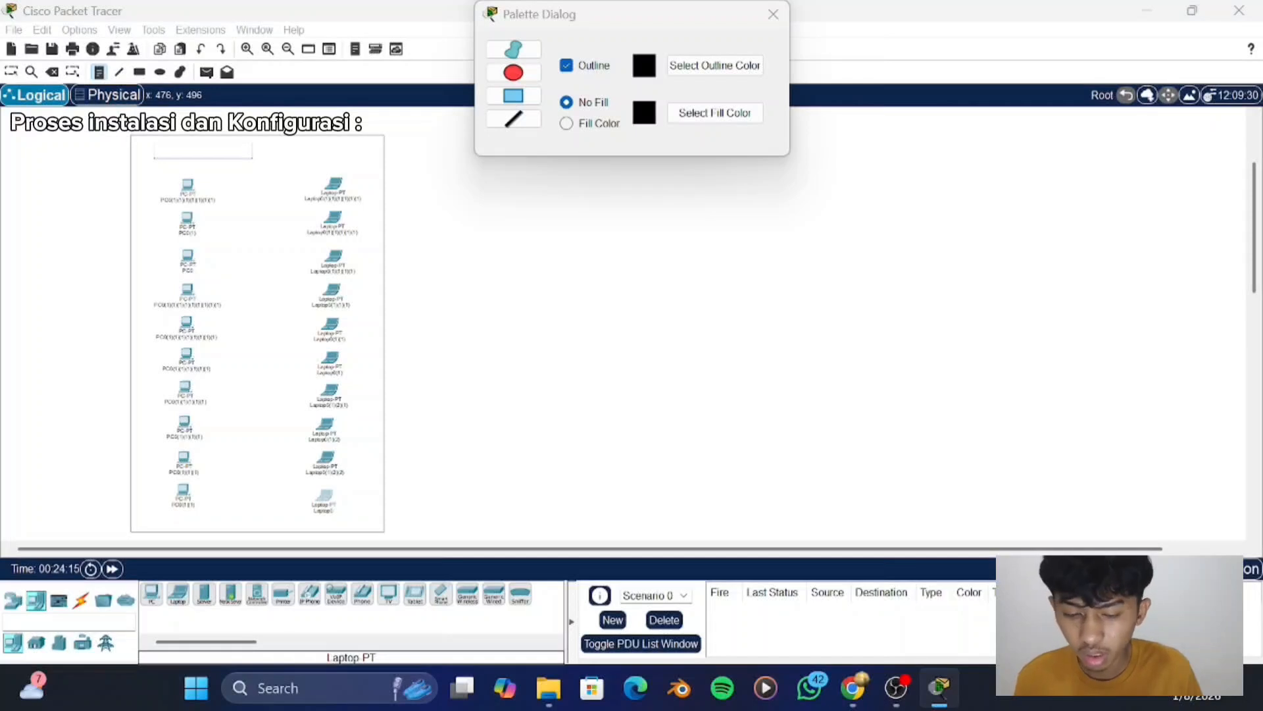
type("lantai 1")
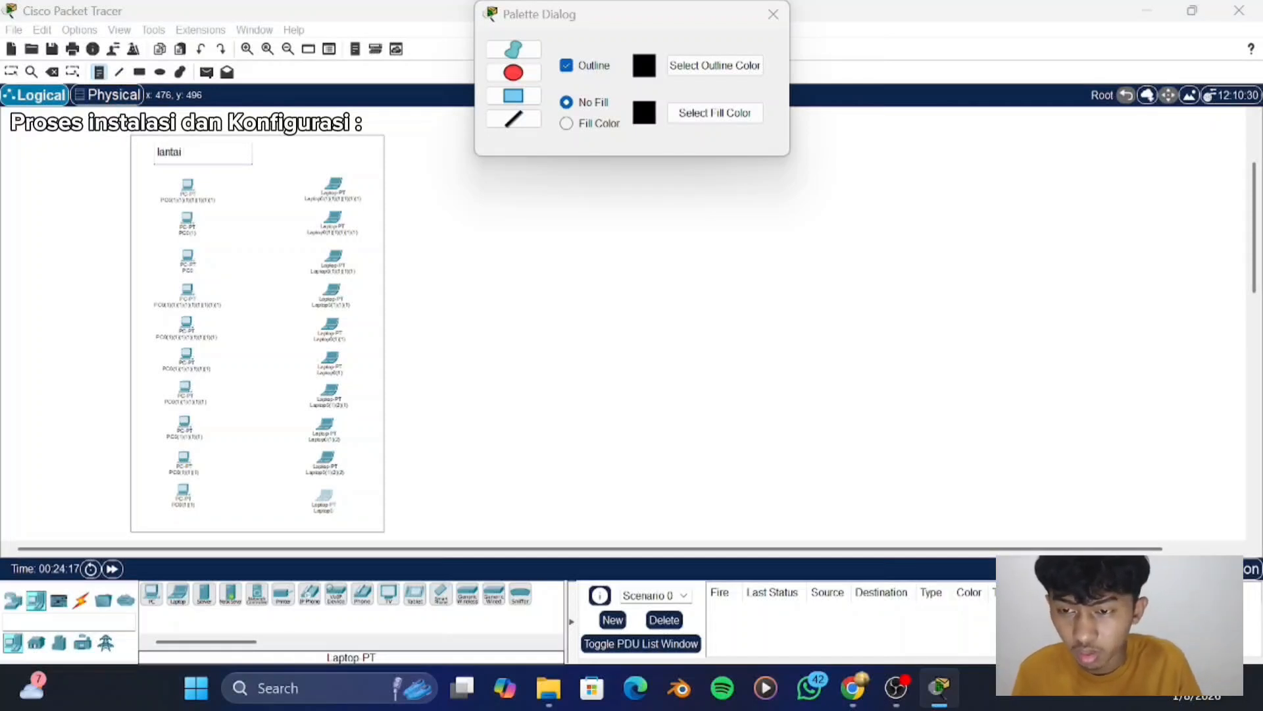
left_click(10, 72)
double_click(165, 150)
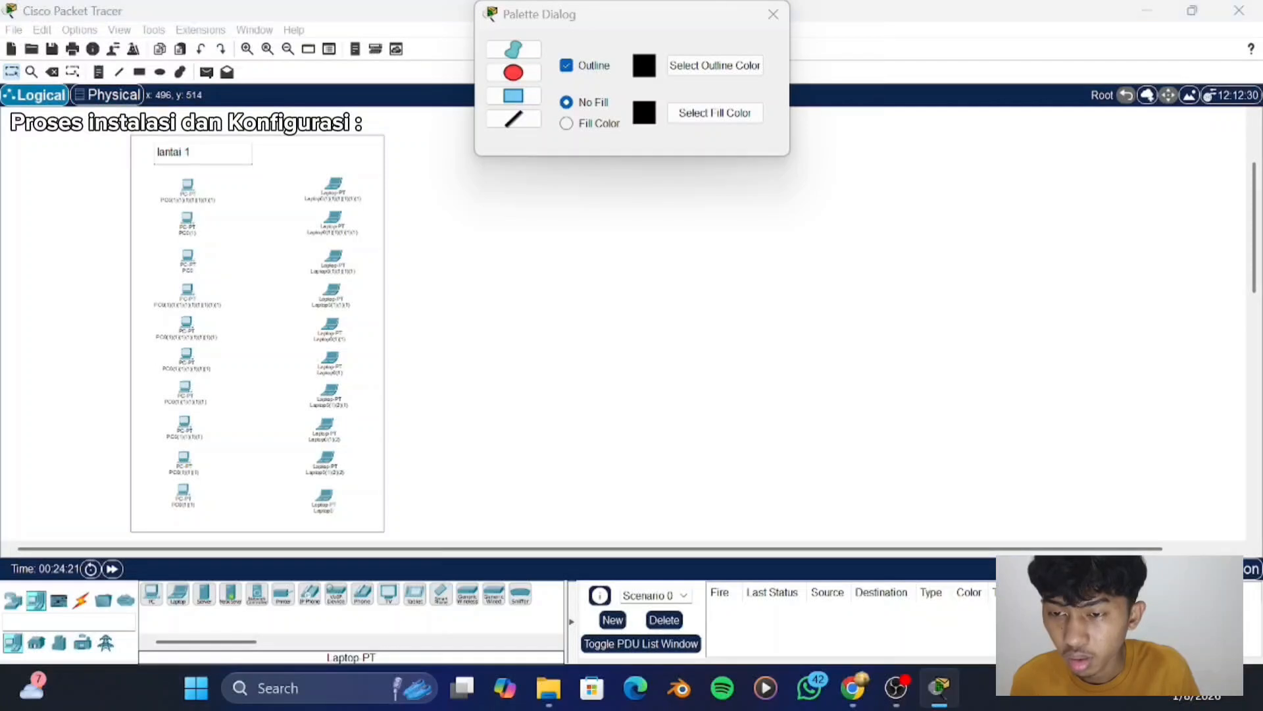
left_click(113, 161)
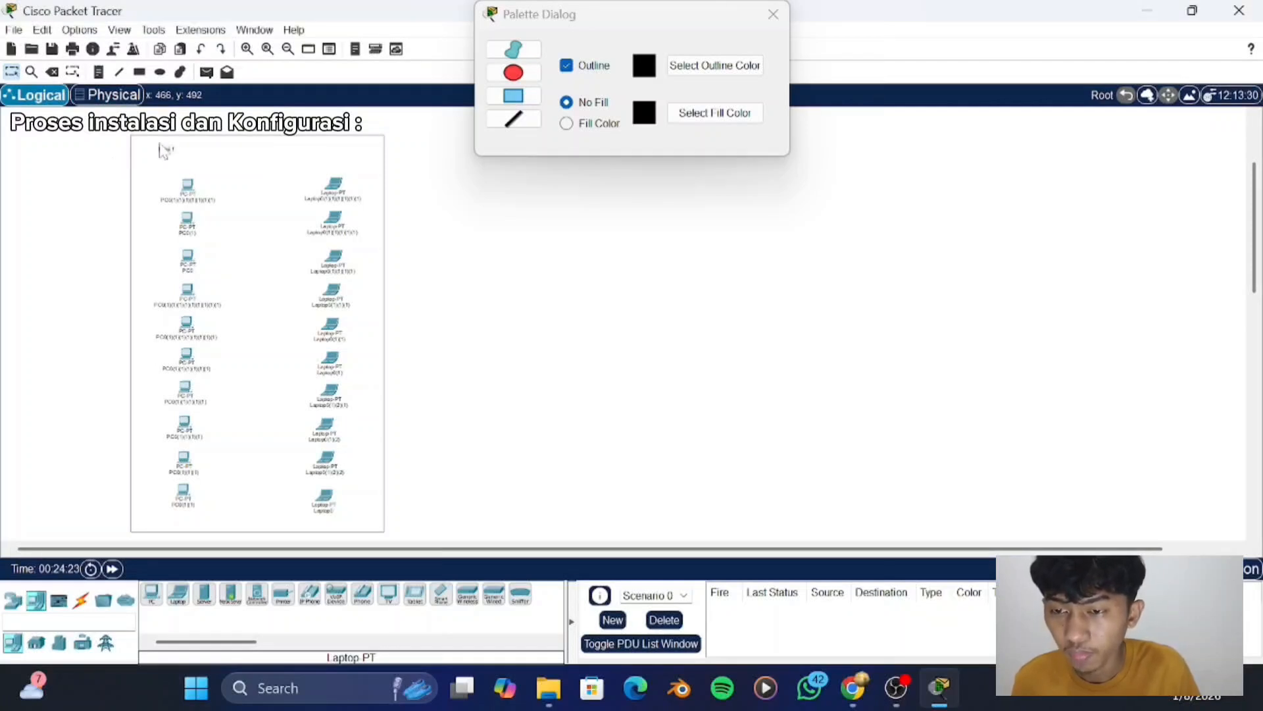
left_click_drag(170, 154, 162, 151)
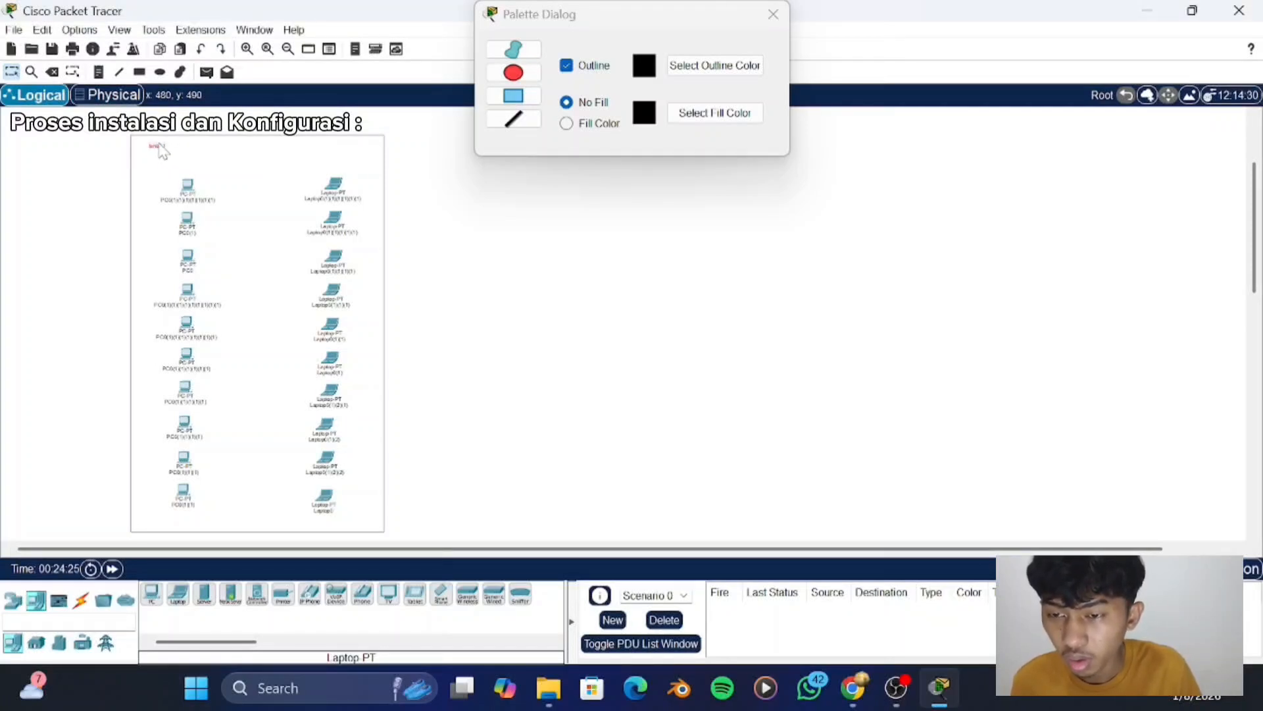
- Place a 2960 switch midway between the PC and laptop columns, about halfway down the rectangle
scroll(210, 313, "down", 1)
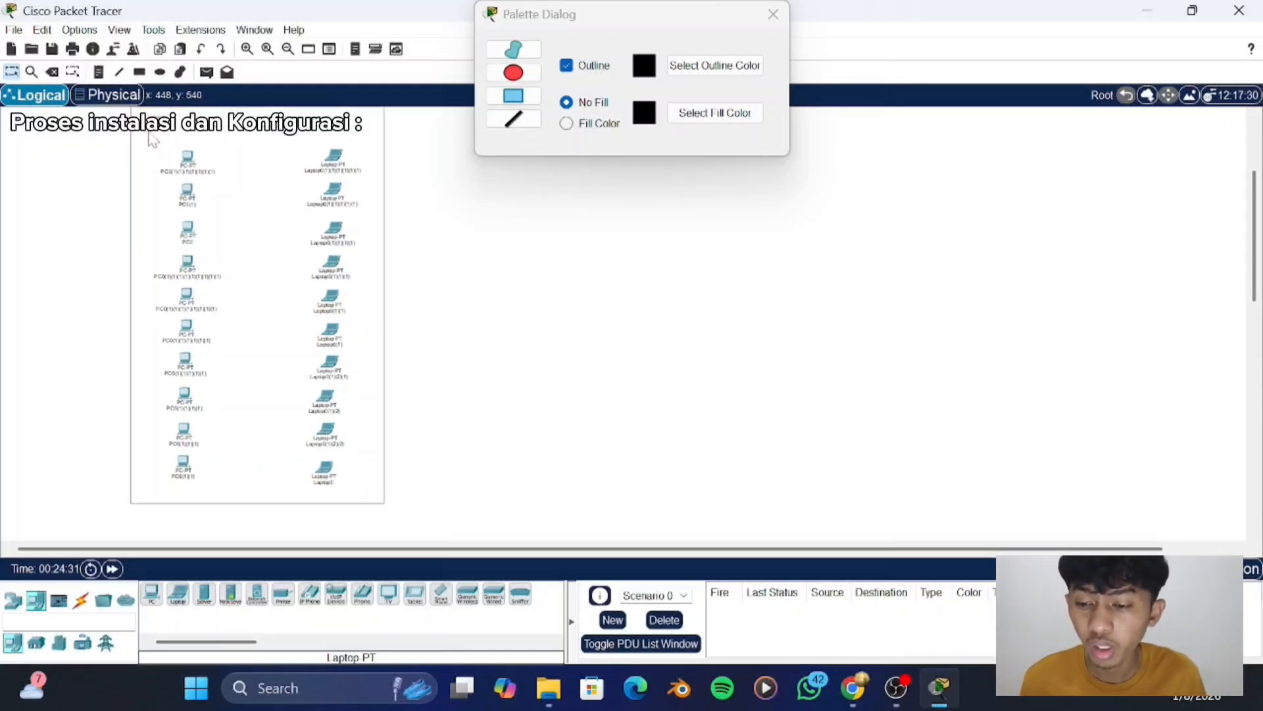
left_click(37, 643)
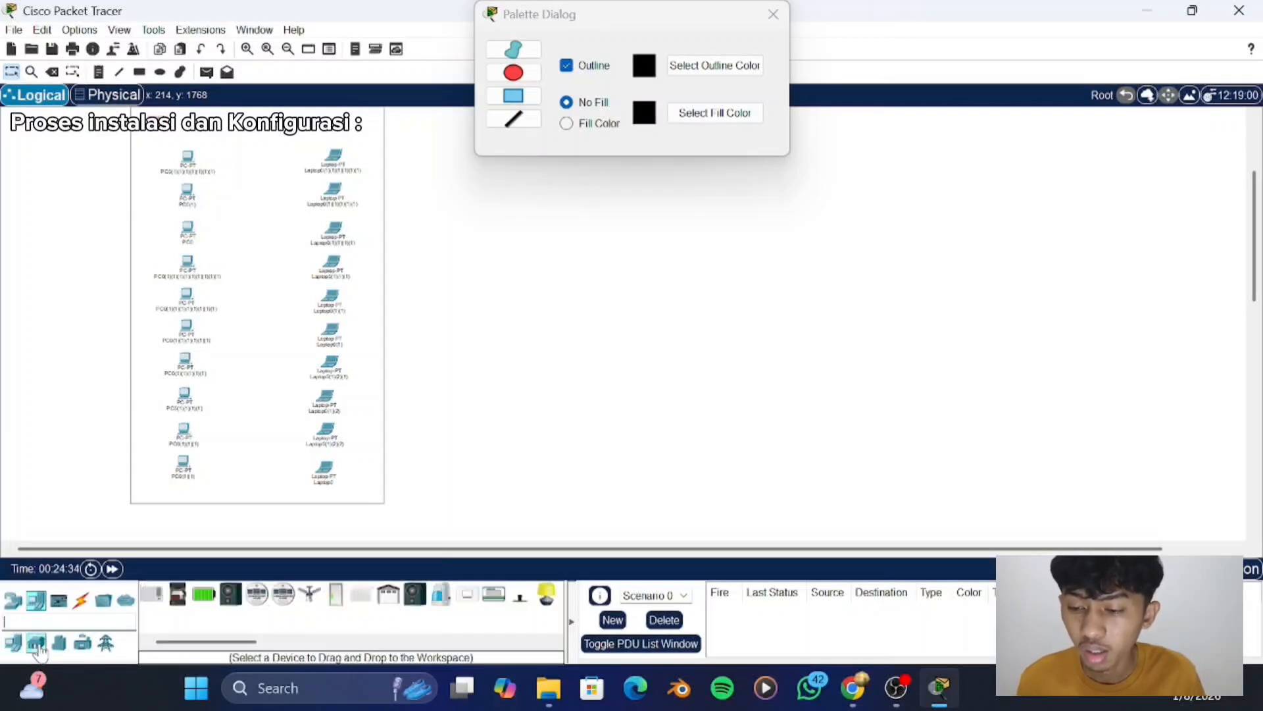
left_click(13, 600)
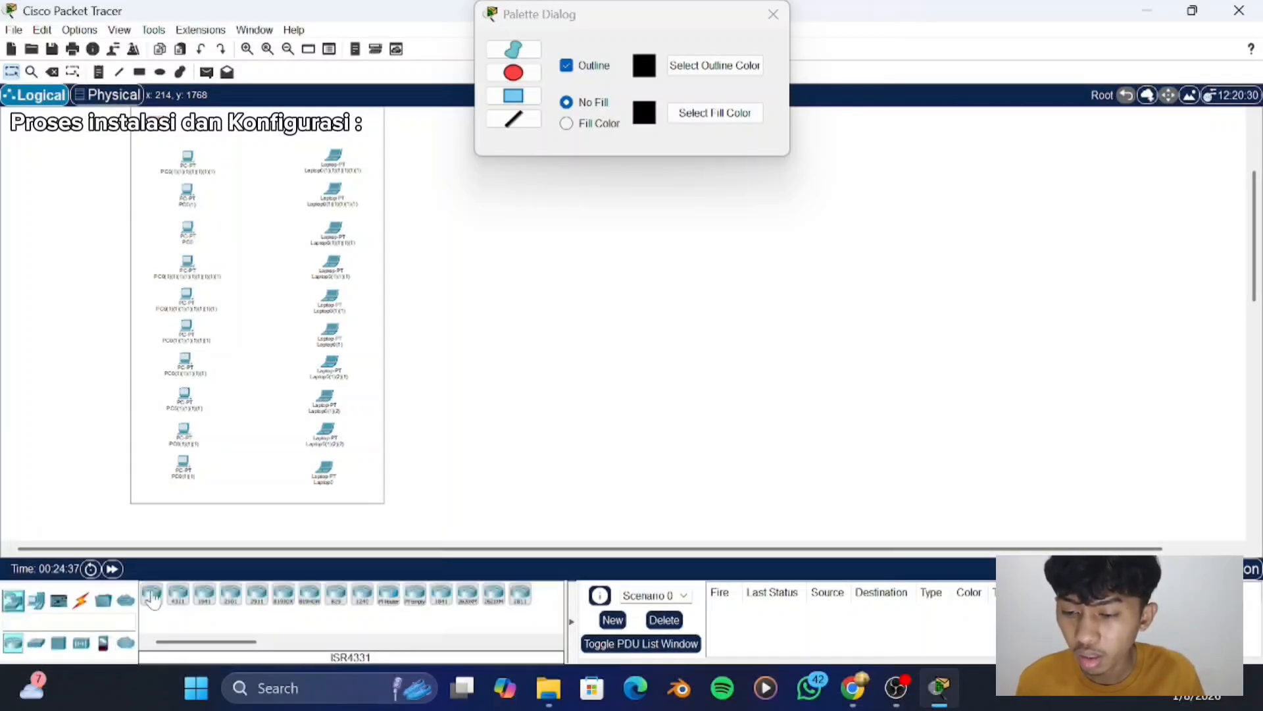
left_click(36, 643)
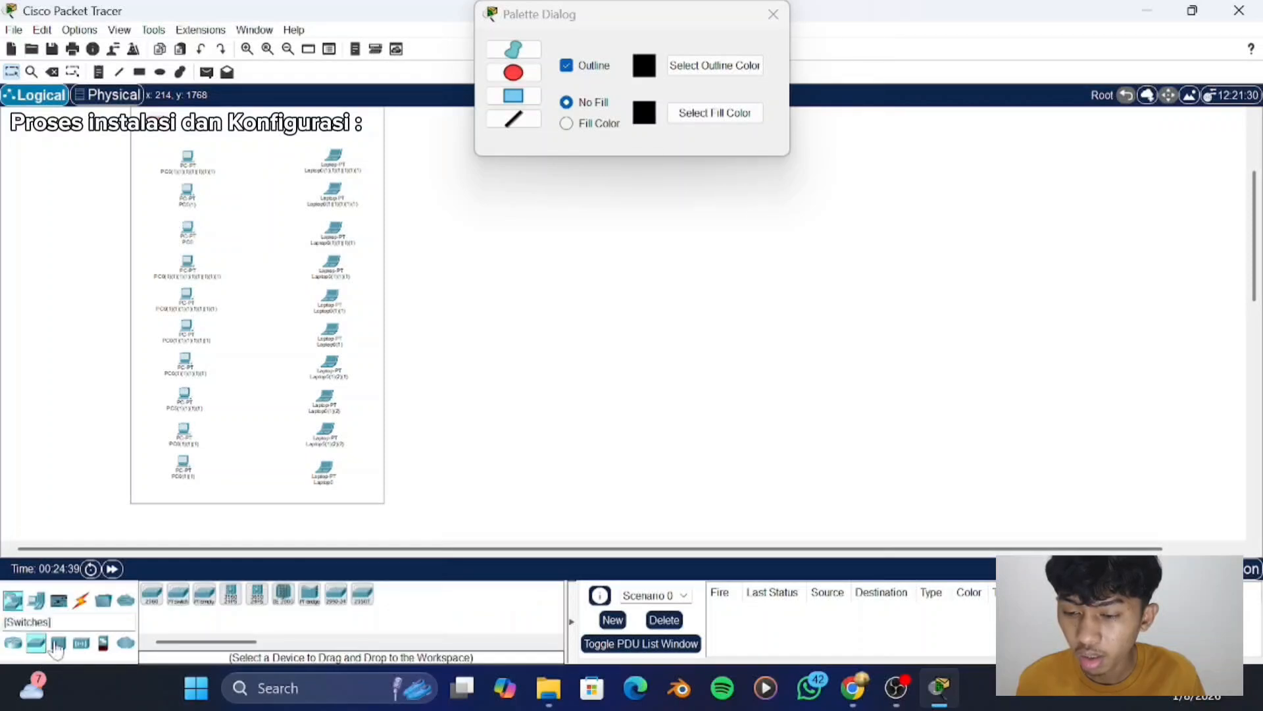
left_click(150, 600)
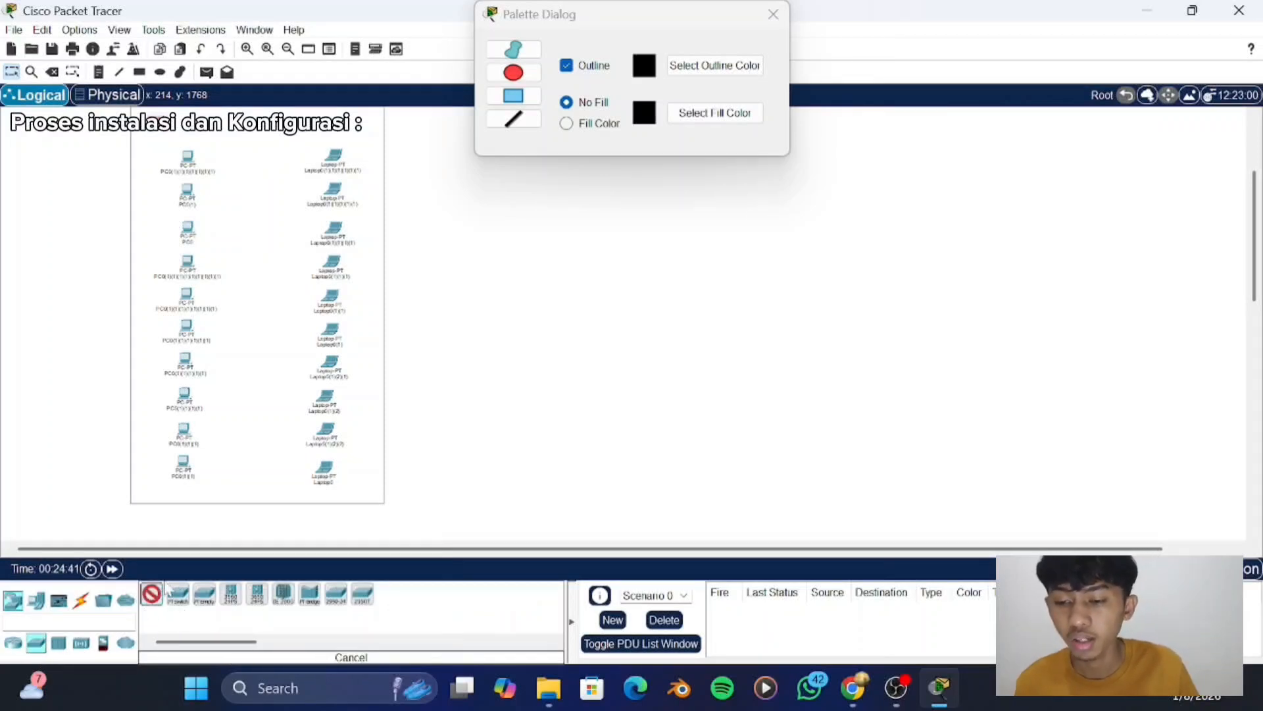
left_click(251, 319)
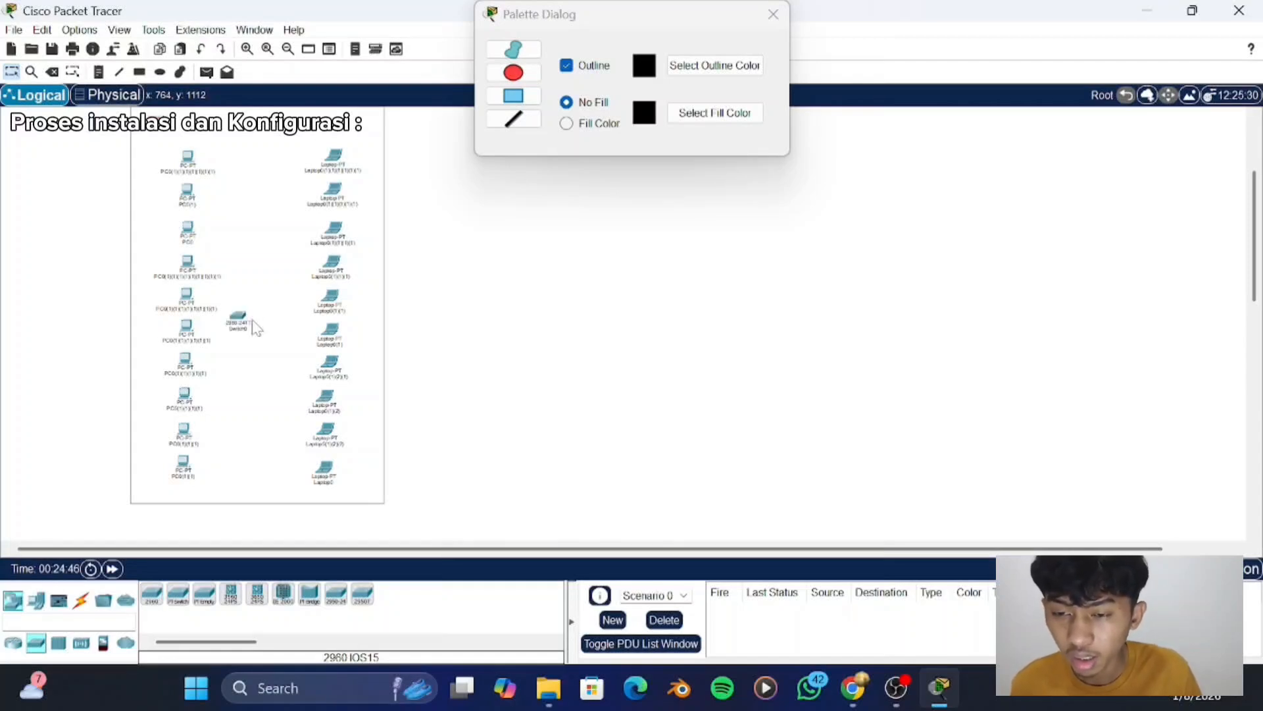
left_click(234, 312)
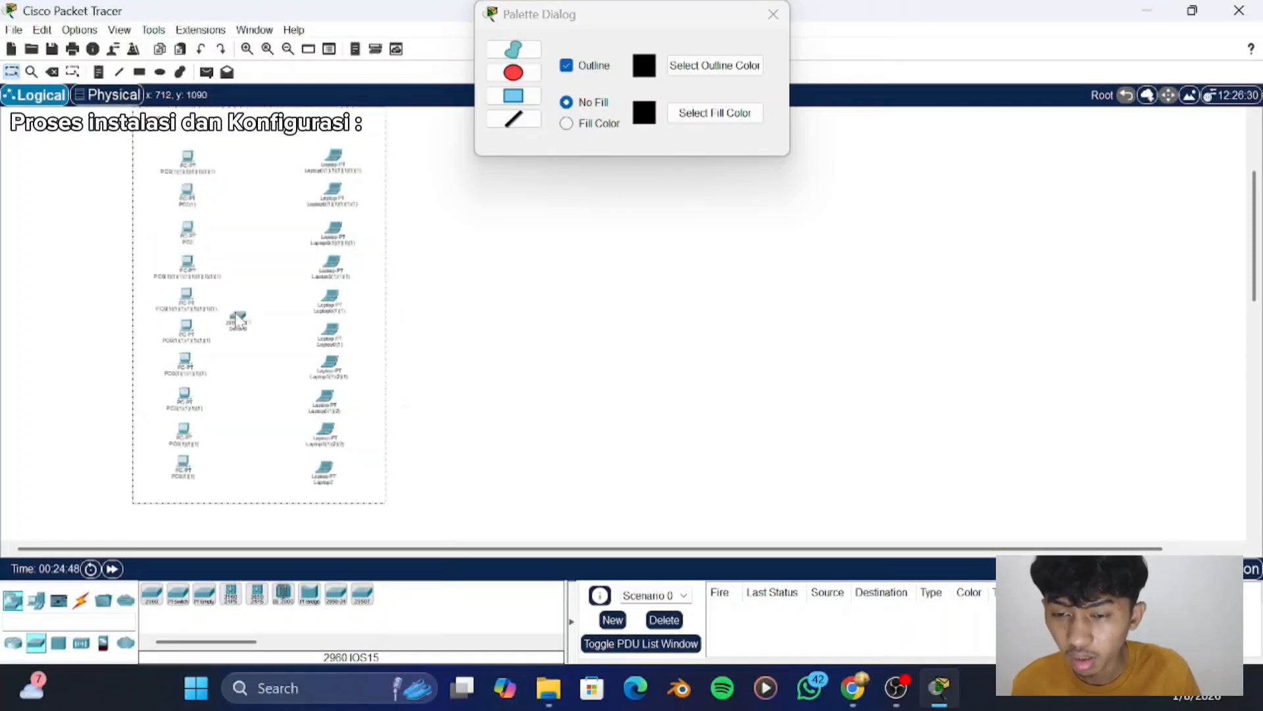
left_click_drag(241, 321, 262, 322)
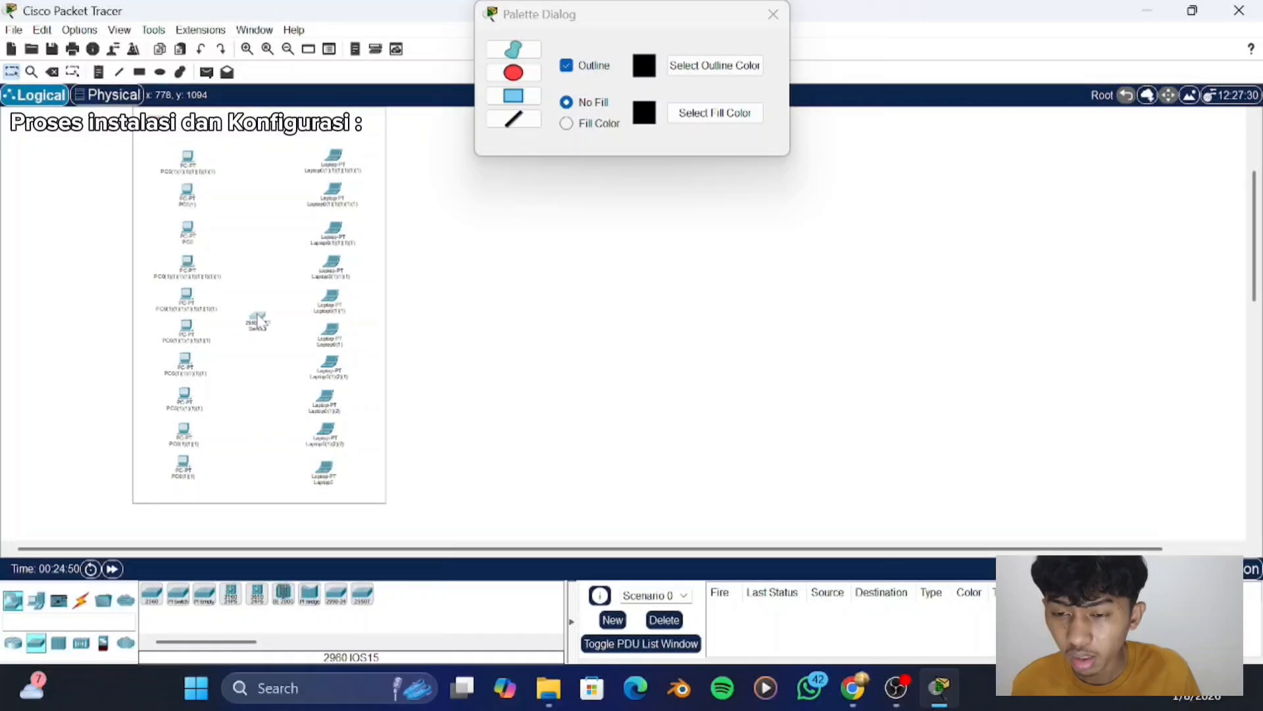
- Place a WRT300N wireless router outside the rectangle, to the right of its upper edge
scroll(261, 321, "up", 1)
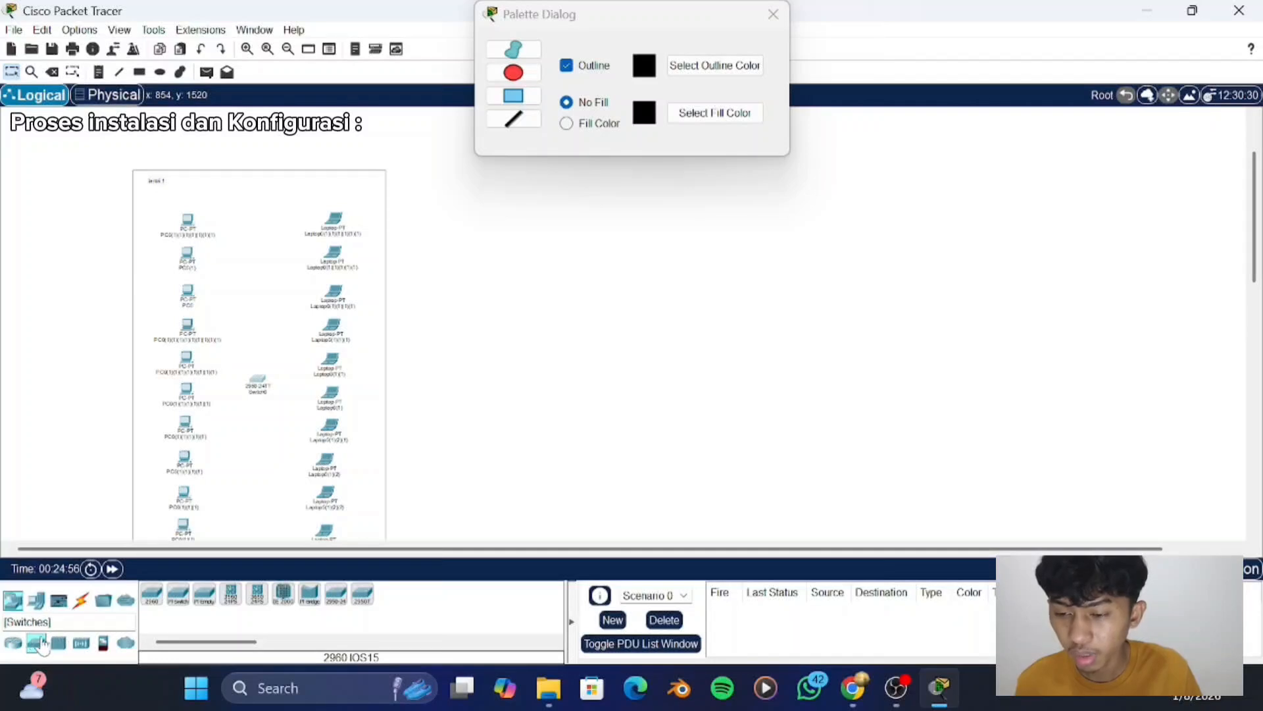
left_click(79, 645)
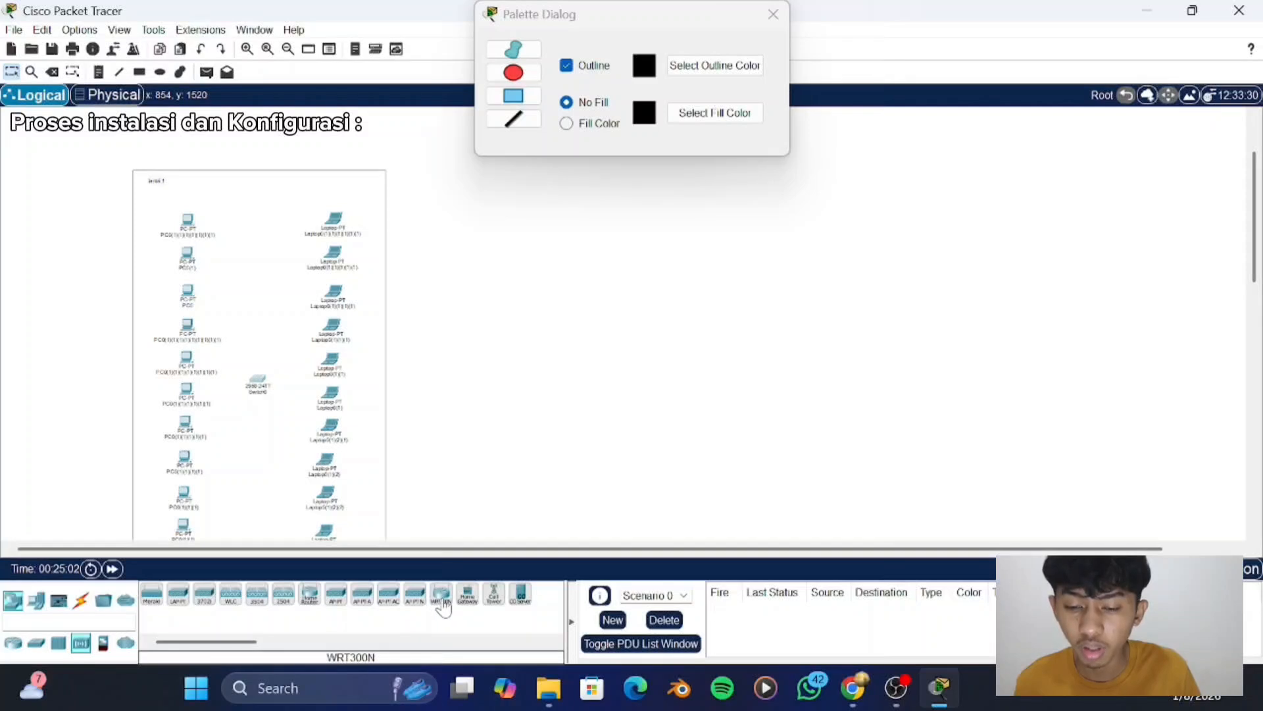
left_click_drag(443, 605, 484, 191)
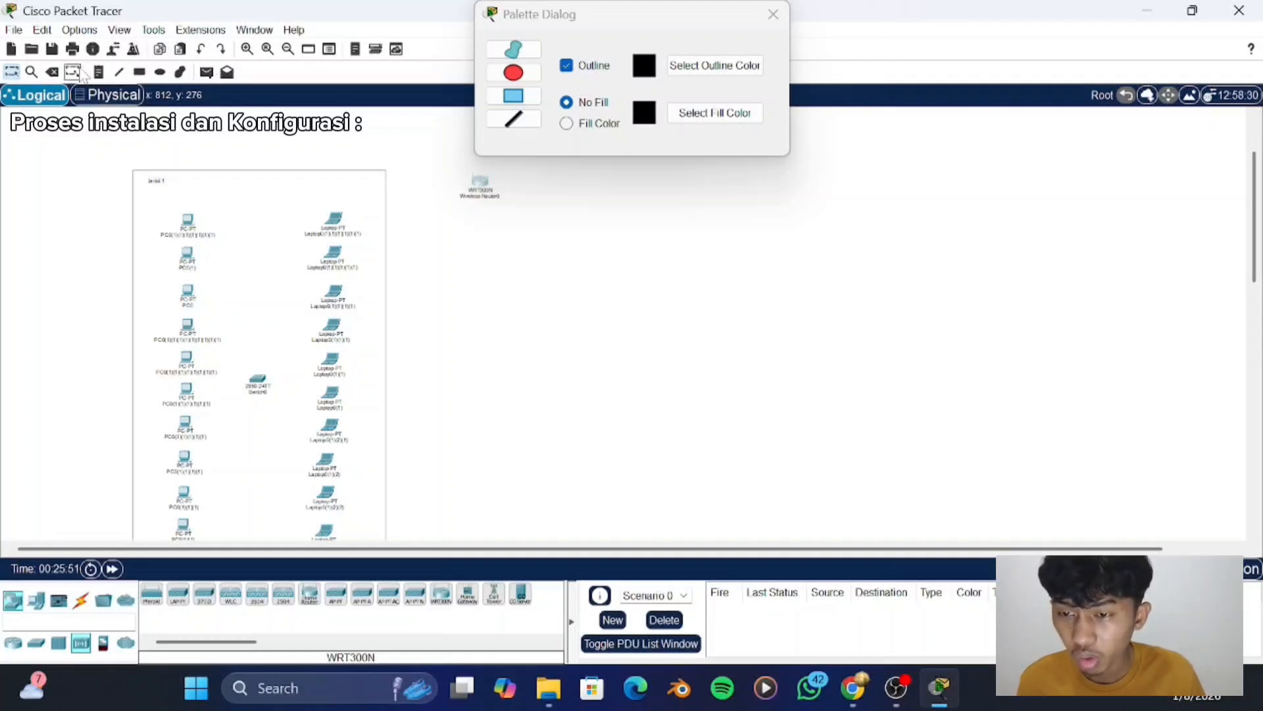
- Open the device windows of the two uppermost PCs one after the other and close them again
left_click(190, 227)
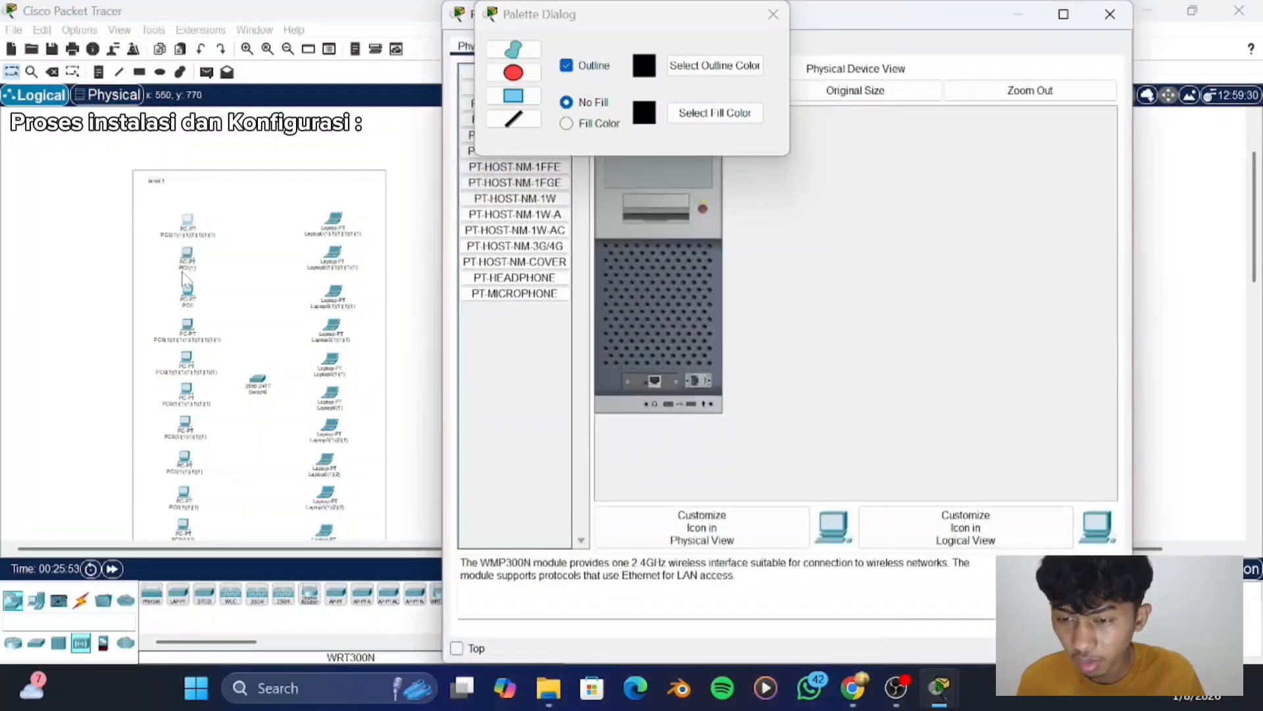
left_click(1105, 20)
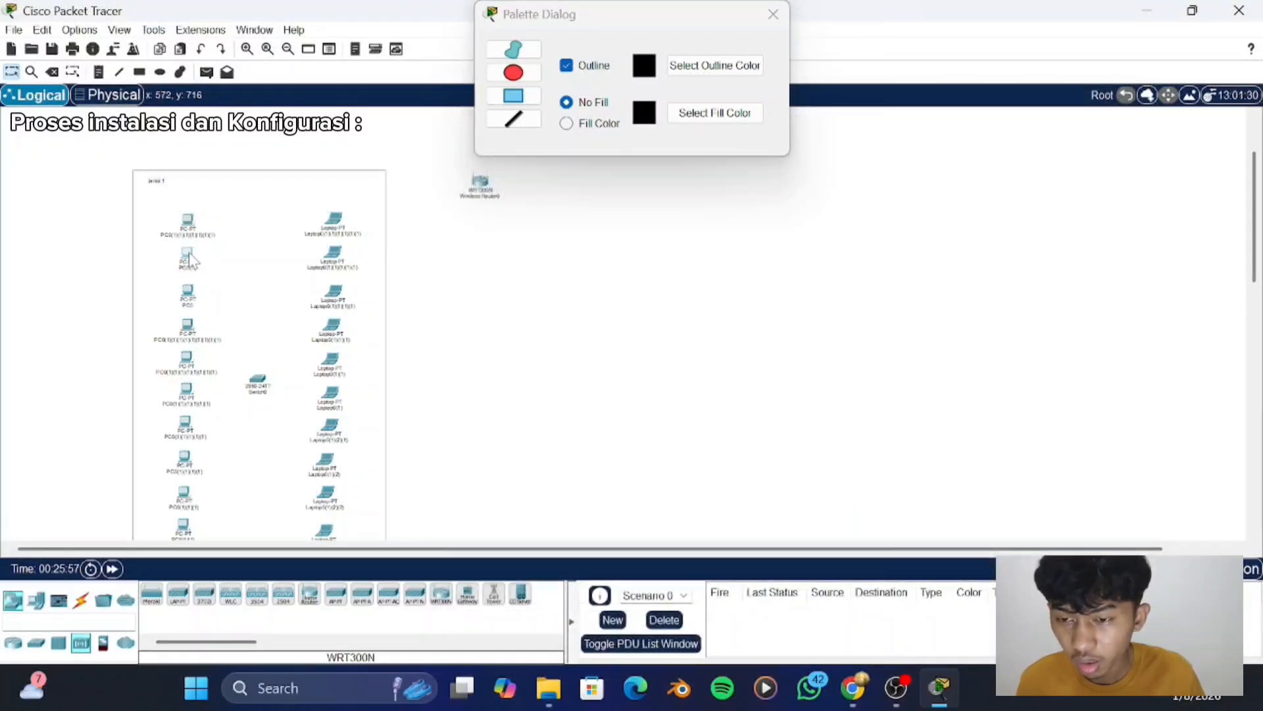
left_click(189, 255)
left_click(1110, 135)
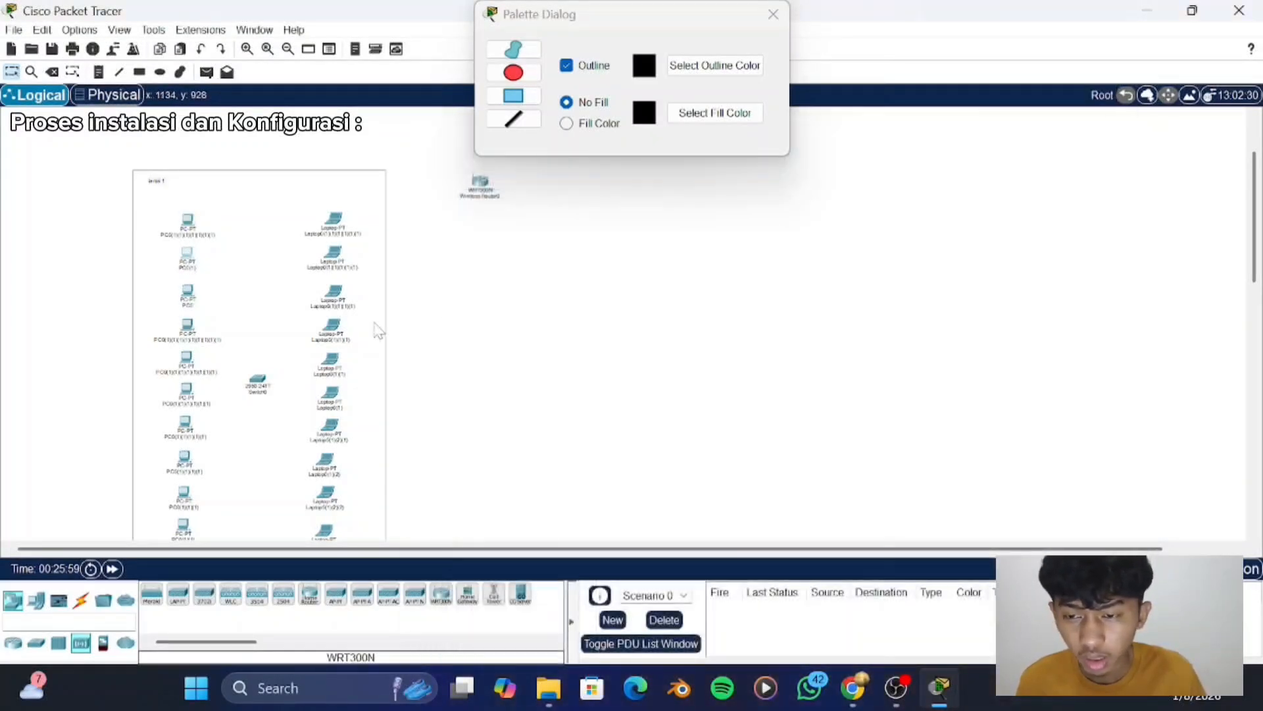
- Move the rectangle off the "lantai 1" devices into the empty area to their right, below the wireless router
scroll(375, 329, "down", 3)
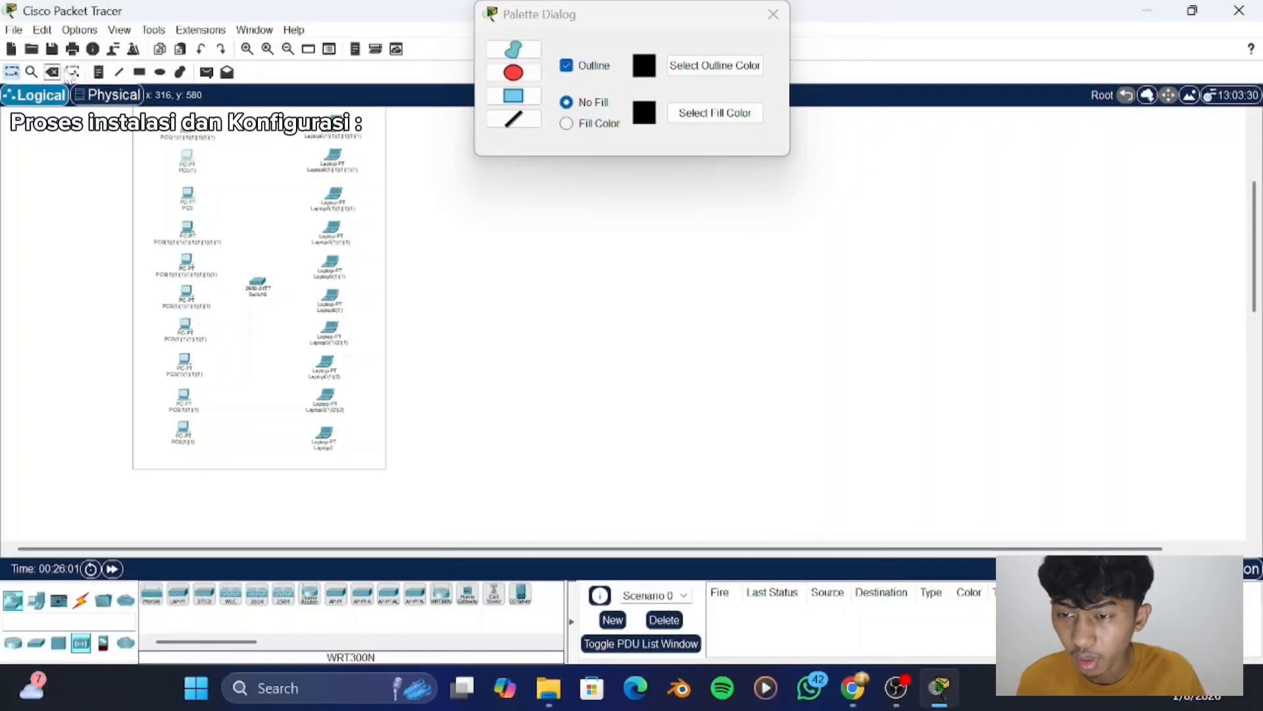
scroll(170, 122, "up", 3)
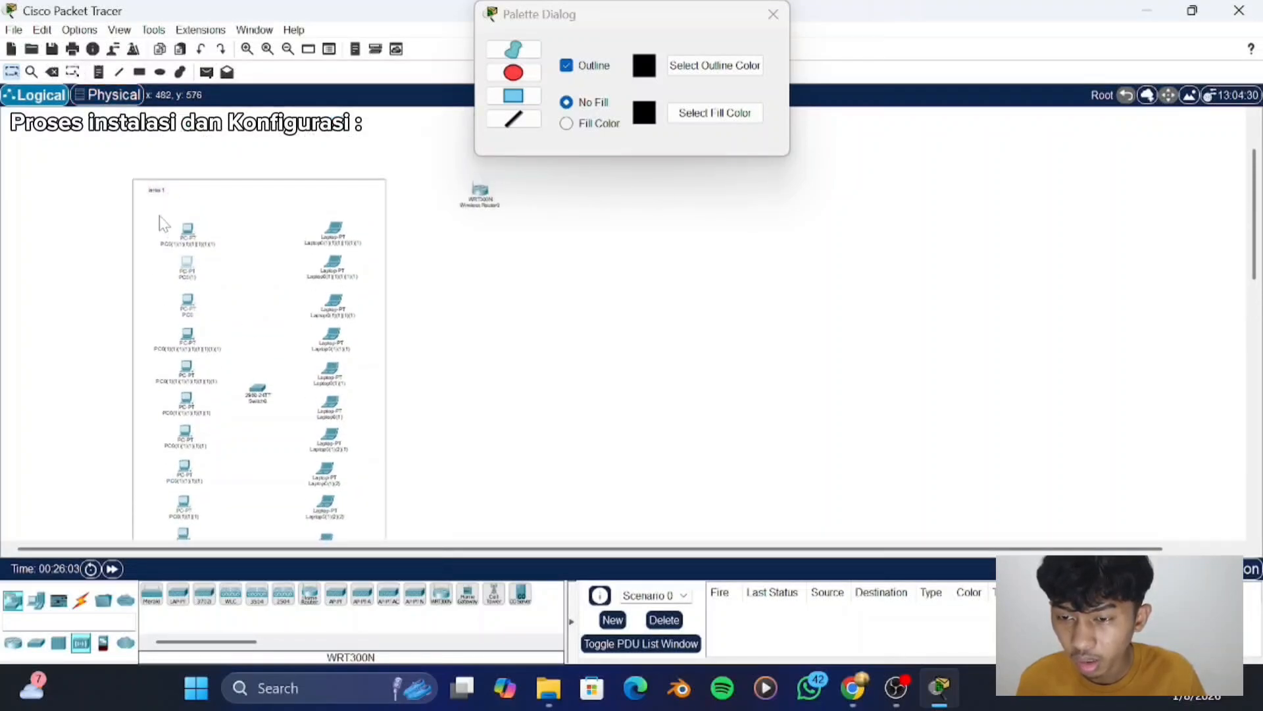
left_click_drag(161, 218, 502, 283)
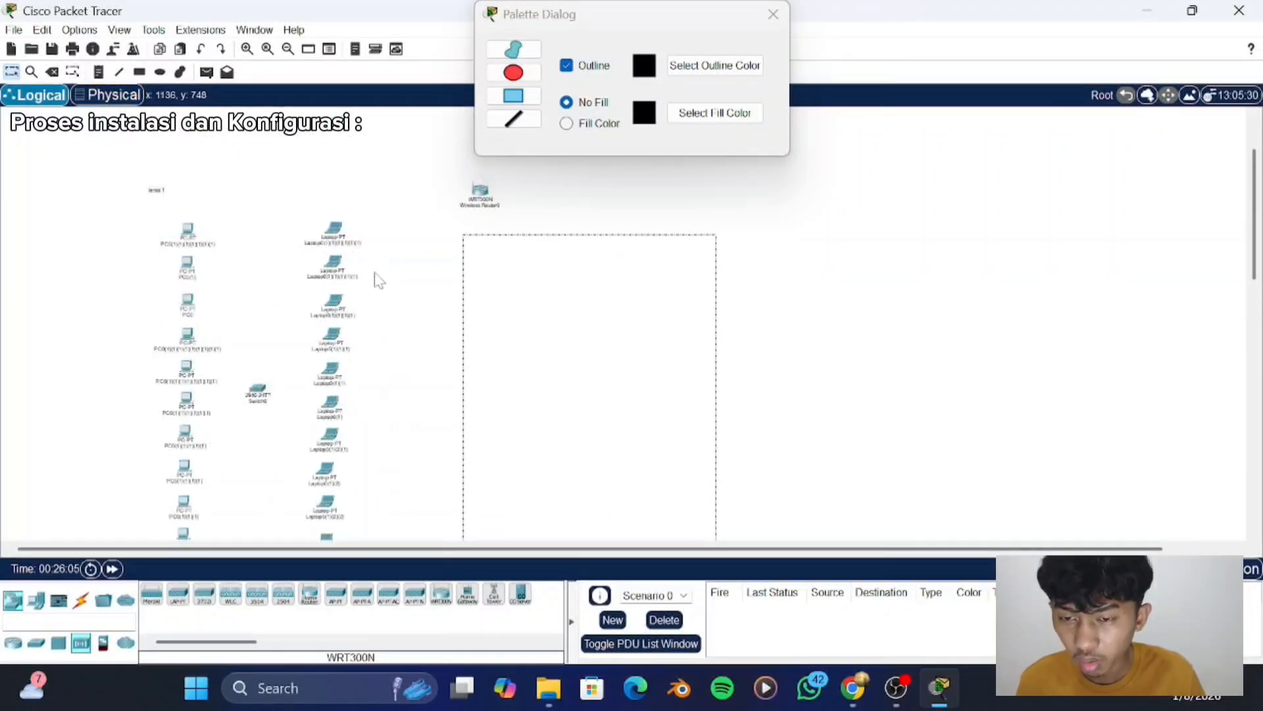
- Try to duplicate the PCs, laptops and switch and shift the copies aside, undo it and return the displaced PC to its column
left_click_drag(149, 219, 377, 520)
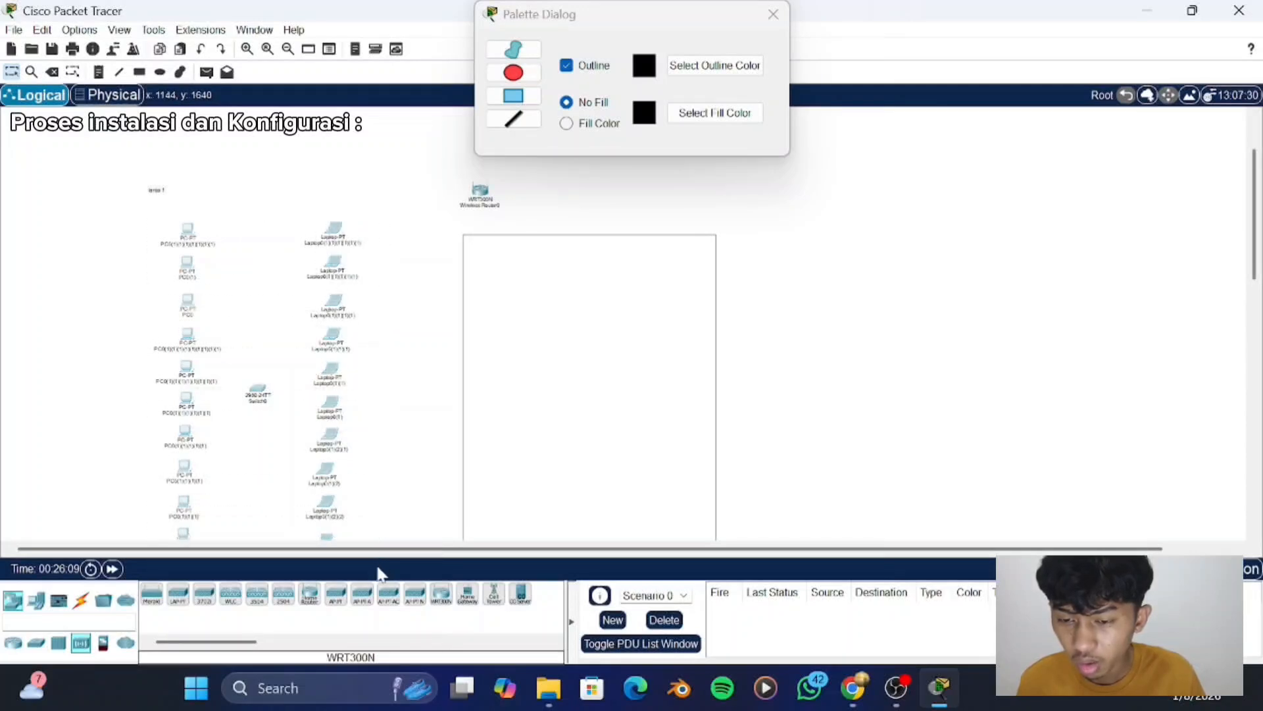
scroll(372, 486, "down", 3)
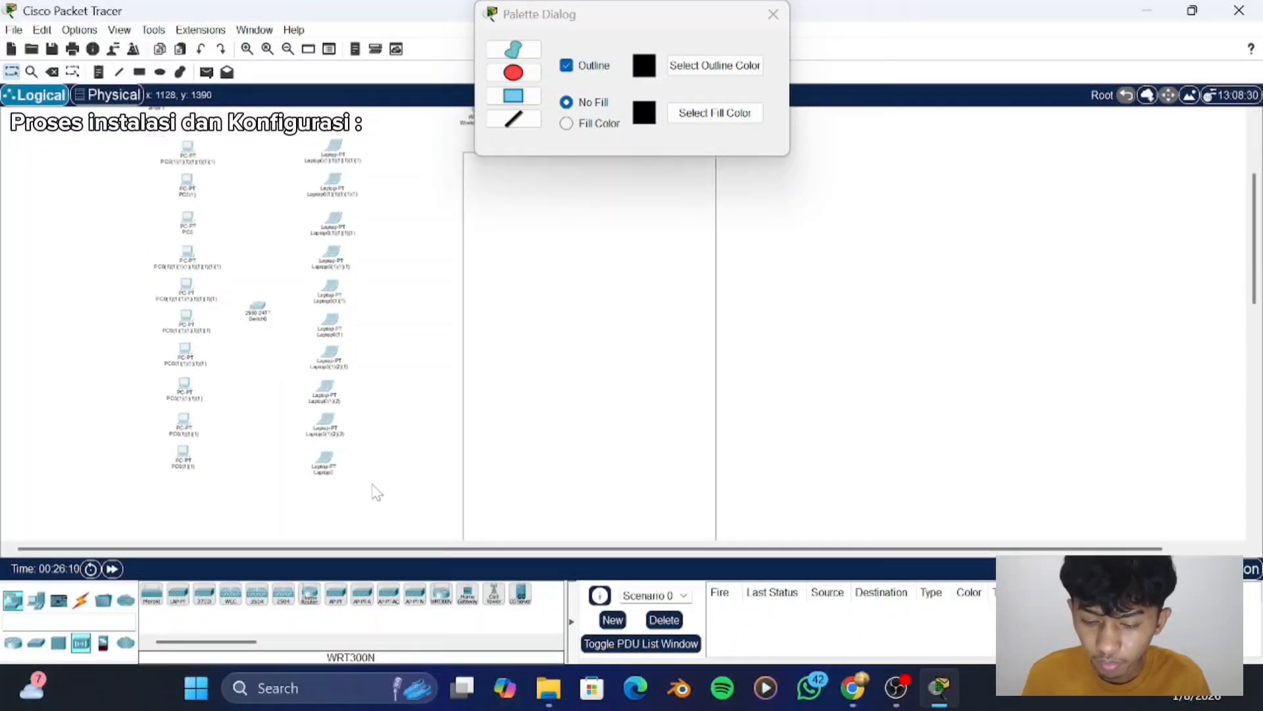
key("ctrl+v")
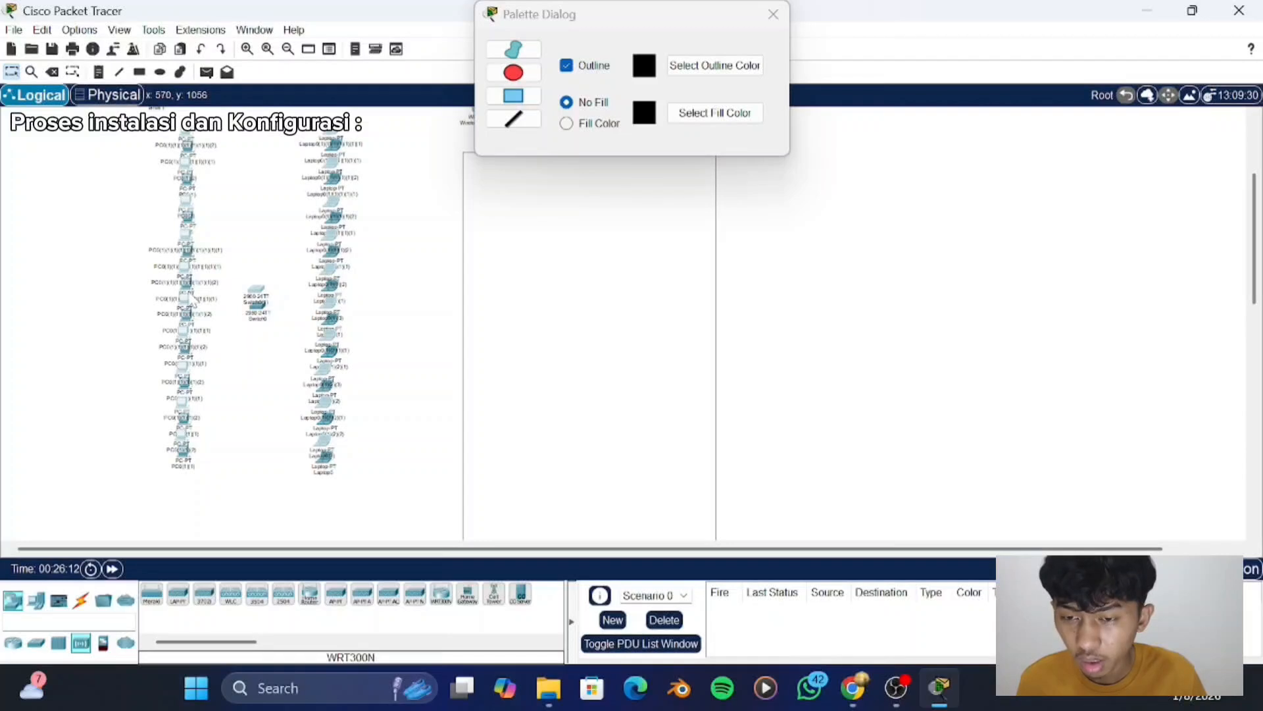
left_click_drag(190, 293, 400, 318)
key("ctrl+z")
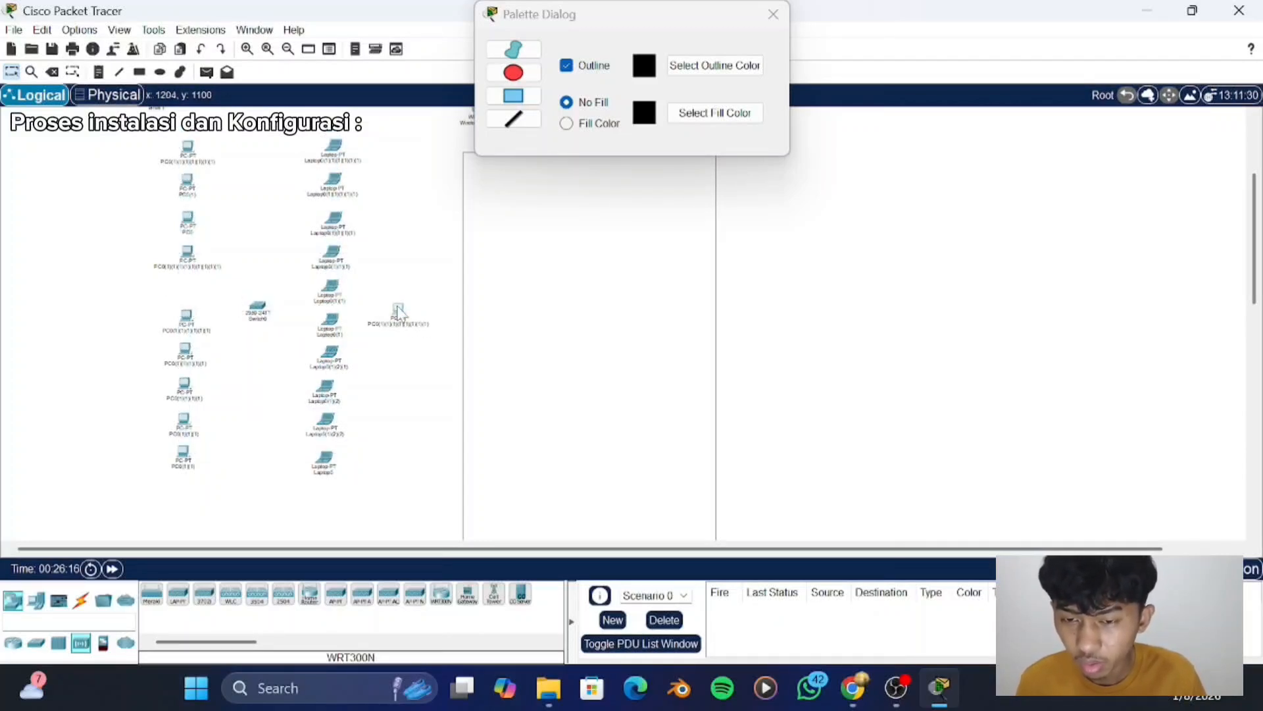
left_click_drag(397, 314, 188, 285)
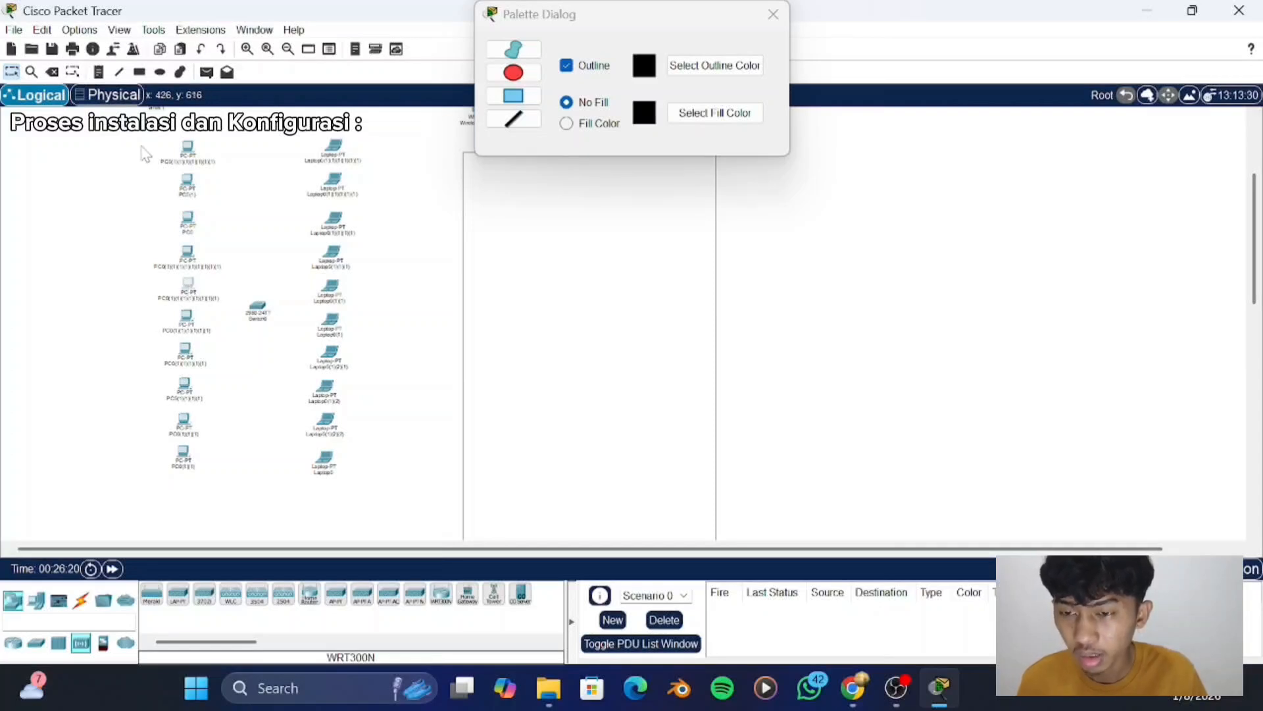
- Duplicate the ten PCs, ten laptops and switch, and place the copies as a second group inside the rectangle to the right
left_click_drag(136, 136, 374, 530)
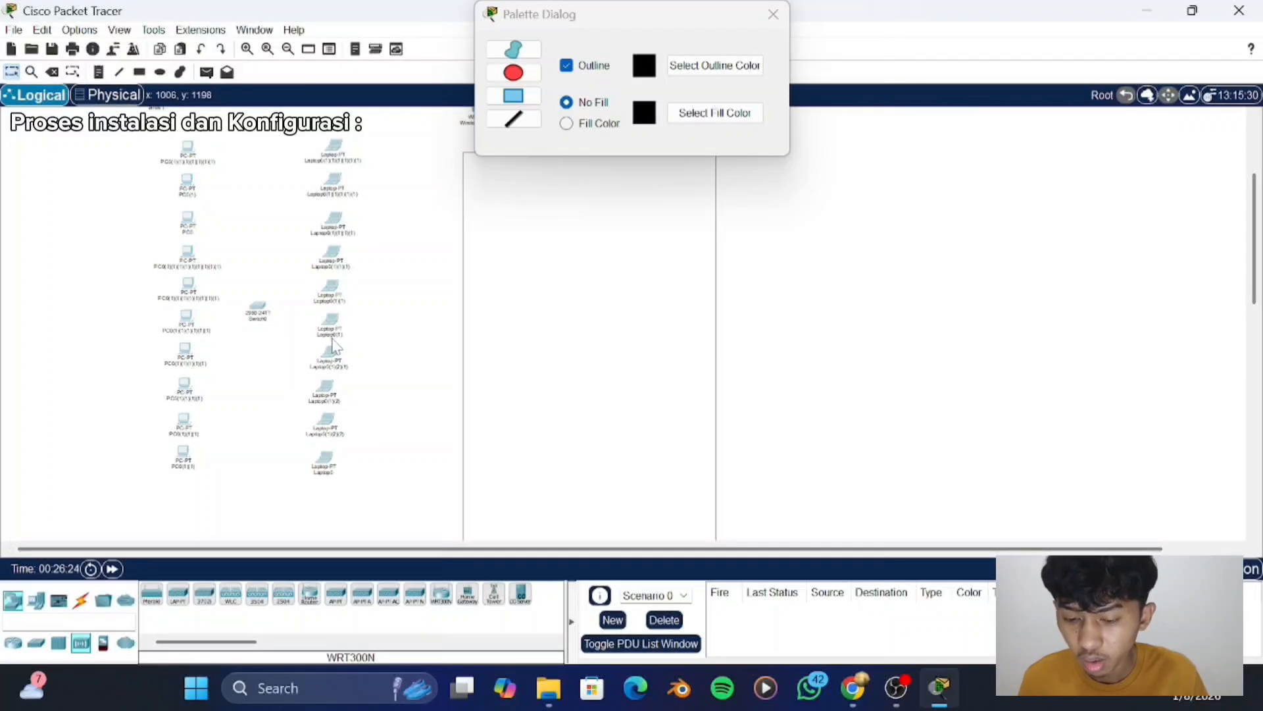
key("ctrl+c")
key("ctrl+v")
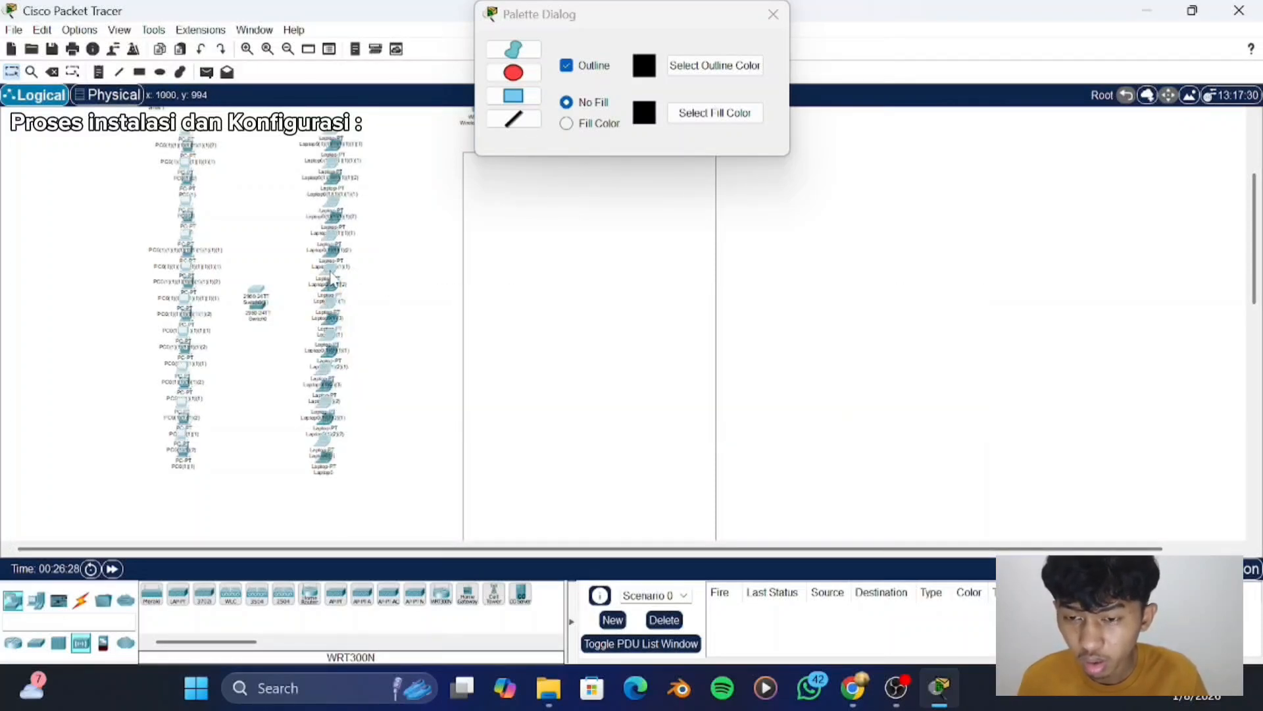
left_click_drag(334, 278, 668, 300)
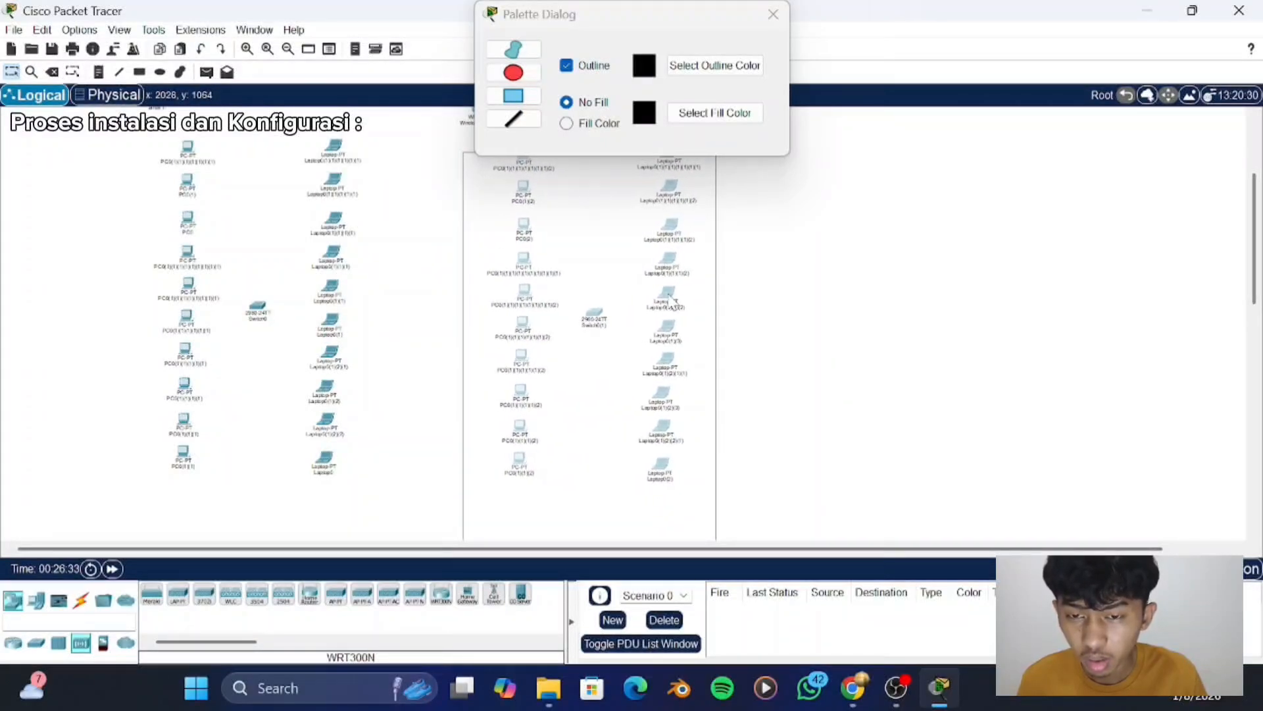
- Move the rectangle back around the original device group so that it also encloses the "lantai 1" note
mouse_move(478, 206)
left_mouse_down()
mouse_move(125, 163)
mouse_move(147, 169)
left_mouse_up()
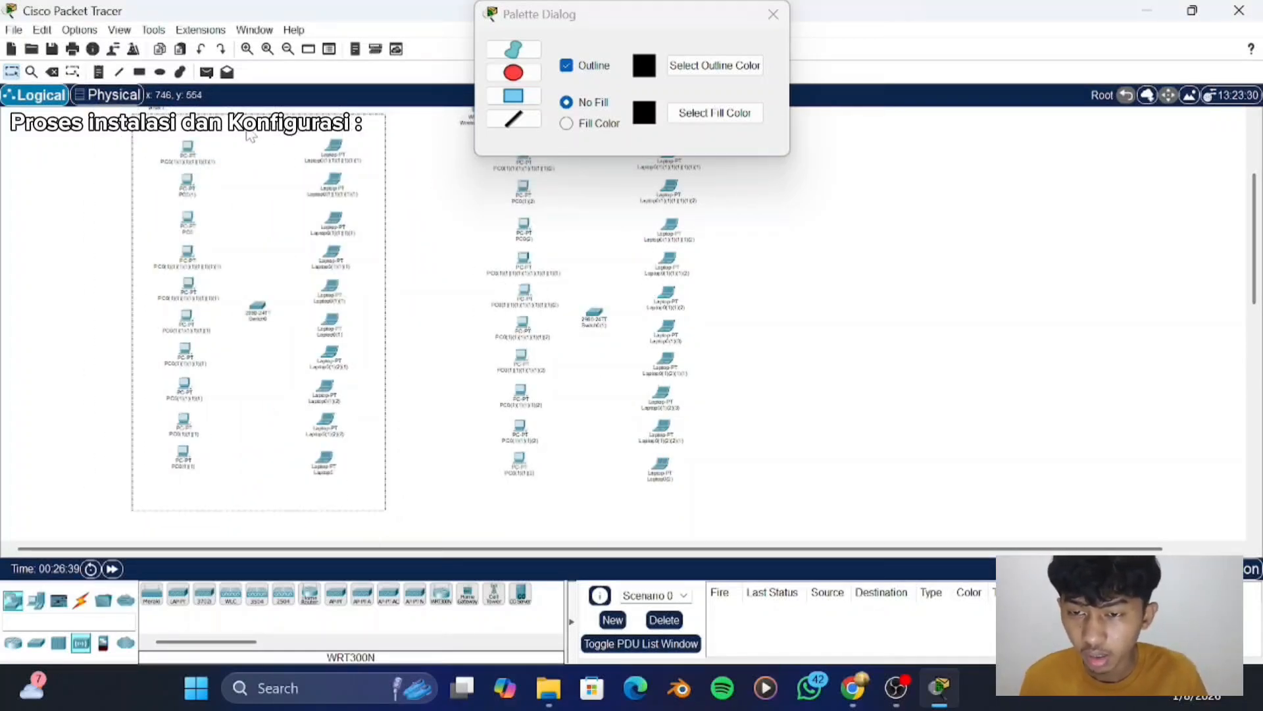
mouse_move(245, 132)
left_mouse_down()
mouse_move(579, 192)
mouse_move(256, 134)
mouse_move(353, 178)
mouse_move(275, 150)
left_mouse_up()
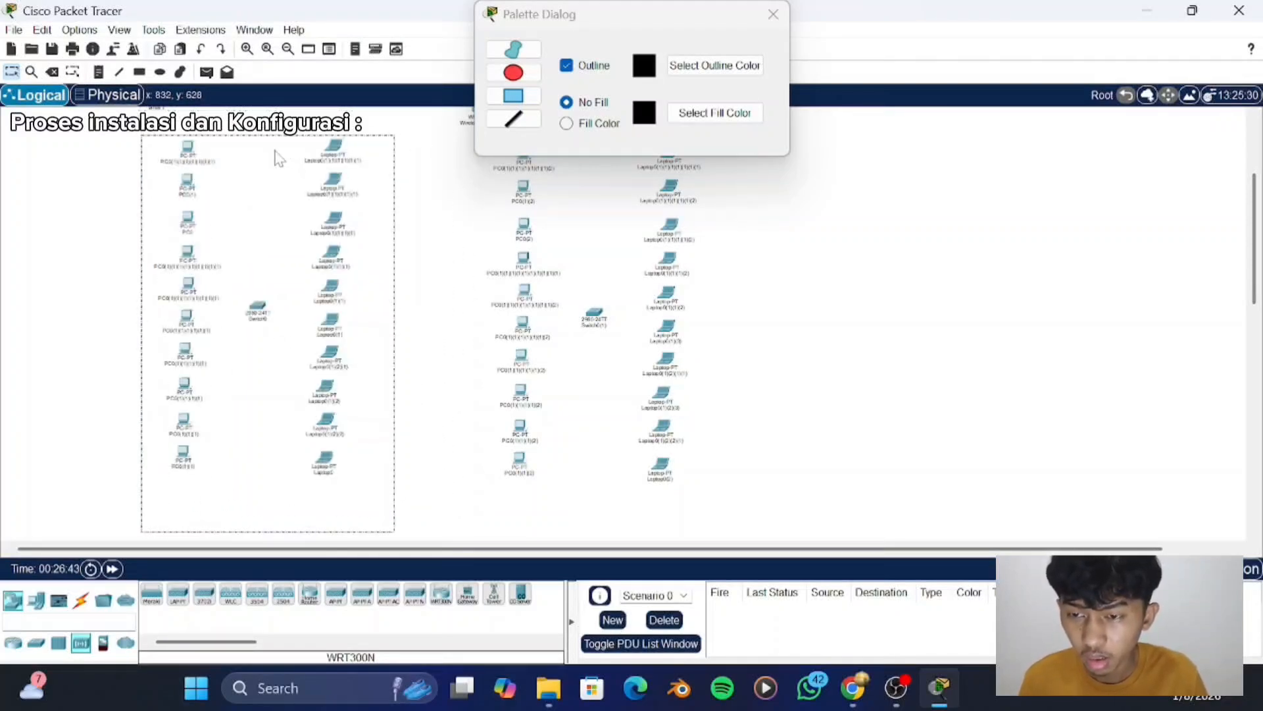
left_click(275, 151)
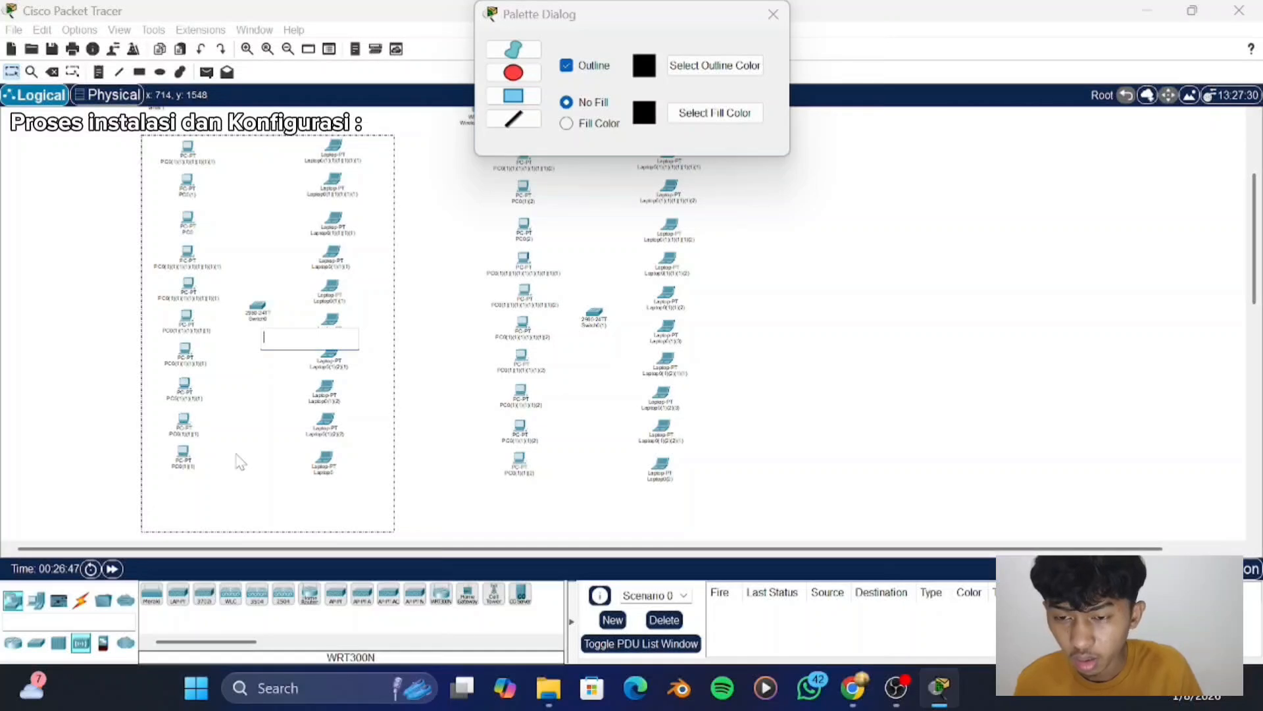
scroll(241, 460, "up", 2)
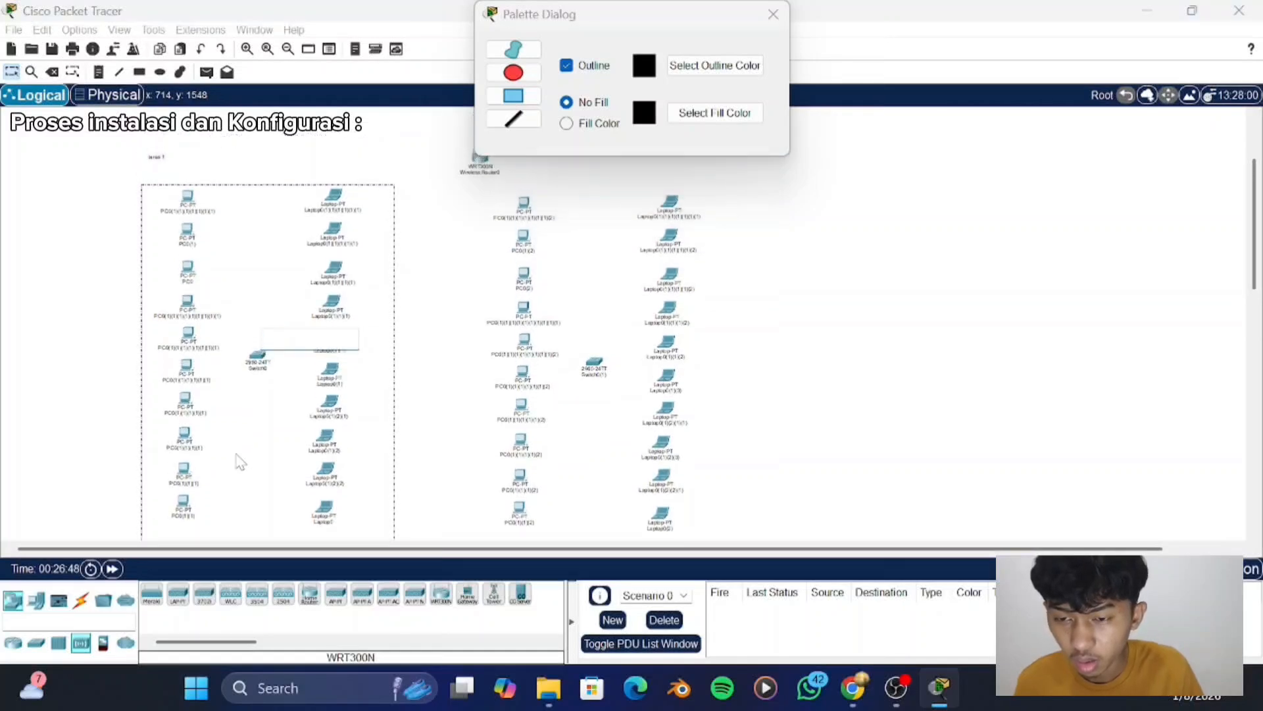
left_click(42, 211)
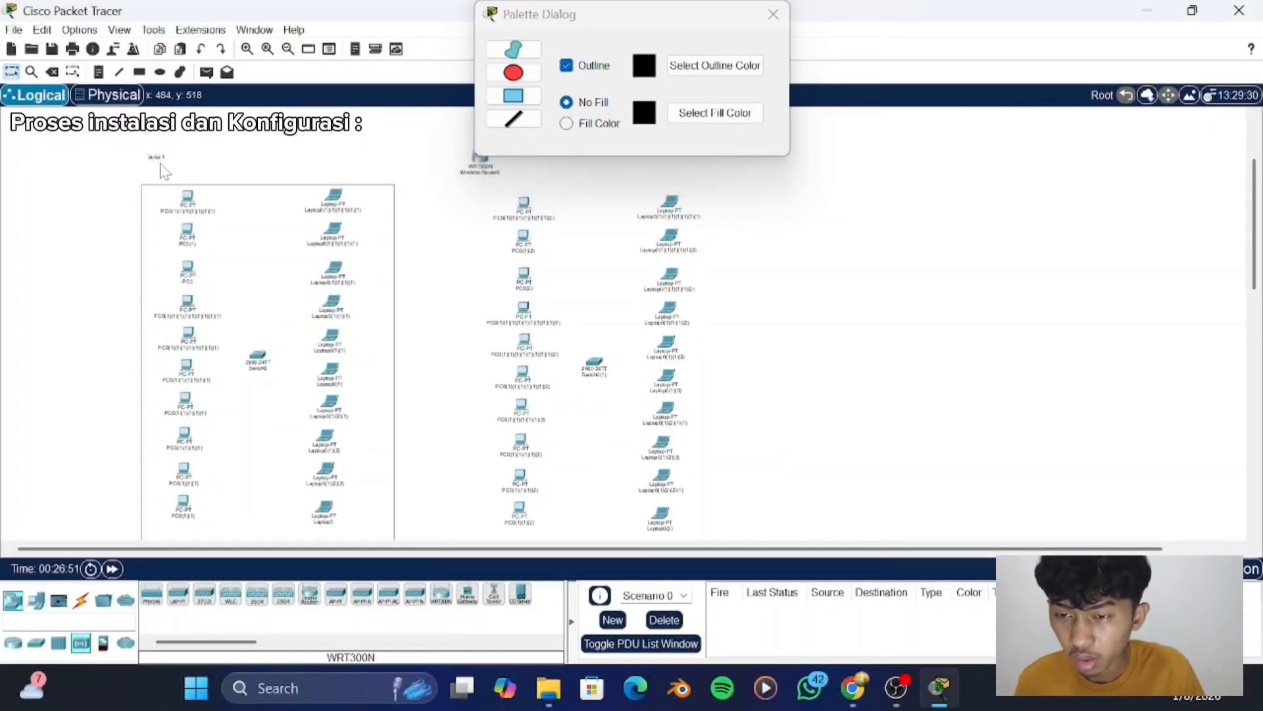
left_click_drag(157, 158, 161, 196)
left_click_drag(274, 214, 269, 175)
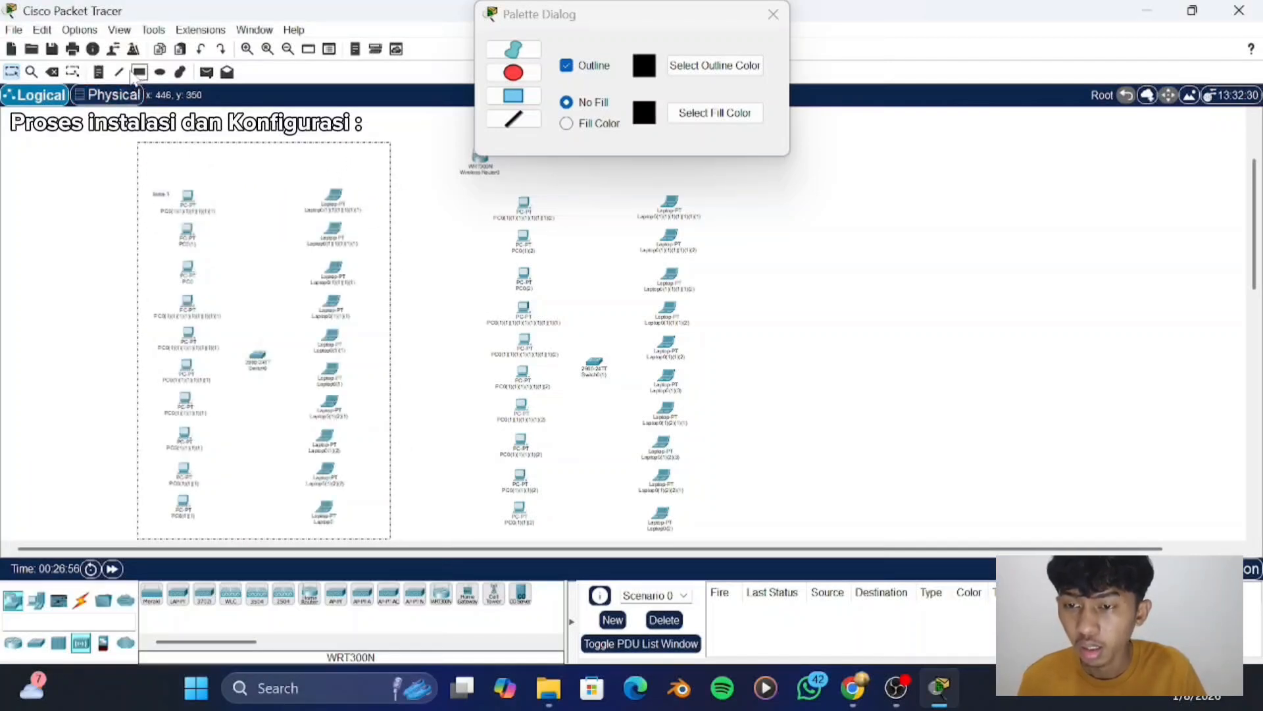
- Draw an unfilled outlined rectangle around the copied device group and close the drawing palette
left_click(139, 72)
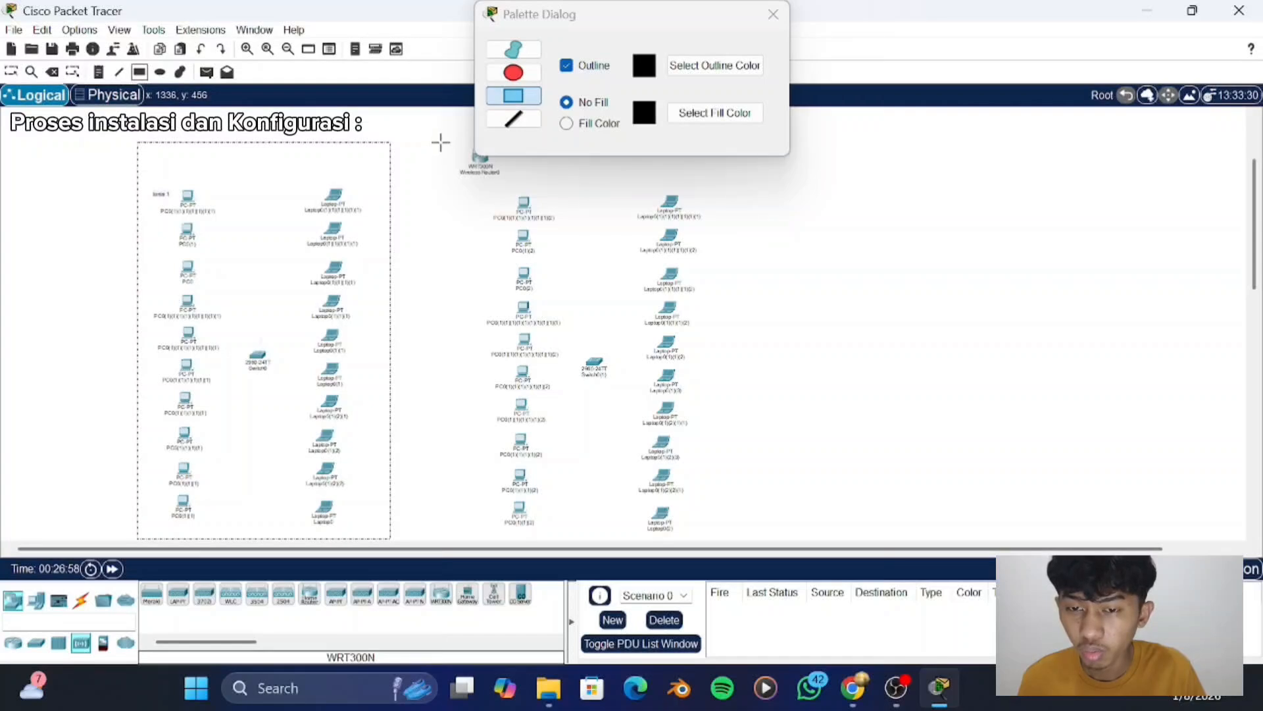
mouse_move(454, 146)
left_mouse_down()
mouse_move(651, 281)
mouse_move(713, 428)
mouse_move(742, 536)
mouse_move(725, 540)
left_mouse_up()
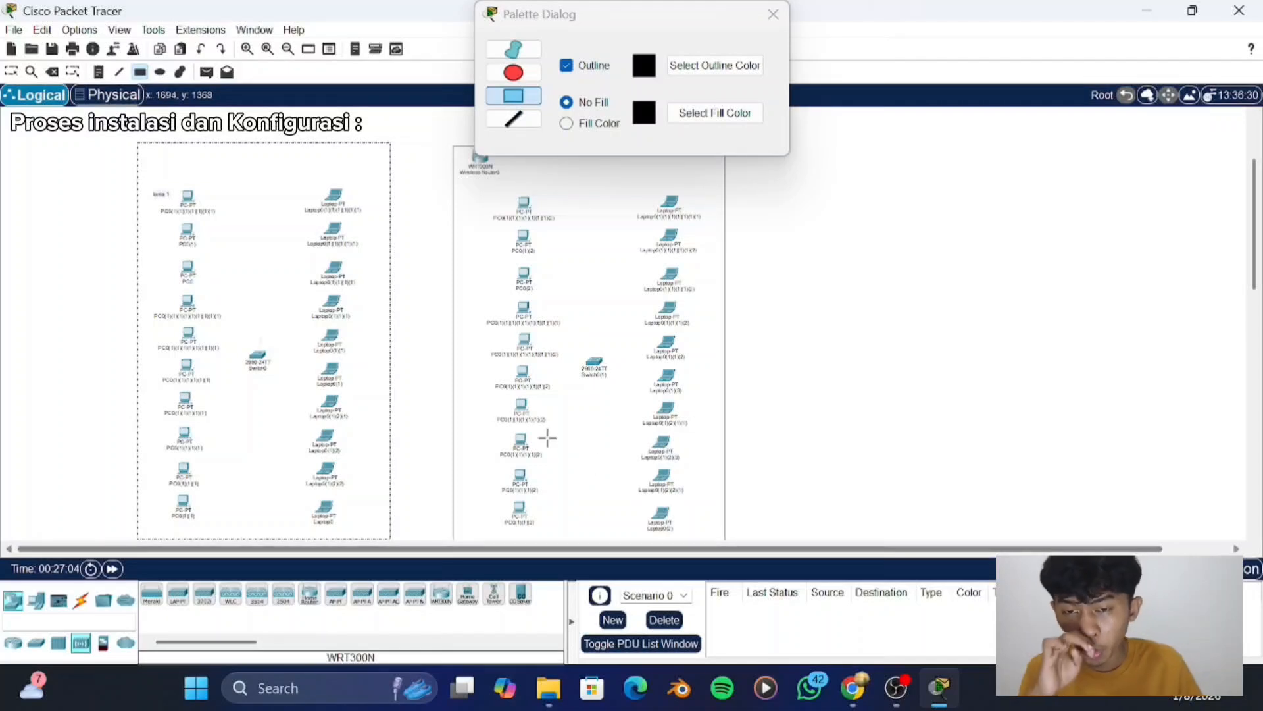
left_click(12, 73)
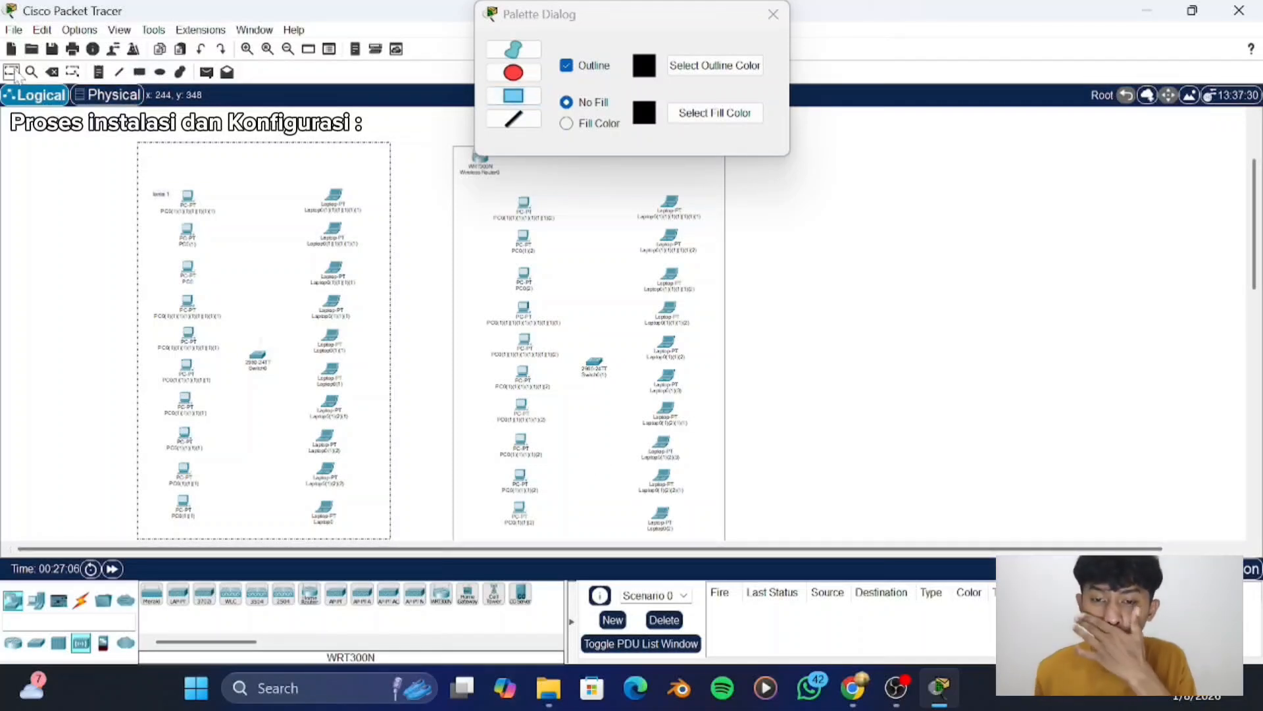
left_click(774, 14)
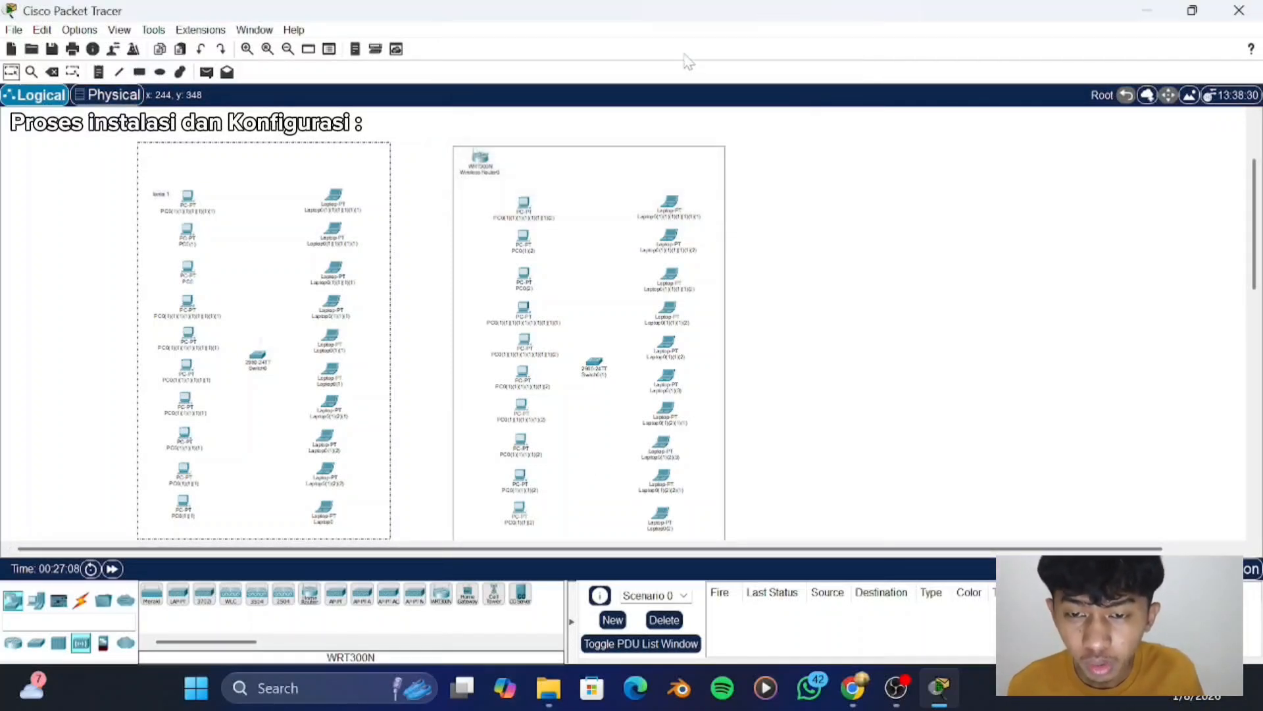
- Move the "lantai 1" note into the upper-left corner of the first rectangle, above the PC column
scroll(533, 140, "down", 3)
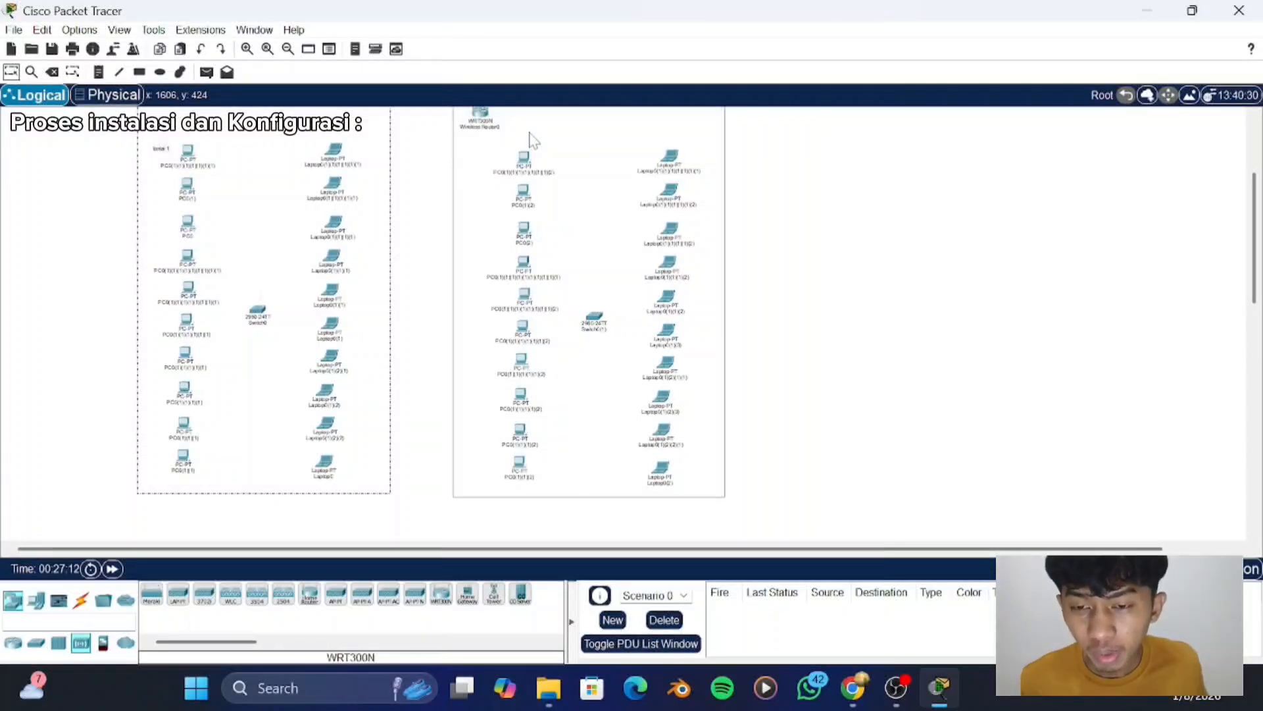
scroll(533, 140, "up", 3)
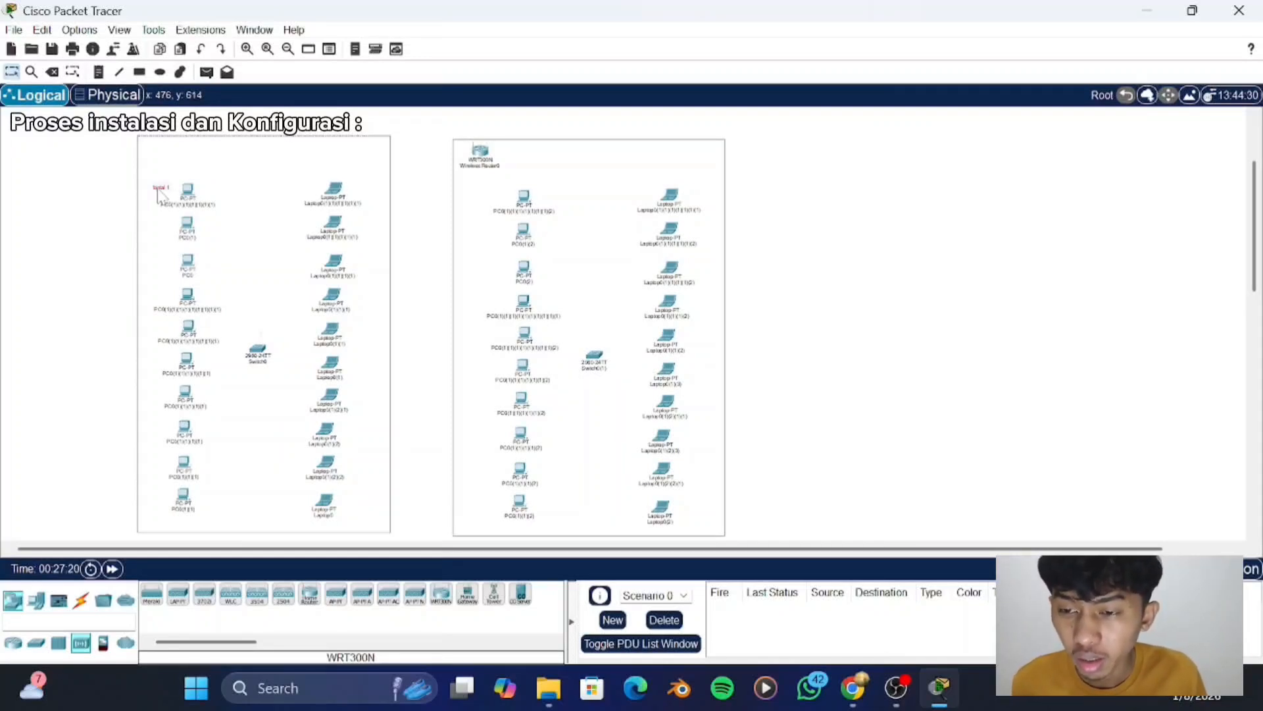
double_click(162, 190)
left_click(91, 207)
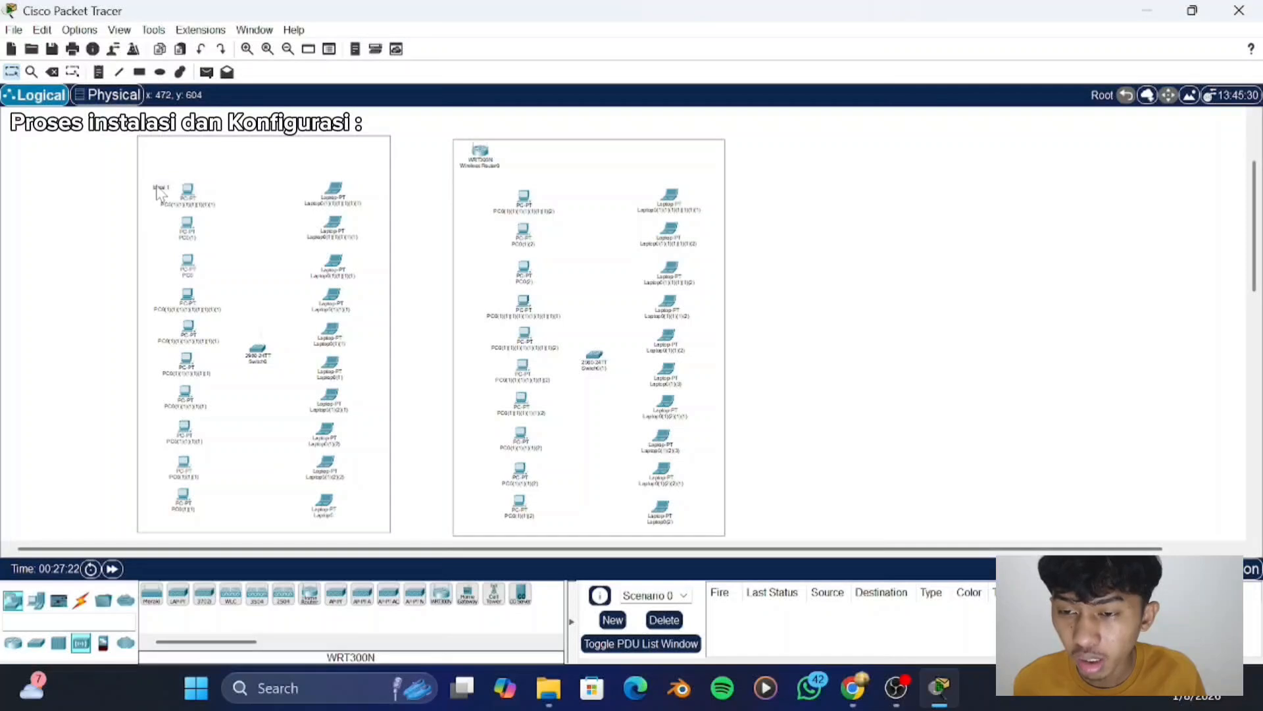
left_click_drag(155, 186, 153, 154)
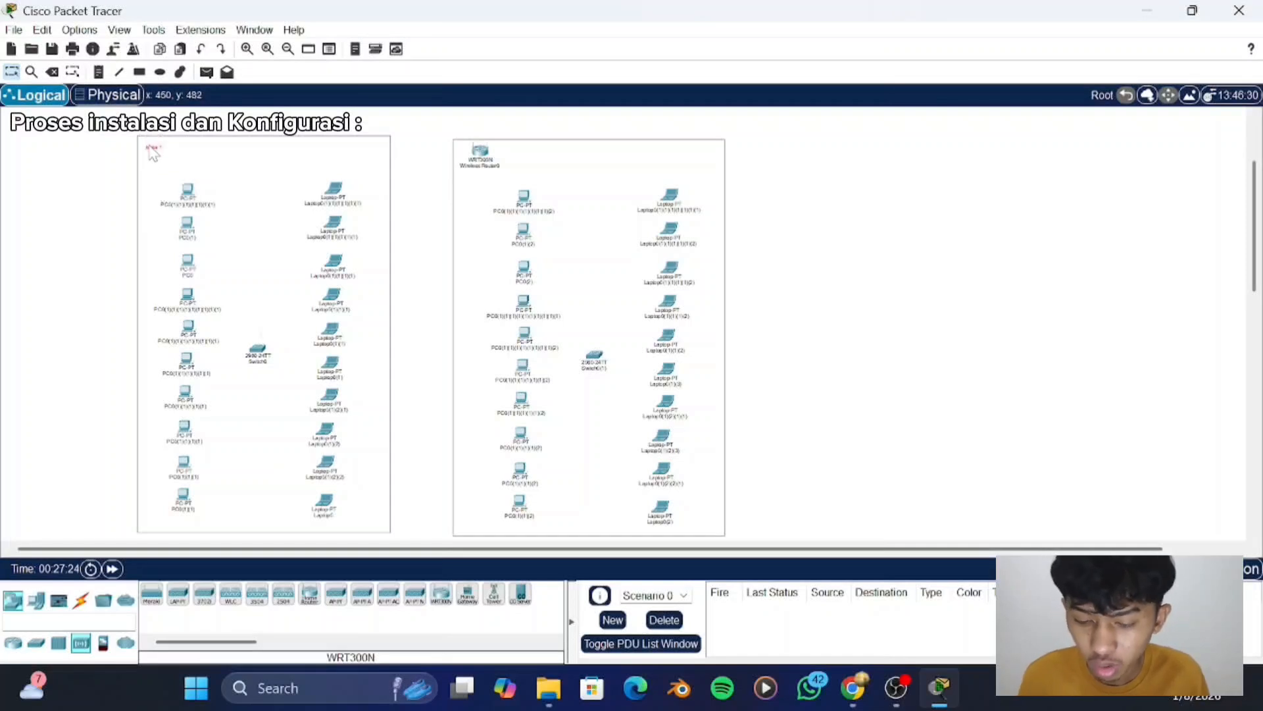
- Duplicate the "lantai 1" note into the upper-right corner of the second rectangle and change the copy's text to "lantai 2"
left_click_drag(156, 146, 701, 155, "ctrl")
double_click(702, 155)
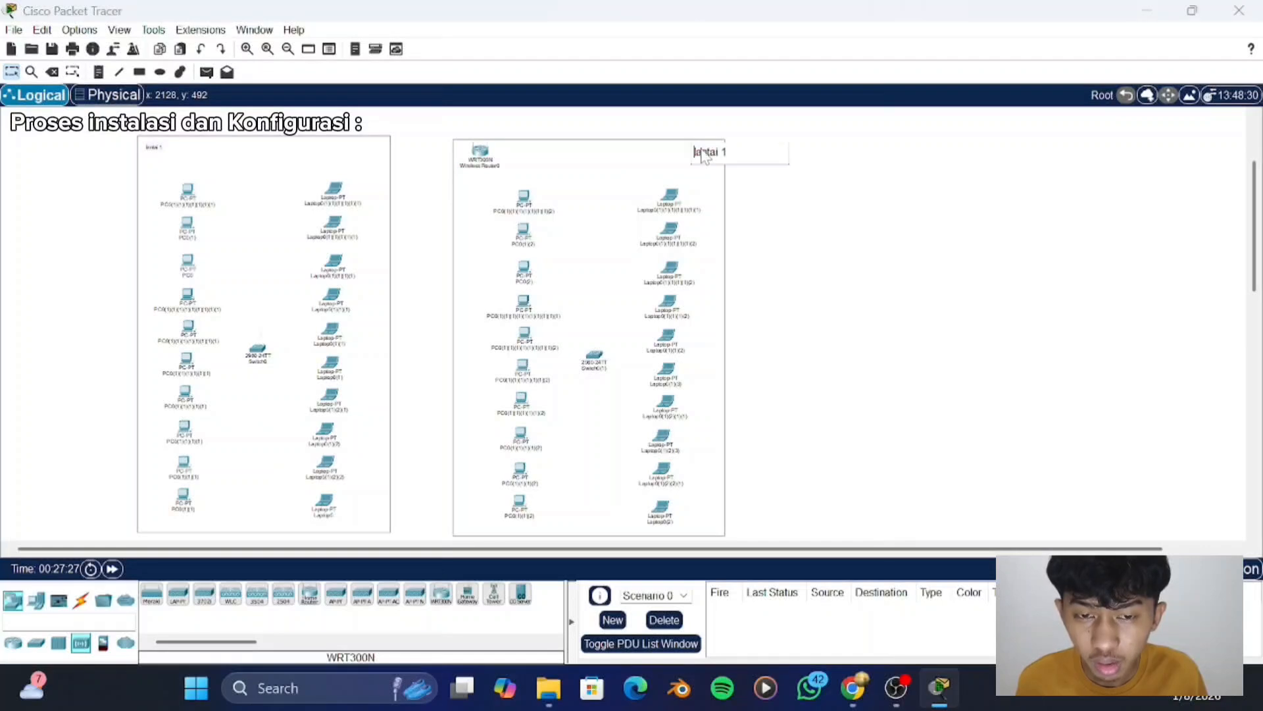
double_click(703, 153)
left_click(695, 152)
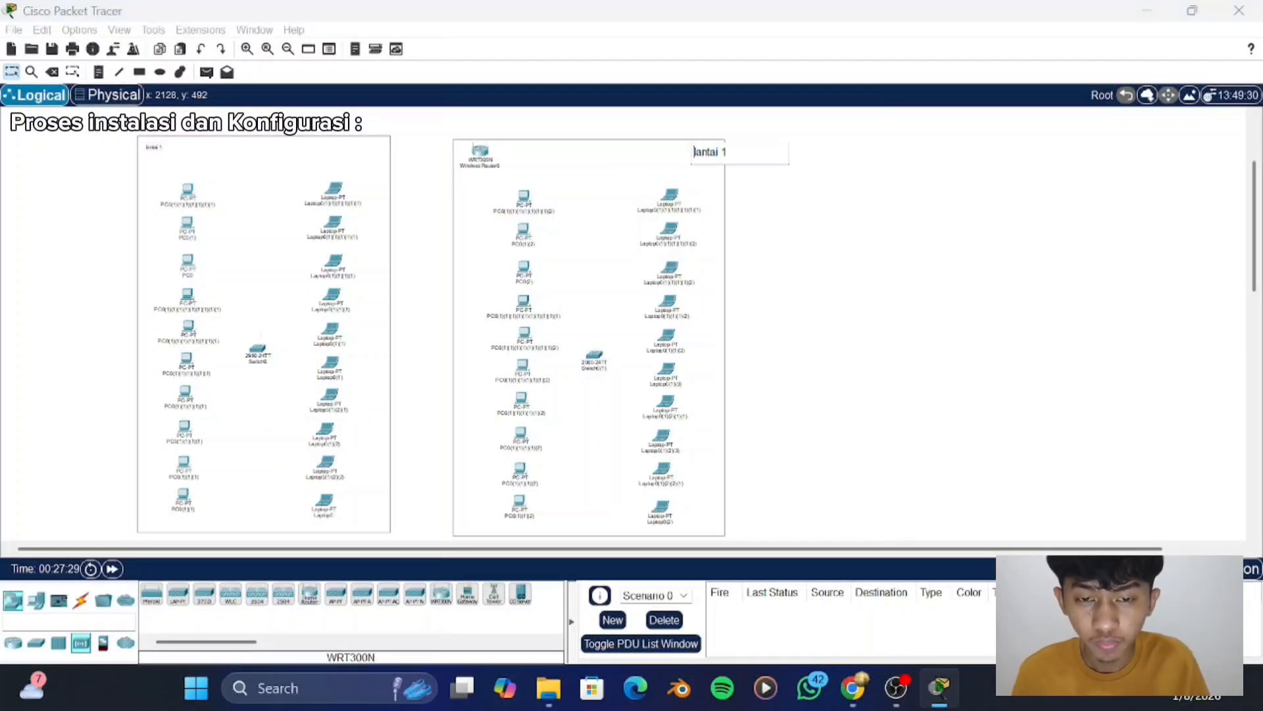
key("BackSpace")
type("2")
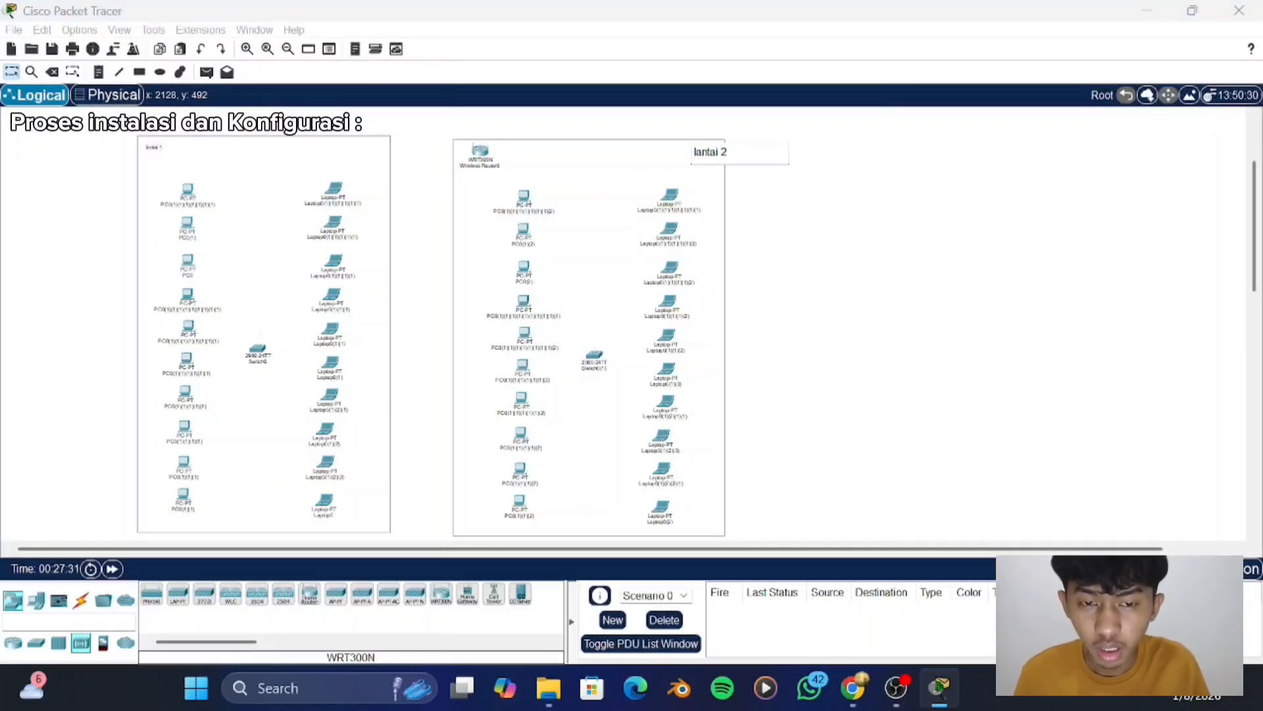
left_click(761, 202)
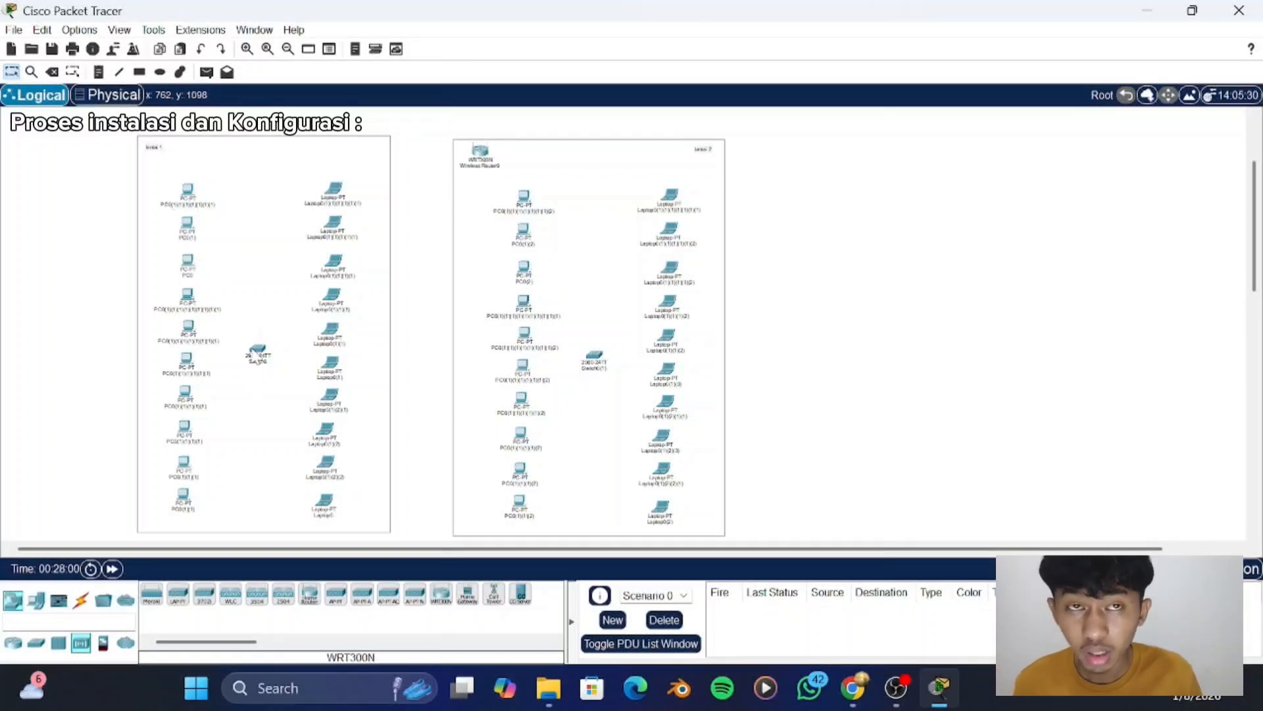
- In the wireless router's basic setup page, set the DHCP server's start IP address to 192.168.0.2
mouse_move(251, 354)
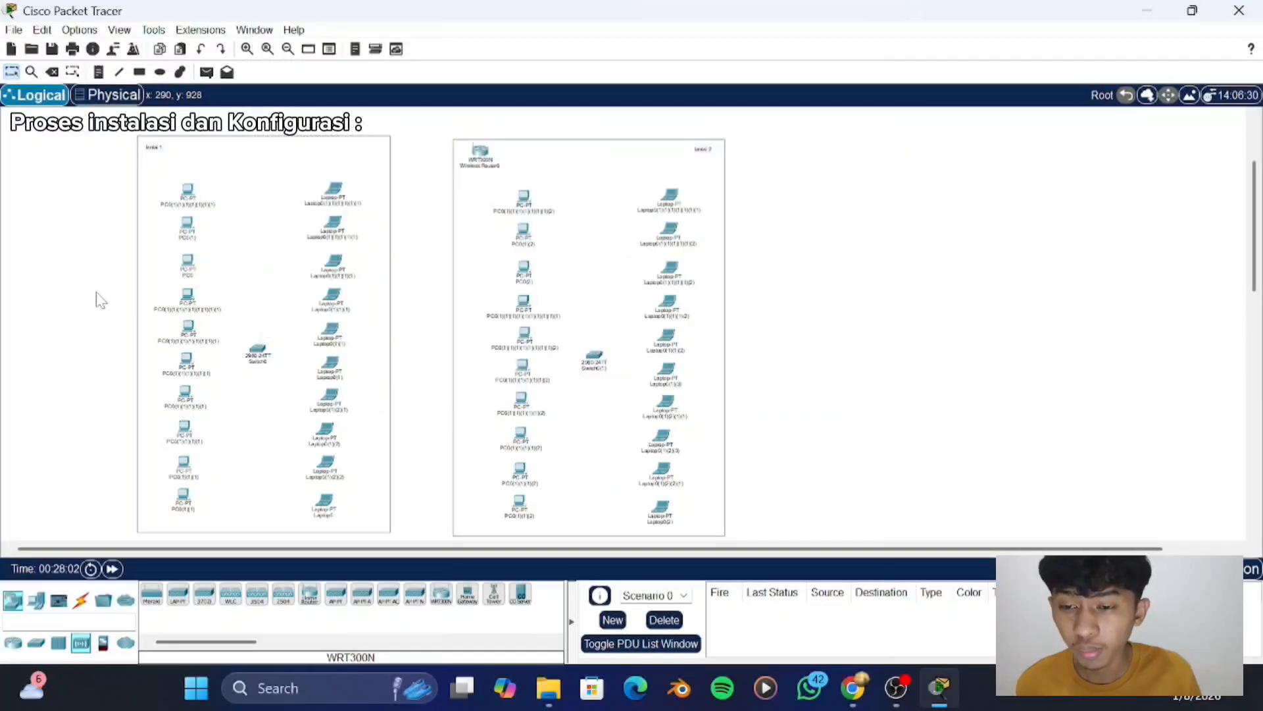
left_click(481, 158)
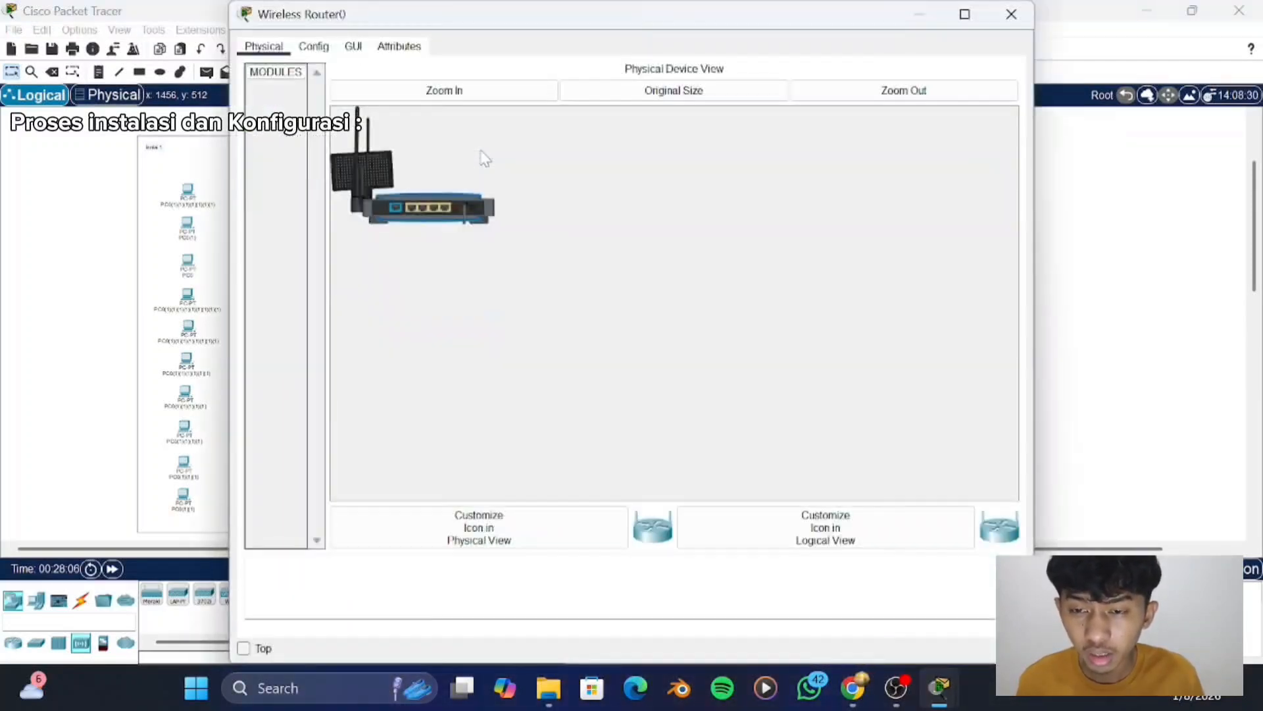
left_click(354, 51)
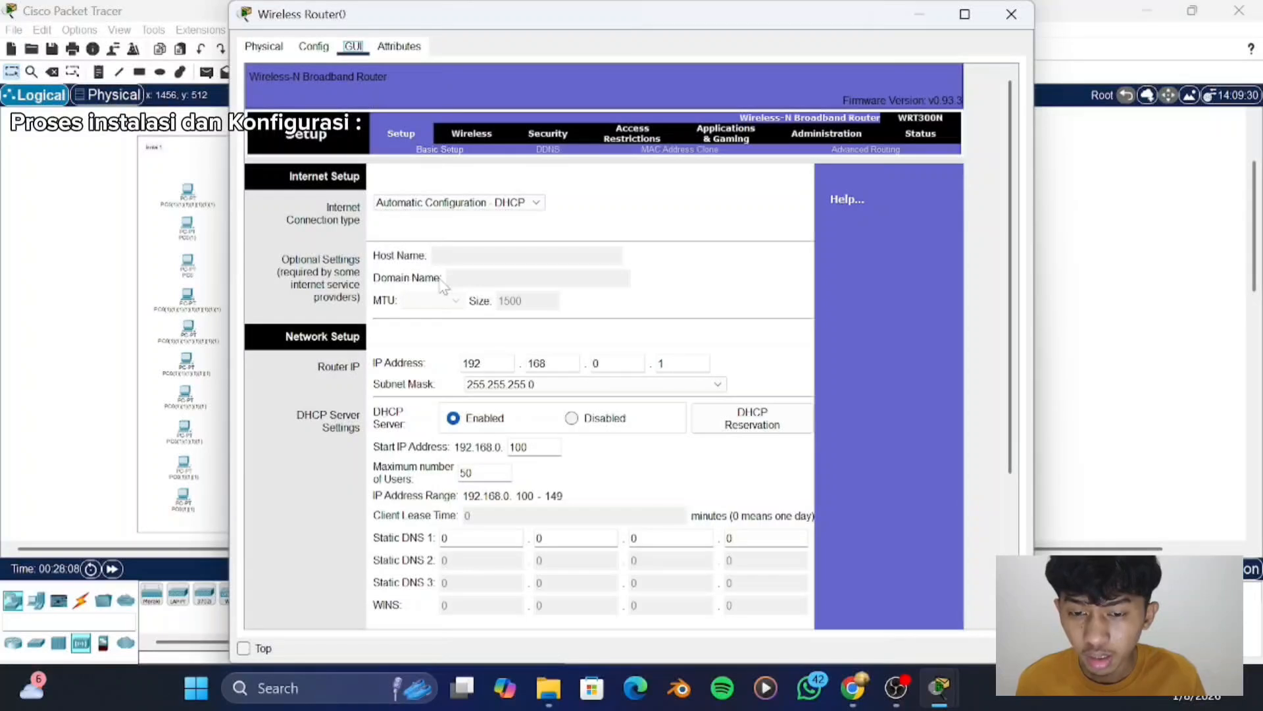
scroll(443, 286, "down", 2)
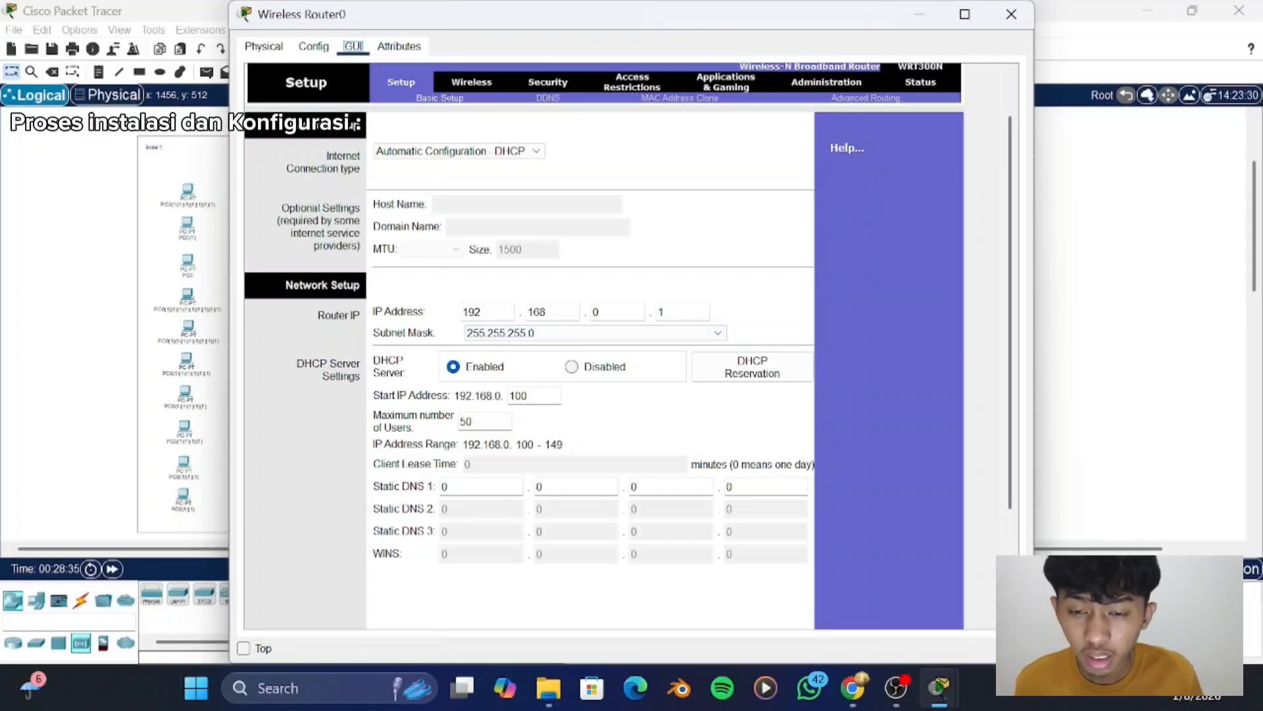
key("BackSpace")
key("BackSpace")
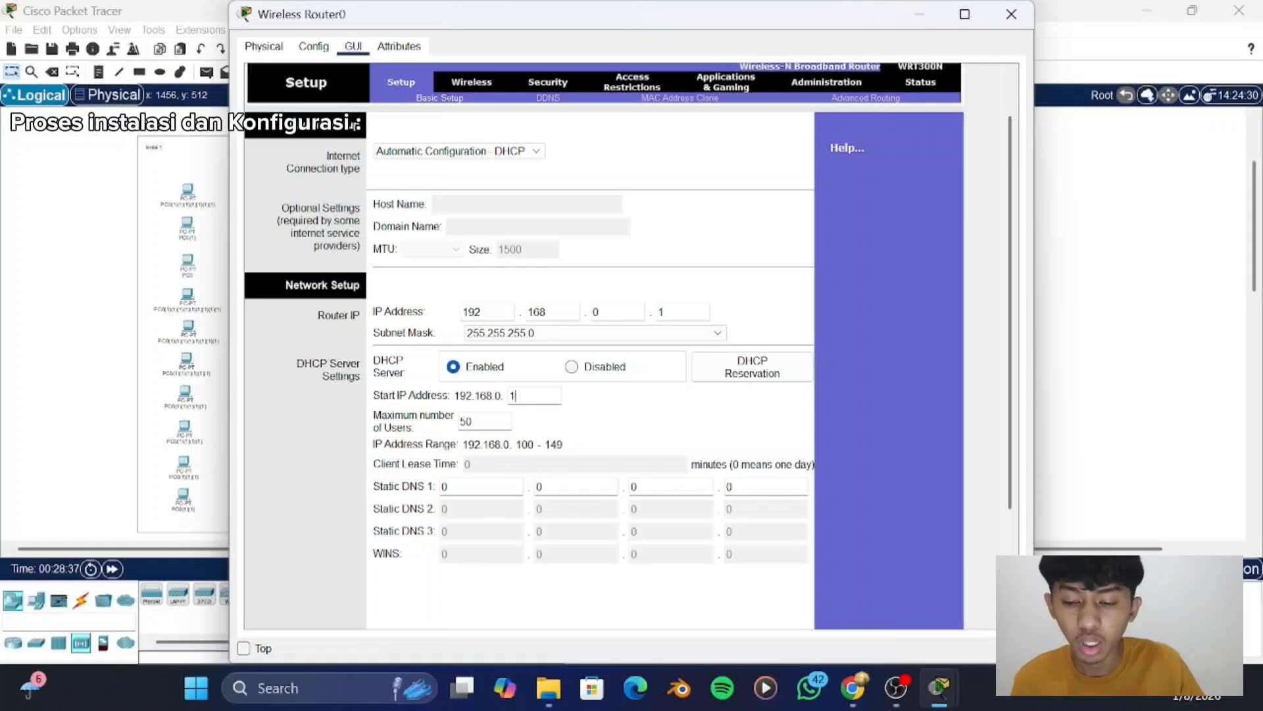
type("2")
key("BackSpace")
key("BackSpace")
type("2")
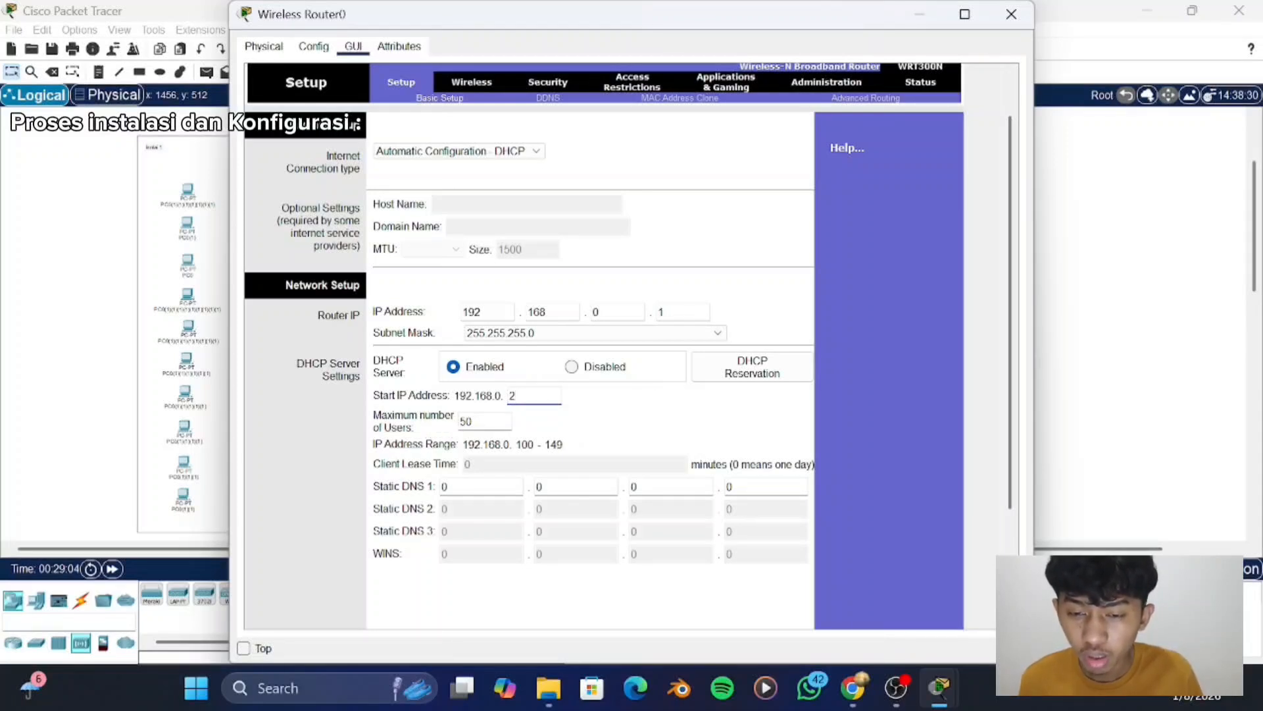
- Set the DHCP server's maximum number of users to 20, save the router settings and close the router's window
left_click(485, 421)
key("BackSpace")
key("BackSpace")
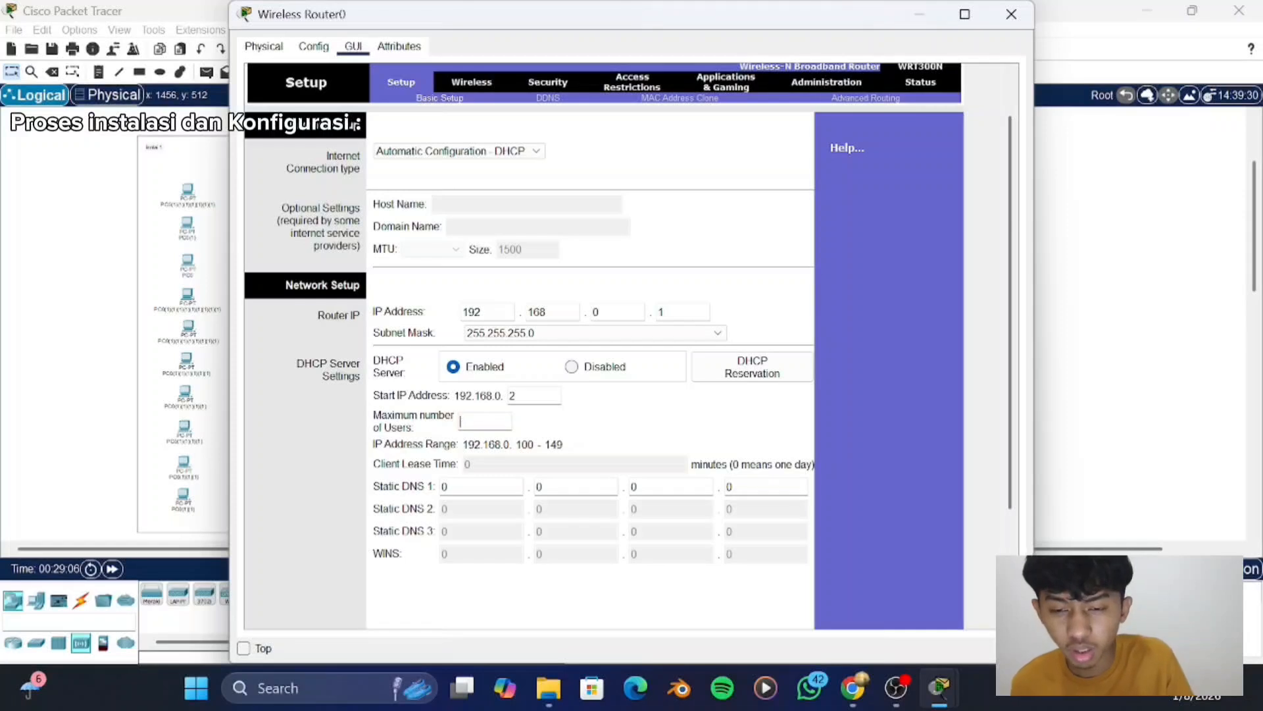
type("20")
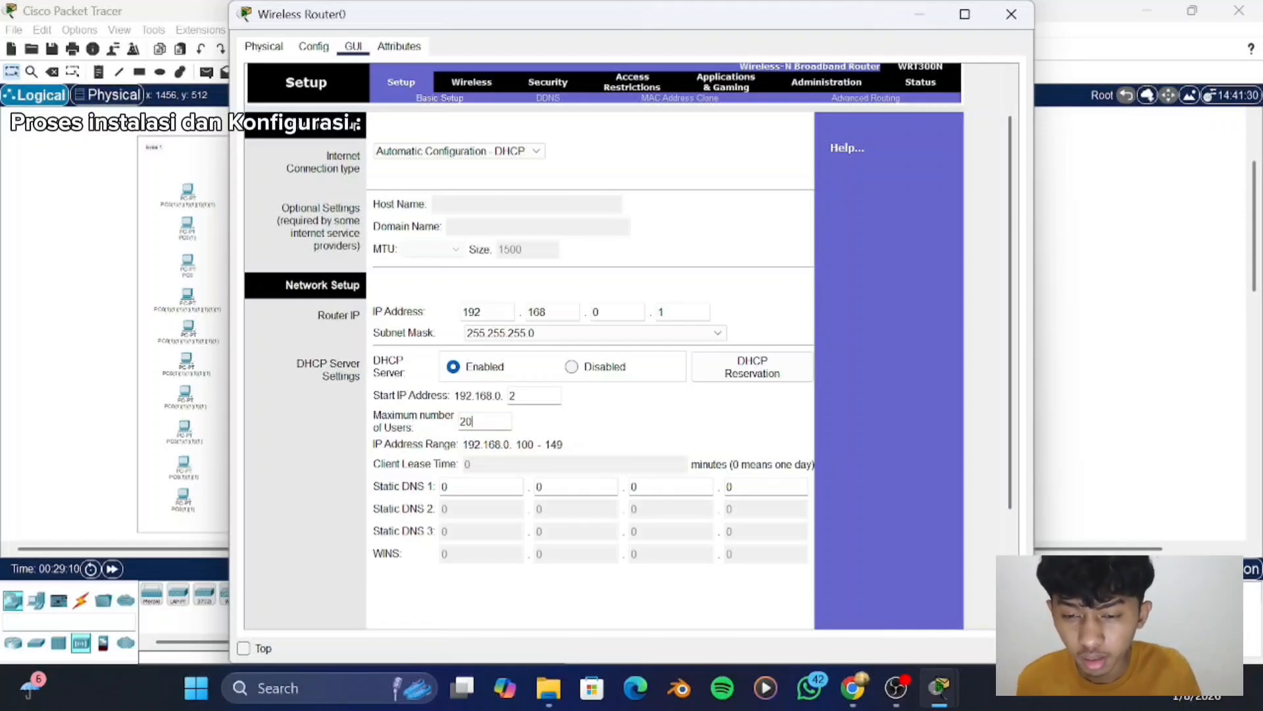
scroll(592, 343, "down", 5)
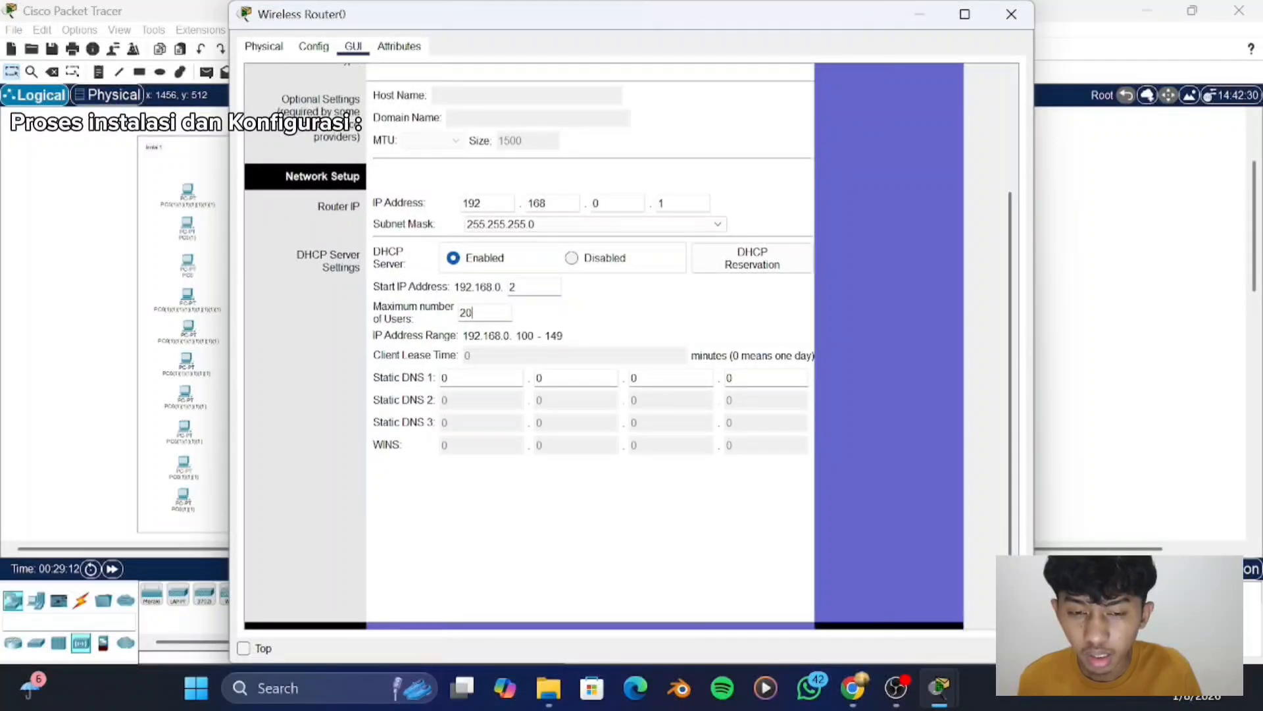
scroll(533, 517, "down", 2)
left_click(605, 604)
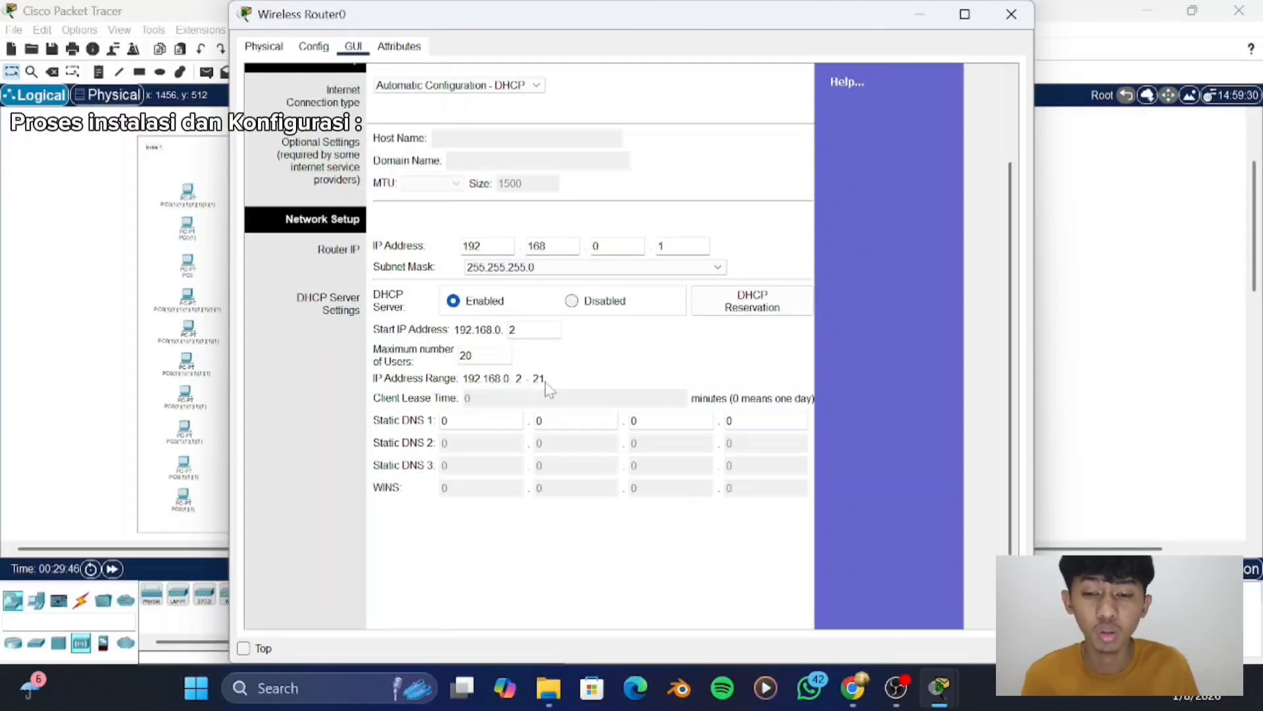
scroll(621, 468, "down", 2)
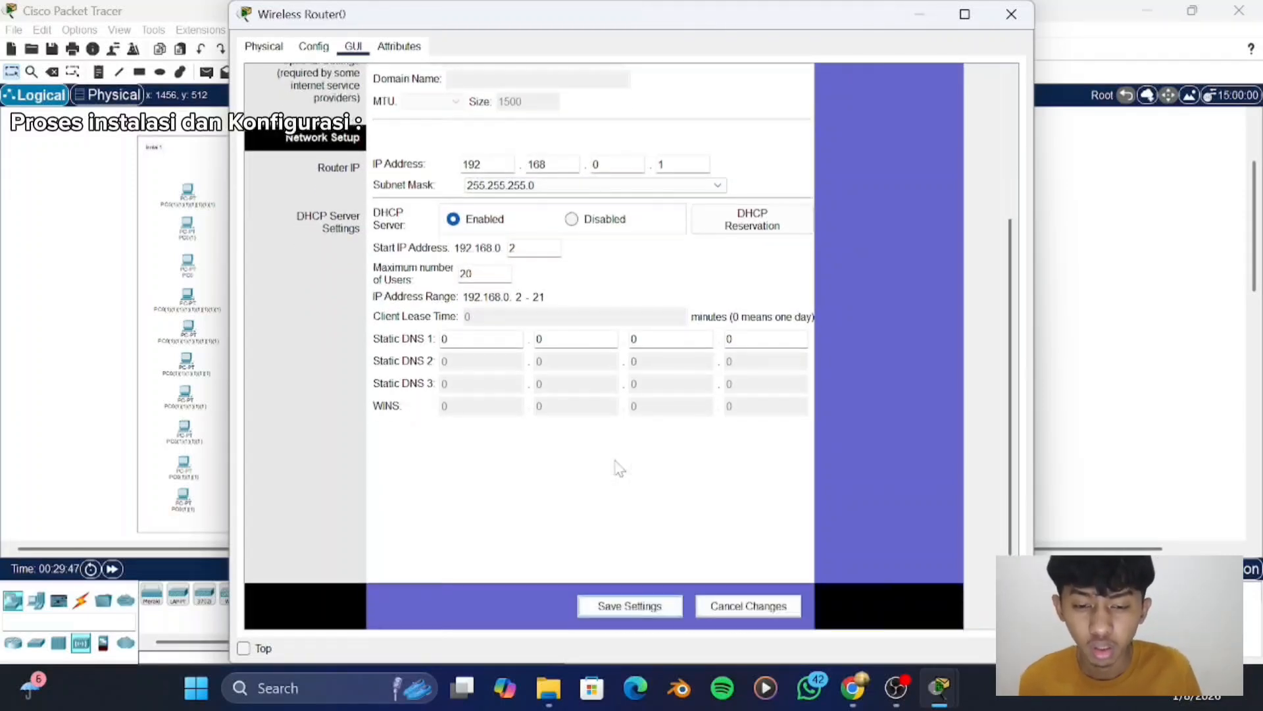
left_click(626, 606)
left_click(1011, 14)
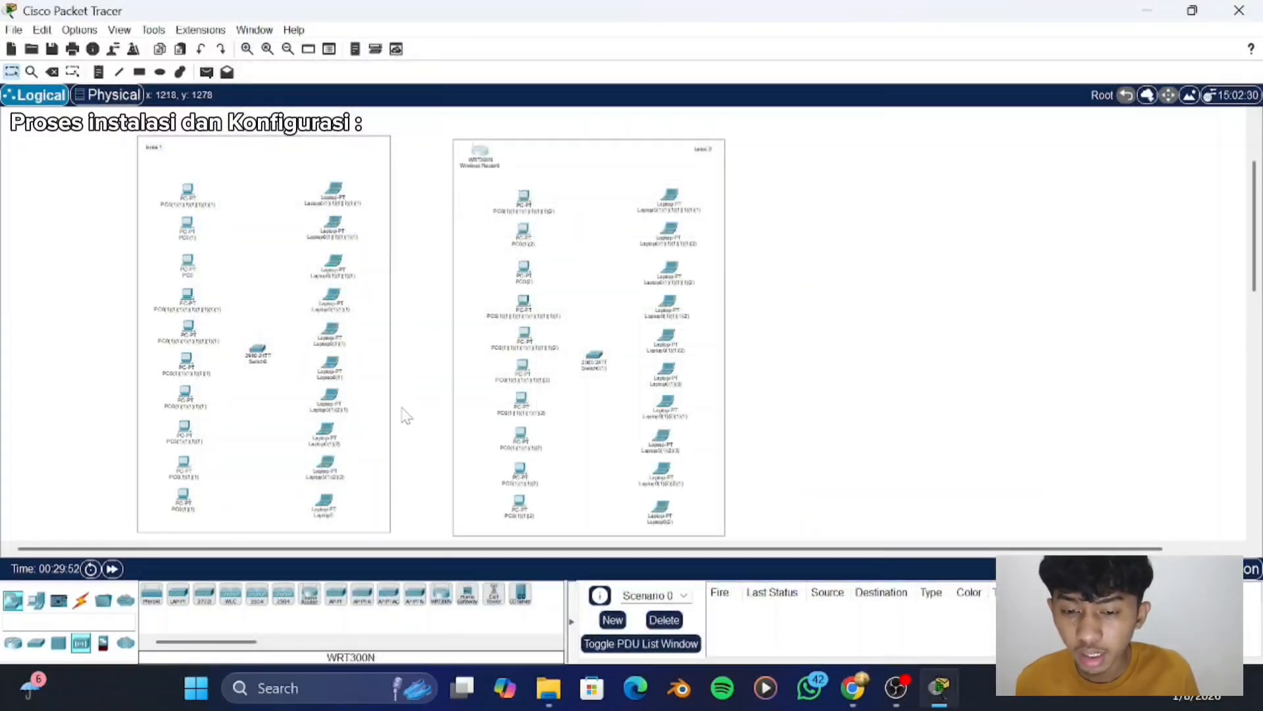
- Connect the wireless router to GigabitEthernet0/1 on the "lantai 1" switch with a copper straight-through cable
left_click(79, 600)
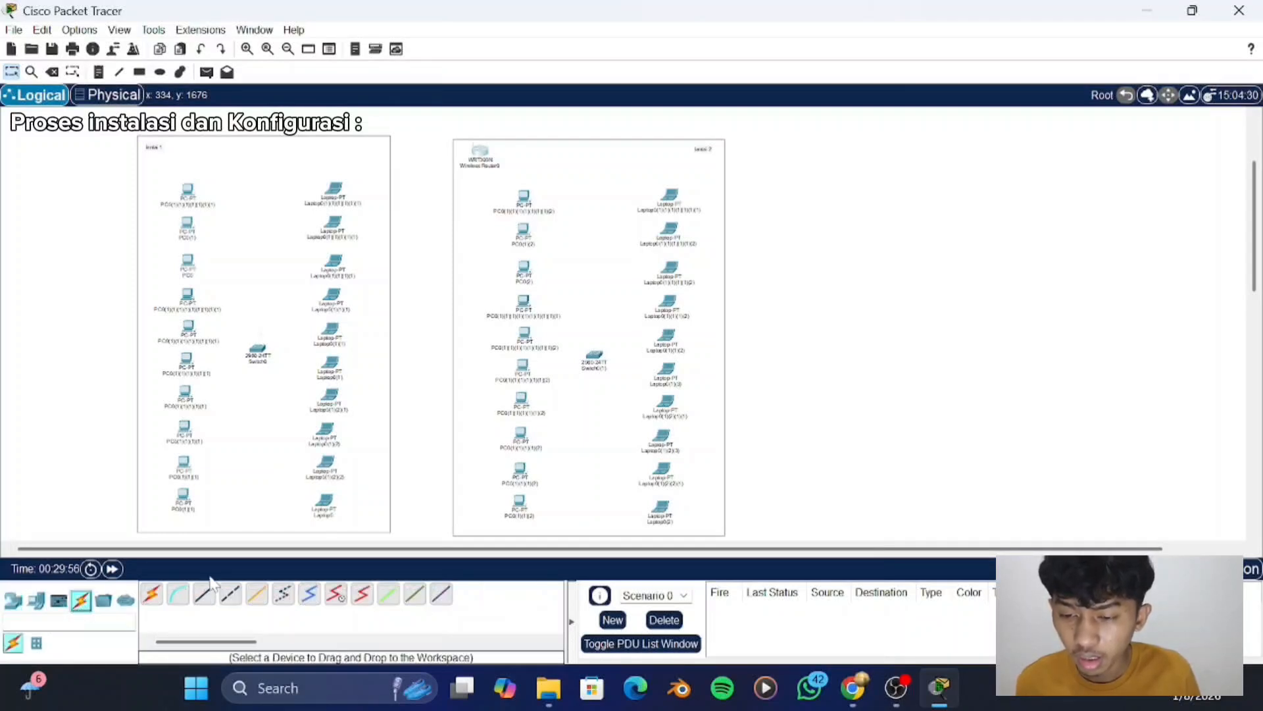
left_click(204, 594)
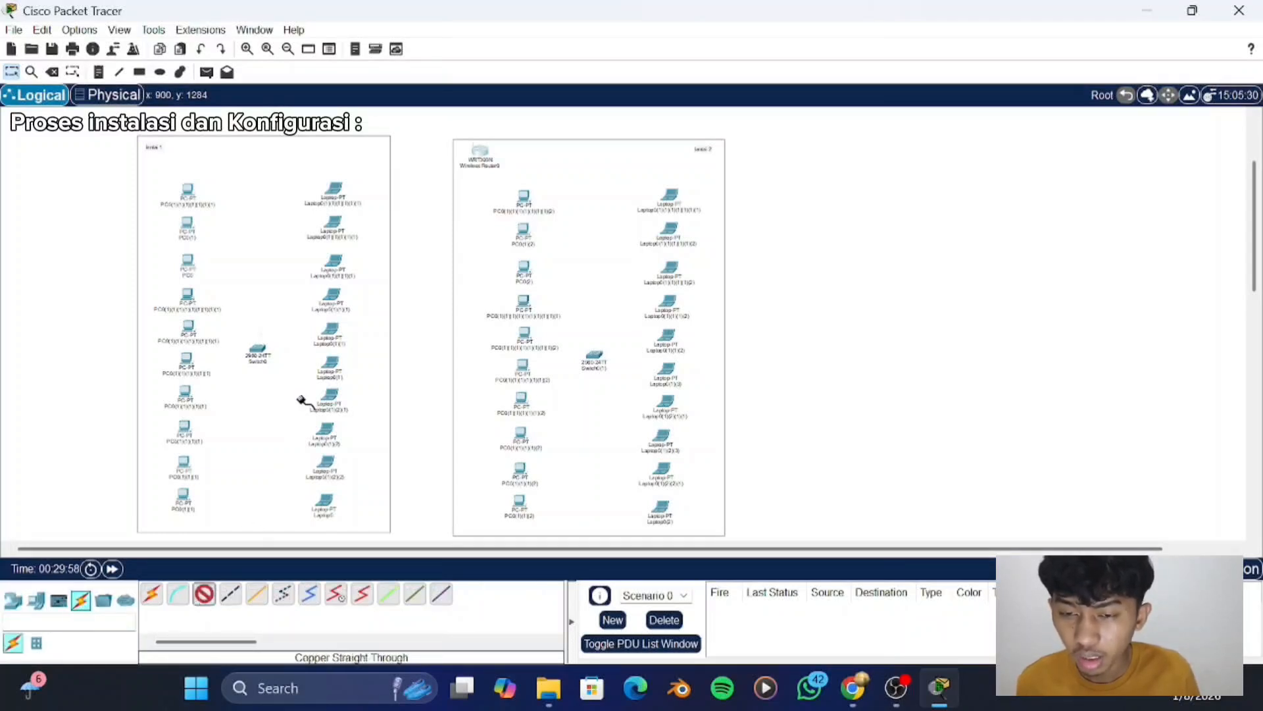
left_click(481, 151)
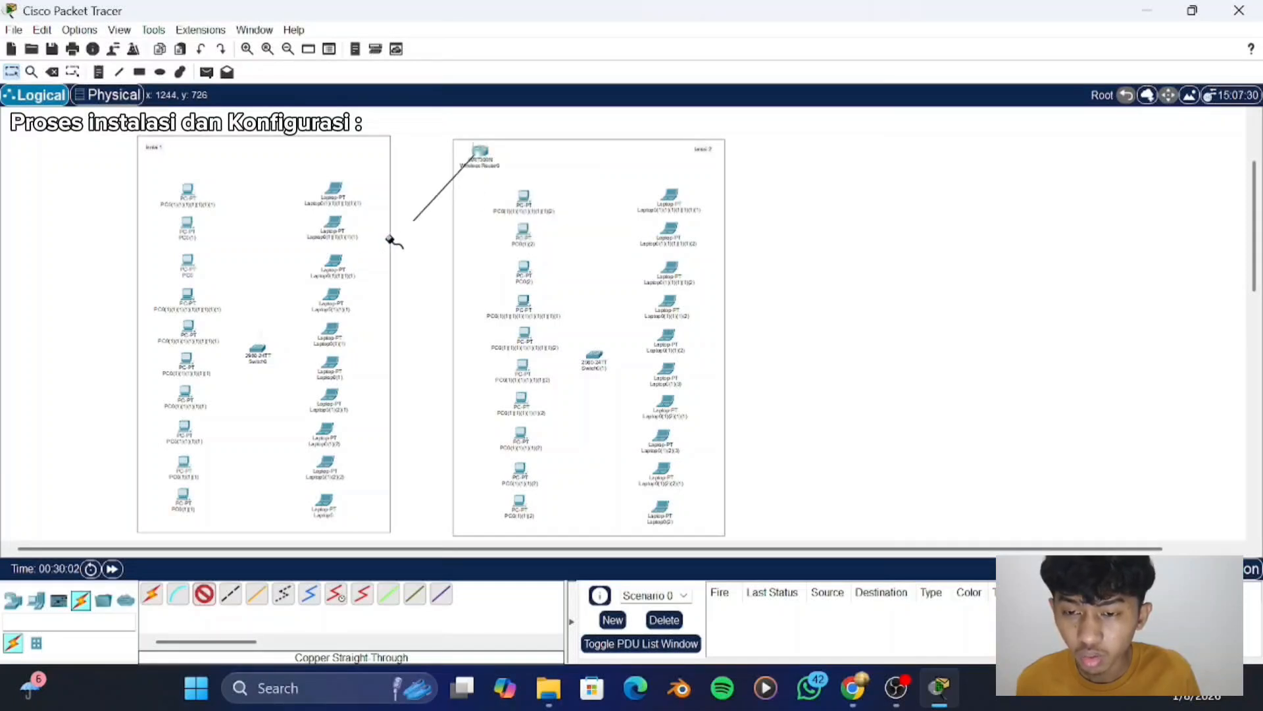
left_click(253, 352)
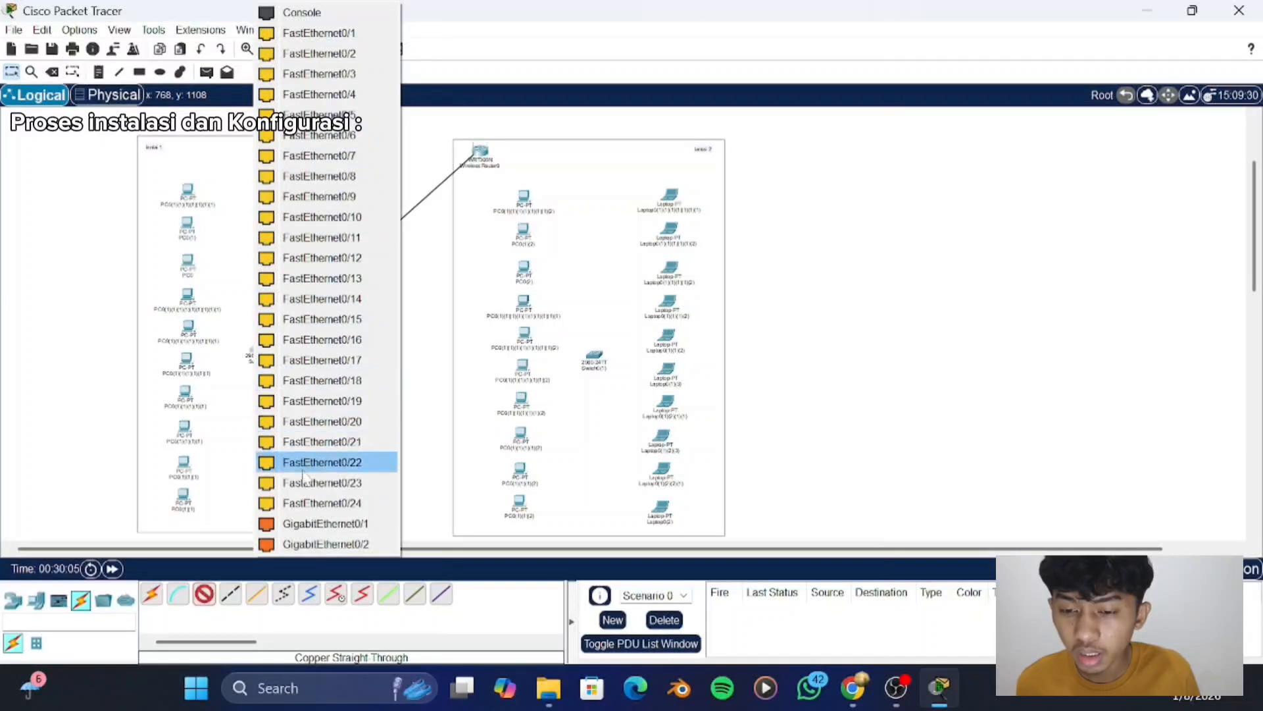
left_click(322, 517)
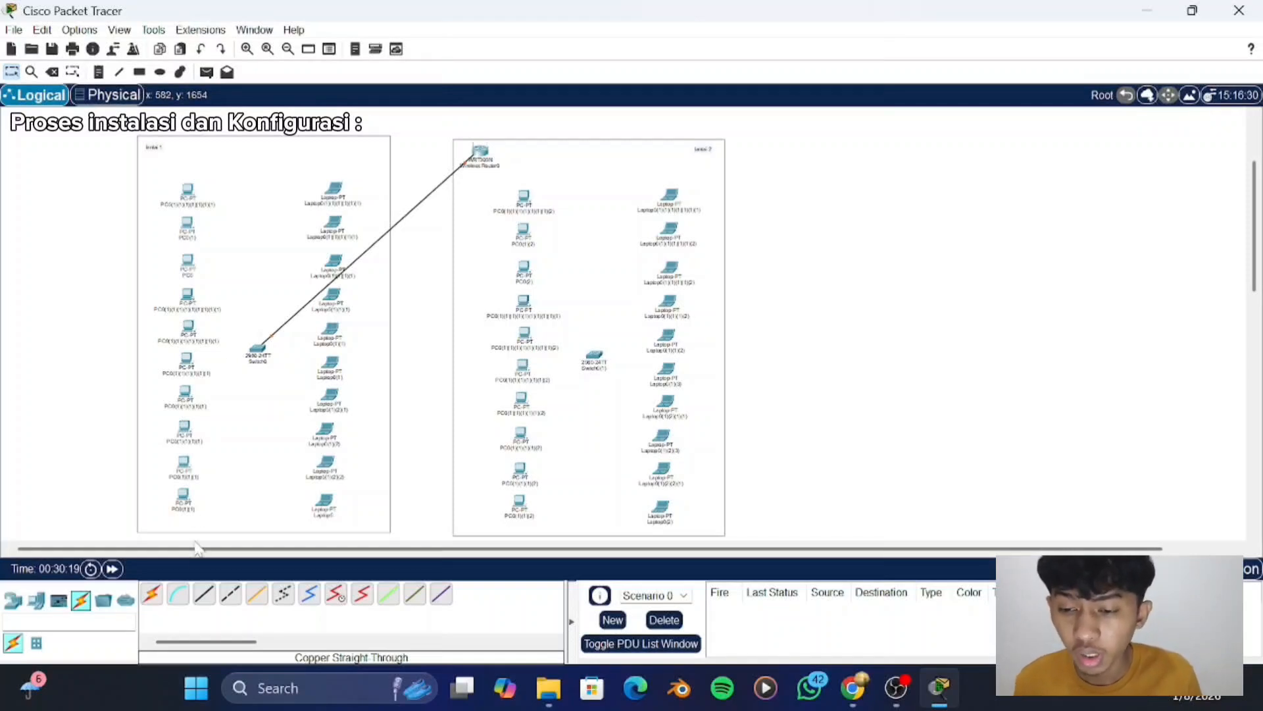
- Cable the topmost "lantai 1" PC's FastEthernet0 to the switch's FastEthernet0/1 with a copper straight-through cable
left_click(206, 595)
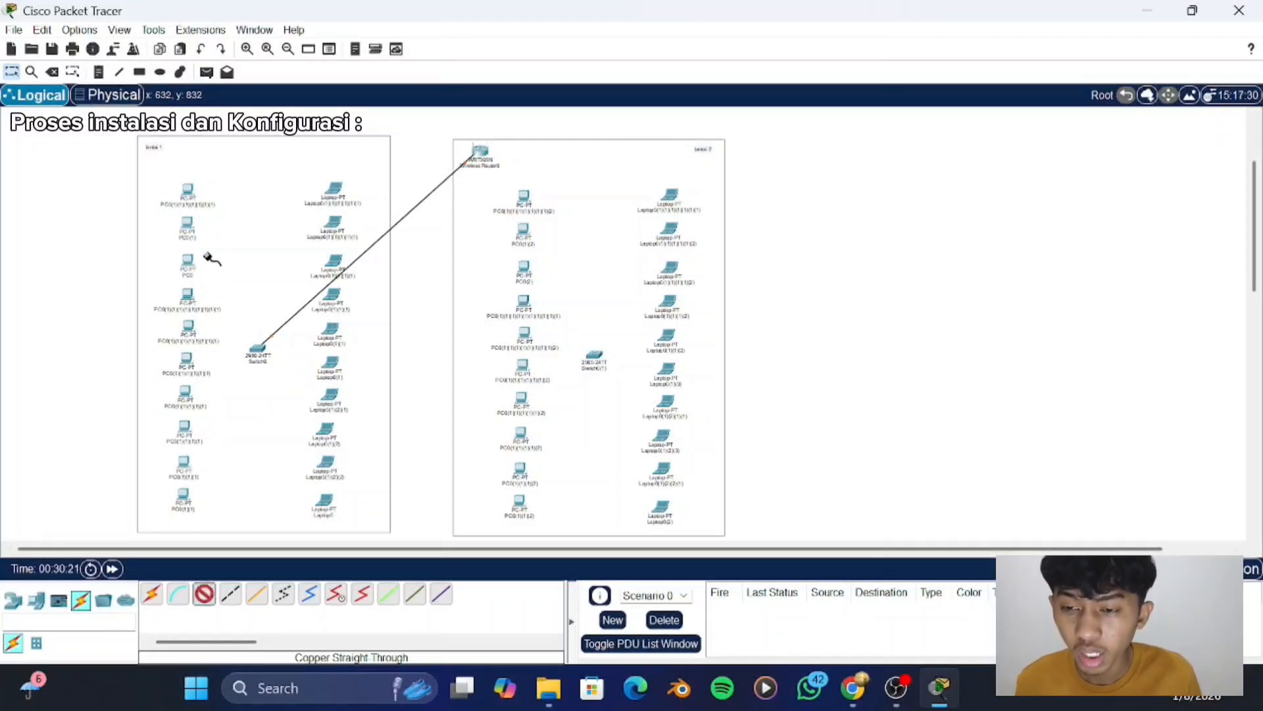
left_click(188, 191)
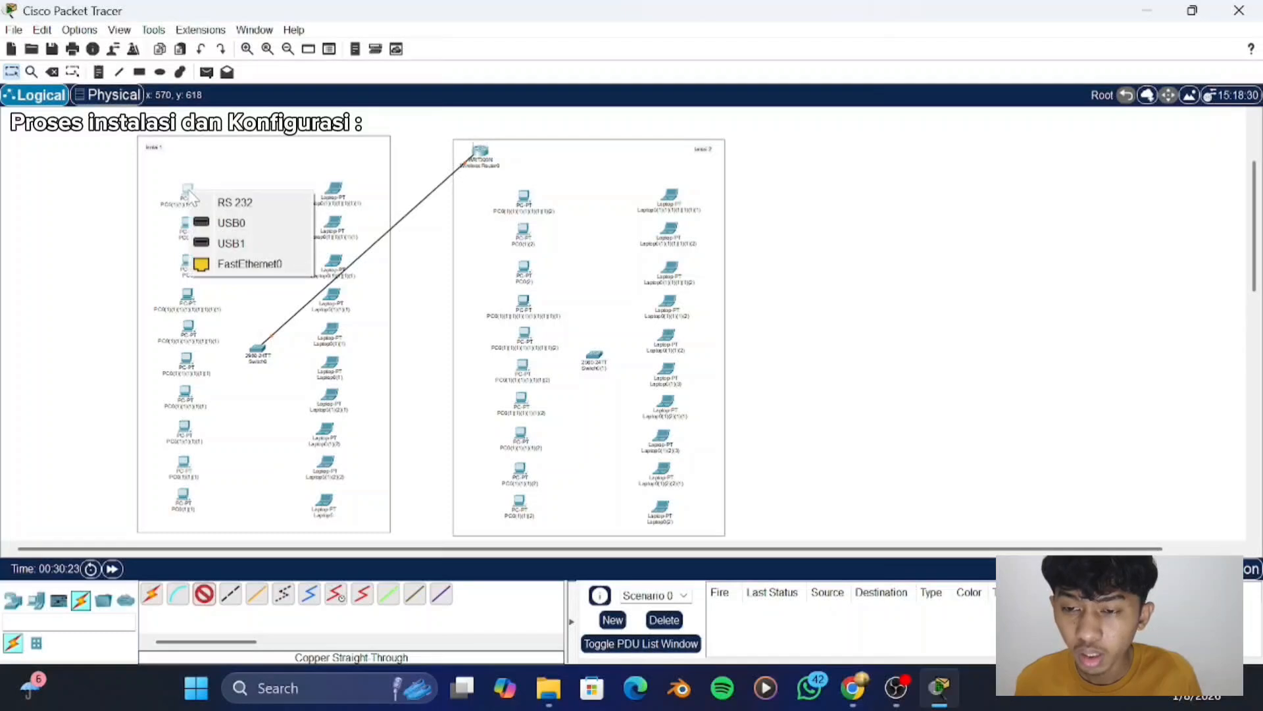
left_click(225, 264)
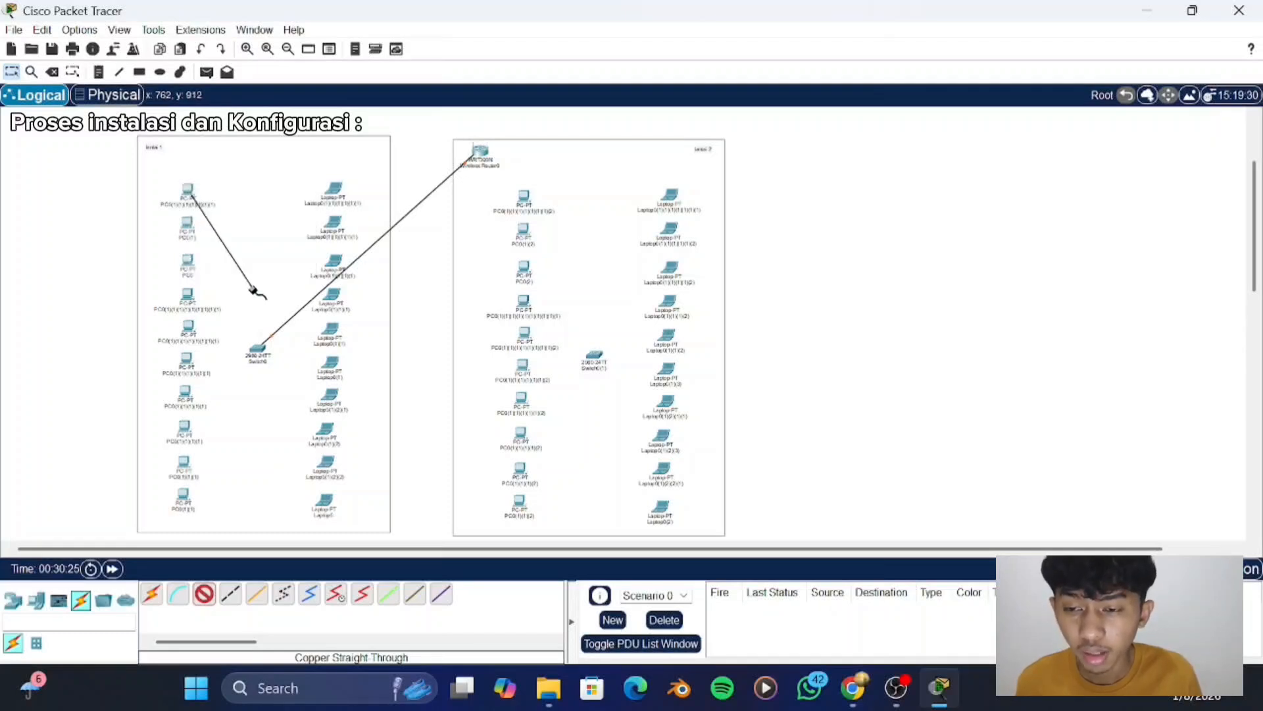
left_click(258, 351)
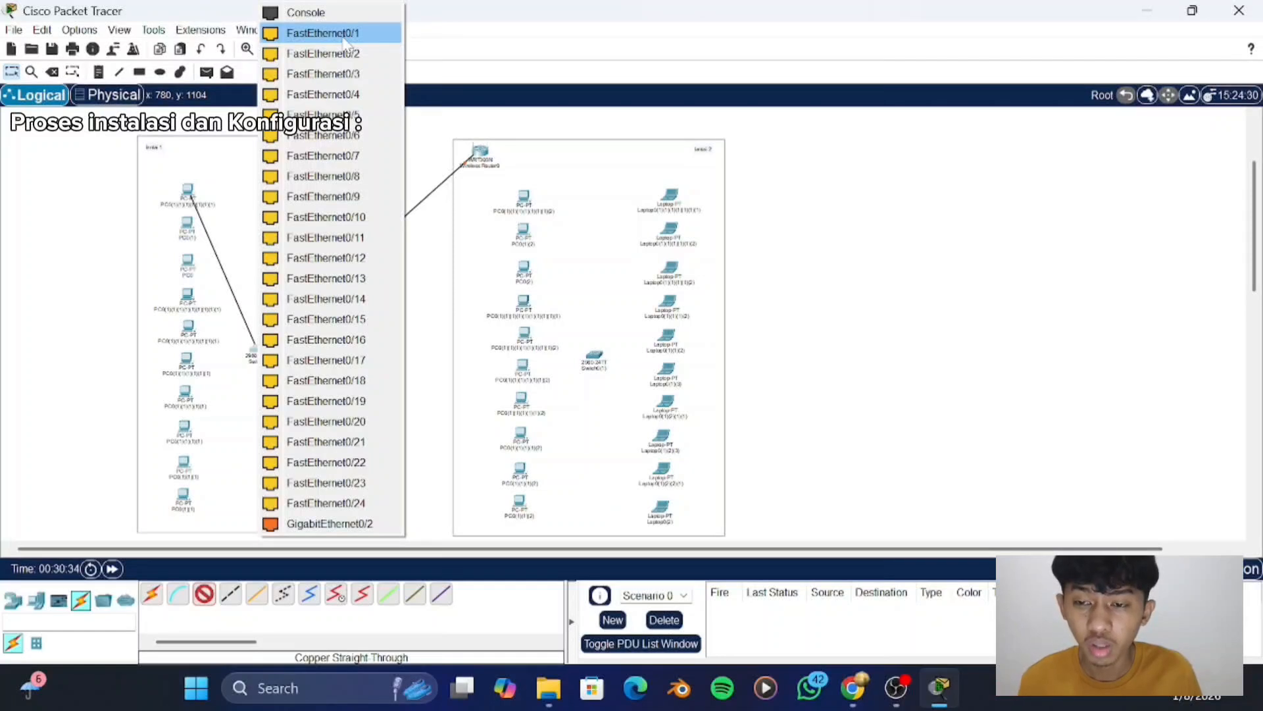
left_click(343, 40)
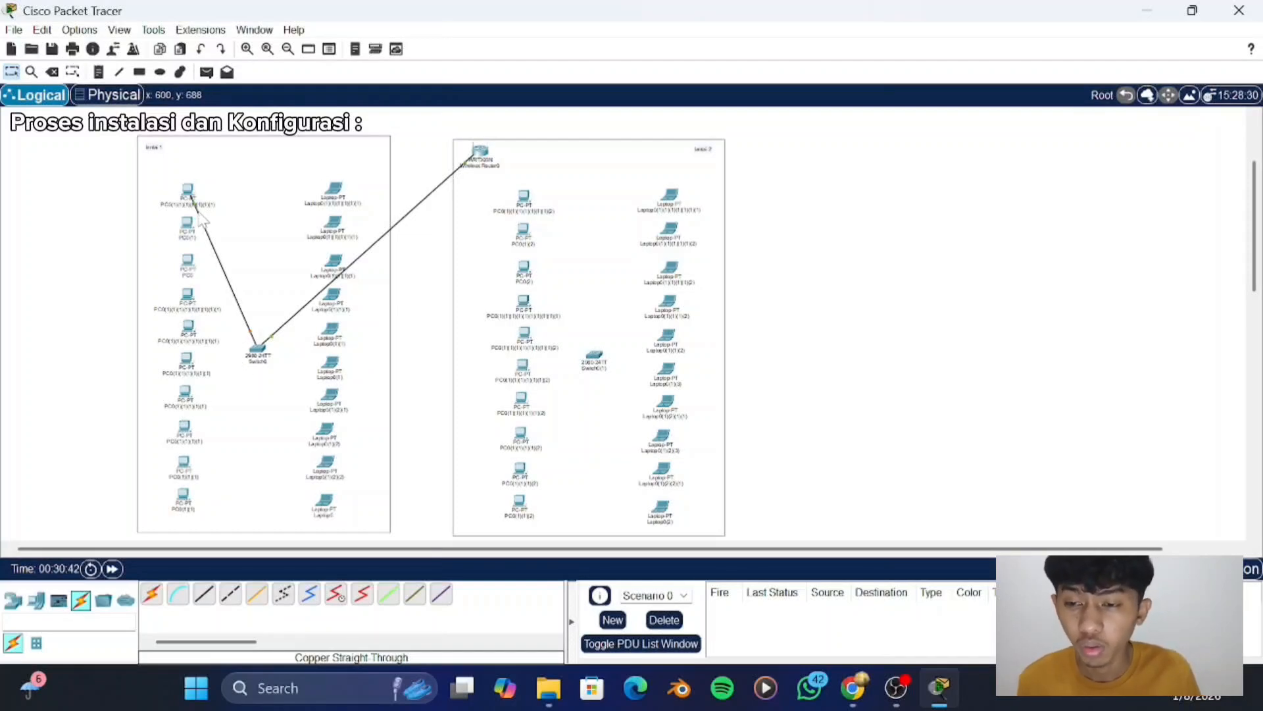
- Switch the topmost "lantai 1" PC's IPv4 configuration to DHCP, check the assigned address and close its window
left_click(189, 194)
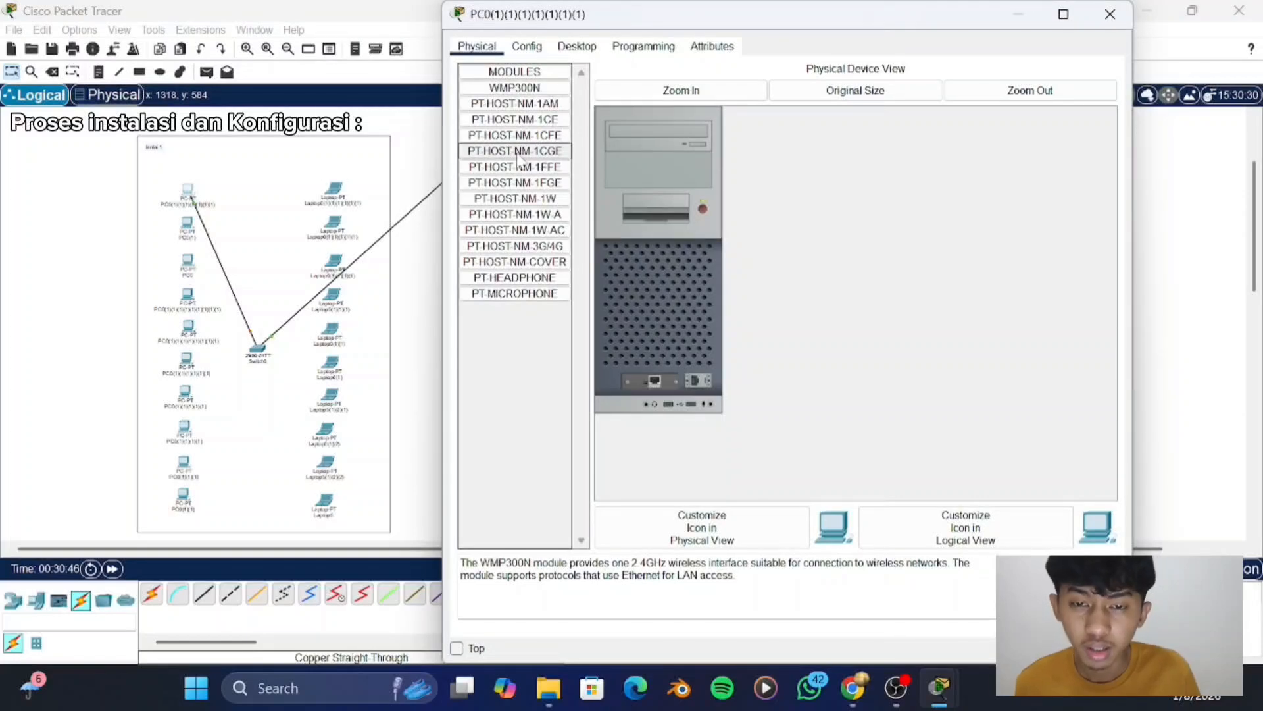
left_click(579, 47)
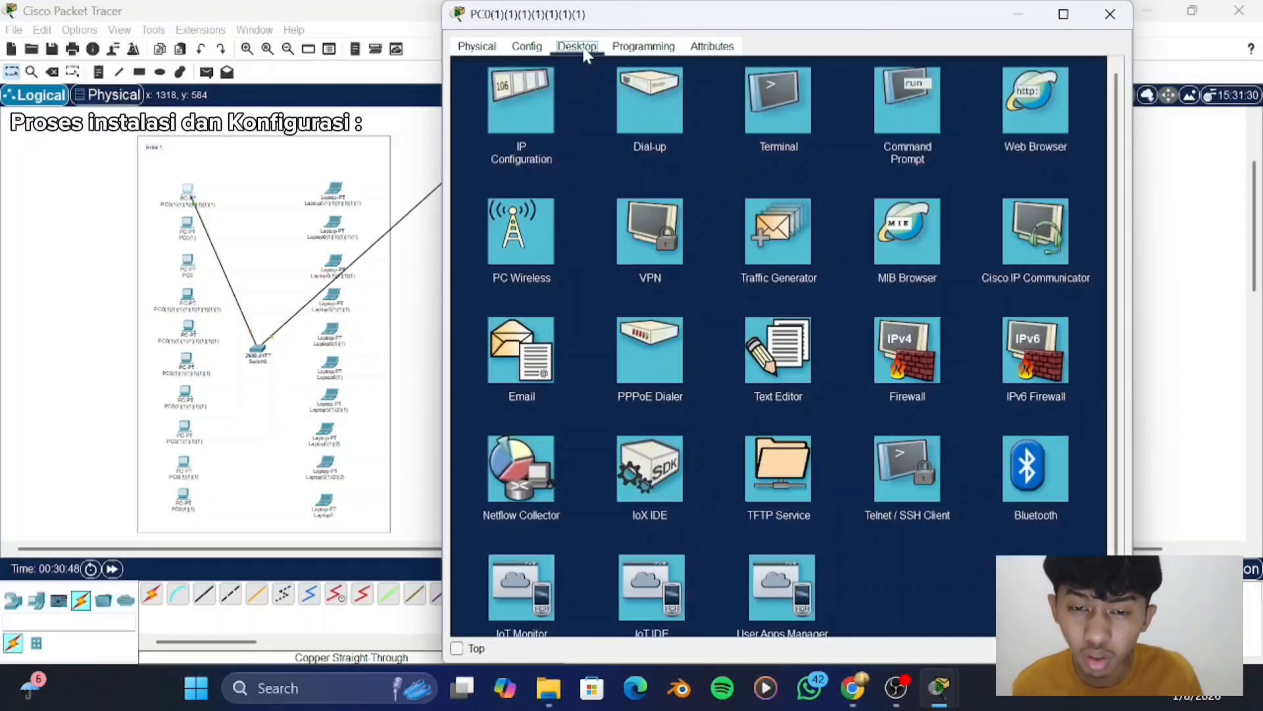
left_click(528, 110)
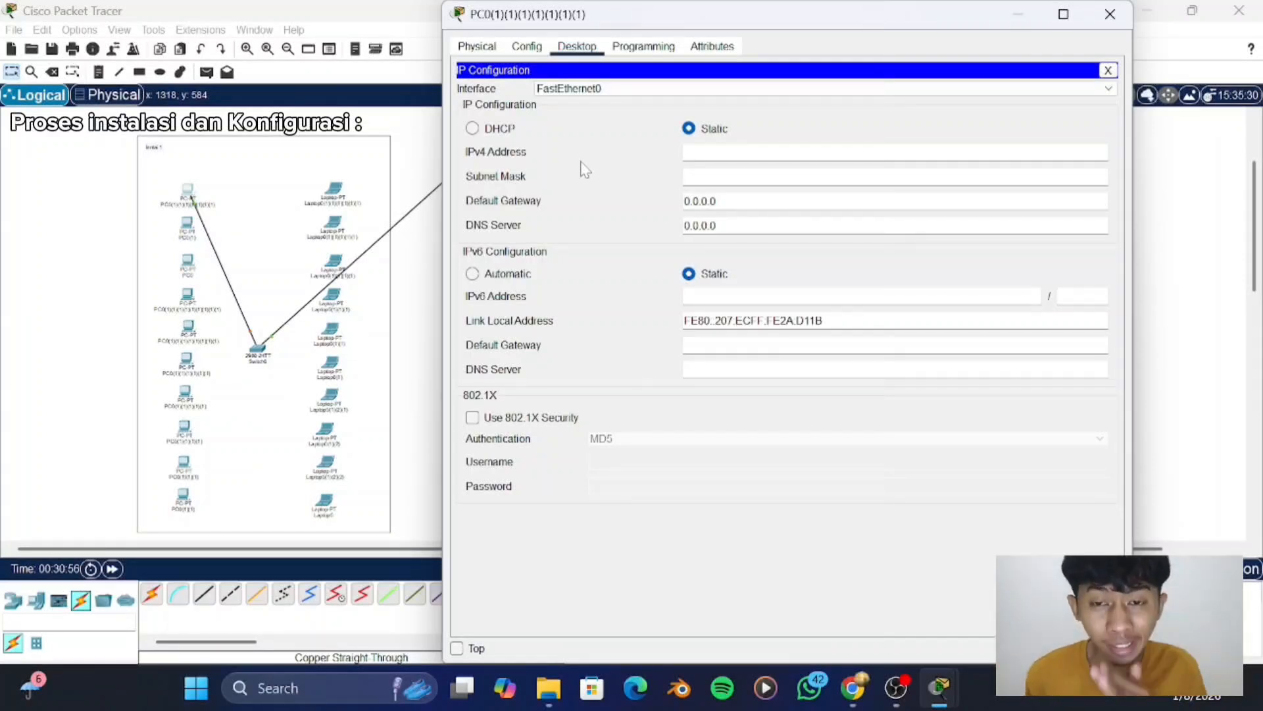
left_click(472, 129)
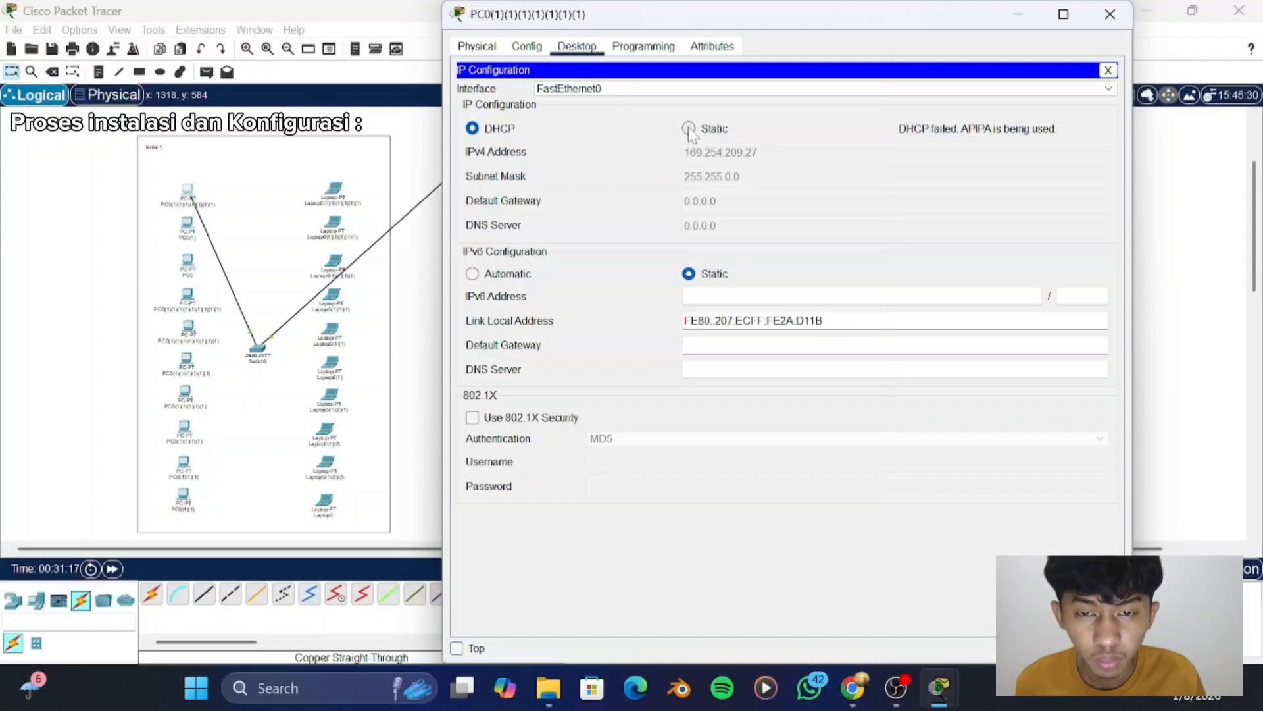
left_click(477, 47)
left_click(525, 47)
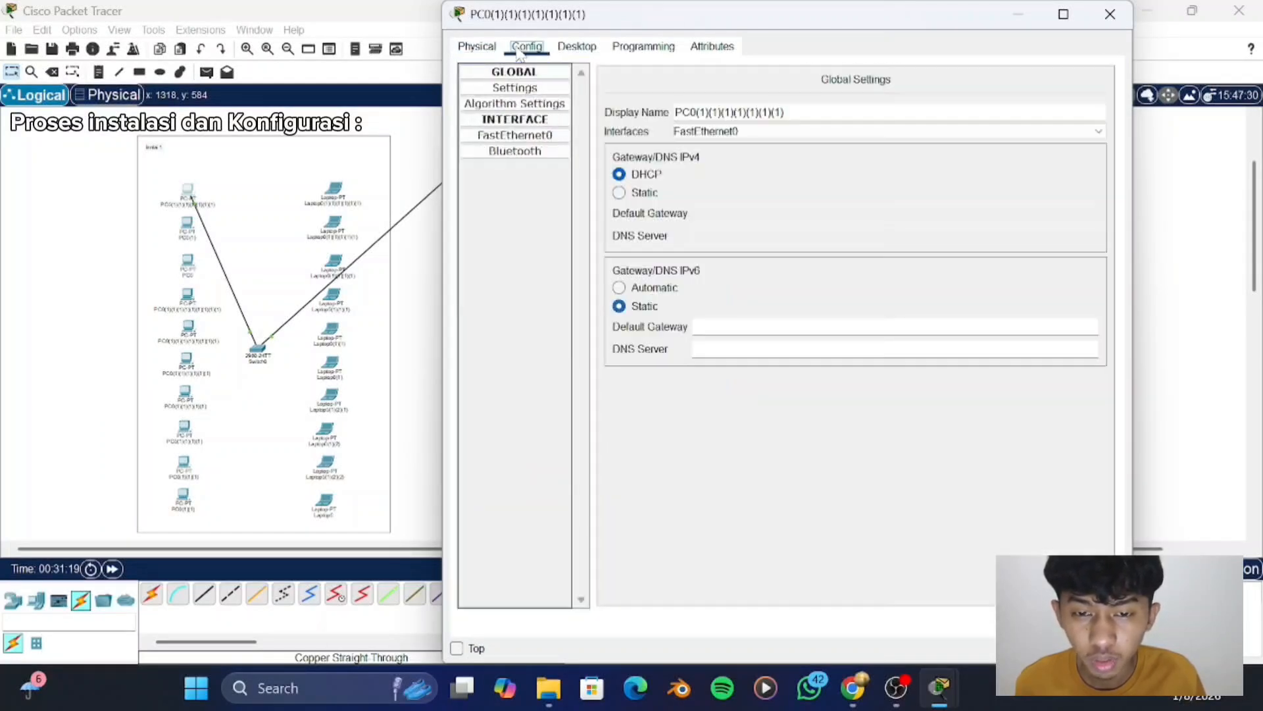
left_click(577, 47)
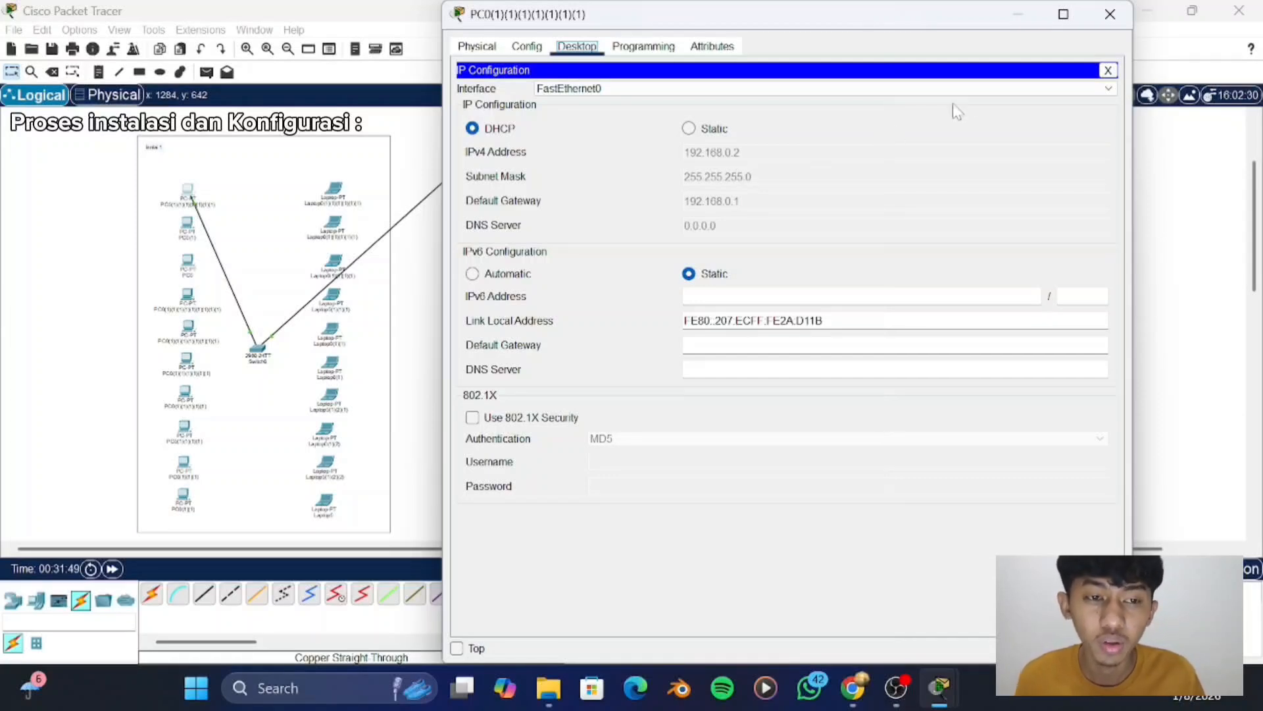
left_click(1109, 15)
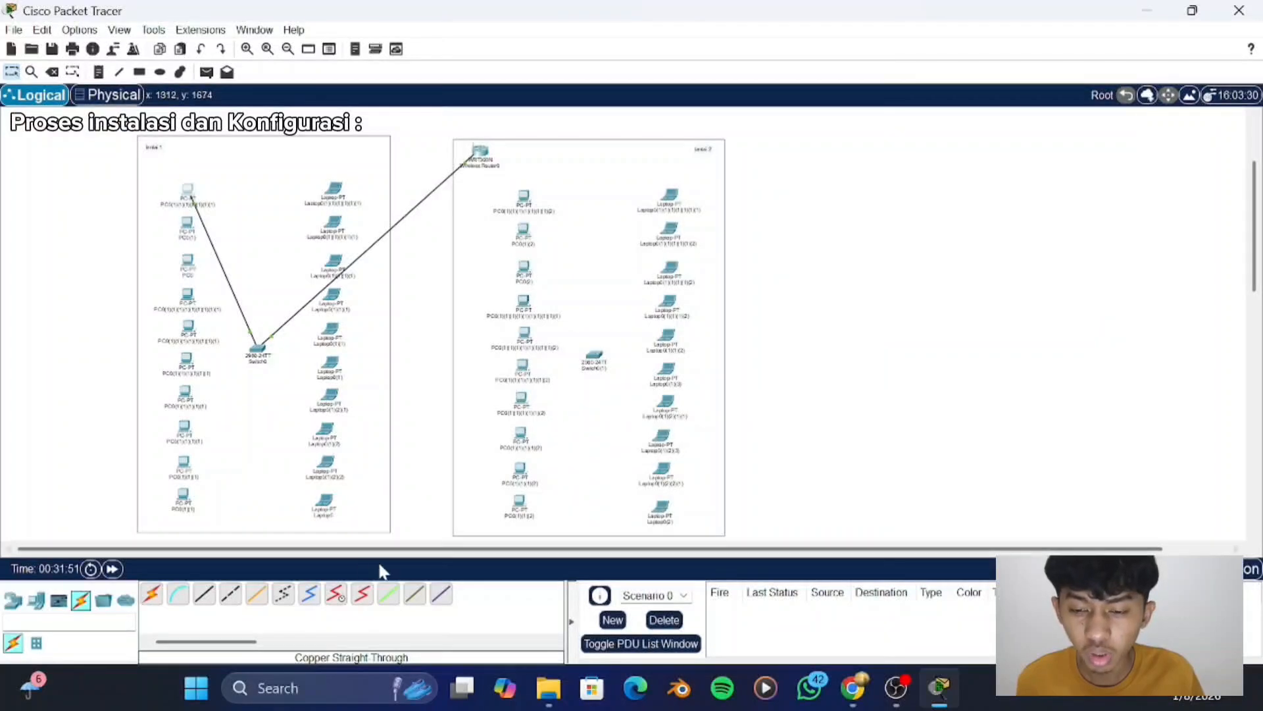
- Cable the second "lantai 1" PC's FastEthernet0 to the switch's FastEthernet0/2 with a copper straight-through cable
left_click(204, 594)
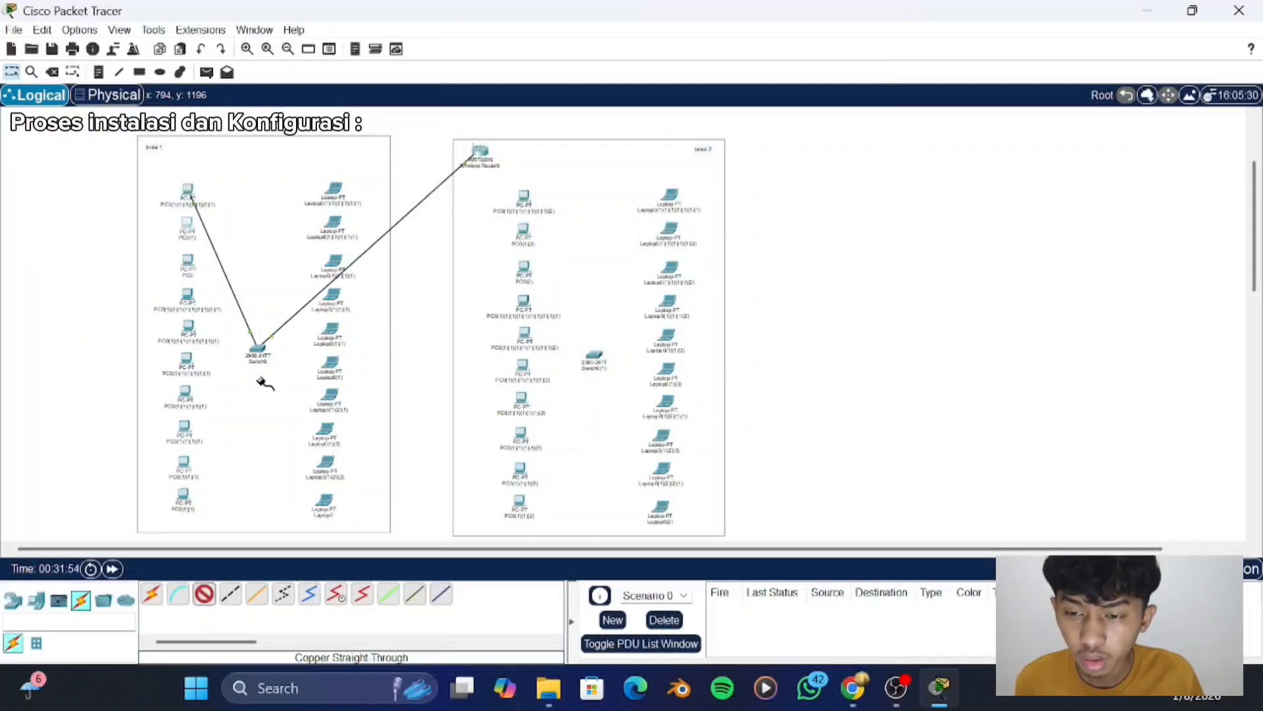
left_click(185, 224)
left_click(240, 293)
left_click(255, 350)
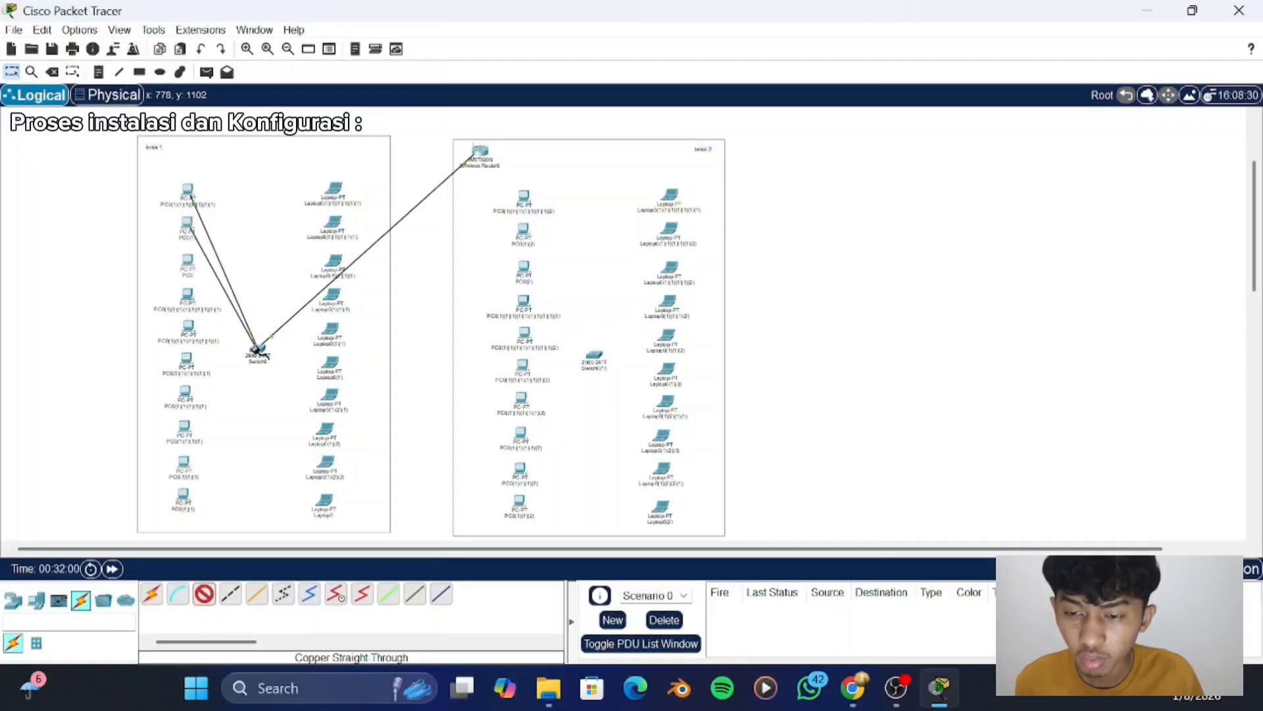
left_click(257, 352)
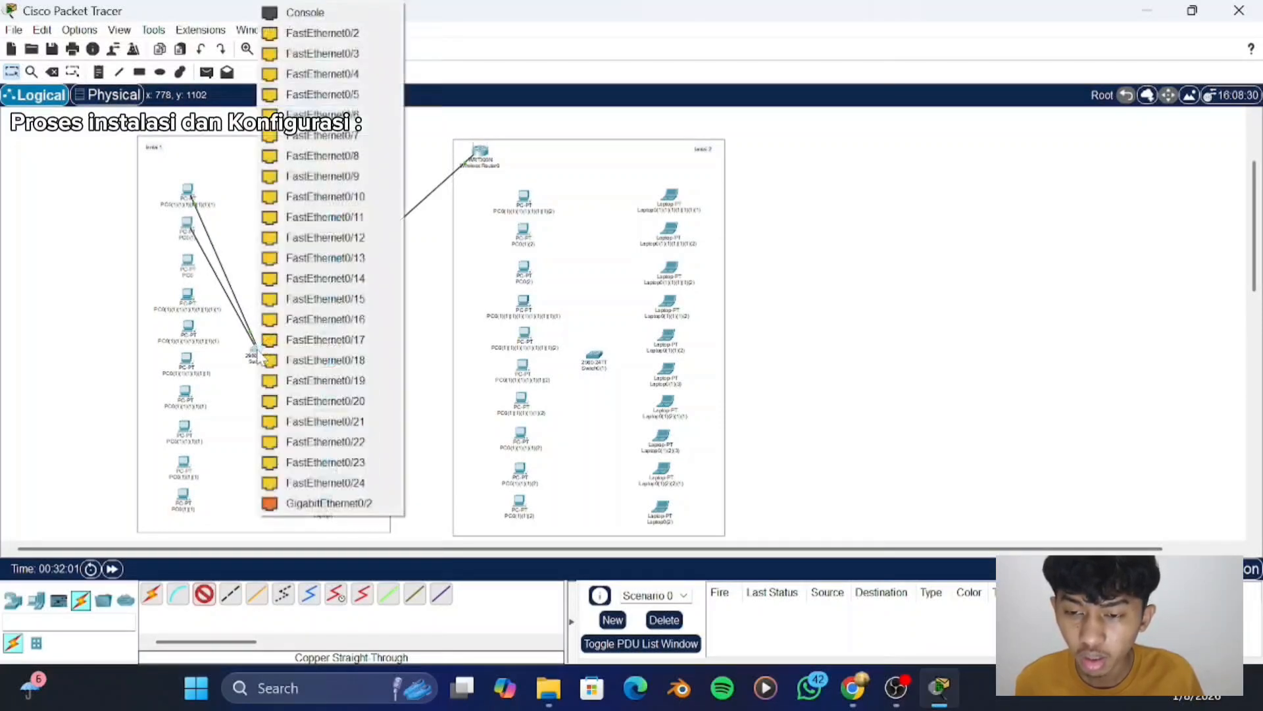
left_click(316, 35)
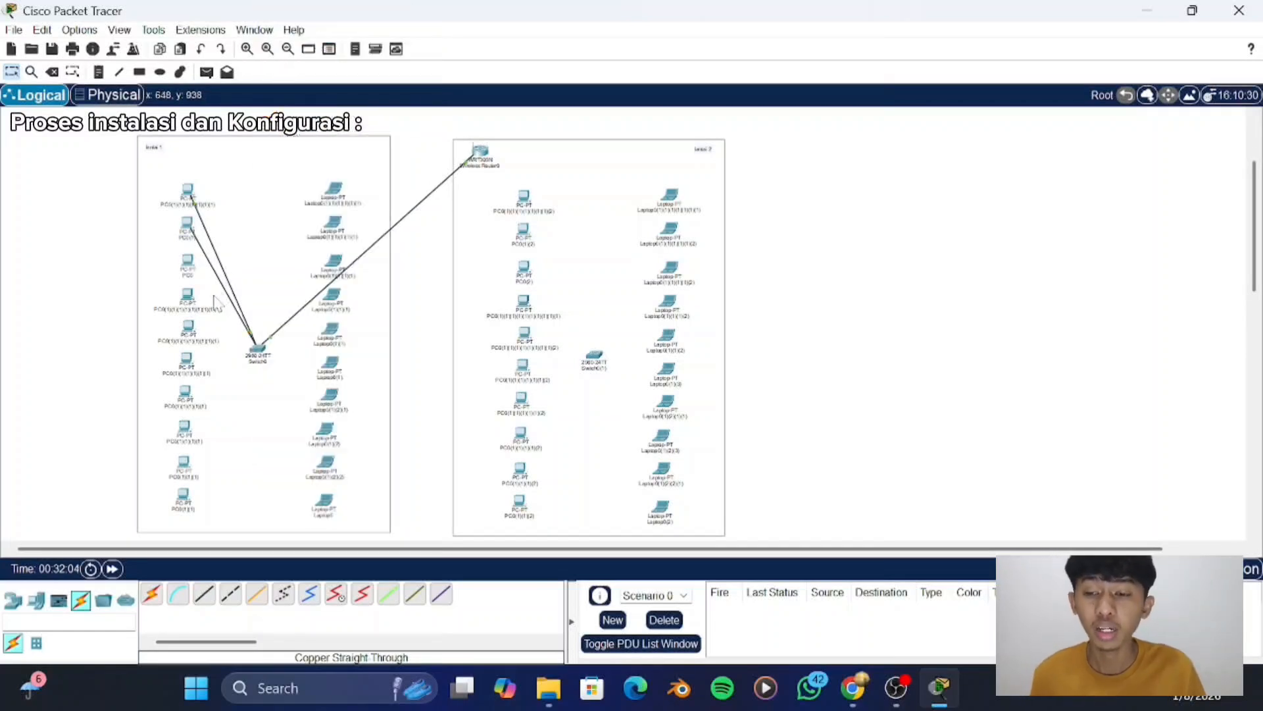
- Switch the second "lantai 1" PC's IPv4 configuration to DHCP, recheck its address and close its window
left_click(187, 230)
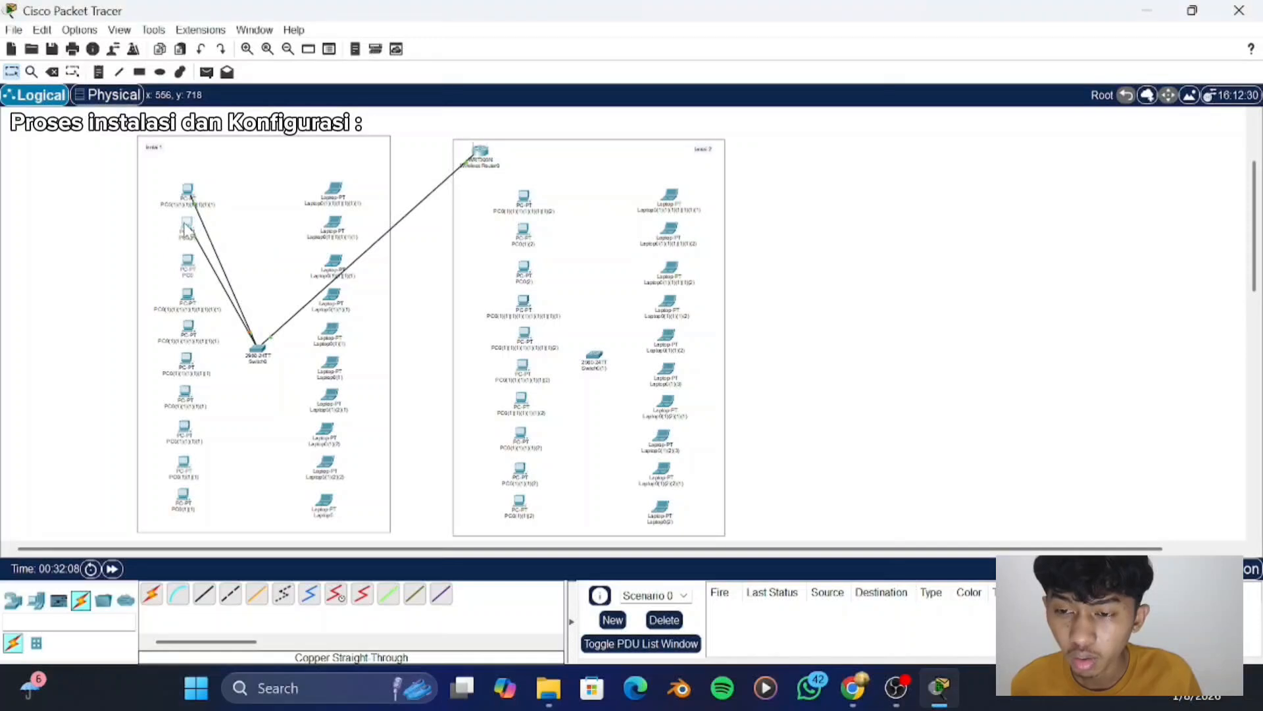
left_click(579, 170)
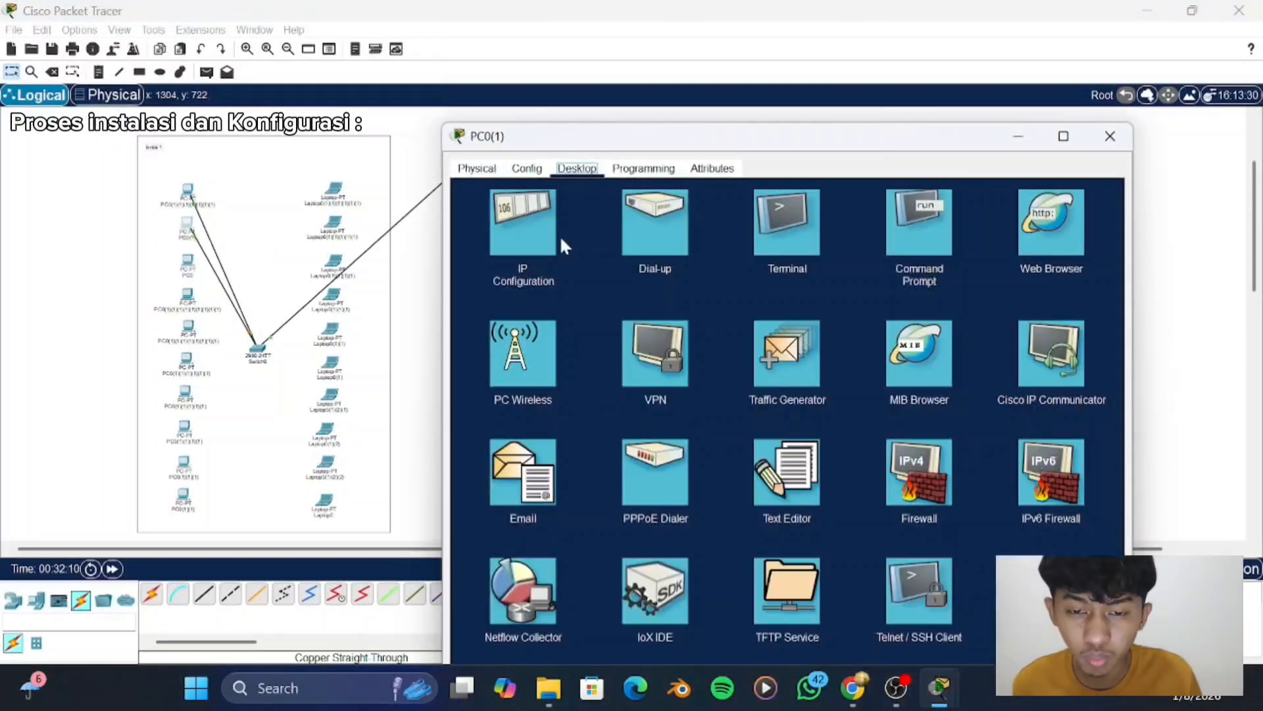
left_click(535, 232)
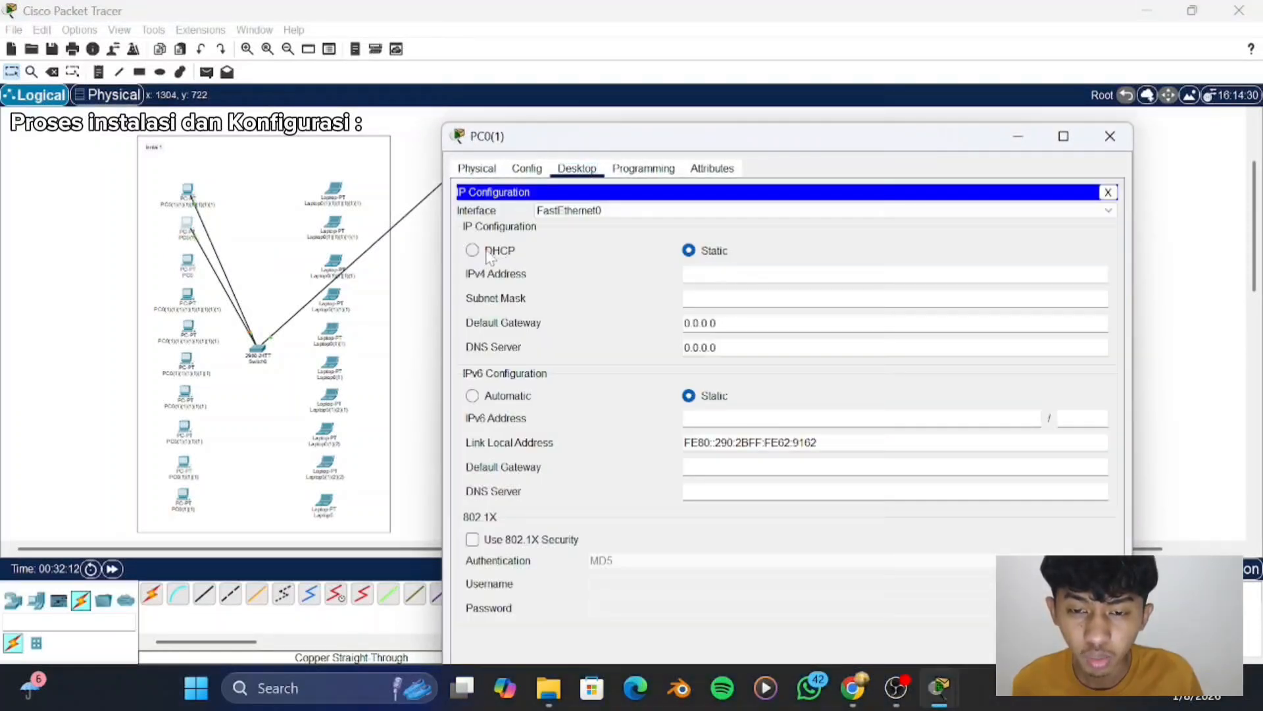
left_click(473, 251)
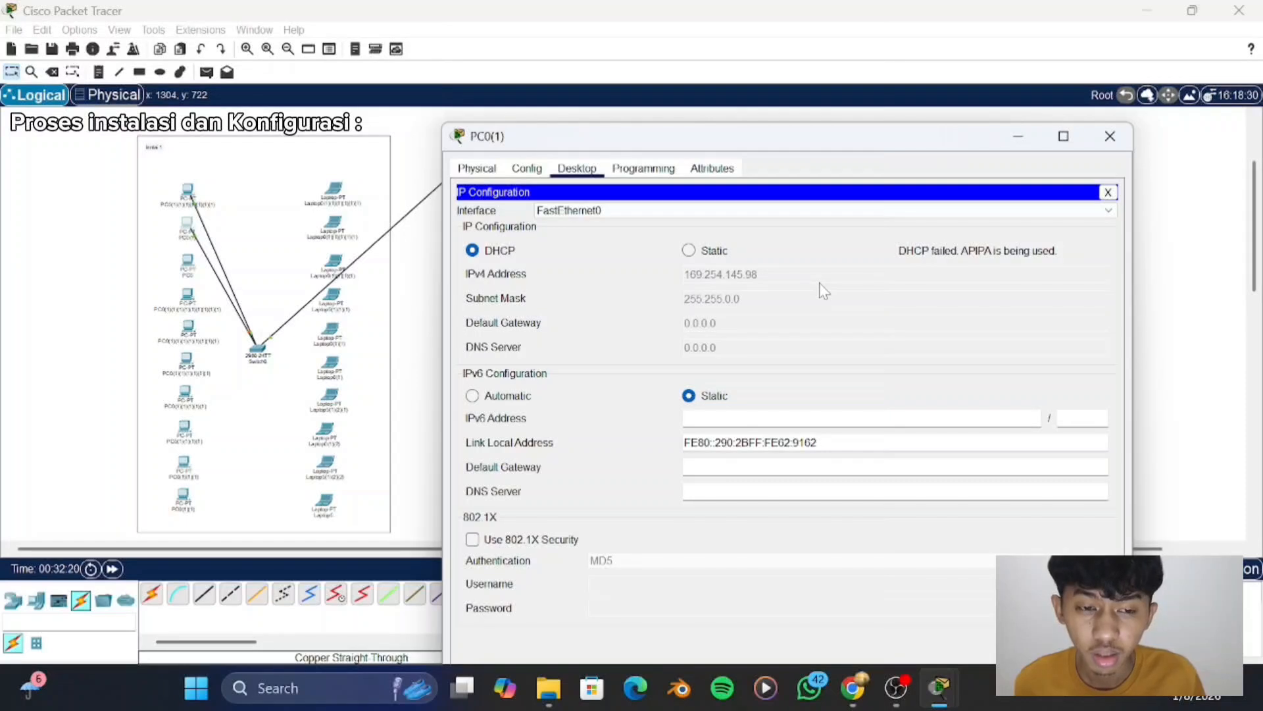
left_click(526, 169)
left_click(594, 170)
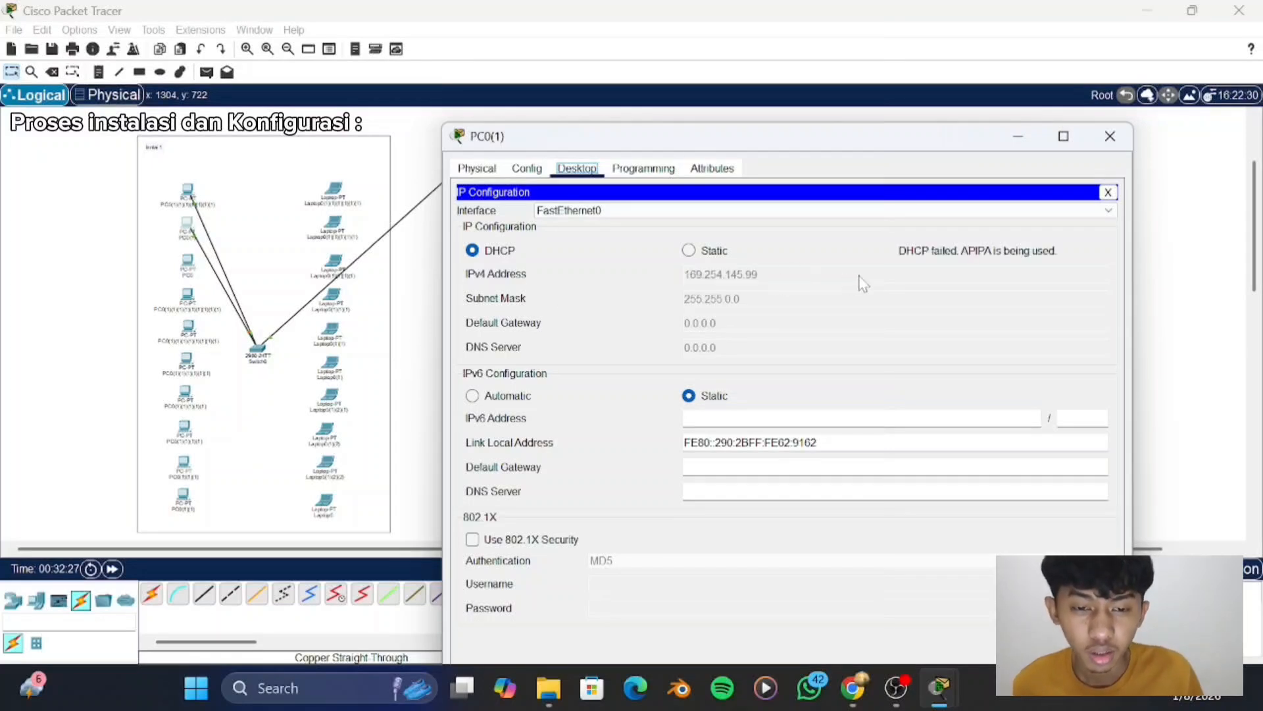
left_click(492, 172)
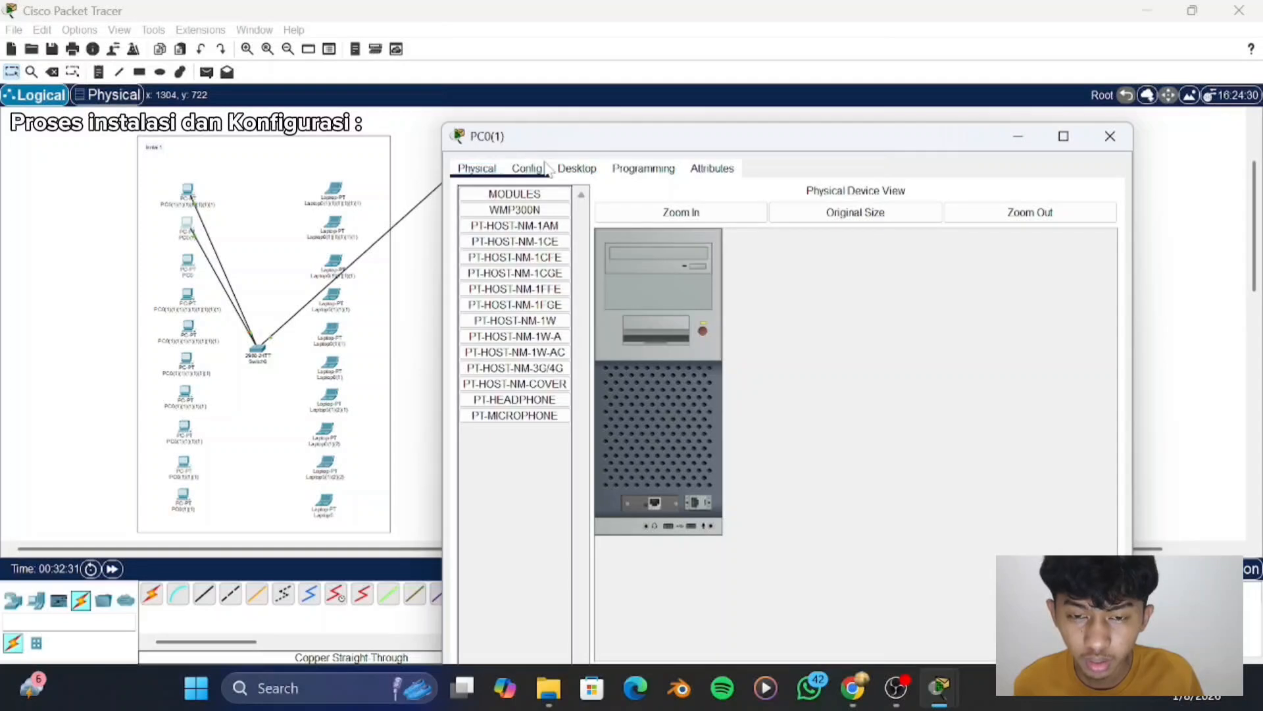
left_click(575, 169)
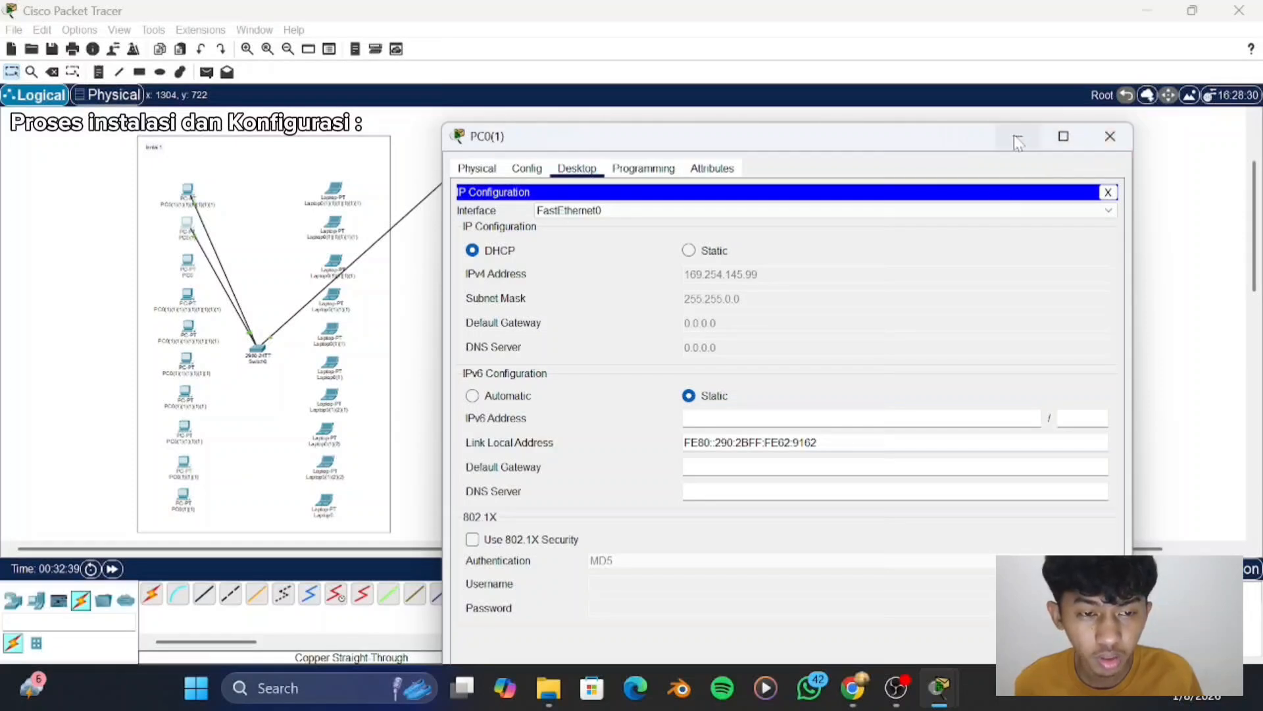
left_click(1094, 139)
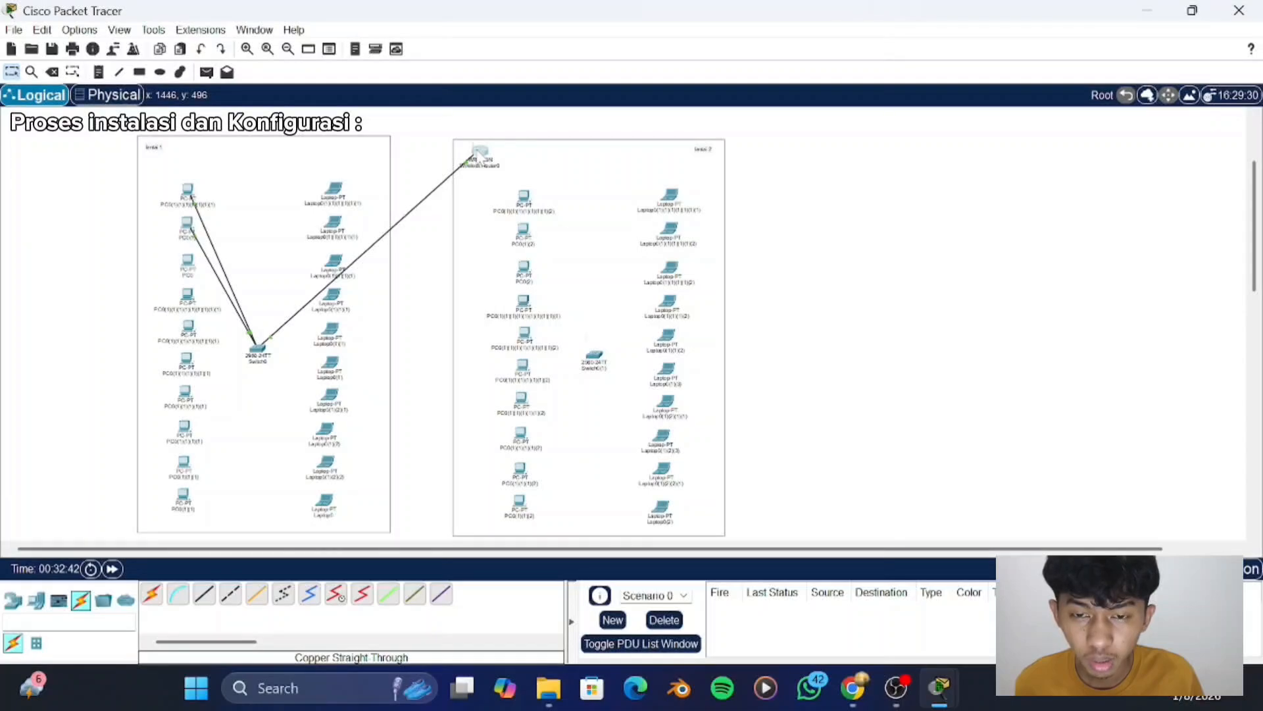
- Review the wireless router's DHCP server setup, save its settings and close the router's window
left_click(480, 153)
scroll(618, 319, "down", 2)
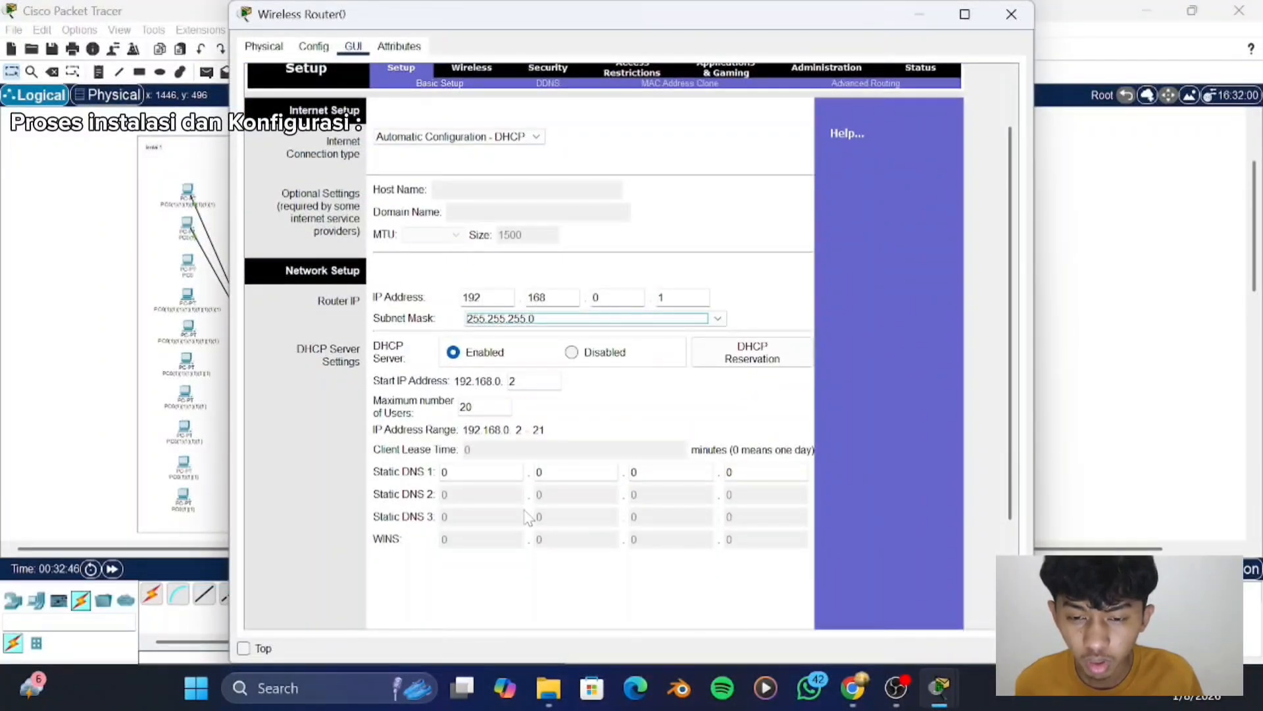
scroll(614, 628, "down", 3)
scroll(619, 635, "down", 1)
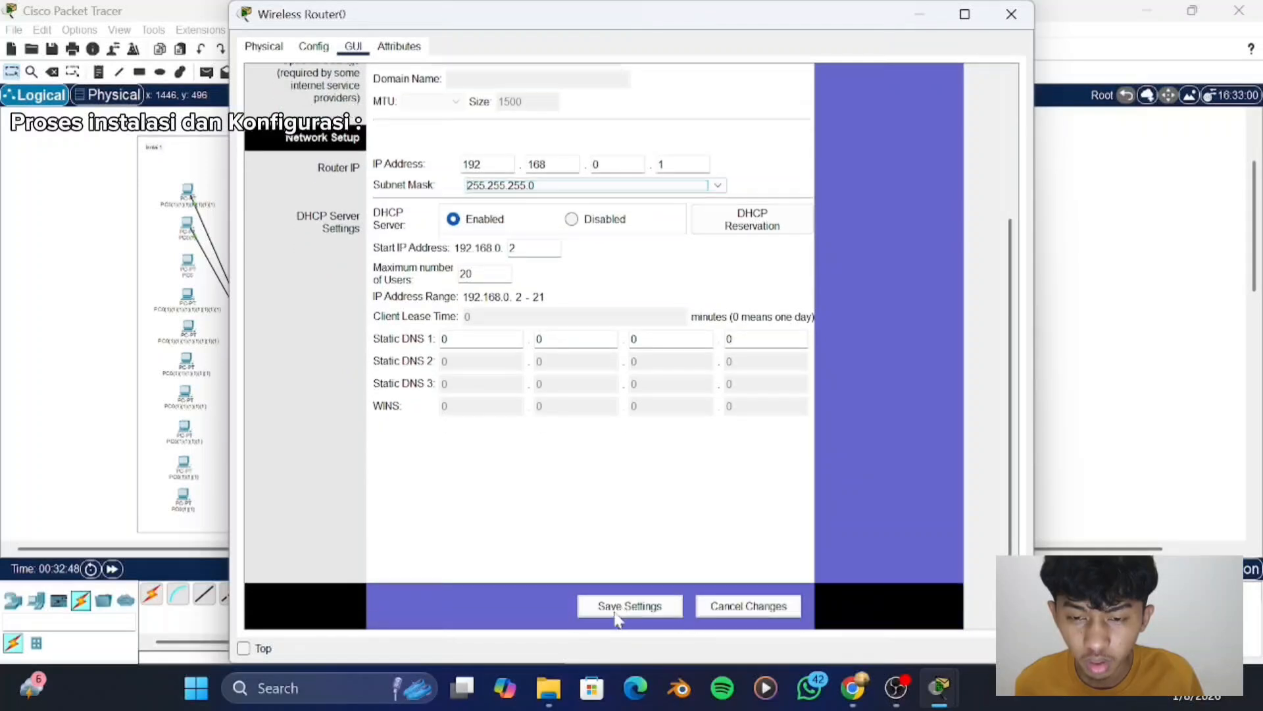
left_click(624, 608)
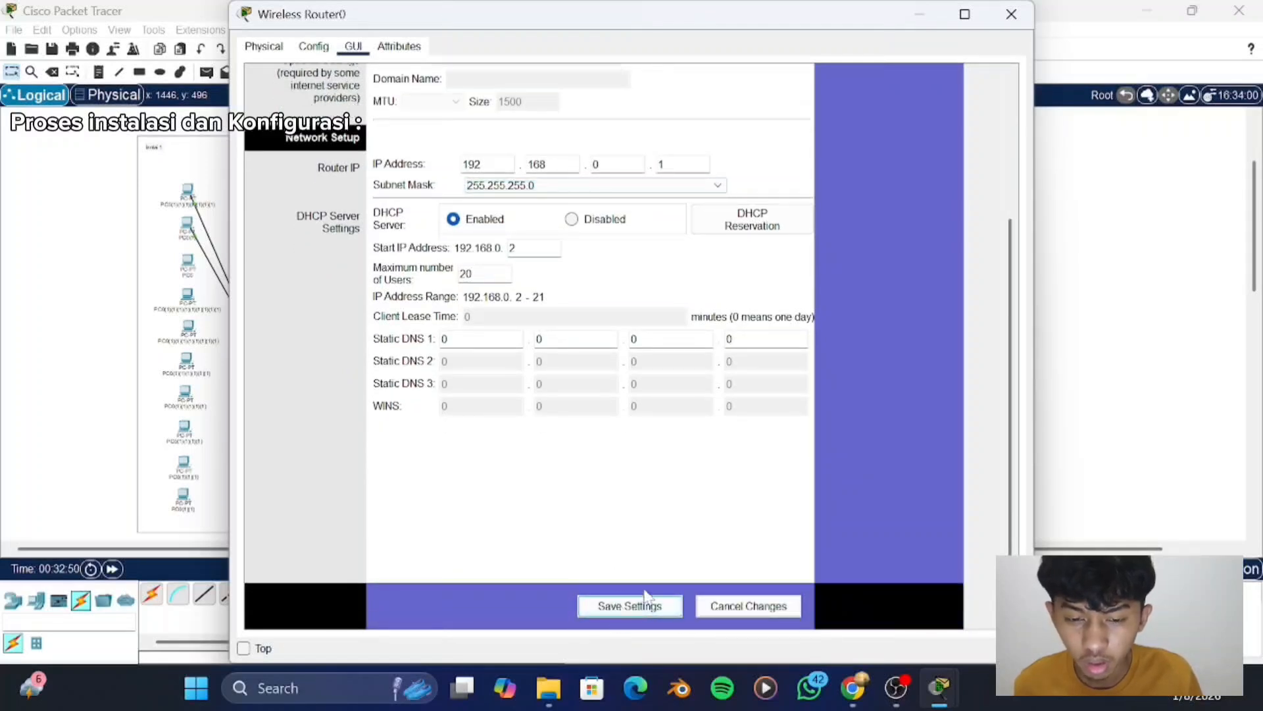
left_click(1008, 15)
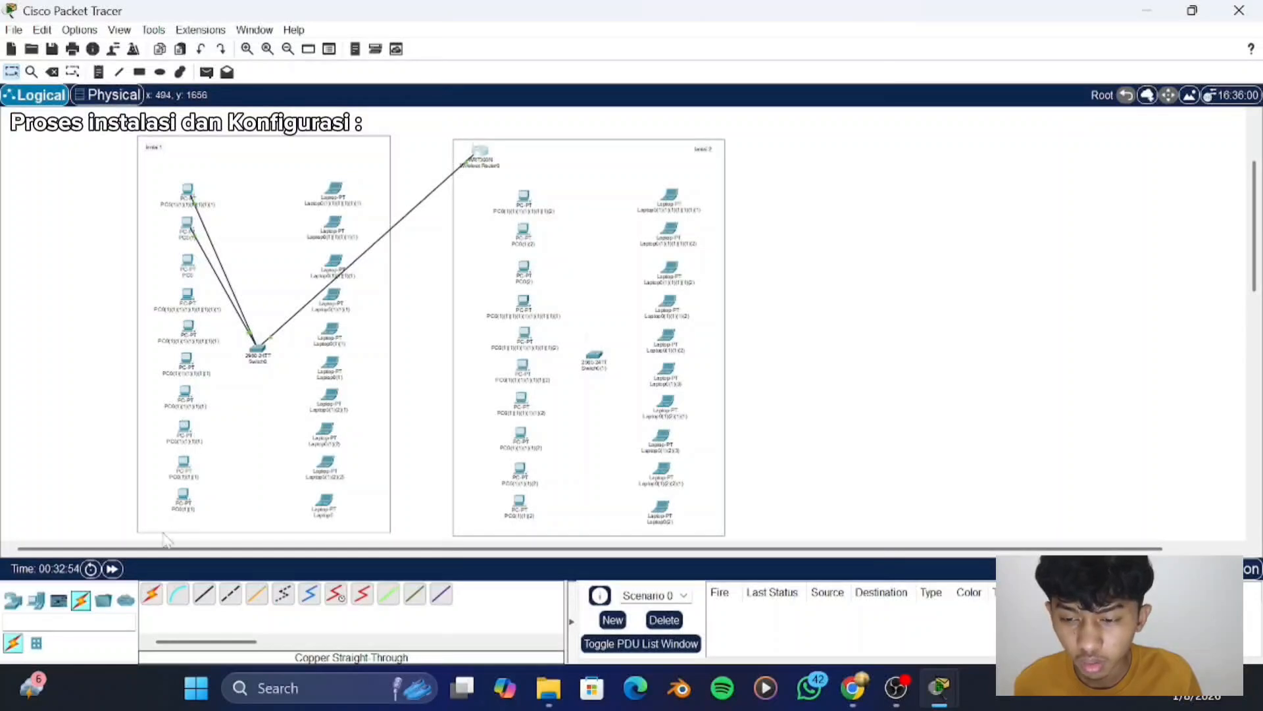
- Set the second "lantai 1" PC's IPv6 configuration to Automatic and recheck its IP configuration
left_click(188, 225)
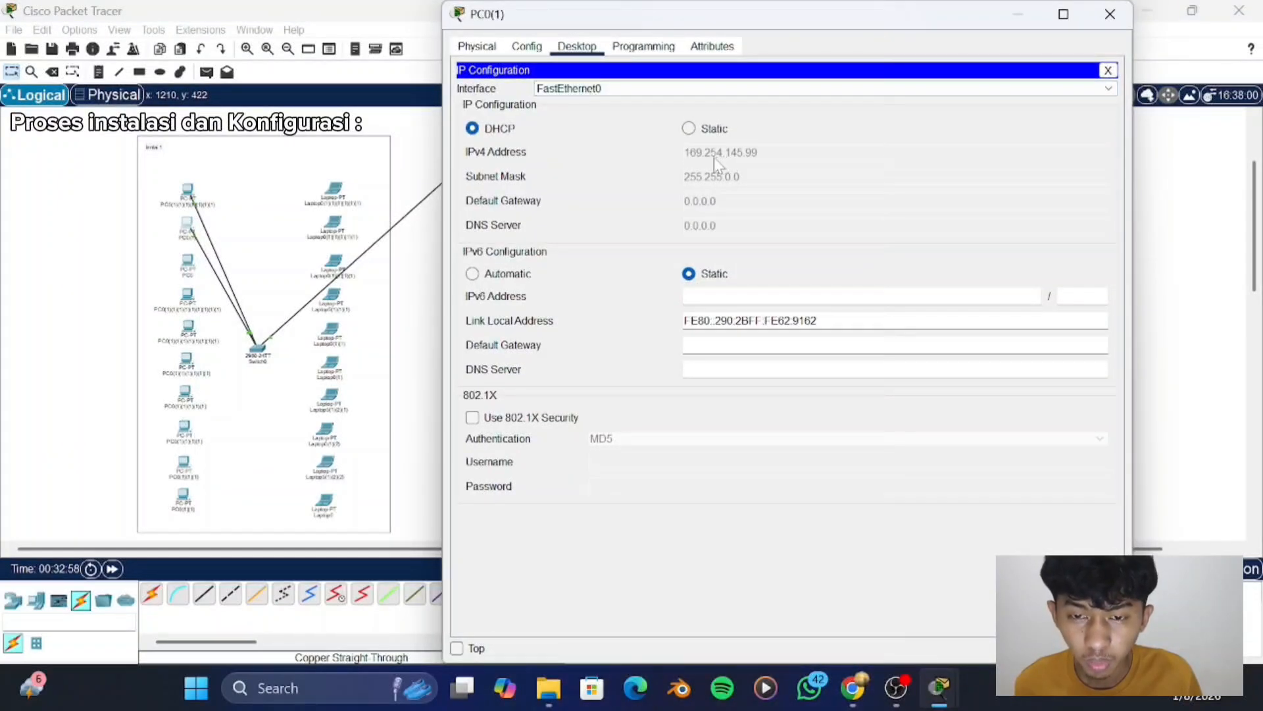
left_click(472, 275)
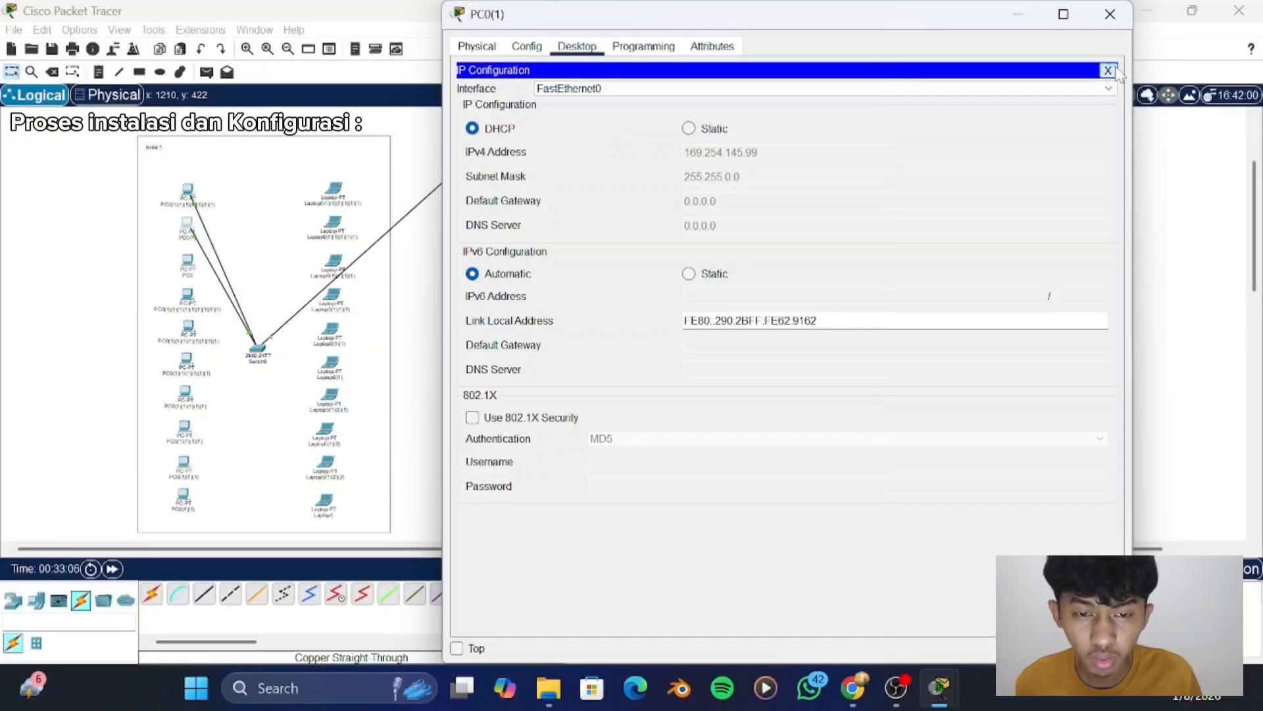
left_click(1108, 70)
left_click(519, 97)
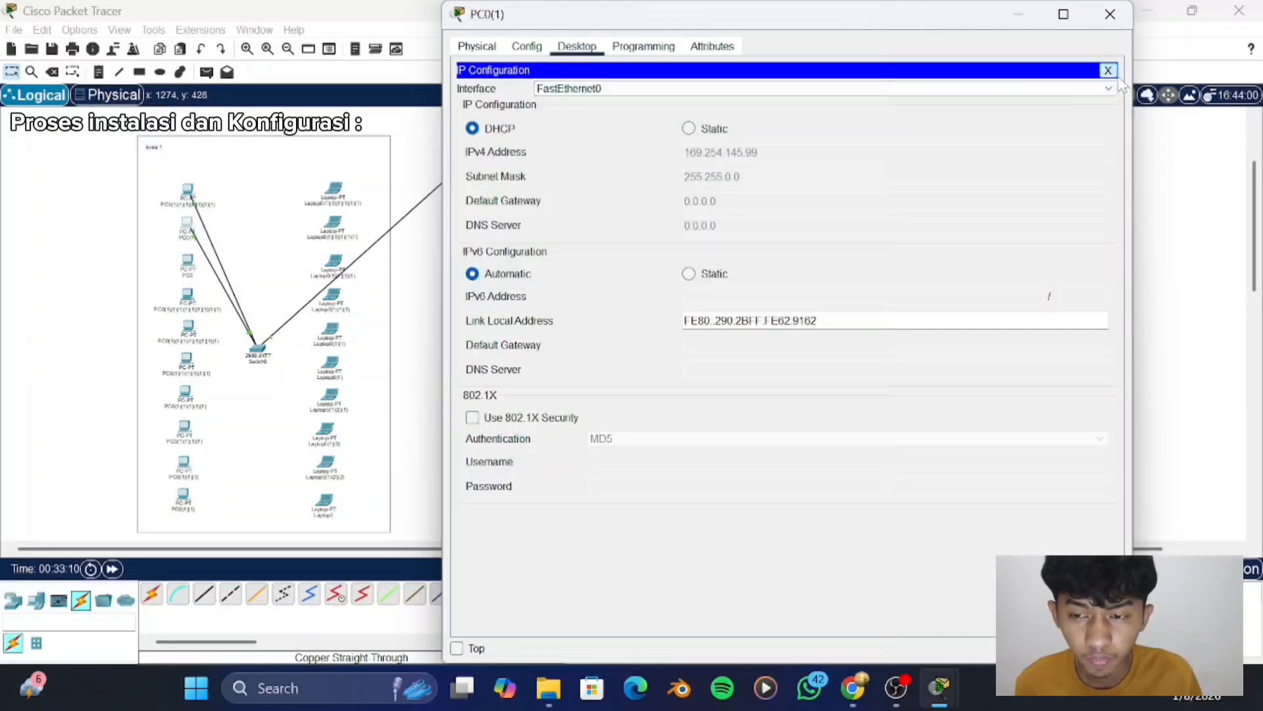
left_click(1114, 71)
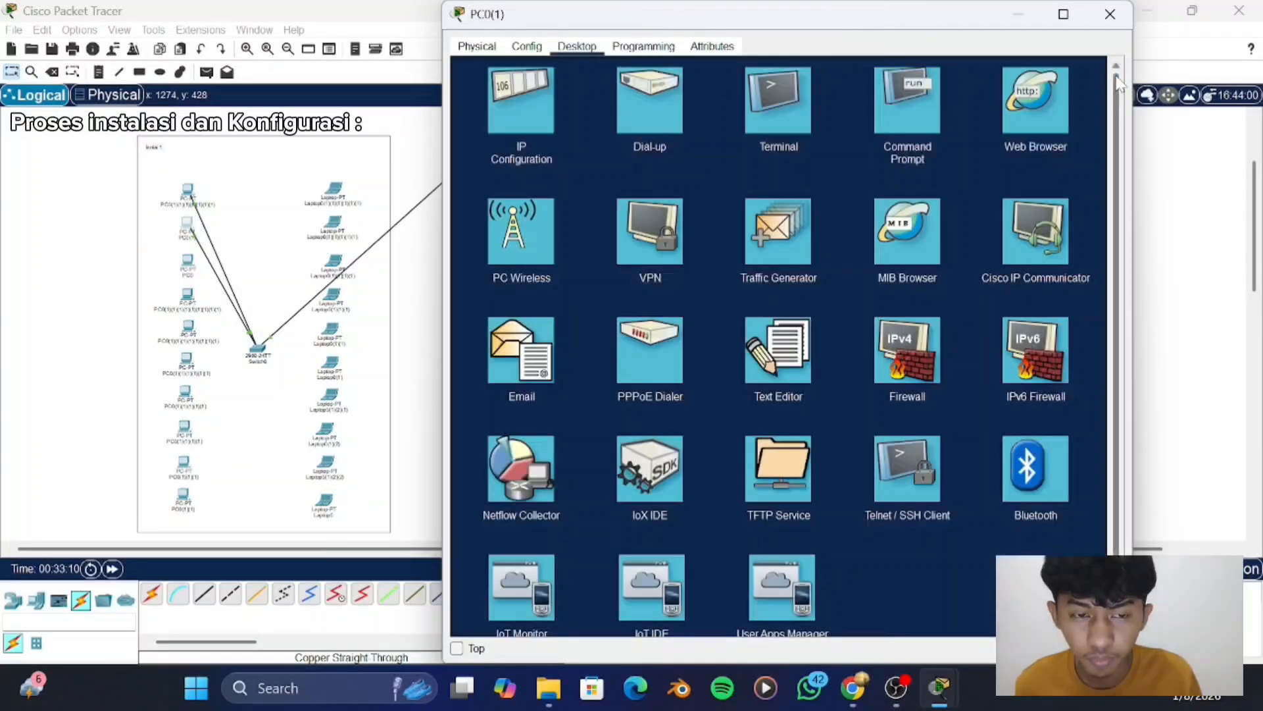
- Ping 192.168.0.1 from the second "lantai 1" PC's Command Prompt
left_click(804, 125)
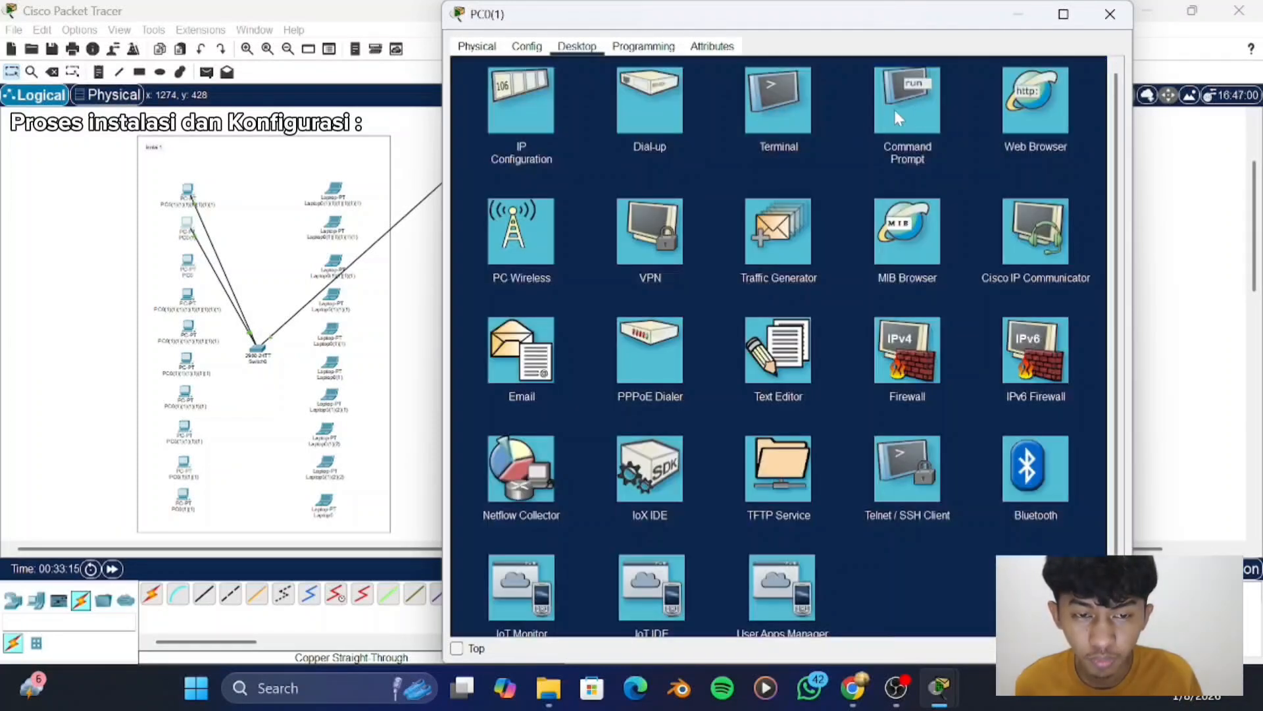
left_click(899, 117)
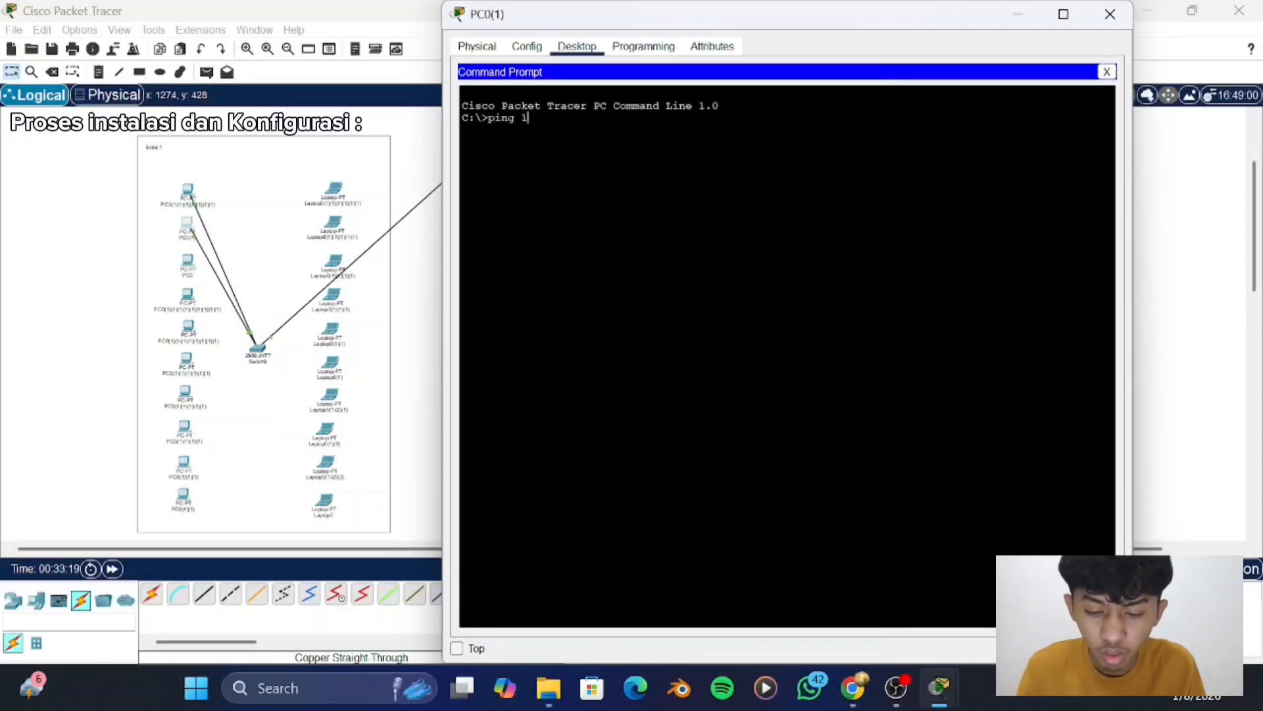
type("ping 192.168.0.1")
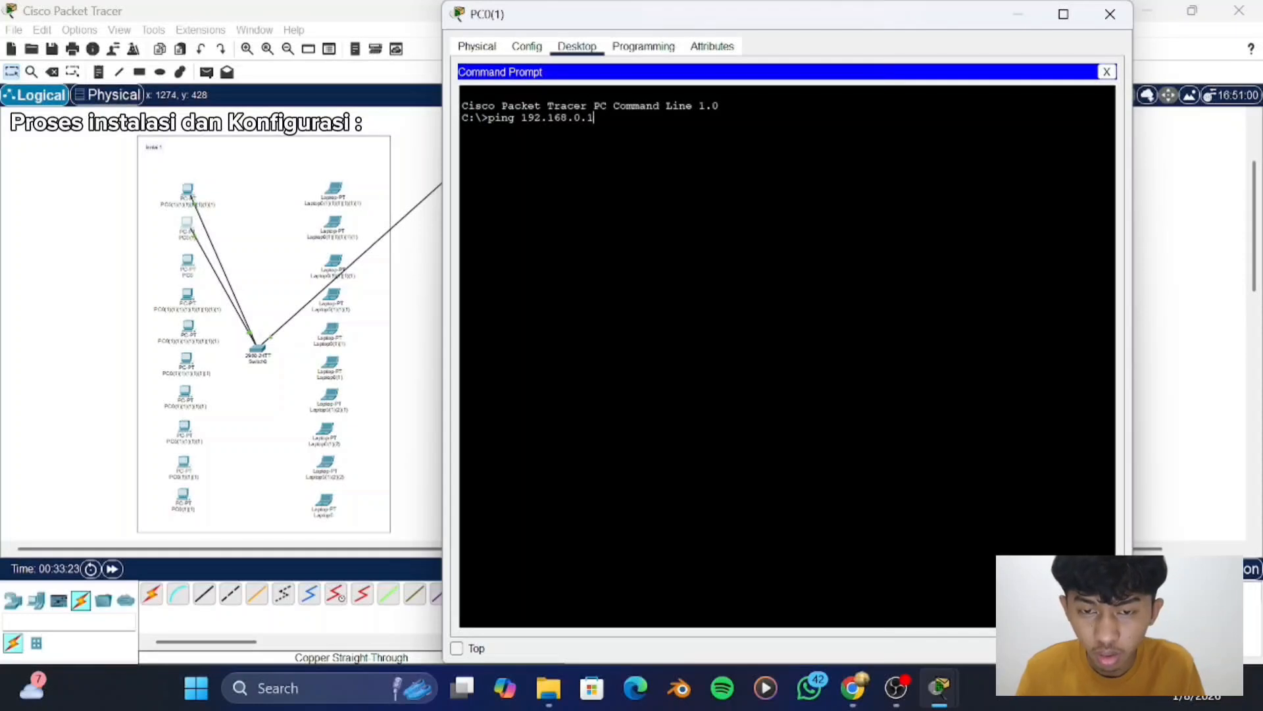
key("Return")
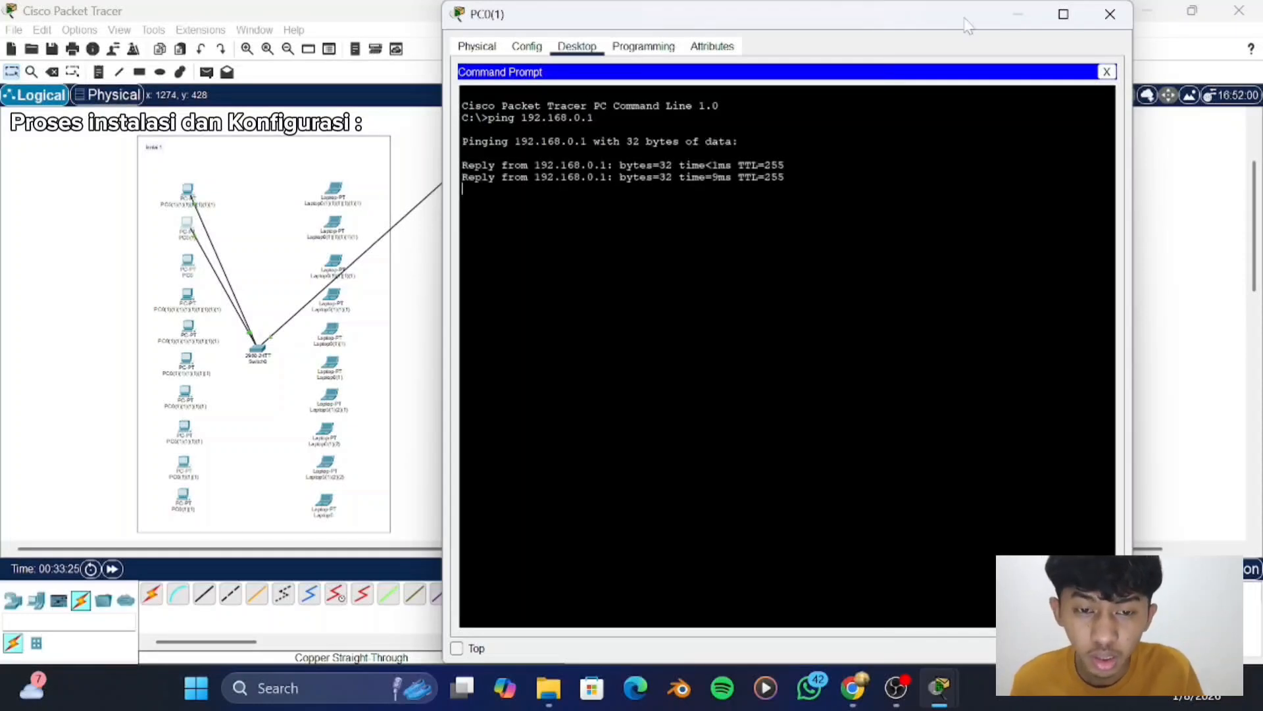
- Check the second "lantai 1" PC's global settings, ping results and IP configuration, and close its window
left_click(479, 51)
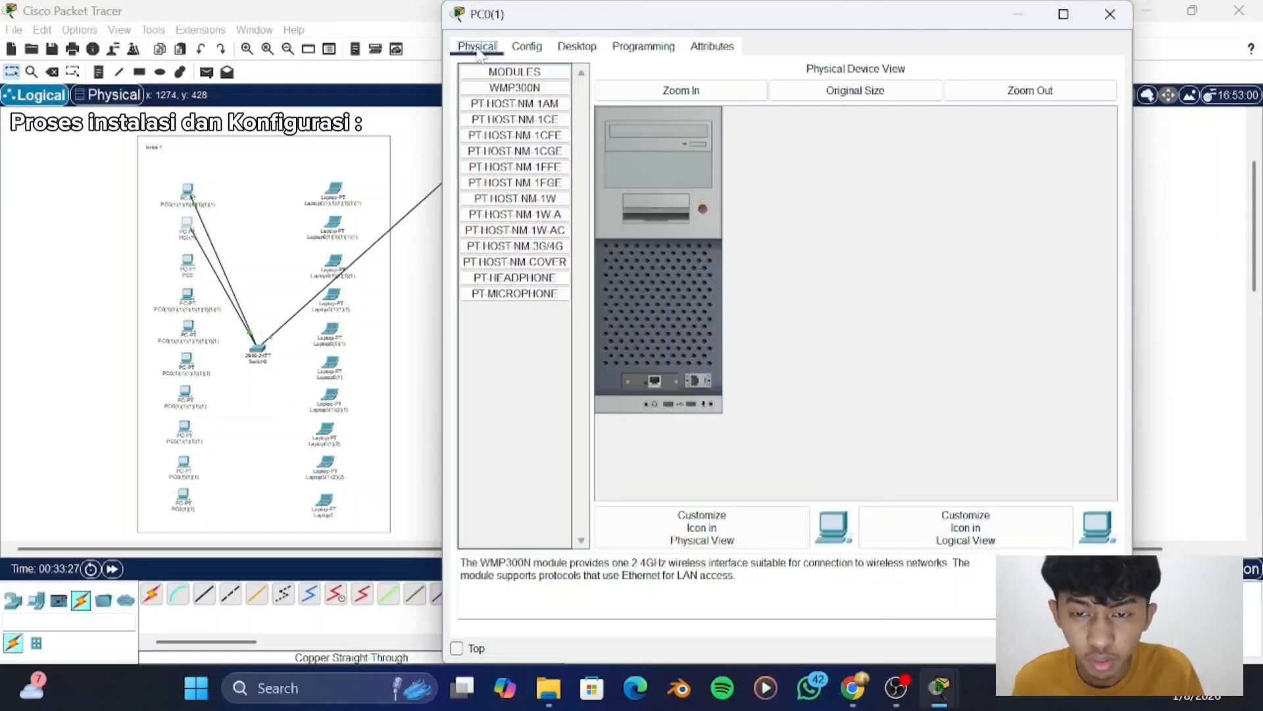
left_click(526, 47)
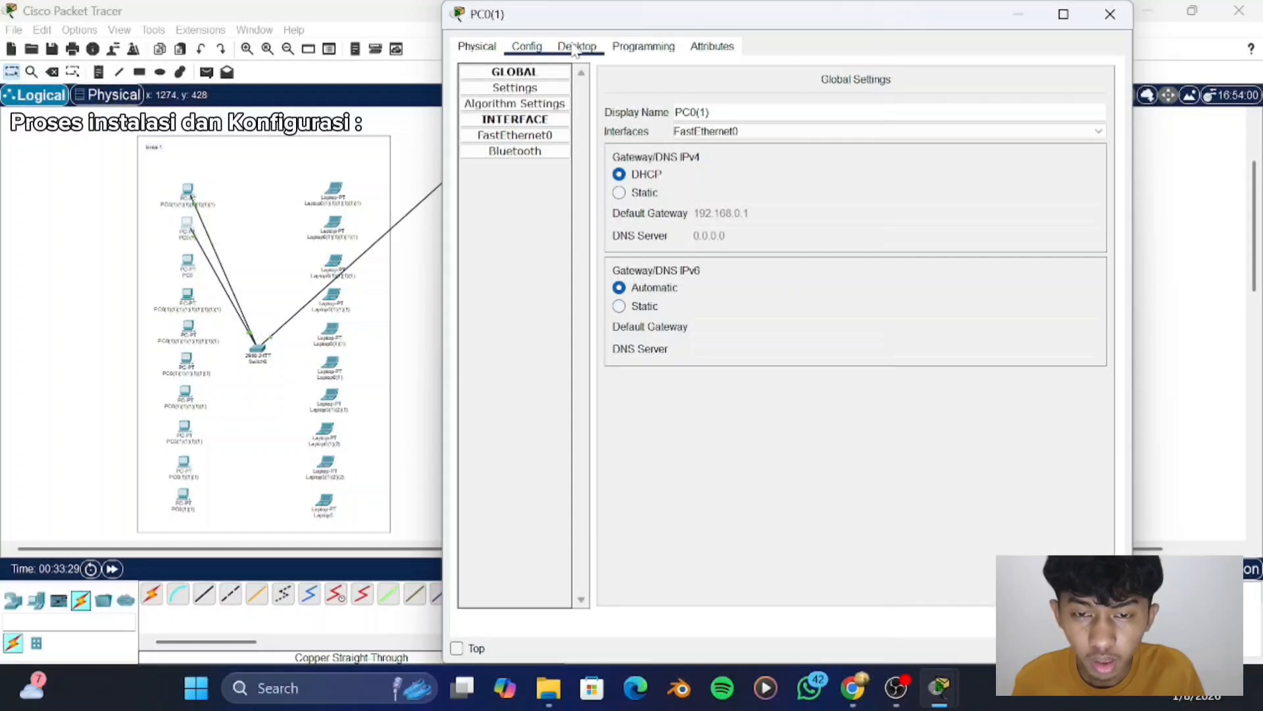
left_click(574, 47)
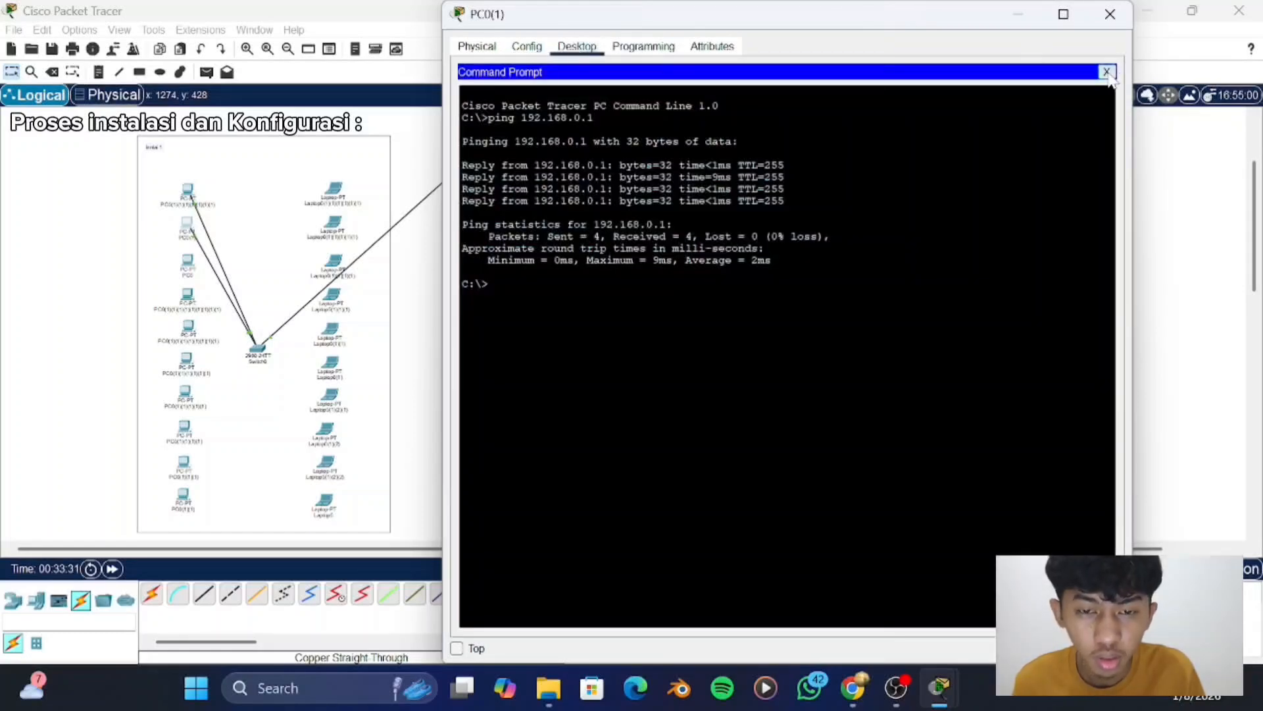
left_click(1106, 72)
left_click(522, 97)
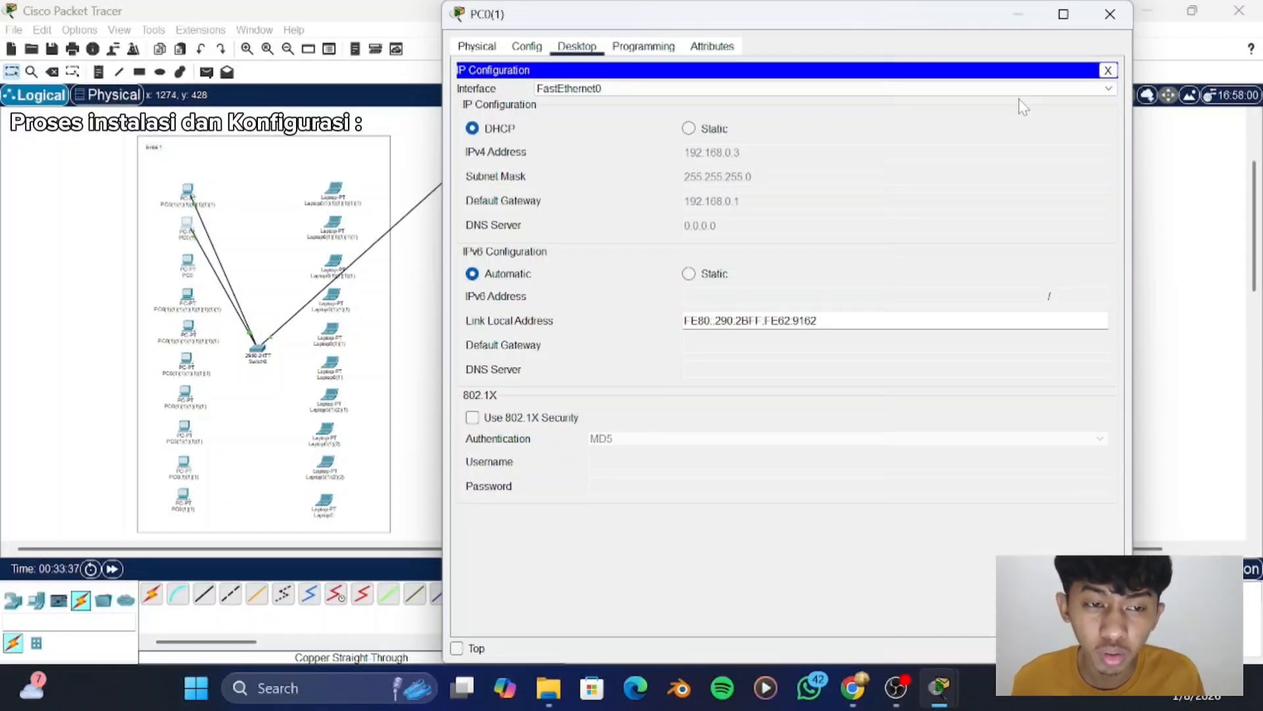
left_click(1110, 14)
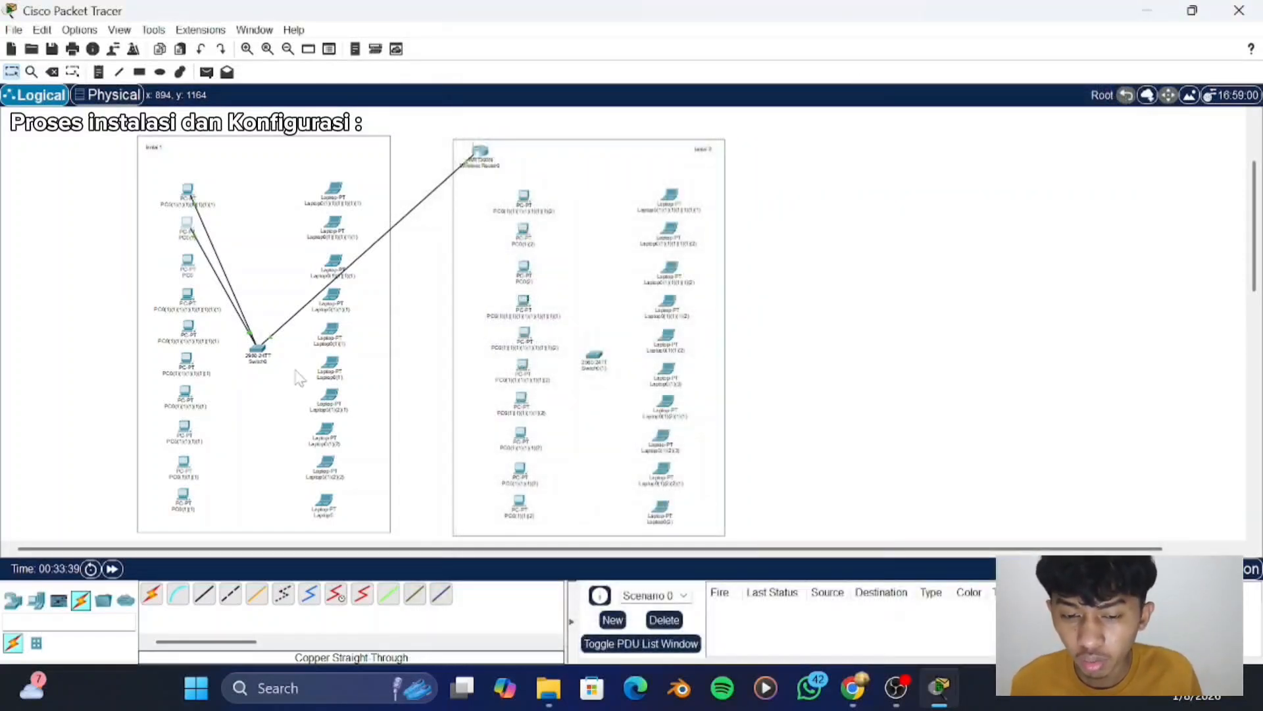
- Cable the third "lantai 1" PC's FastEthernet0 to the switch's FastEthernet0/3 with a copper straight-through cable
left_click(204, 594)
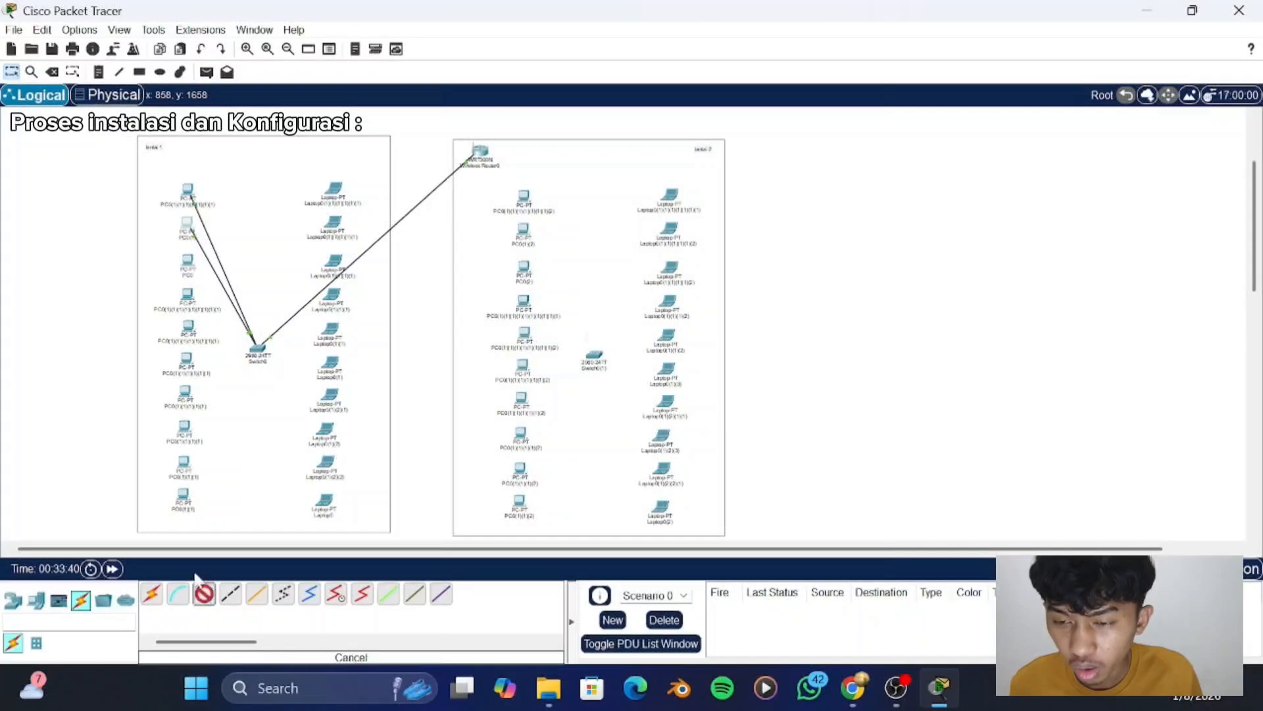
left_click(186, 262)
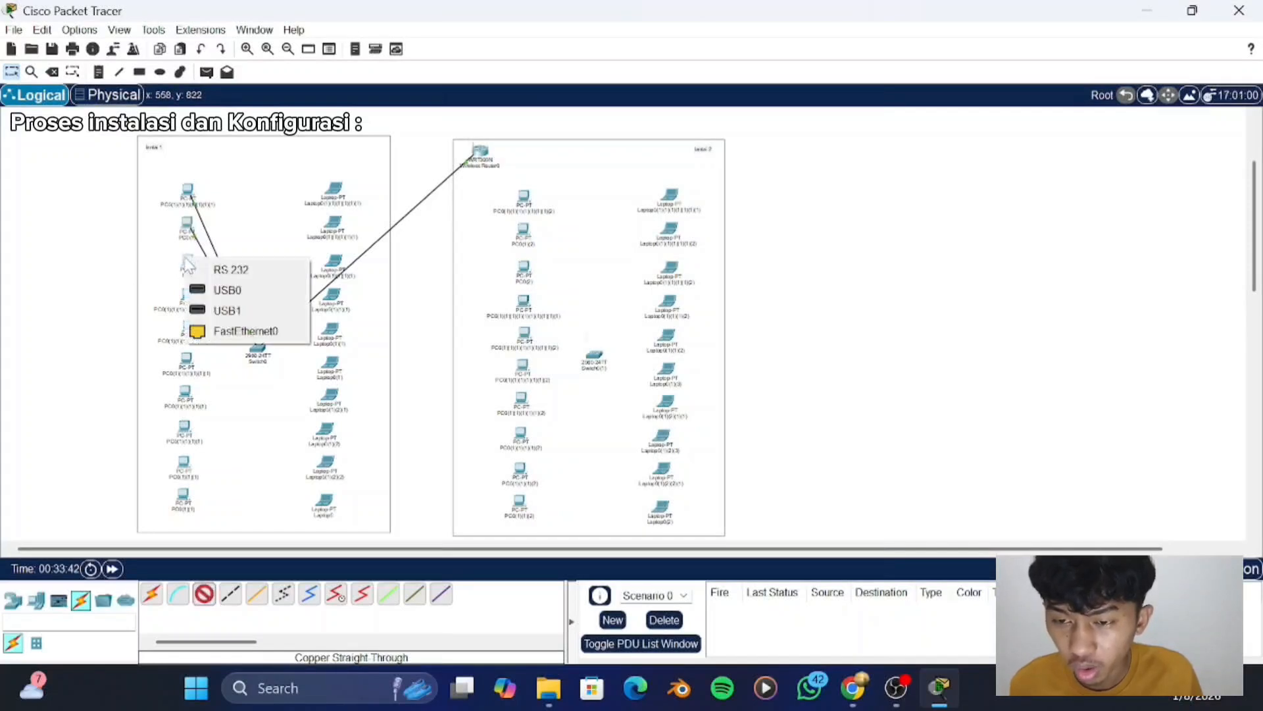
left_click(217, 331)
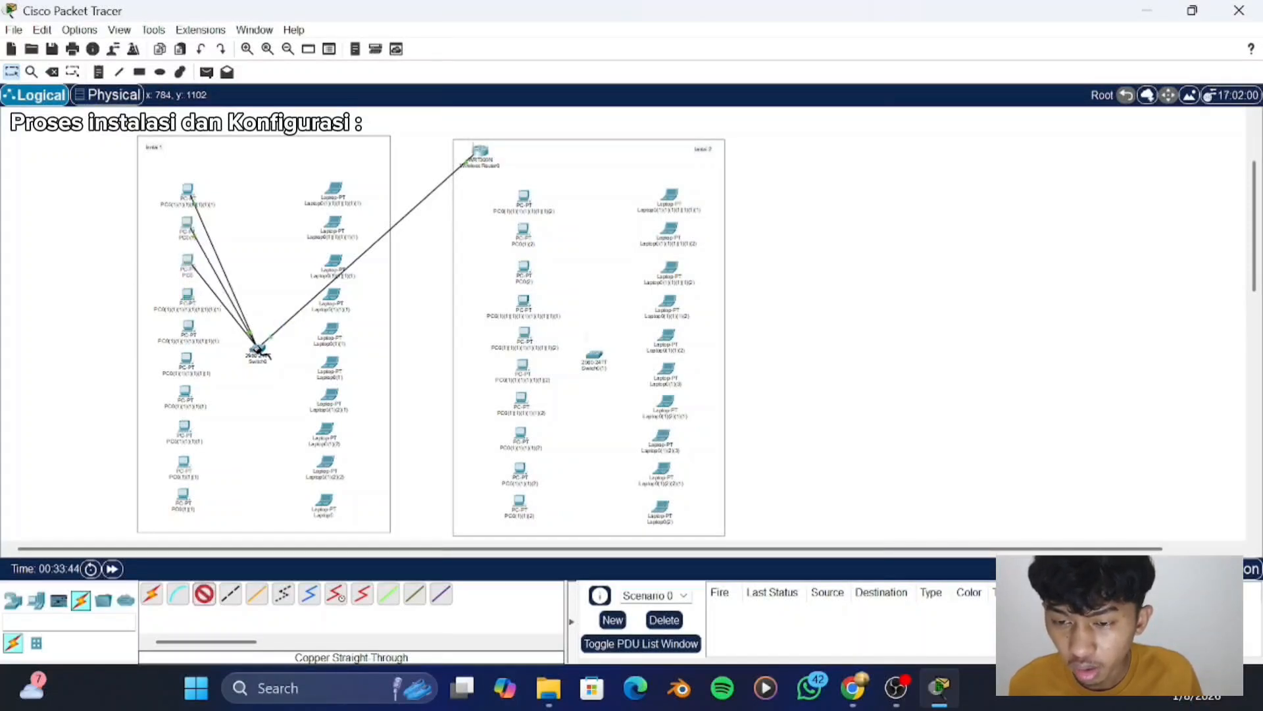
left_click(254, 349)
left_click(327, 32)
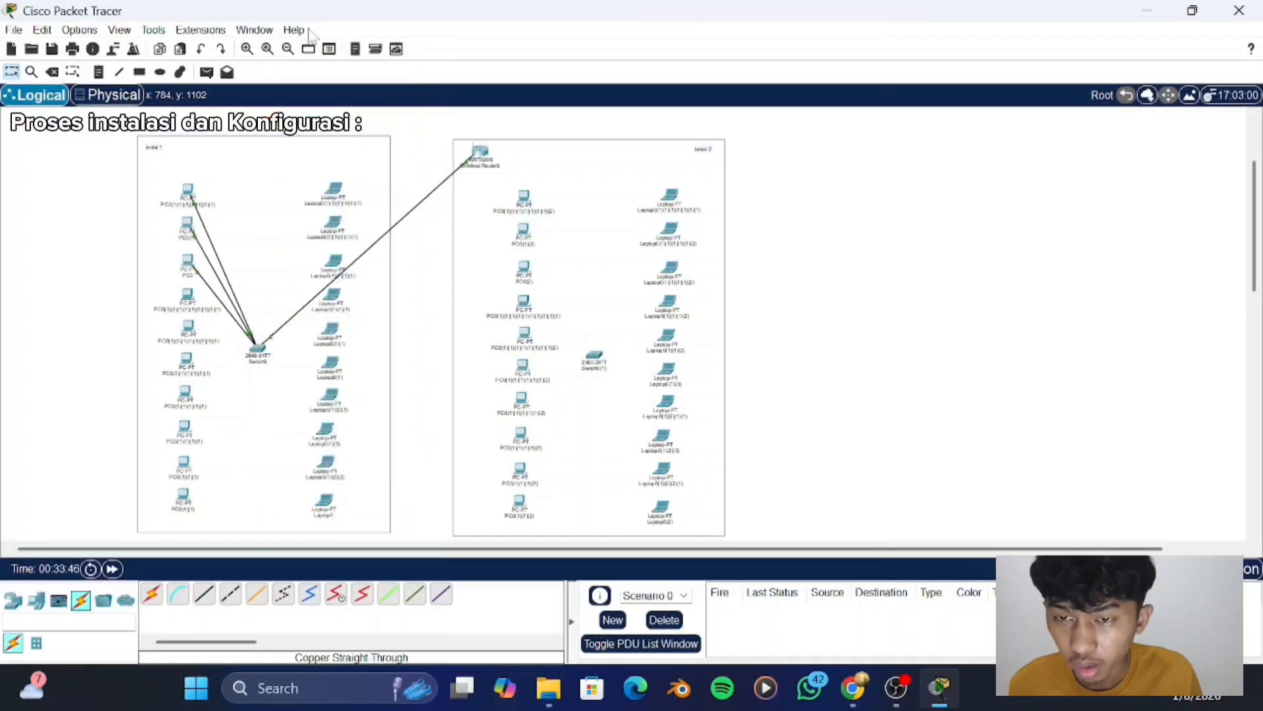
- Switch the third "lantai 1" PC's IPv4 configuration to DHCP and close its window
left_click(186, 265)
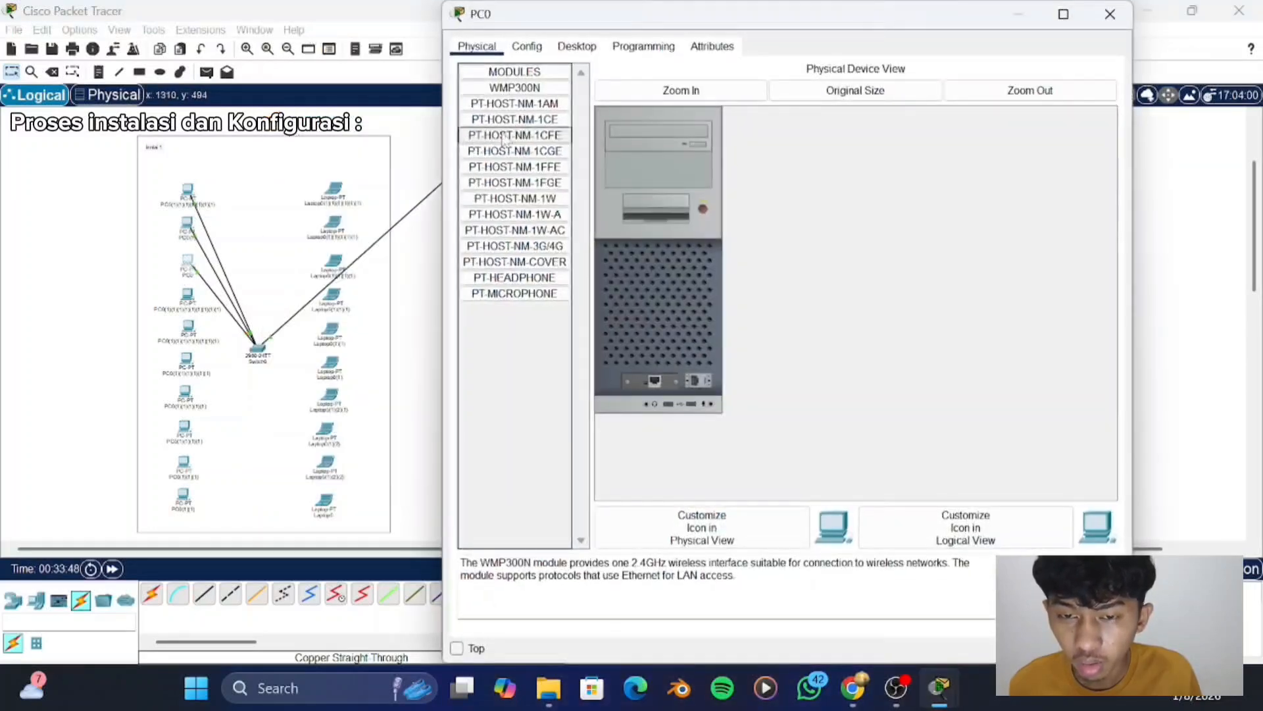
left_click(578, 46)
left_click(532, 113)
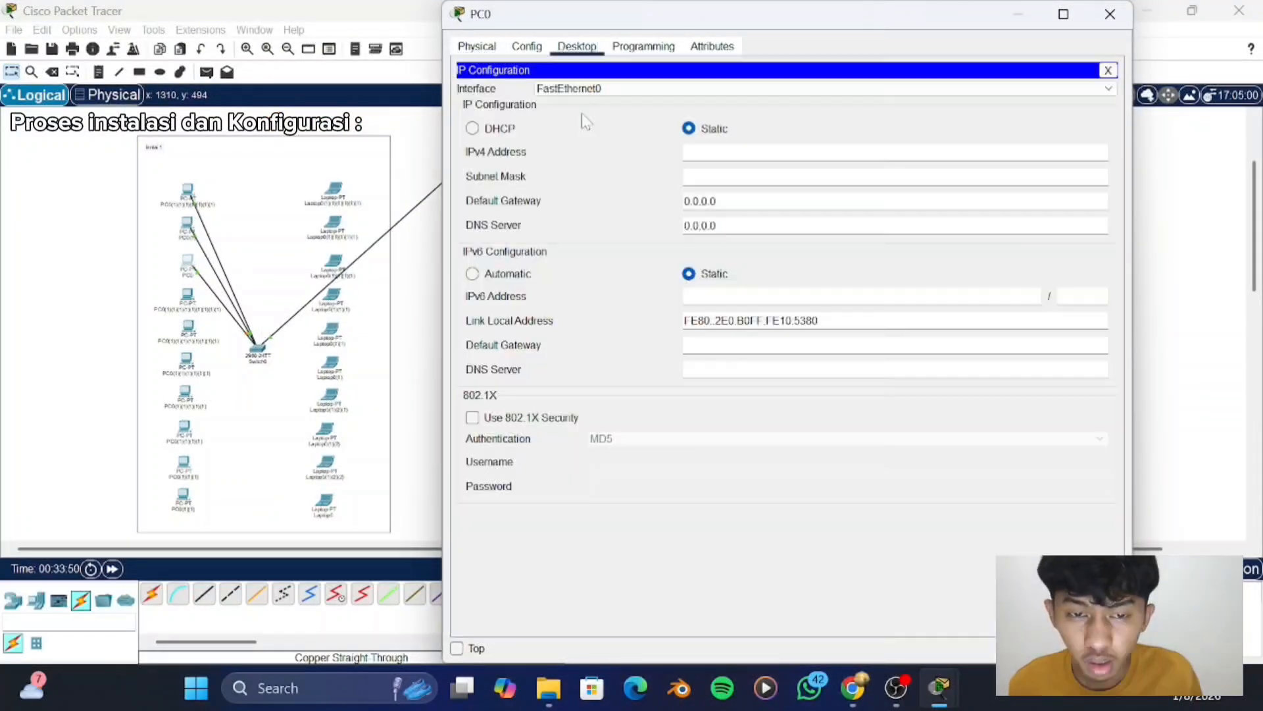
left_click(472, 129)
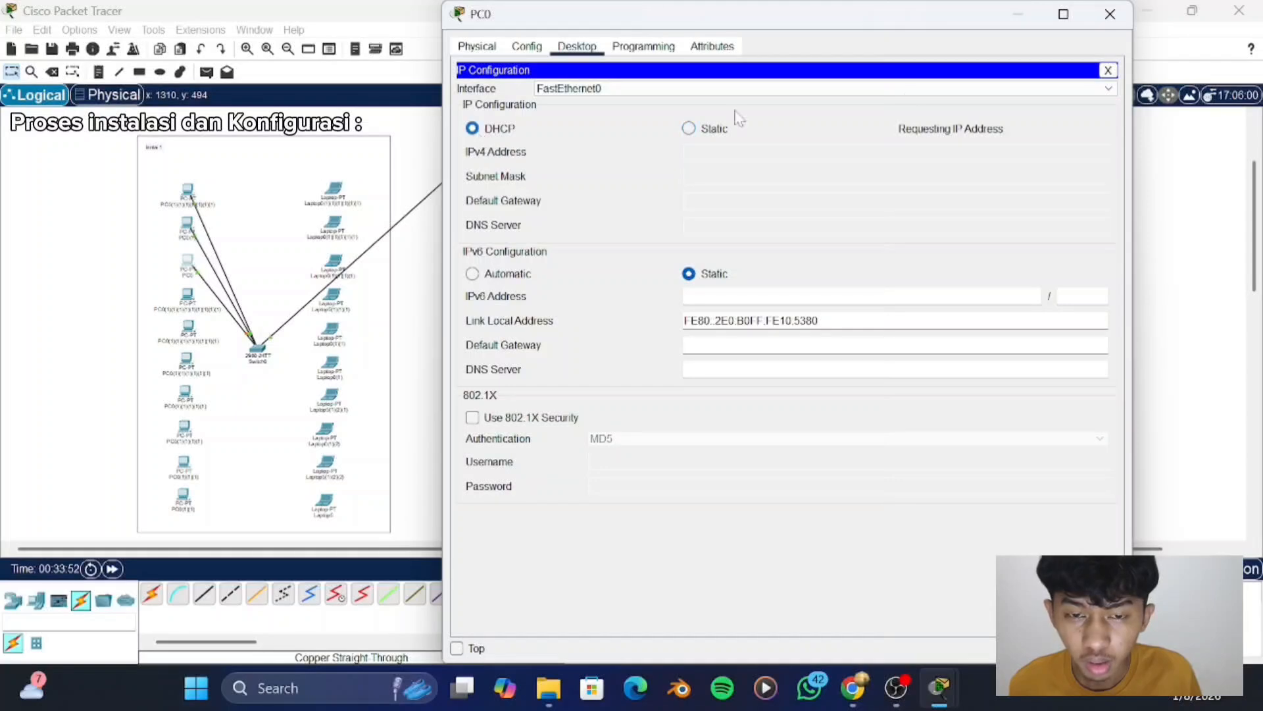
left_click(1110, 16)
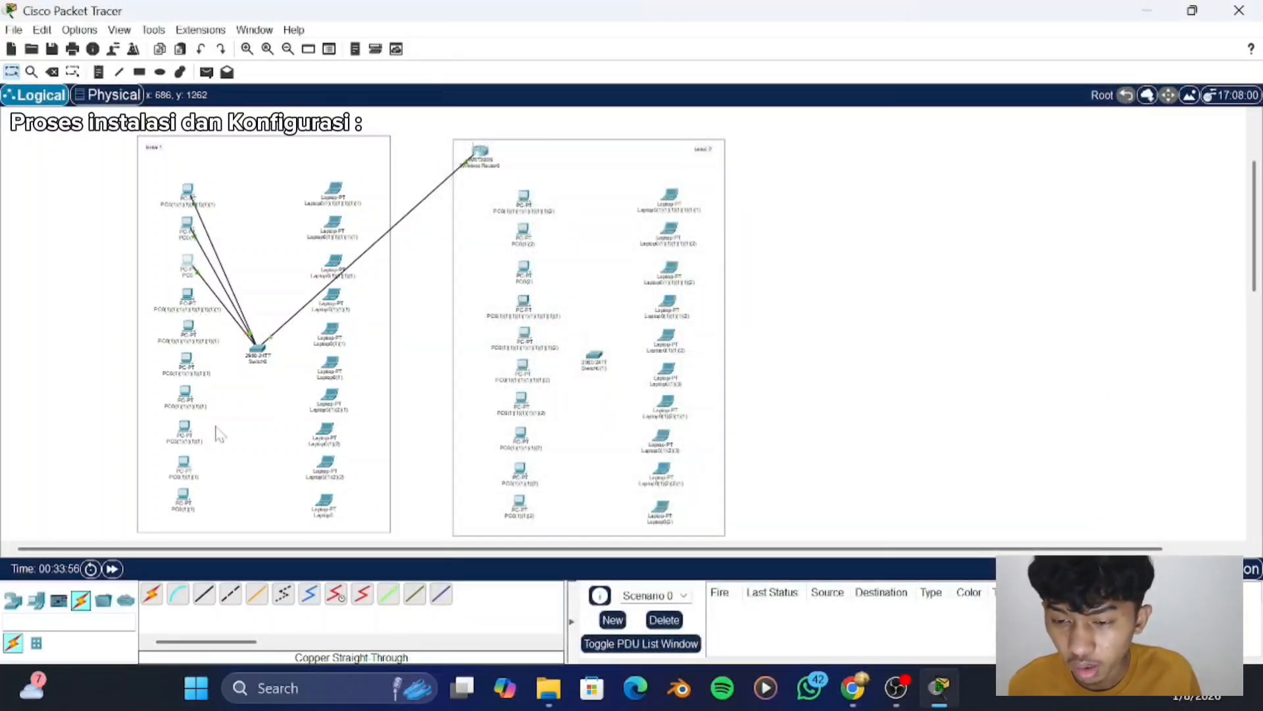
- Cable the fourth "lantai 1" PC's FastEthernet0 to the switch's FastEthernet0/4 with a copper straight-through cable
left_click(205, 595)
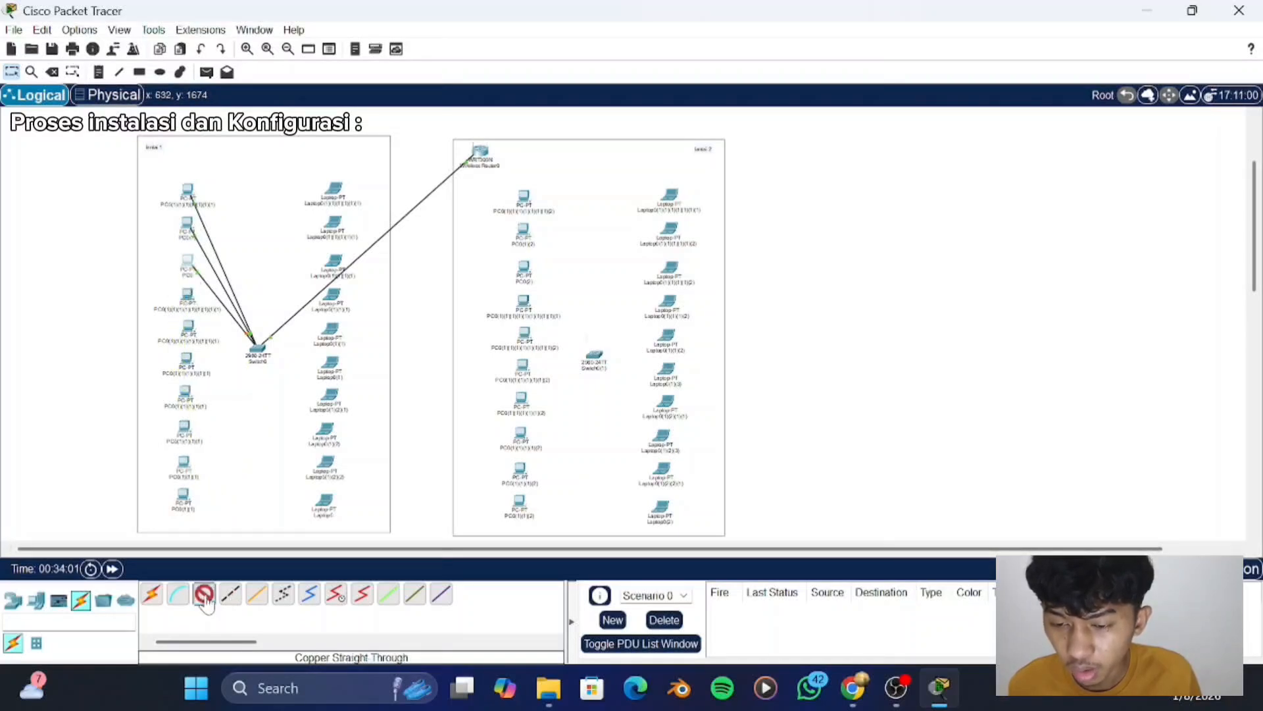
left_click(200, 308)
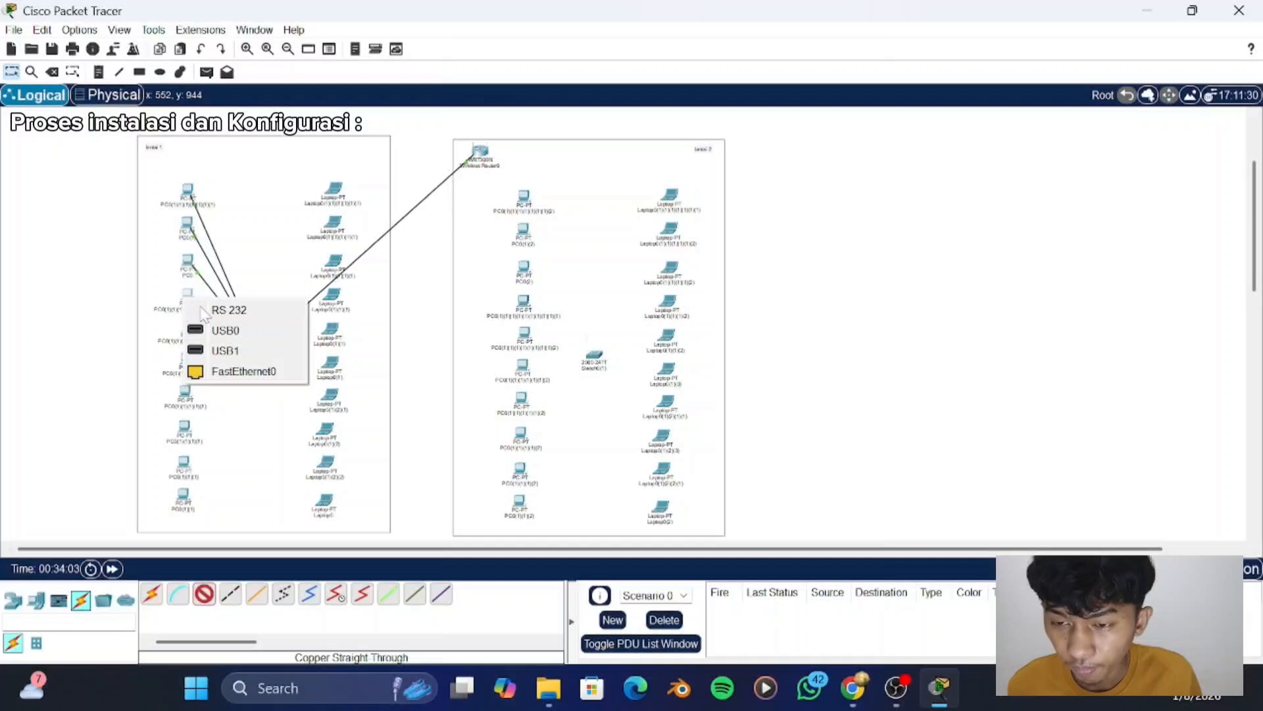
left_click(243, 371)
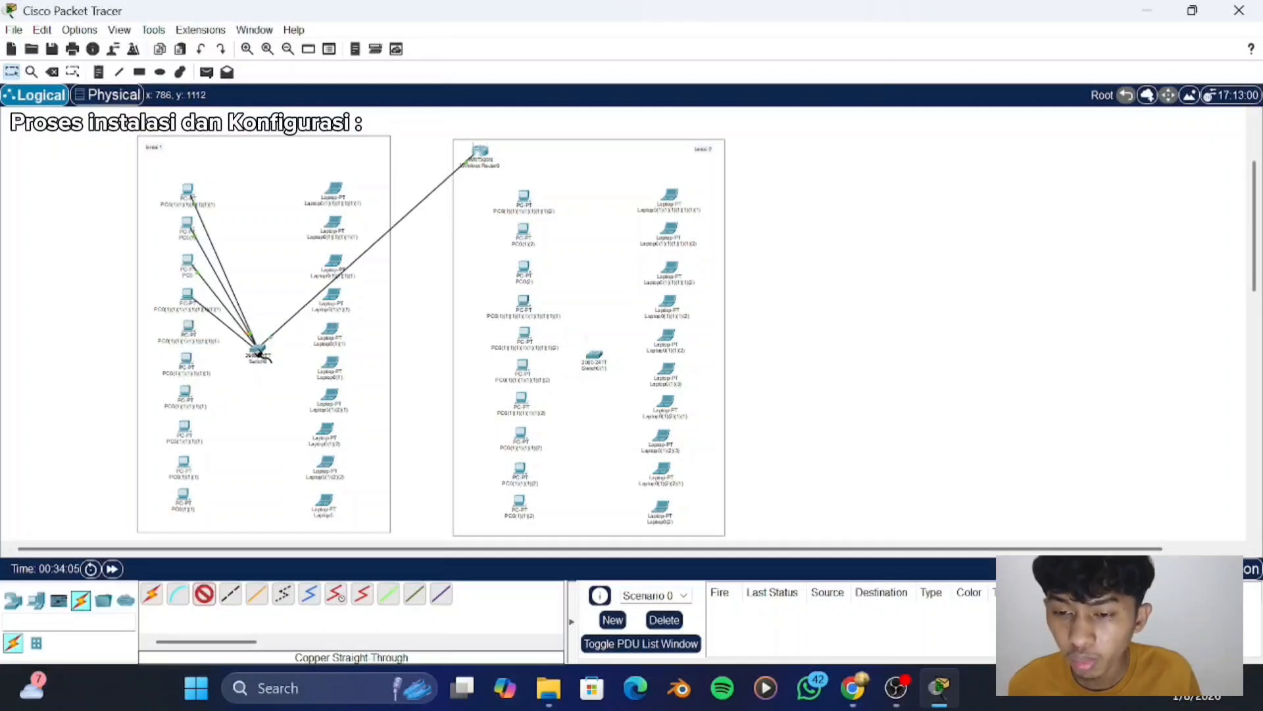
left_click(260, 352)
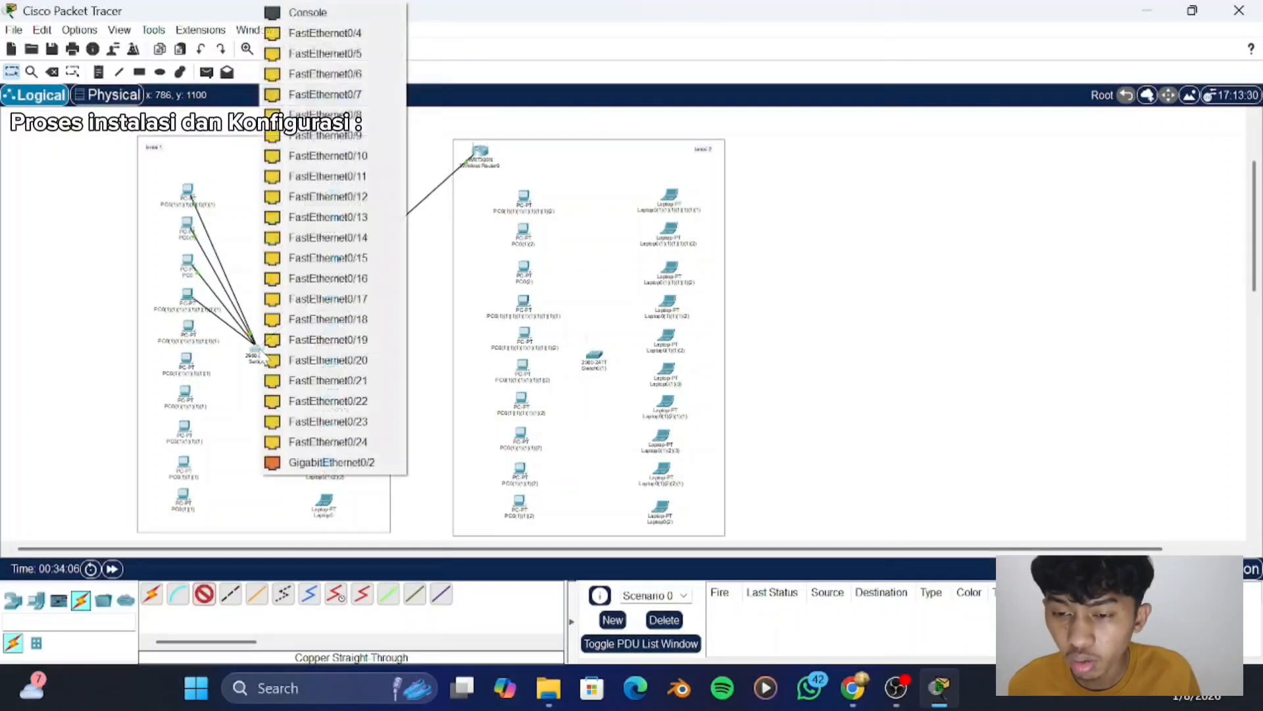
left_click(315, 34)
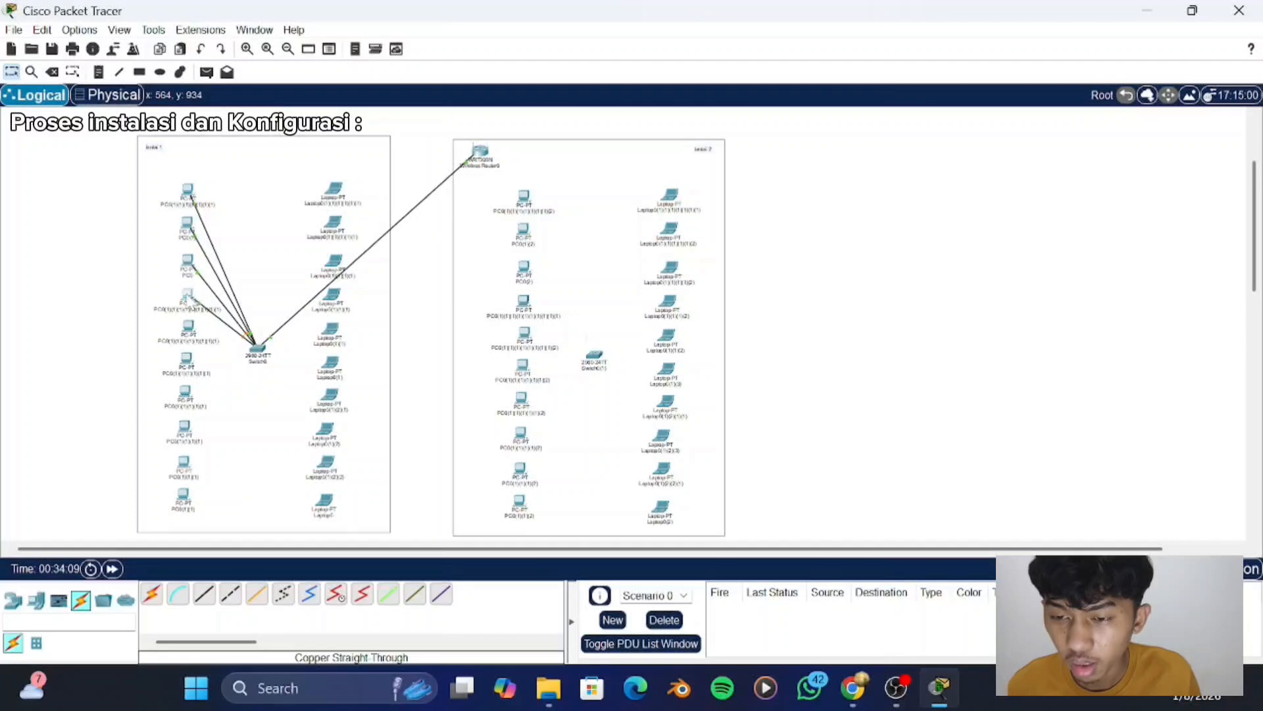
- Switch the fourth "lantai 1" PC's IPv4 configuration to DHCP and close its window
left_click(189, 300)
left_click(577, 46)
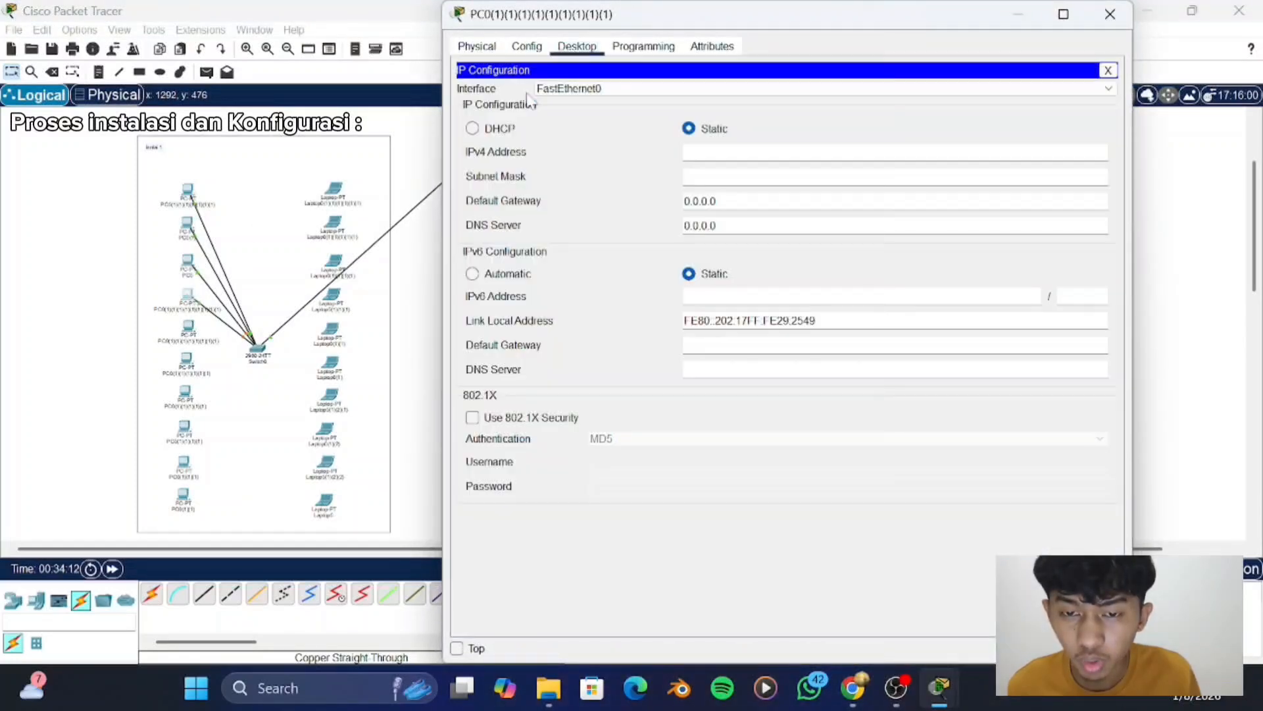
left_click(526, 96)
left_click(472, 128)
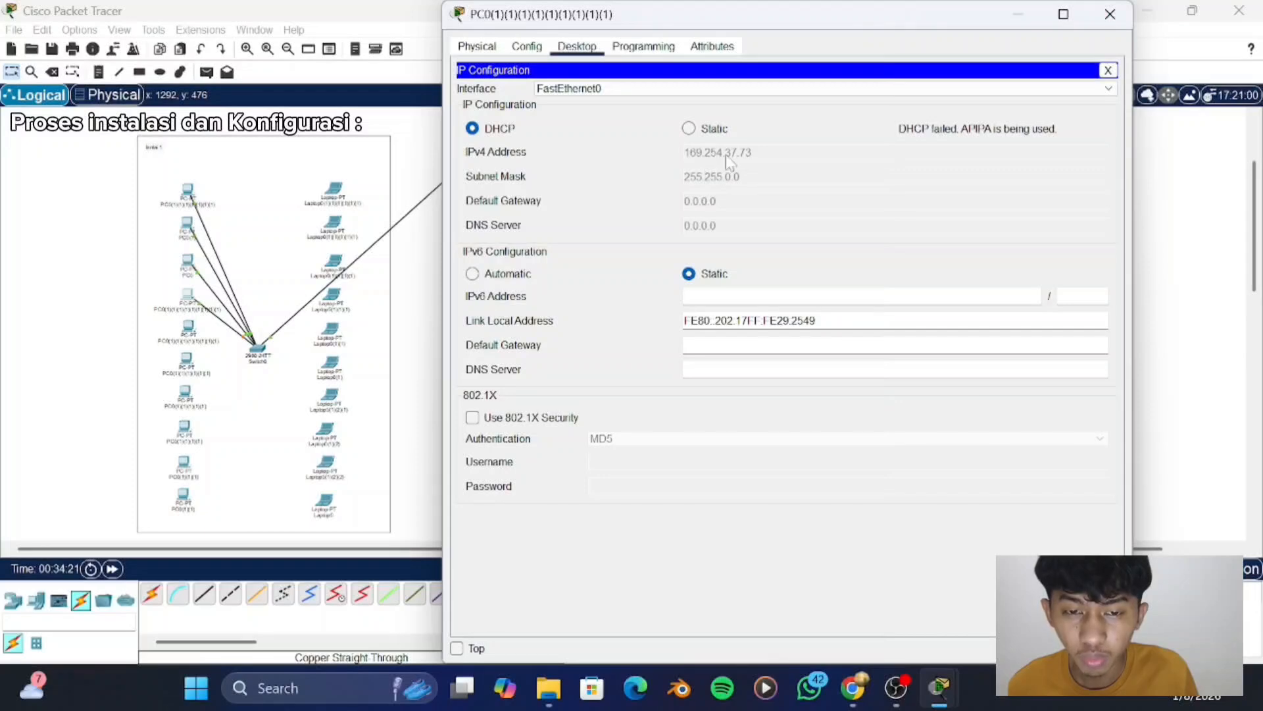
left_click(1110, 14)
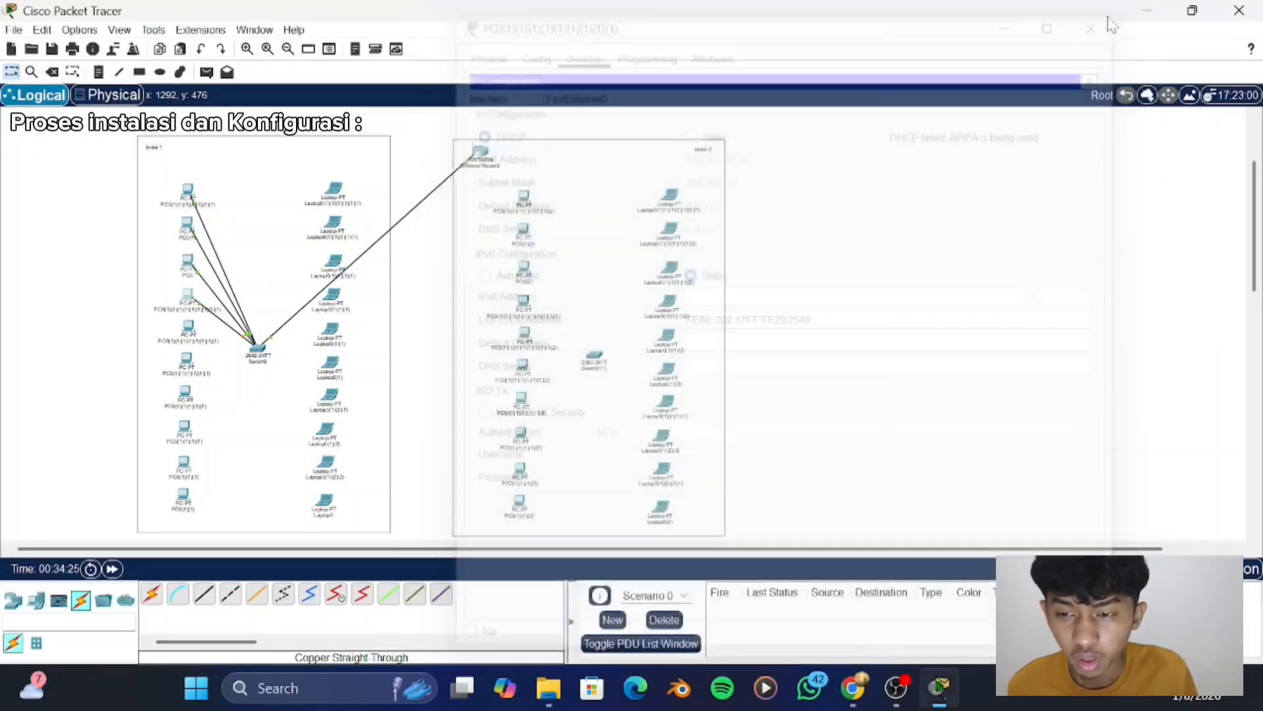
- Cable the fifth "lantai 1" PC's FastEthernet0 to the "lantai 1" switch with a copper straight-through cable
left_click(200, 599)
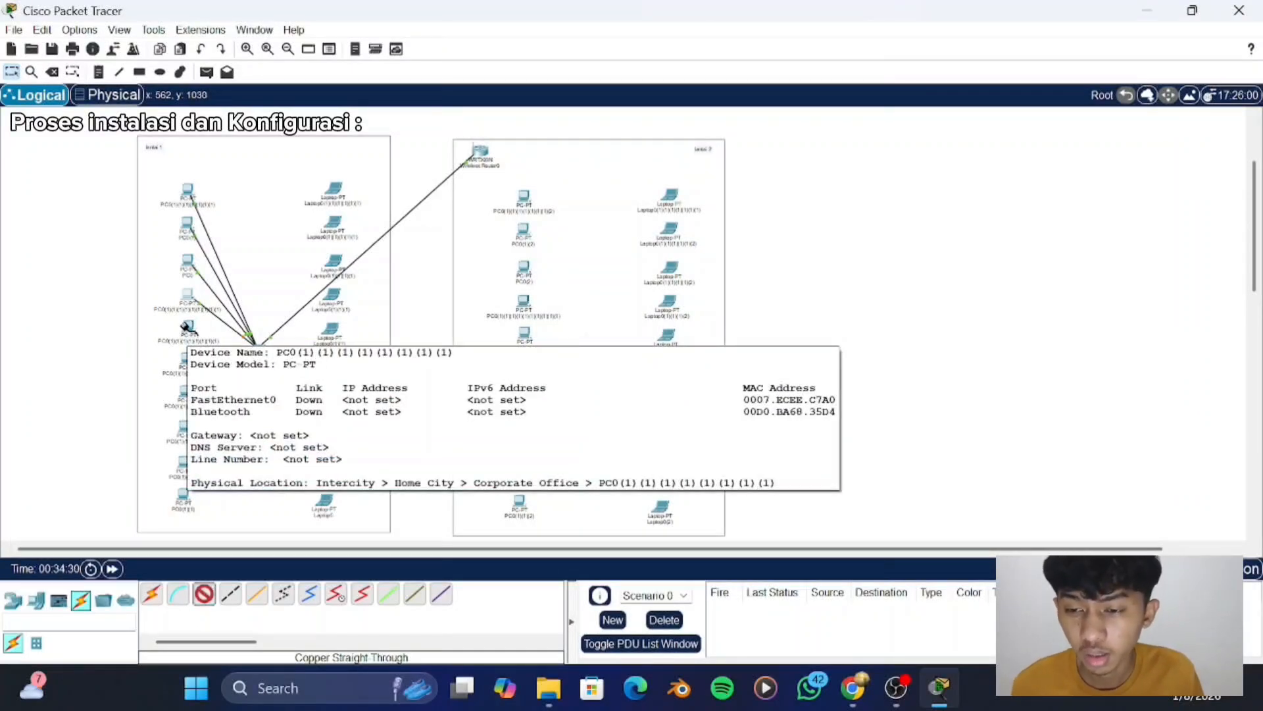
left_click(185, 328)
left_click(236, 398)
left_click(258, 348)
left_click(286, 340)
- Switch the fifth "lantai 1" PC's IPv4 configuration to DHCP and close its window
left_click(185, 327)
left_click(578, 45)
left_click(502, 110)
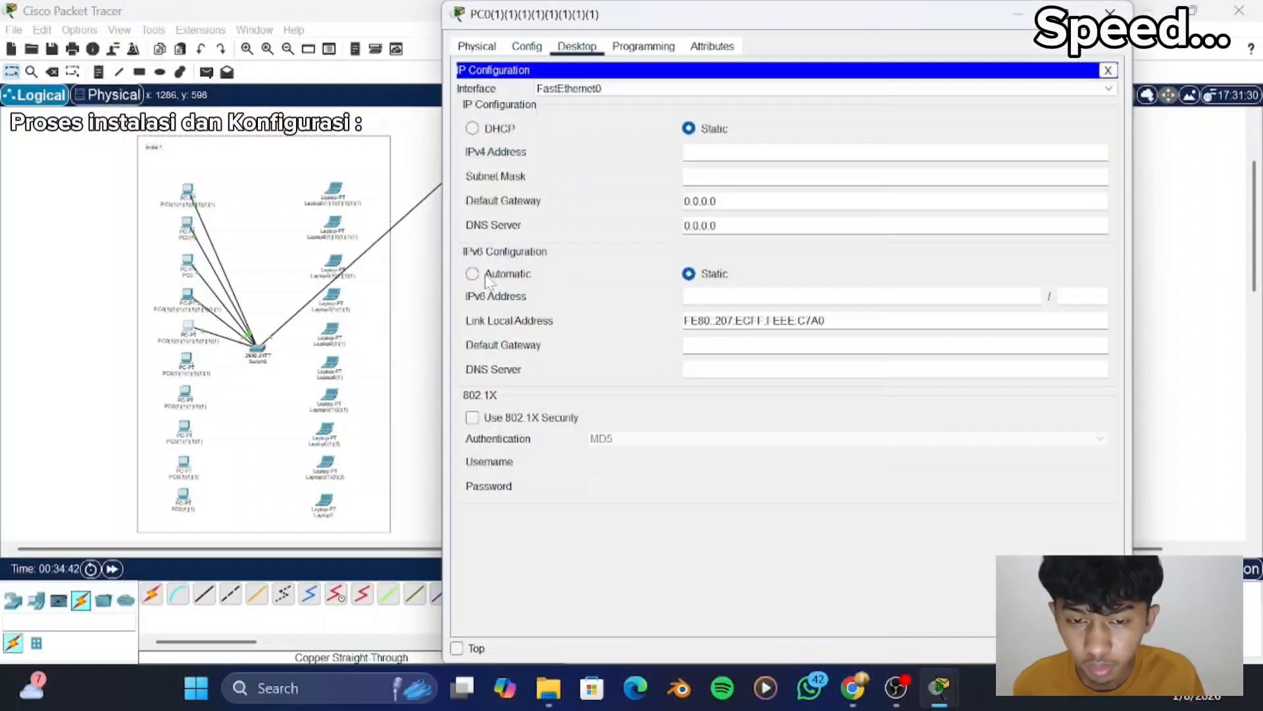
left_click(475, 129)
left_click(1117, 11)
- Cable the sixth "lantai 1" PC's FastEthernet0 to the "lantai 1" switch with a copper straight-through cable
left_click(202, 597)
left_click(185, 357)
left_click(223, 431)
left_click(257, 348)
- Switch the sixth "lantai 1" PC's IPv4 configuration to DHCP and close its window
left_click(191, 358)
left_click(577, 47)
left_click(501, 125)
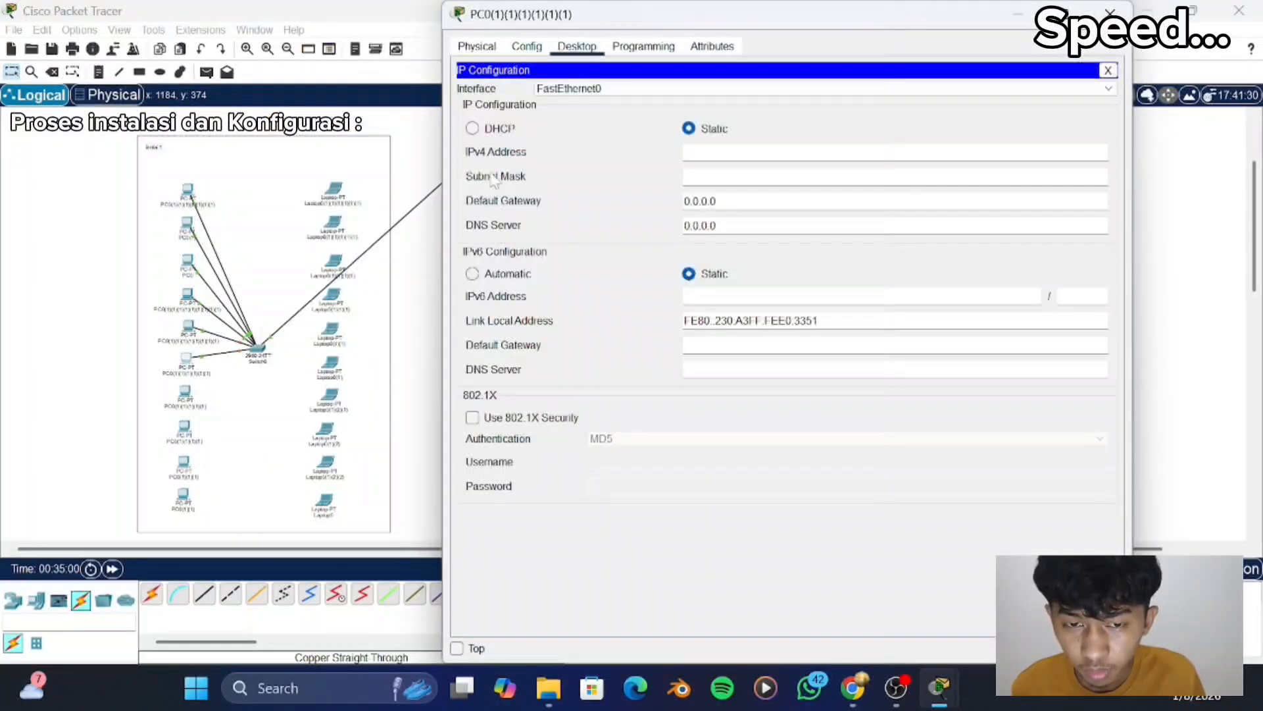
left_click(473, 128)
left_click(1111, 12)
- Cable the seventh "lantai 1" PC to the switch with a copper straight-through cable and switch its IPv4 configuration to DHCP
left_click(202, 594)
left_click(185, 393)
left_click(222, 465)
left_click(577, 47)
left_click(501, 125)
left_click(473, 128)
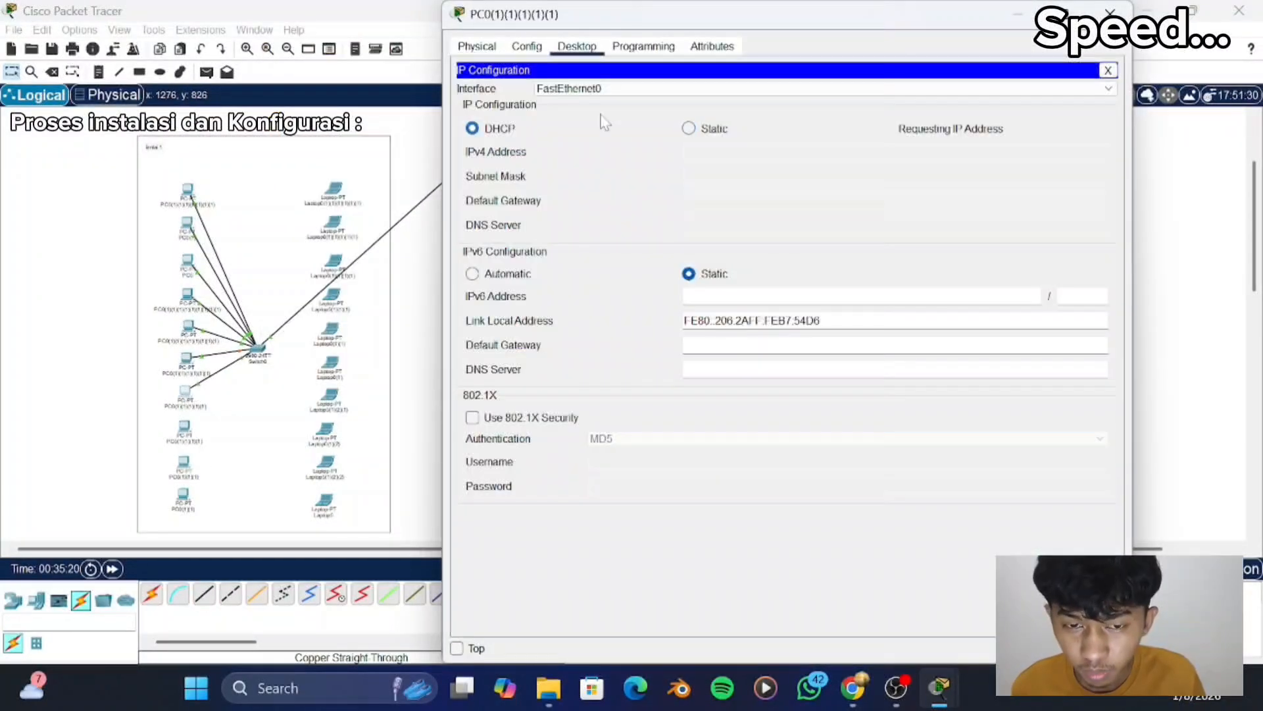
left_click(1109, 14)
- Cable the eighth "lantai 1" PC to the switch with a copper straight-through cable and switch its IPv4 configuration to DHCP
left_click(203, 594)
left_click(184, 428)
left_click(227, 500)
left_click(257, 348)
left_click(473, 128)
left_click(1109, 13)
- Cable the ninth "lantai 1" PC's FastEthernet0 to the "lantai 1" switch with a copper straight-through cable
left_click(204, 594)
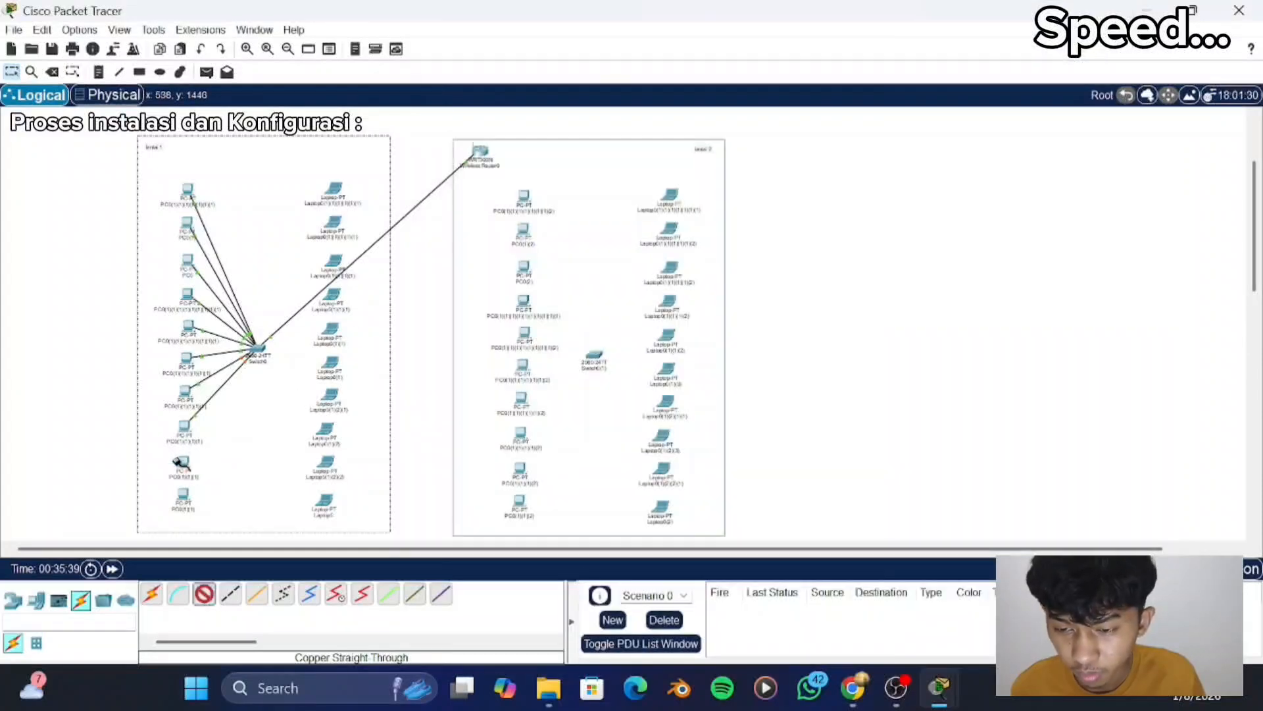
left_click(183, 463)
left_click(225, 535)
left_click(259, 348)
- Switch the ninth "lantai 1" PC's IPv4 configuration to DHCP and close its window
left_click(184, 463)
left_click(577, 47)
left_click(520, 105)
left_click(473, 128)
left_click(1109, 13)
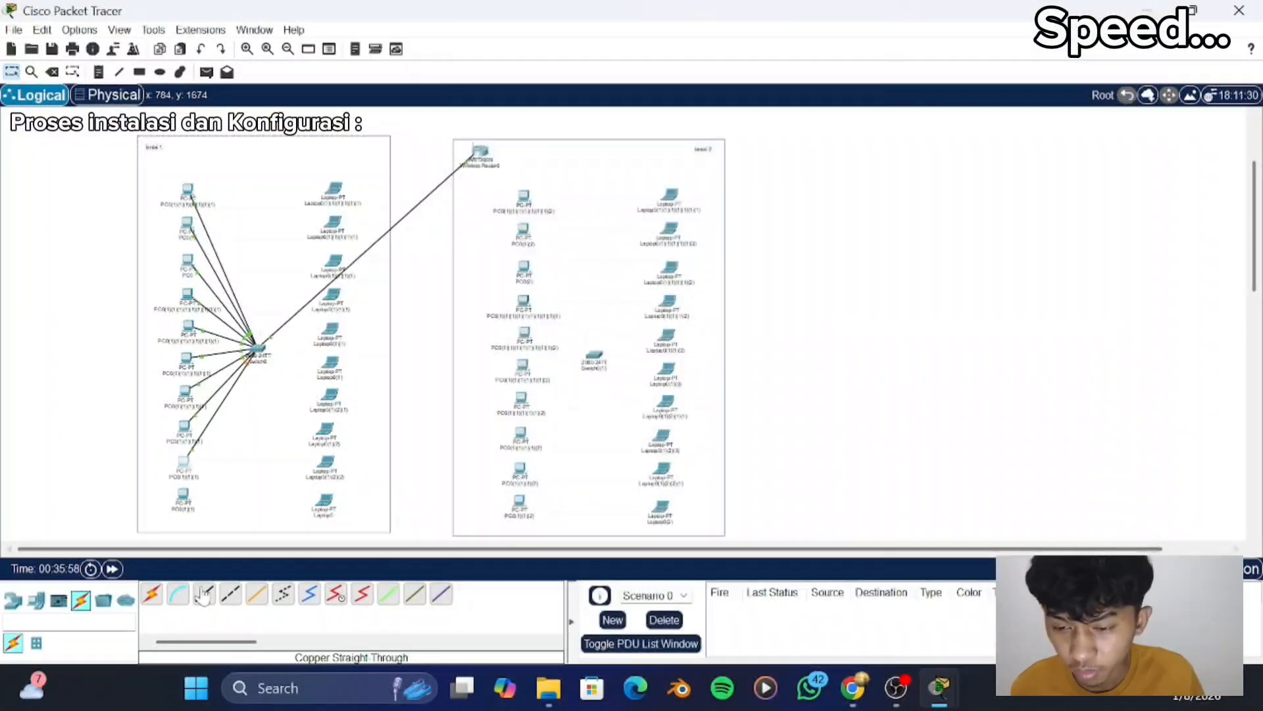
- Cable the tenth "lantai 1" PC's FastEthernet0 to the "lantai 1" switch with a copper straight-through cable
left_click(204, 594)
left_click(184, 496)
left_click(226, 568)
left_click(258, 348)
left_click(299, 492)
left_click(1109, 136)
- Check the IP configuration of the seventh, eighth and ninth "lantai 1" PCs
left_click(185, 393)
left_click(517, 99)
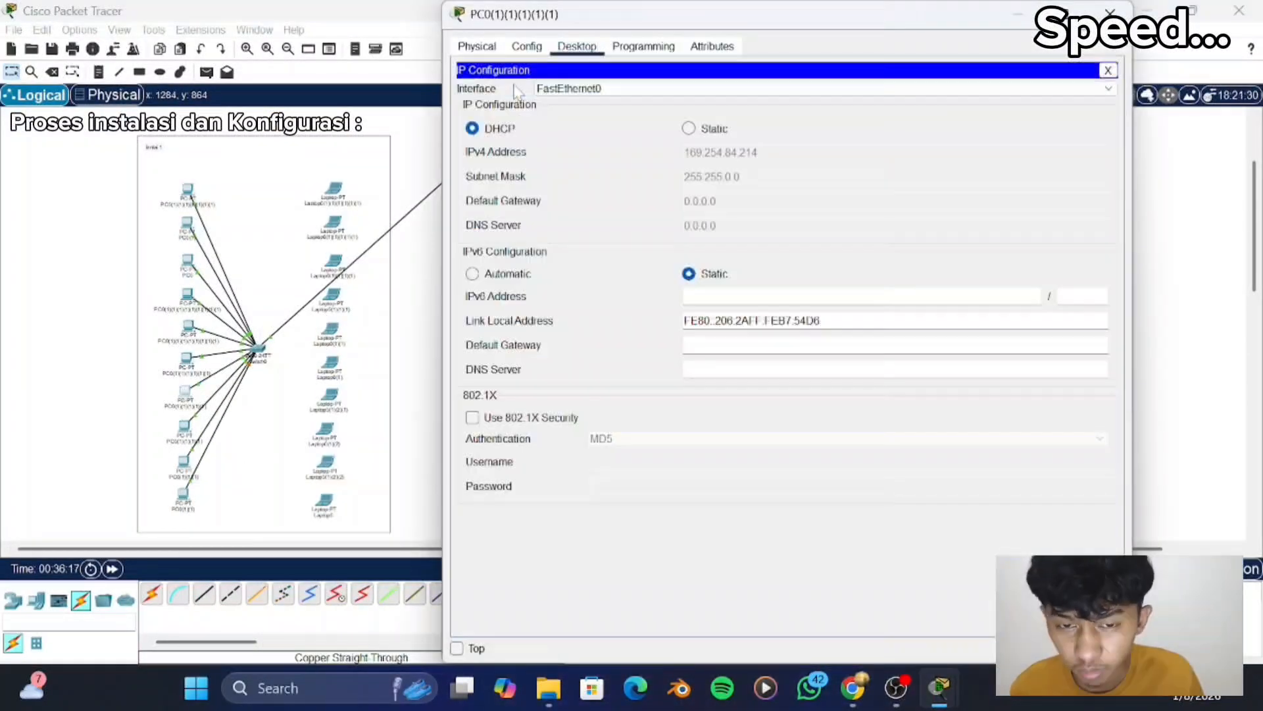
left_click(1110, 13)
left_click(184, 428)
left_click(517, 102)
left_click(1109, 13)
left_click(184, 462)
left_click(520, 102)
left_click(1110, 13)
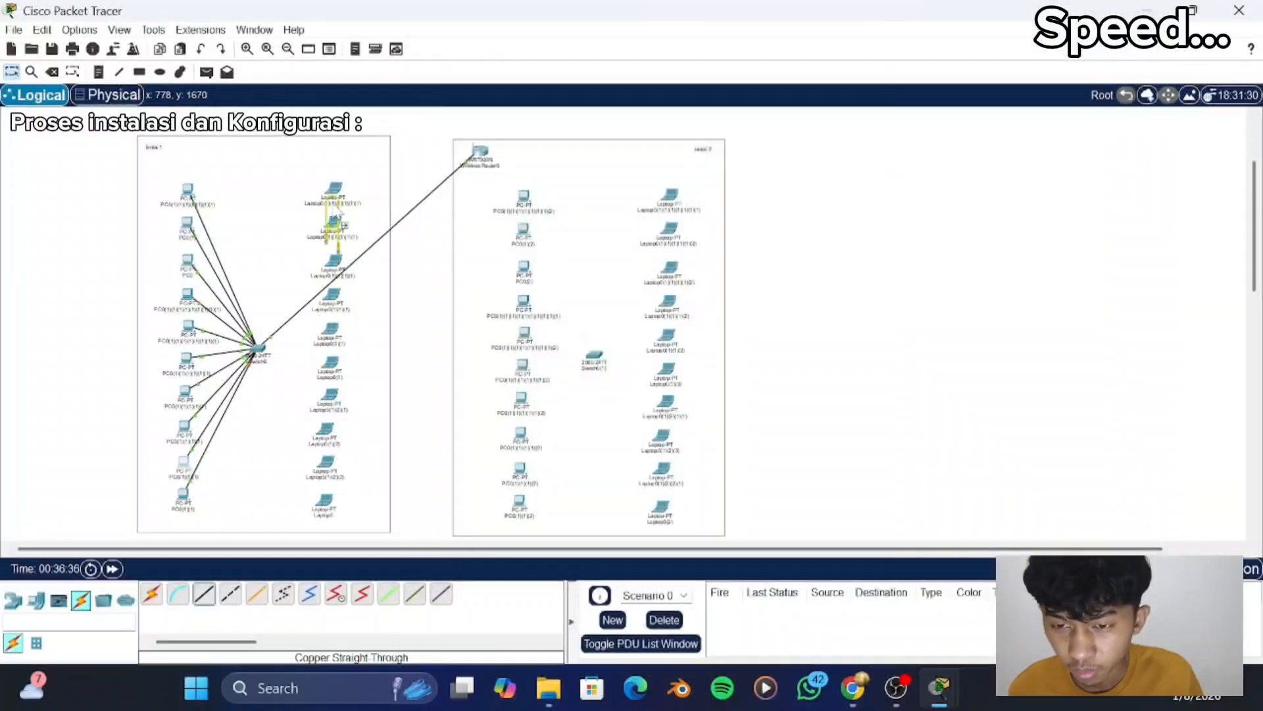
- Cable the first "lantai 1" laptop to the switch with a copper straight-through cable, and open and close its device window
left_click(203, 594)
left_click(335, 190)
left_click(377, 262)
left_click(259, 348)
left_click(302, 412)
left_click(334, 190)
left_click(1110, 13)
- Cable the second and third "lantai 1" laptops to the switch with copper straight-through cables
left_click(203, 594)
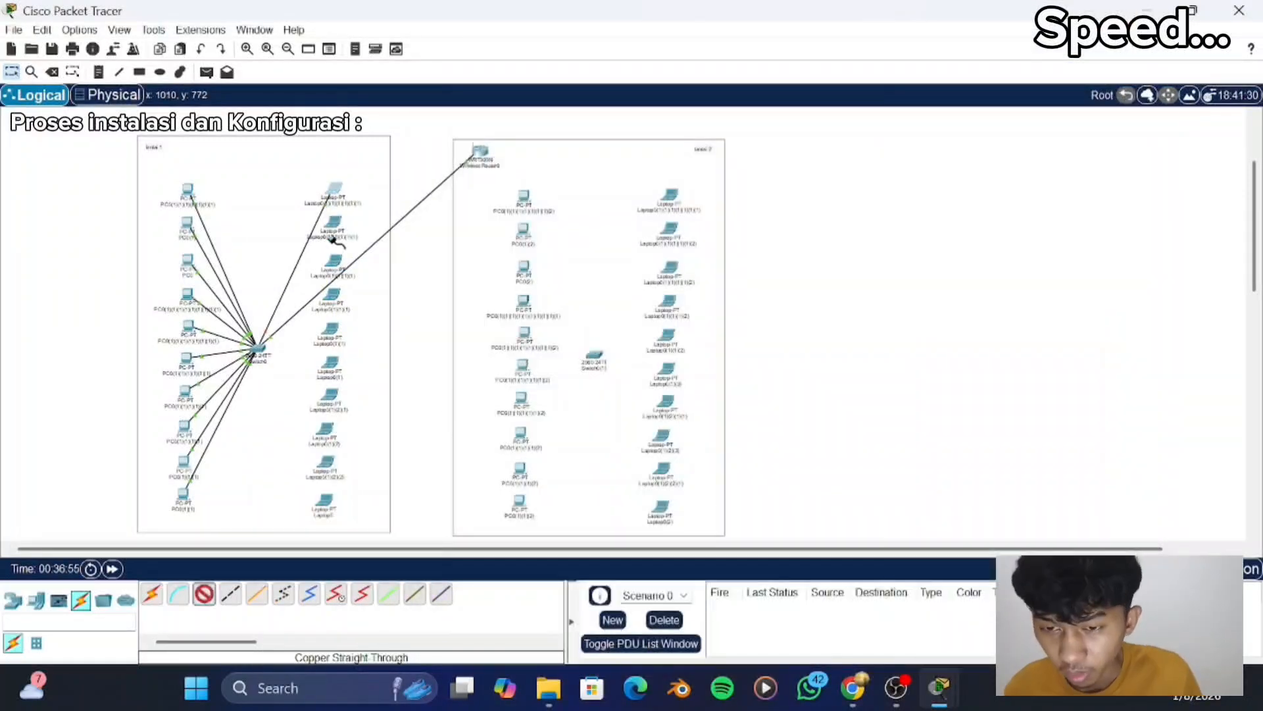
left_click(333, 227)
left_click(369, 300)
left_click(258, 348)
left_click(316, 384)
left_click(203, 594)
left_click(337, 263)
- Switch the second "lantai 1" laptop's IPv4 configuration to DHCP and close its window
left_click(334, 224)
left_click(578, 46)
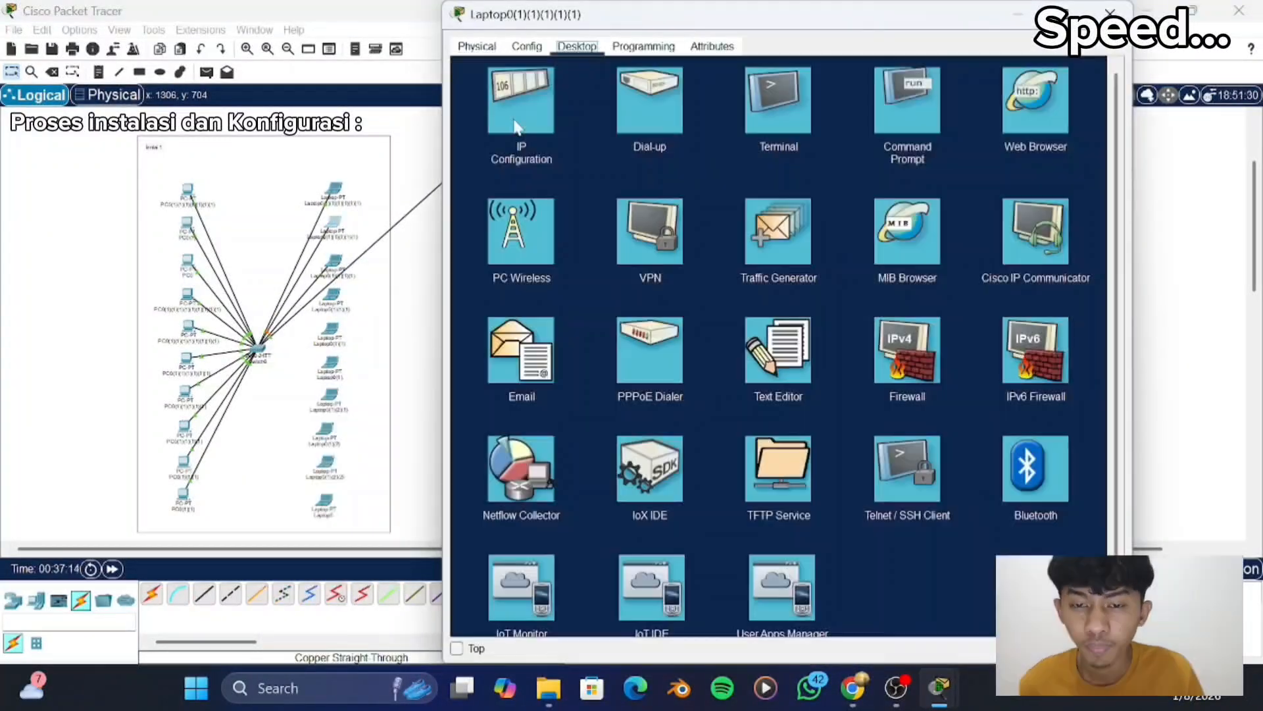
left_click(517, 125)
left_click(485, 135)
left_click(1109, 14)
- Switch the third "lantai 1" laptop's IPv4 configuration to DHCP
left_click(334, 262)
left_click(578, 46)
left_click(534, 104)
- Cable the fourth "lantai 1" laptop's FastEthernet0 to the switch with a copper straight-through cable, and open and close its device window
left_click(204, 594)
left_click(336, 298)
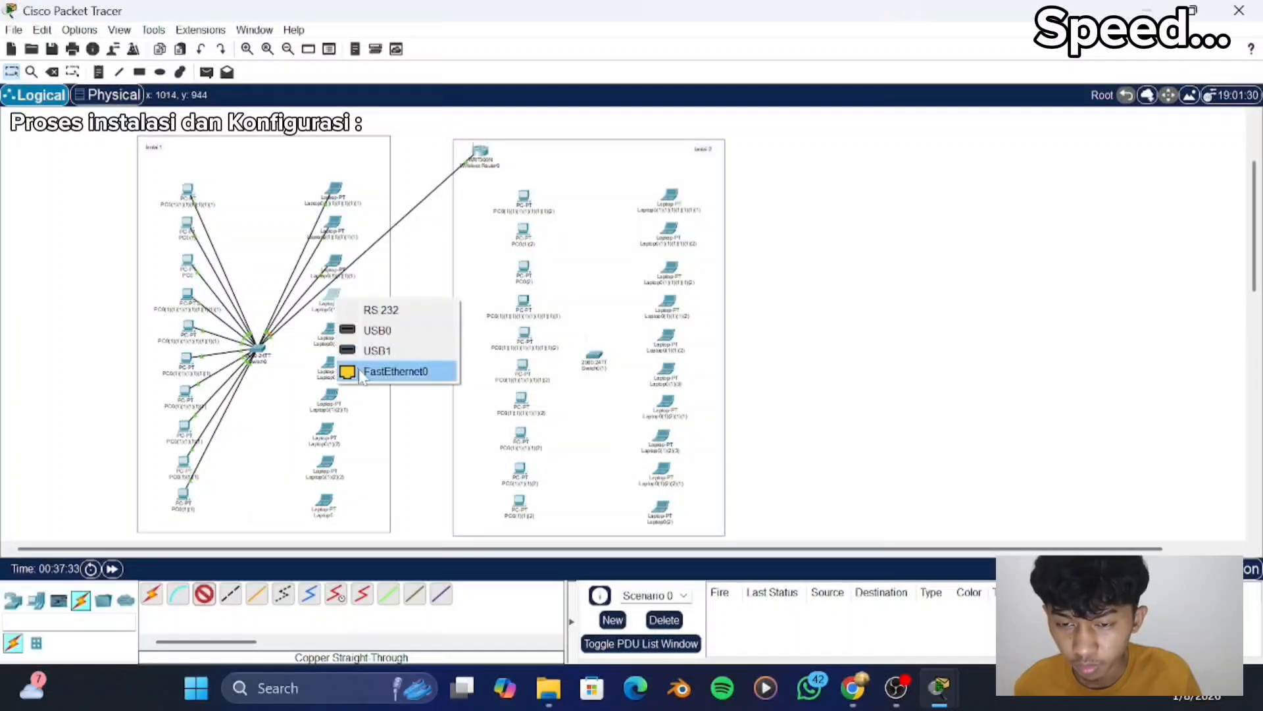
left_click(372, 372)
left_click(258, 348)
left_click(332, 296)
left_click(1109, 14)
- Cable the fifth "lantai 1" laptop's FastEthernet0 to the switch's FastEthernet0/15 with a copper straight-through cable
left_click(203, 595)
left_click(329, 334)
left_click(389, 406)
left_click(259, 348)
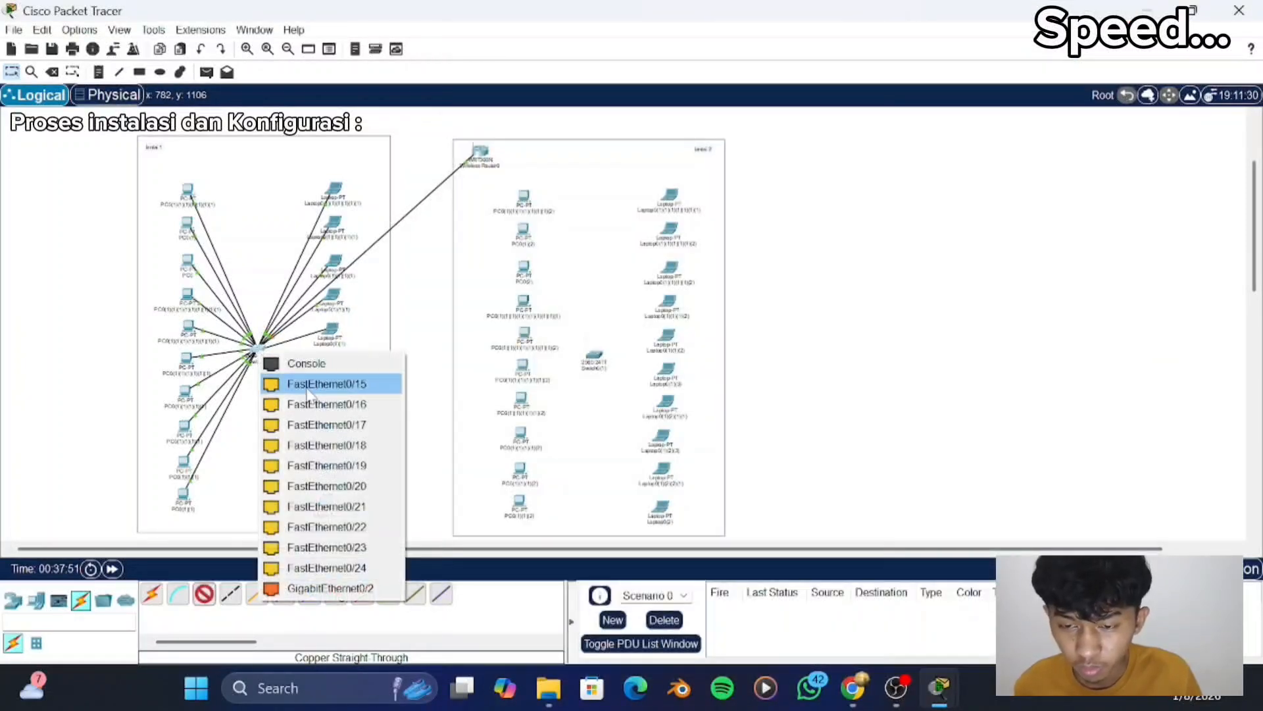
left_click(316, 384)
- Switch the fifth "lantai 1" laptop's IPv4 configuration to DHCP and close its window
left_click(331, 330)
left_click(475, 129)
left_click(1109, 13)
- Cable the sixth "lantai 1" laptop's FastEthernet0 to the switch with a copper straight-through cable
left_click(204, 594)
left_click(328, 367)
left_click(387, 441)
left_click(259, 348)
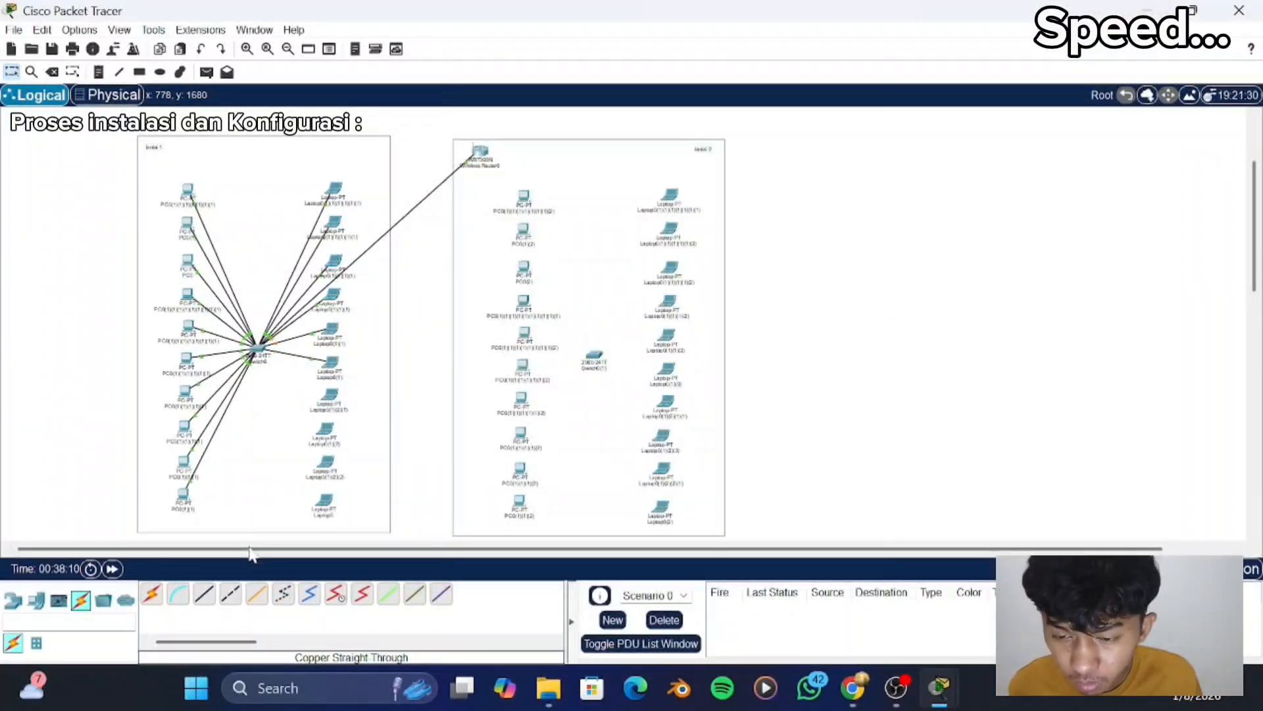
- Cable the seventh "lantai 1" laptop's FastEthernet0 to the switch with a copper straight-through cable
left_click(204, 595)
left_click(329, 398)
left_click(711, 368)
left_click(329, 398)
left_click(356, 471)
left_click(256, 347)
- Switch the sixth "lantai 1" laptop's IPv4 configuration to DHCP, and visit the seventh laptop's desktop applications
left_click(330, 373)
left_click(575, 46)
left_click(493, 118)
left_click(477, 128)
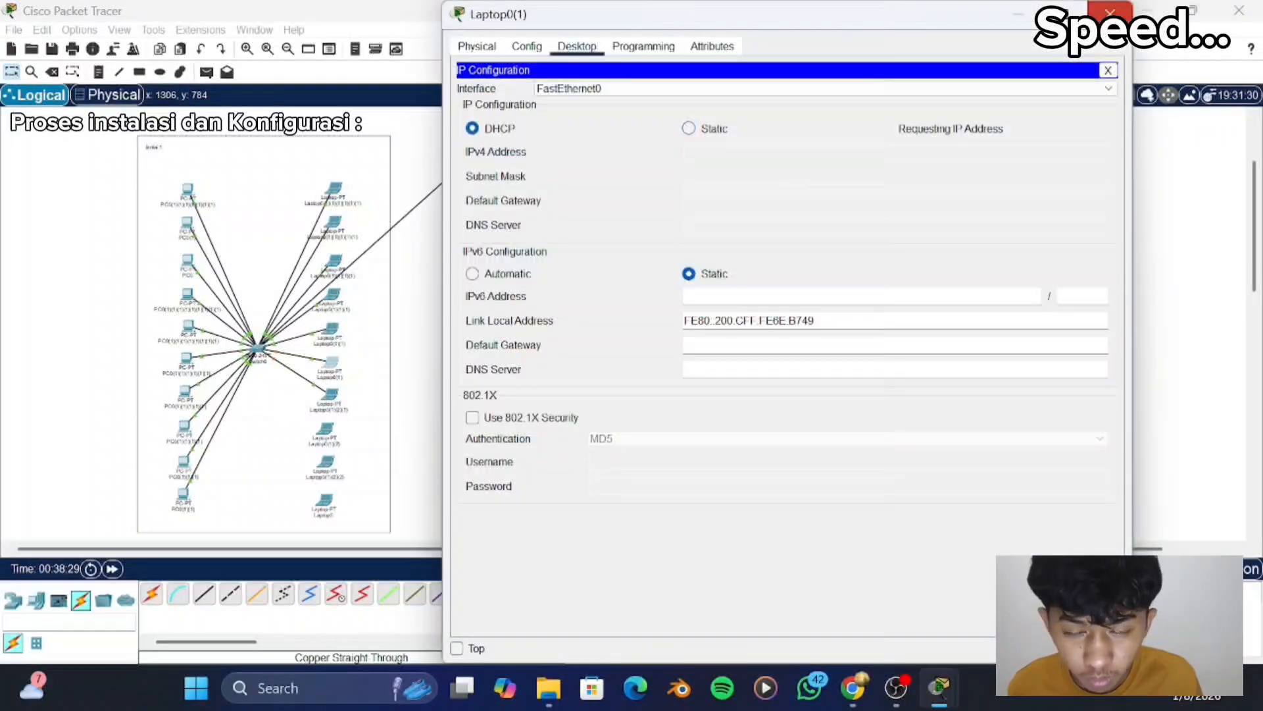
left_click(1109, 12)
left_click(330, 396)
left_click(575, 45)
left_click(1109, 11)
- Cable the eighth "lantai 1" laptop to the switch with a copper straight-through cable, and visit its desktop applications
left_click(203, 594)
left_click(327, 430)
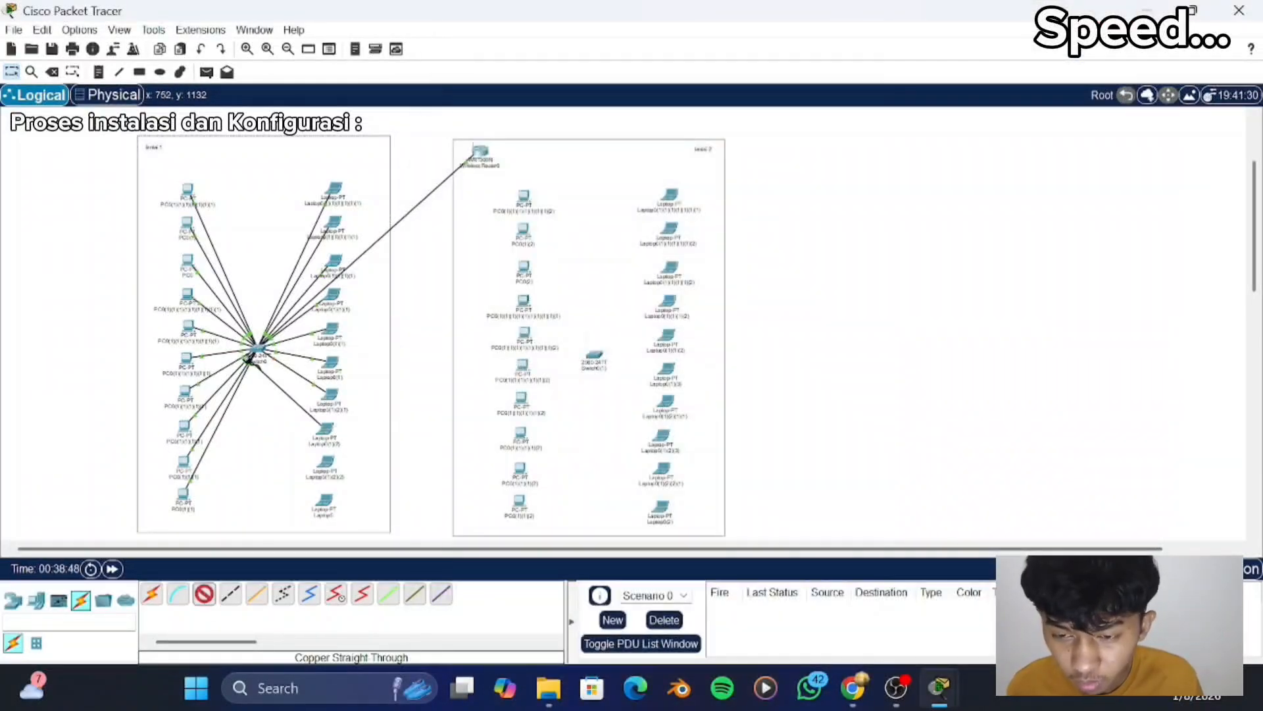
left_click(256, 348)
left_click(326, 430)
left_click(575, 45)
left_click(1109, 12)
- Cable the ninth "lantai 1" laptop's FastEthernet0 to the switch with a copper straight-through cable
left_click(203, 594)
left_click(328, 464)
left_click(382, 542)
left_click(257, 348)
- Switch the ninth "lantai 1" laptop's IPv4 configuration to DHCP and close its window
left_click(326, 463)
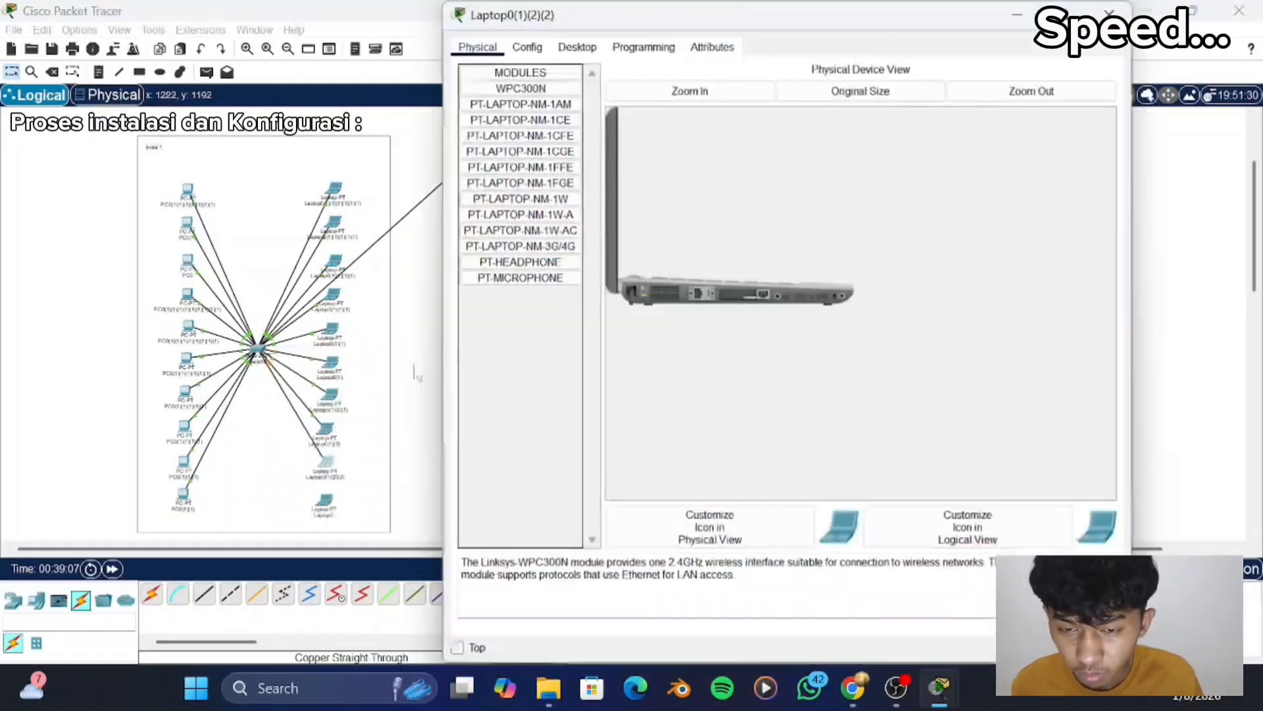
left_click(575, 45)
left_click(477, 128)
left_click(1109, 12)
- Cable the tenth "lantai 1" laptop to the switch with a copper straight-through cable
left_click(203, 594)
left_click(325, 501)
left_click(257, 348)
- Switch the tenth "lantai 1" laptop's IPv4 configuration to DHCP and close its window
left_click(325, 500)
left_click(576, 46)
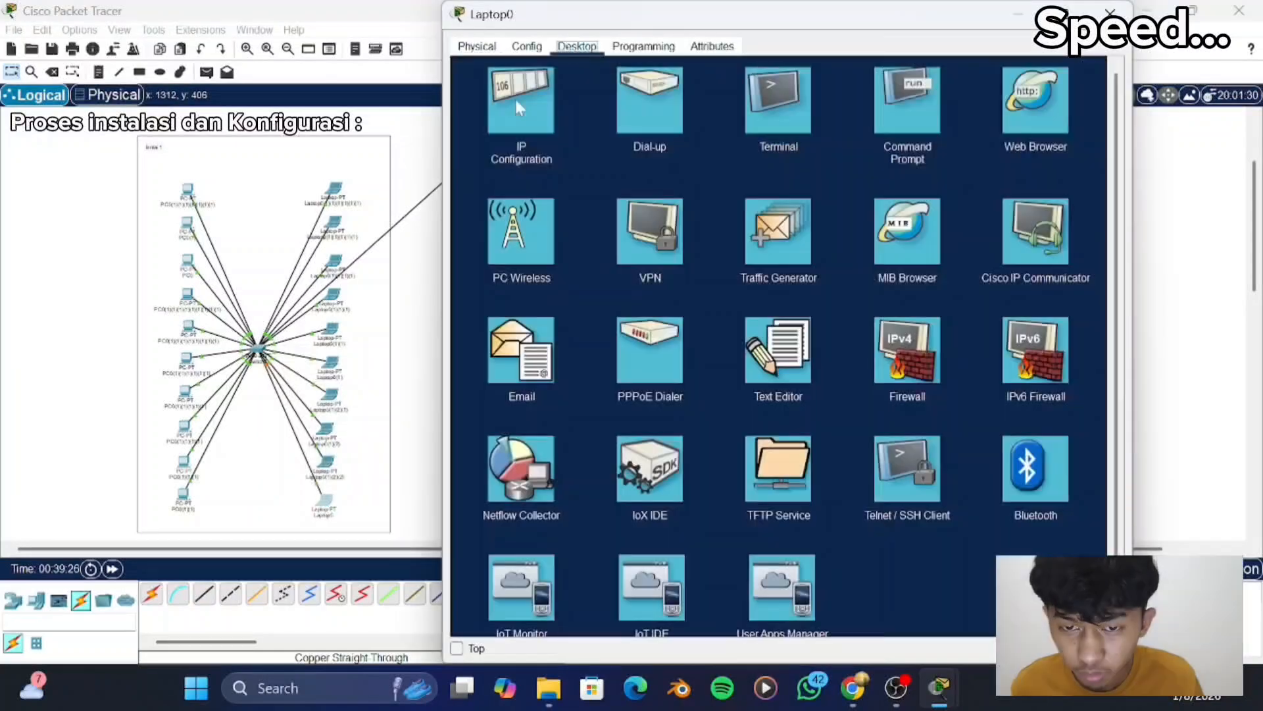
left_click(520, 104)
left_click(474, 127)
left_click(1109, 12)
- Check the device windows of the ninth, fifth and eighth "lantai 1" laptops
left_click(327, 463)
left_click(1109, 12)
left_click(332, 333)
left_click(1109, 12)
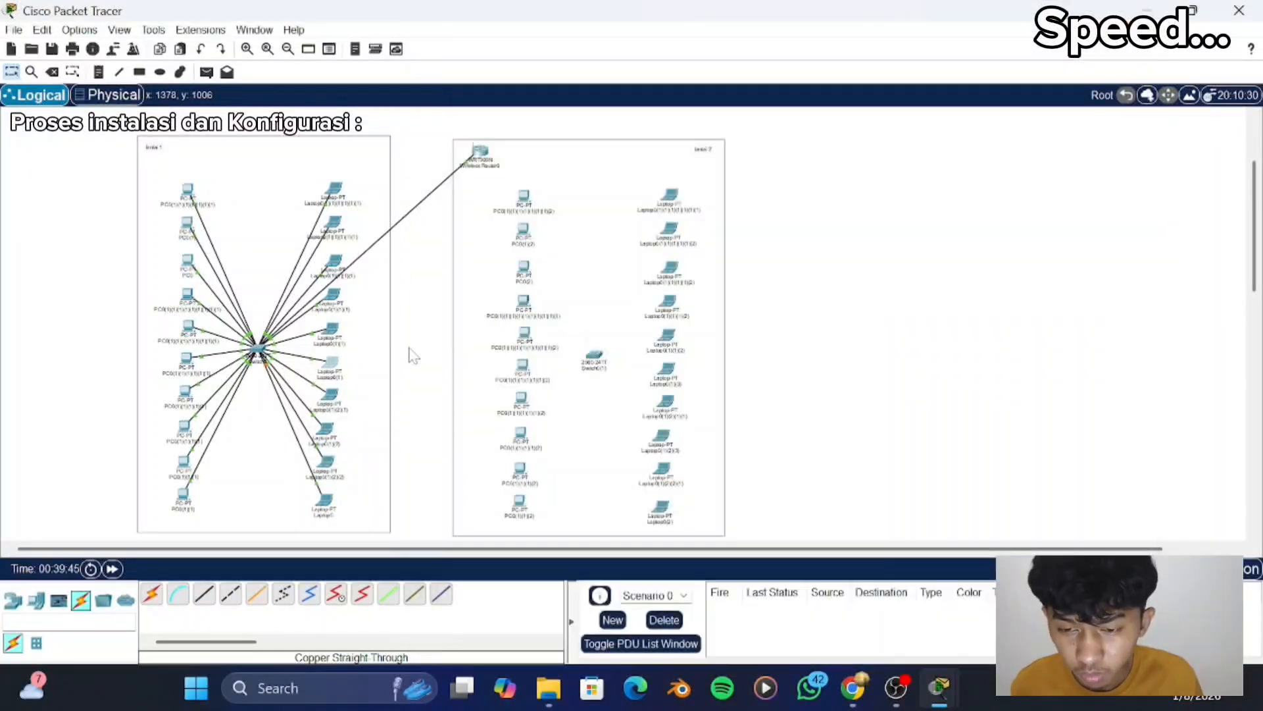
left_click(327, 430)
left_click(1110, 12)
- Simulate a simple PDU from the first "lantai 1" PC to a laptop, clear the scenario and return to realtime mode
left_click(207, 72)
left_click(188, 191)
left_click(1231, 569)
left_click(1137, 376)
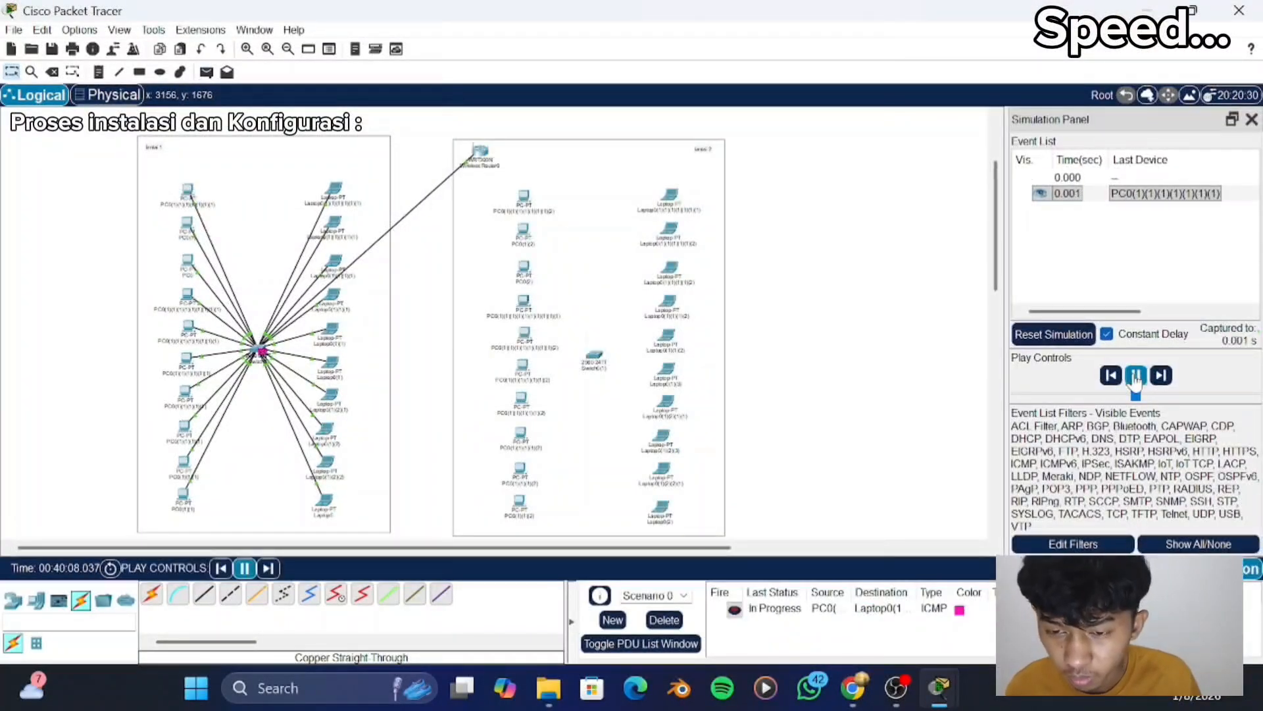
left_click(1135, 377)
left_click(664, 620)
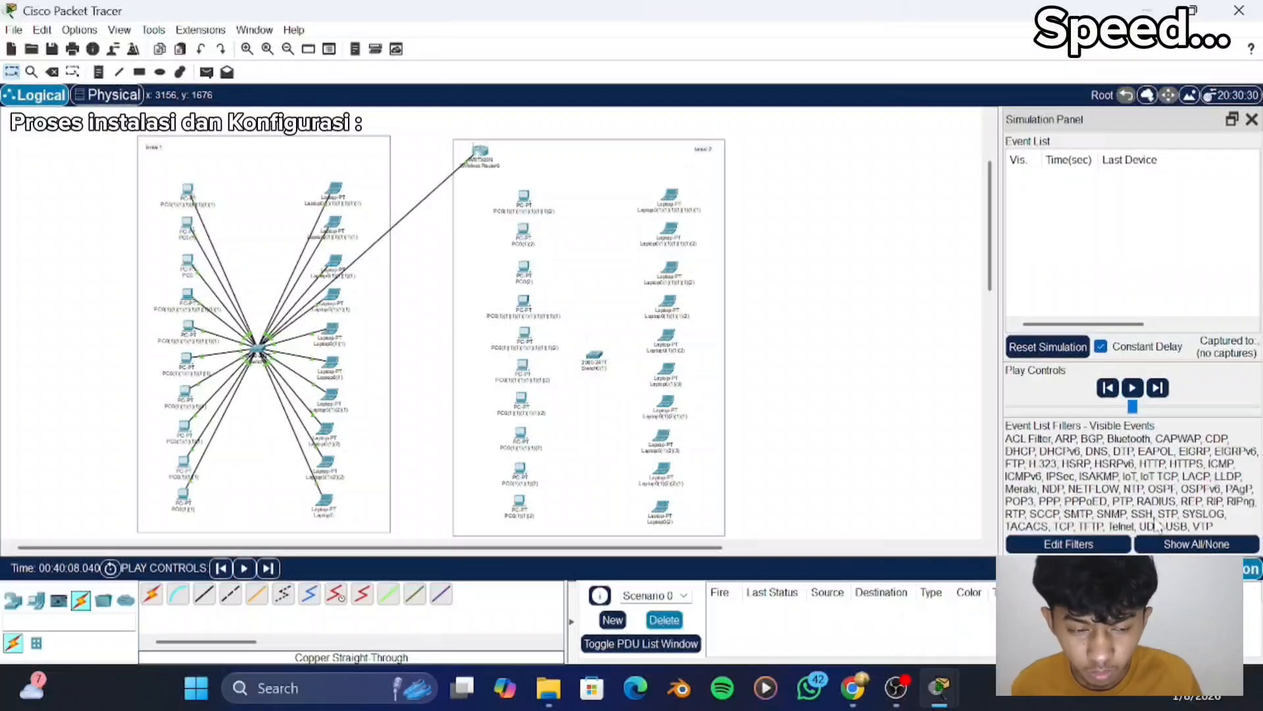
left_click(1145, 568)
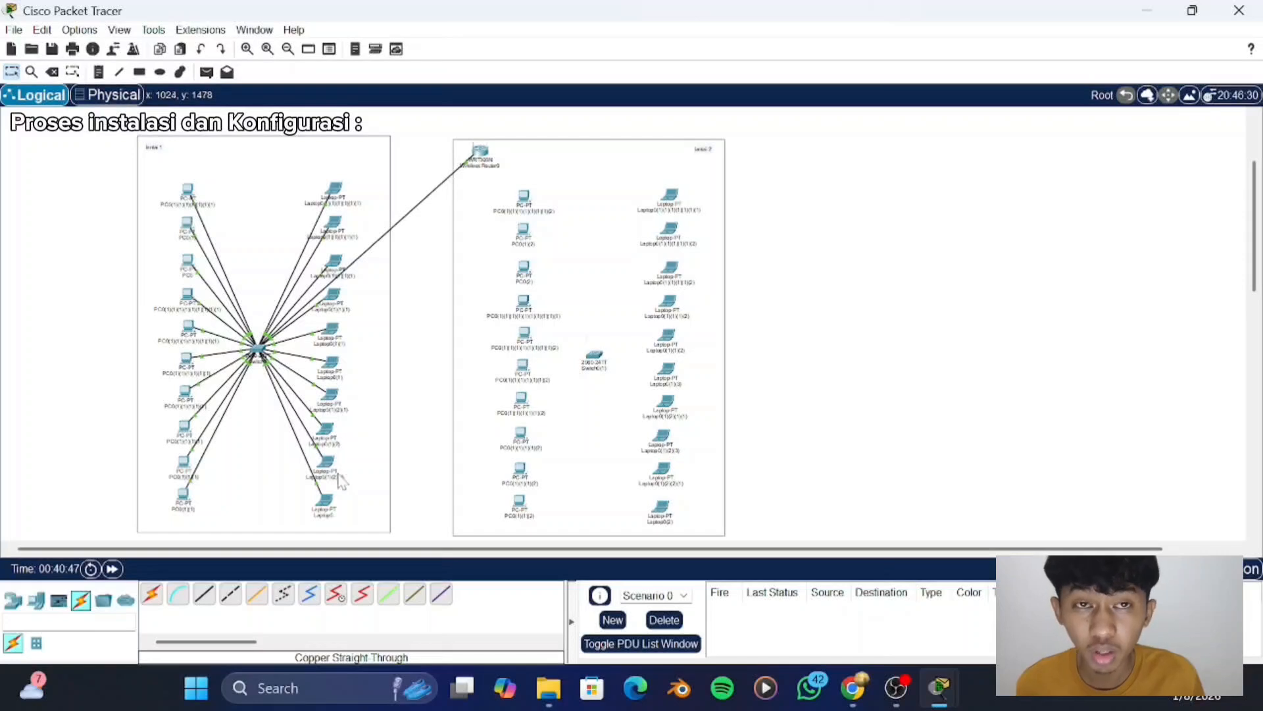
- Check the IP configuration of the third "lantai 1" PC, PC0, and close its window
mouse_move(340, 479)
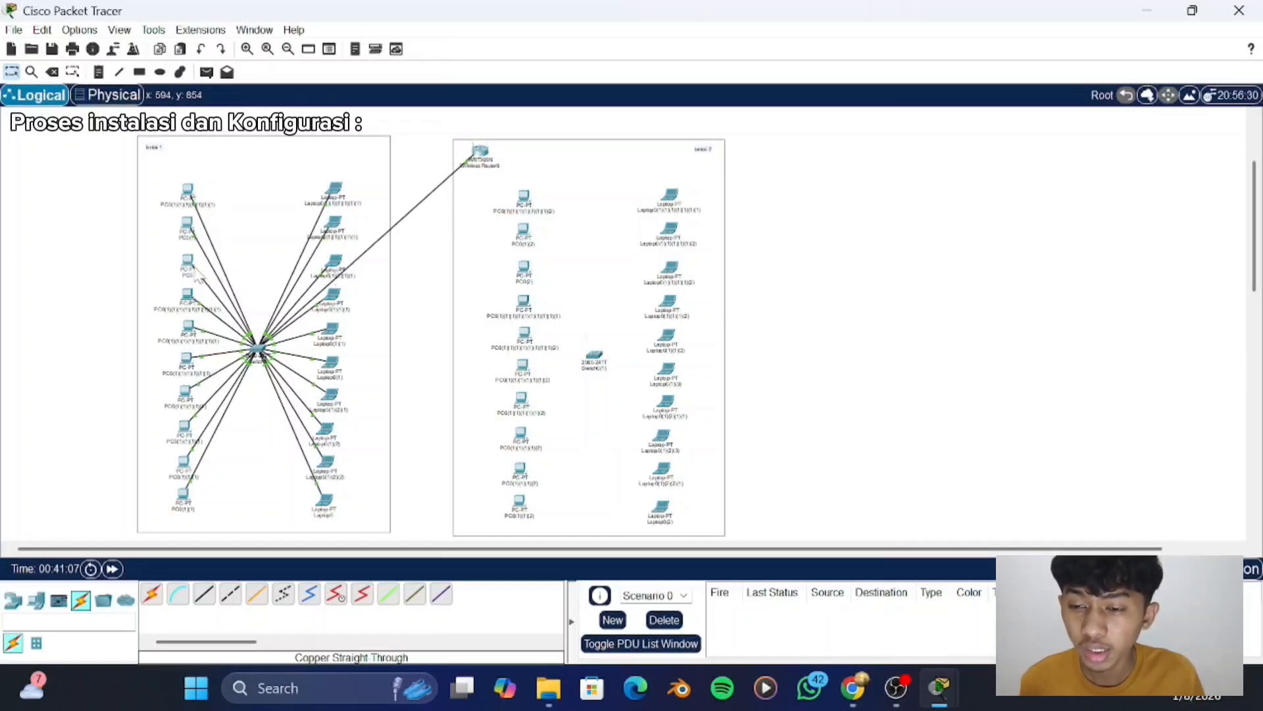
mouse_move(196, 276)
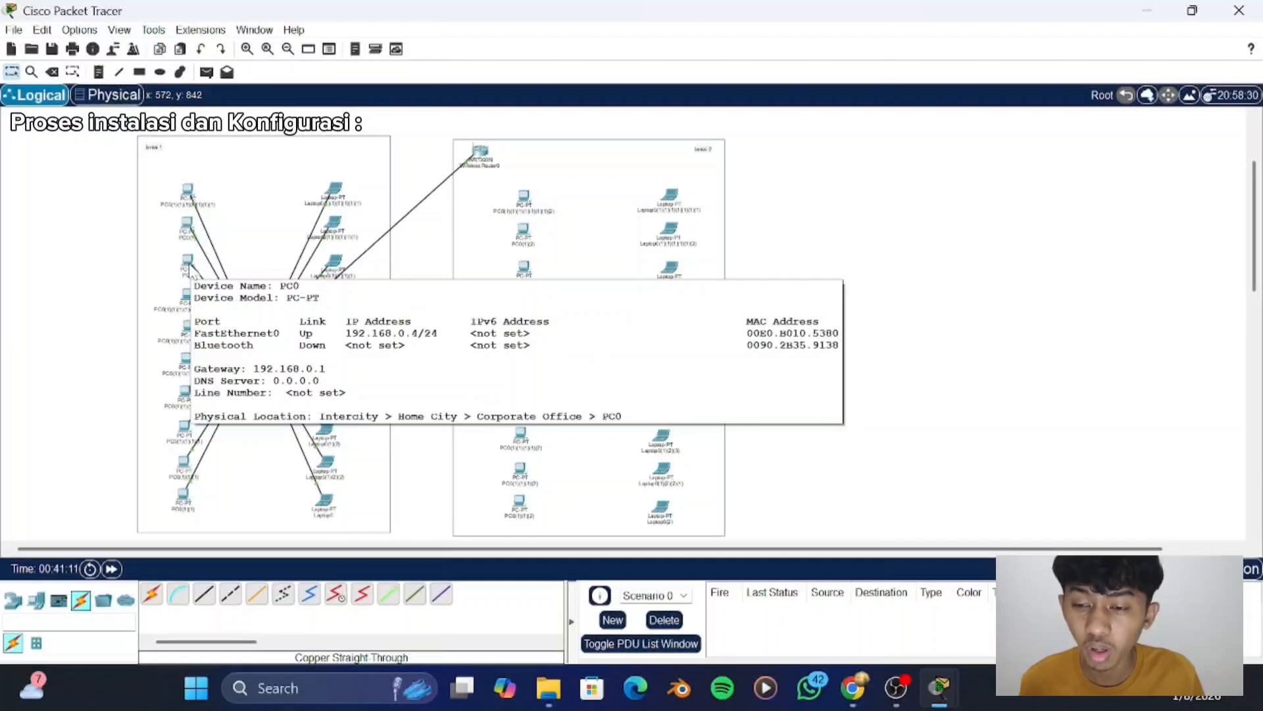
left_click(190, 267)
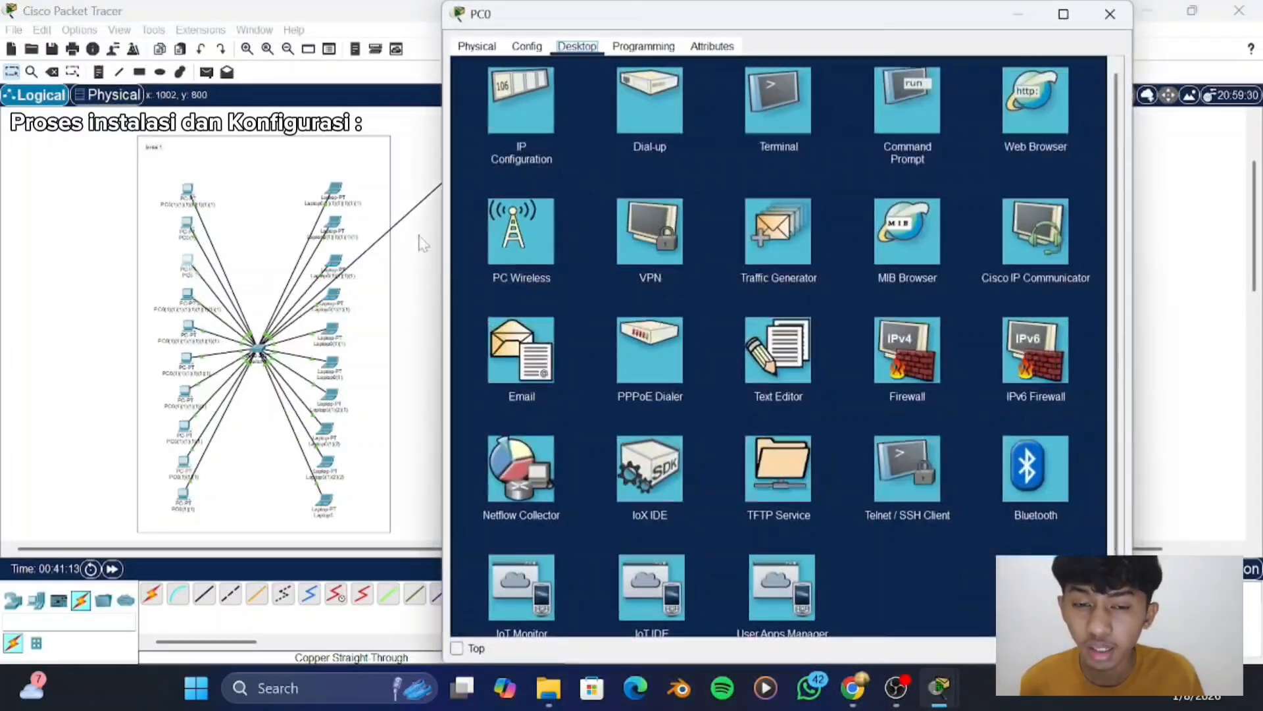
left_click(508, 100)
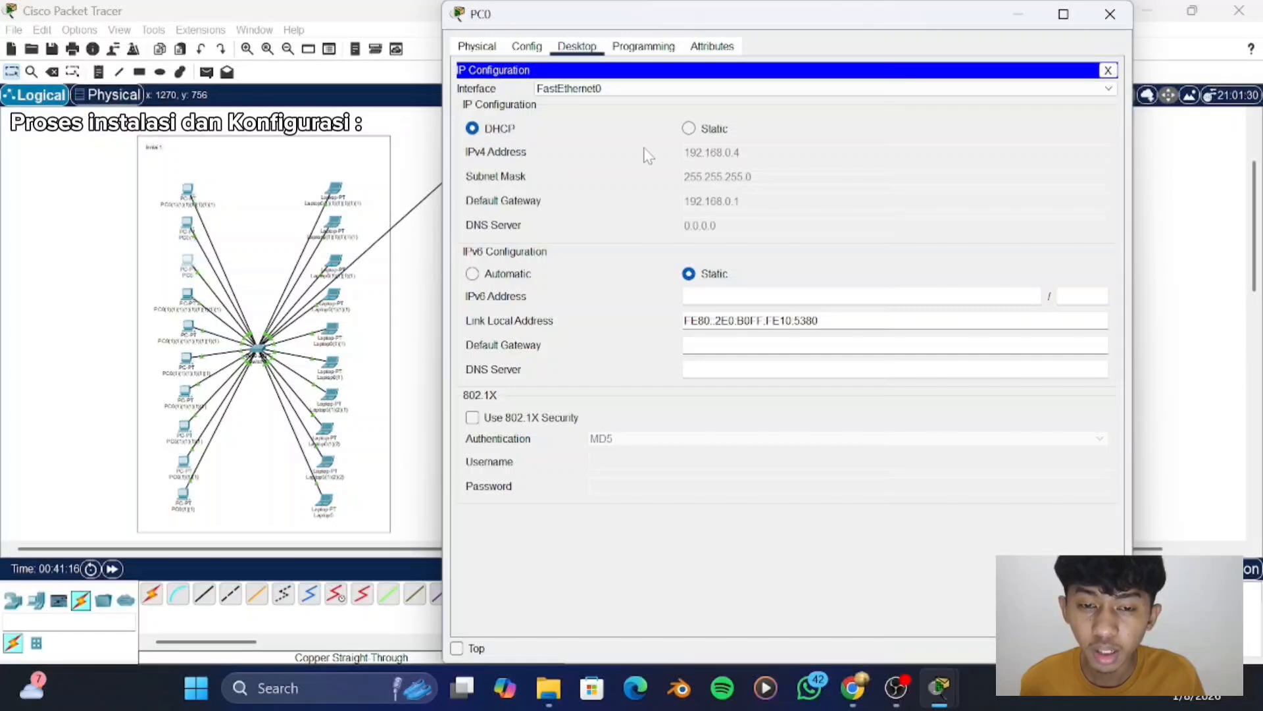
left_click(1110, 14)
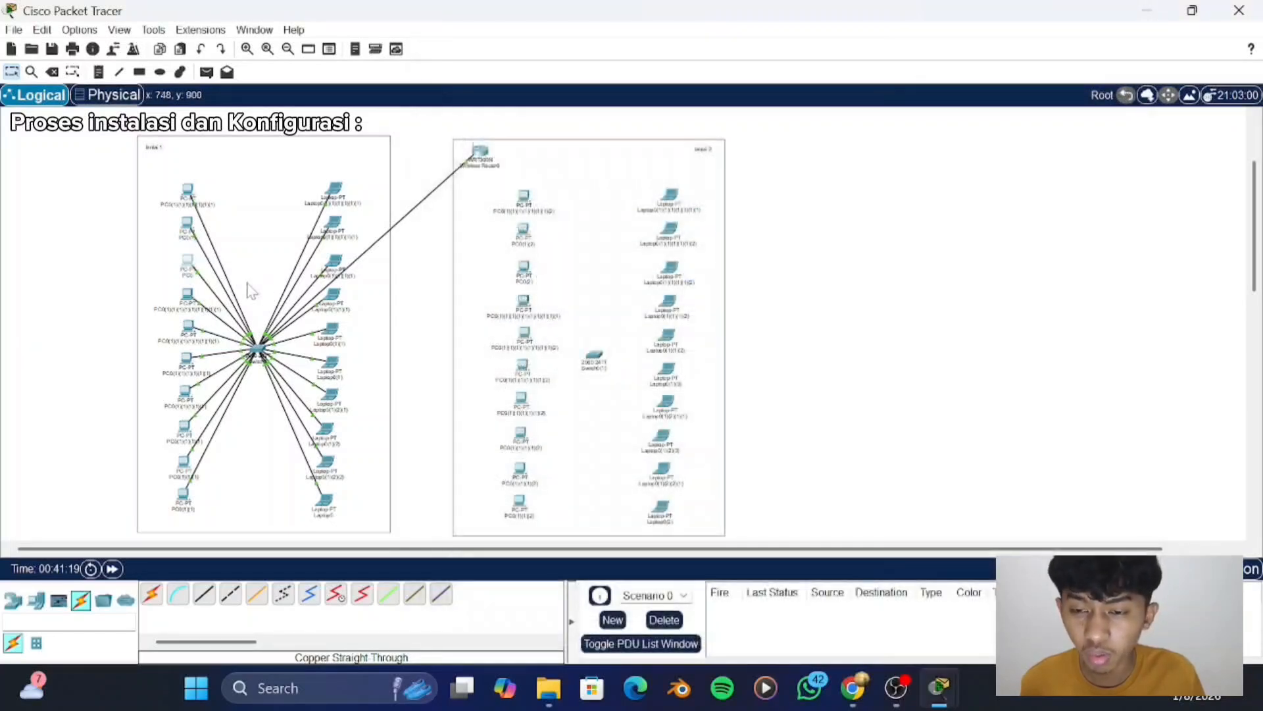
- Ping 192.168.0.4 from the third "lantai 1" laptop's command prompt and close its window
left_click(333, 262)
left_click(906, 89)
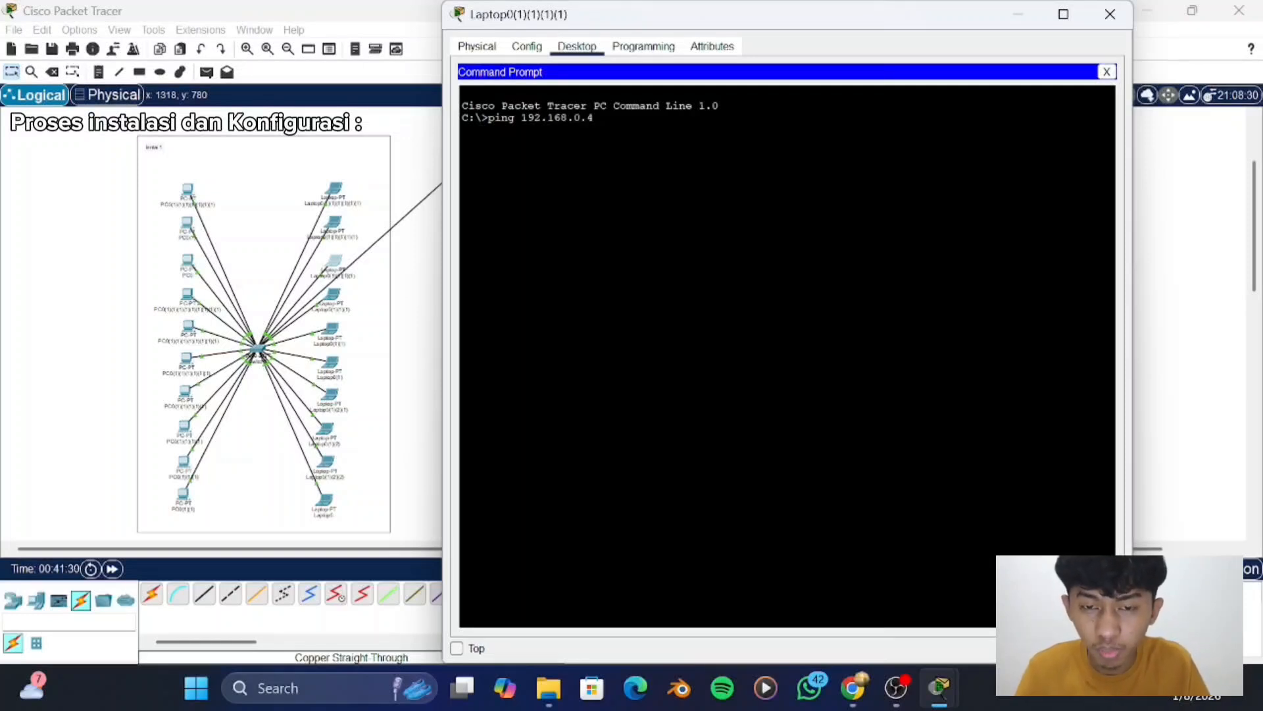
type("ping 192.168.0.4")
key("Return")
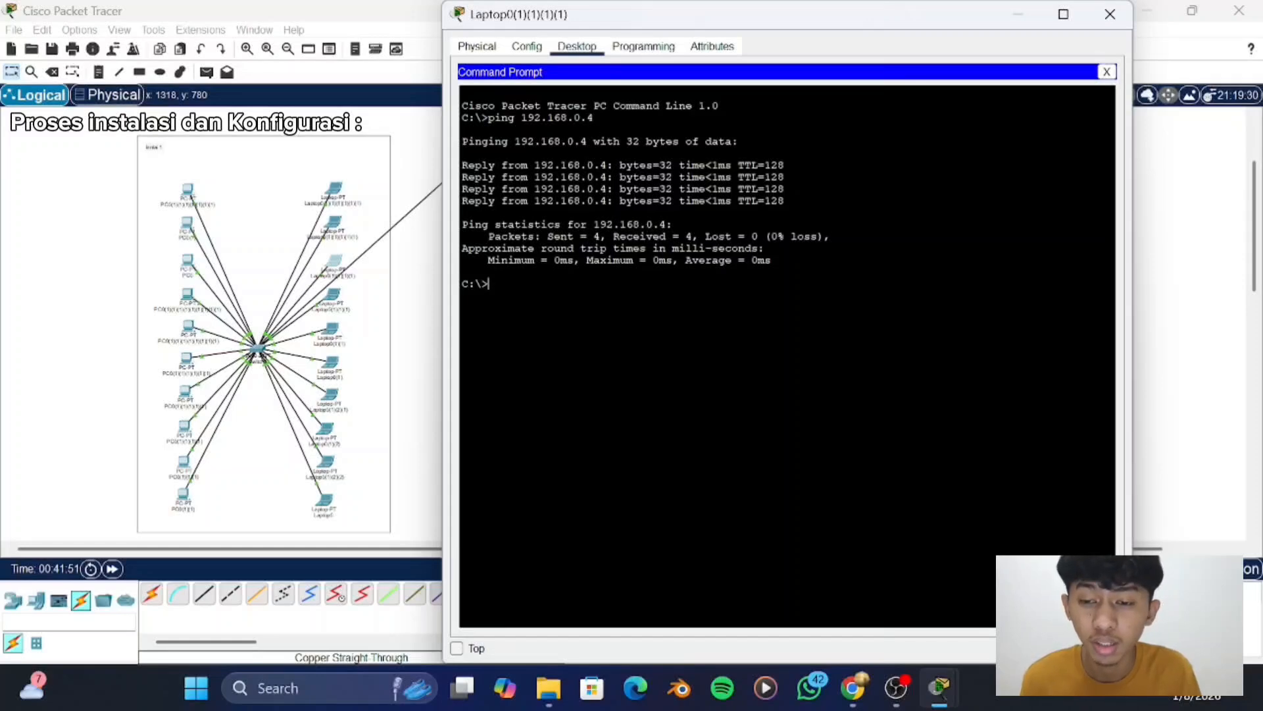
left_click(1110, 20)
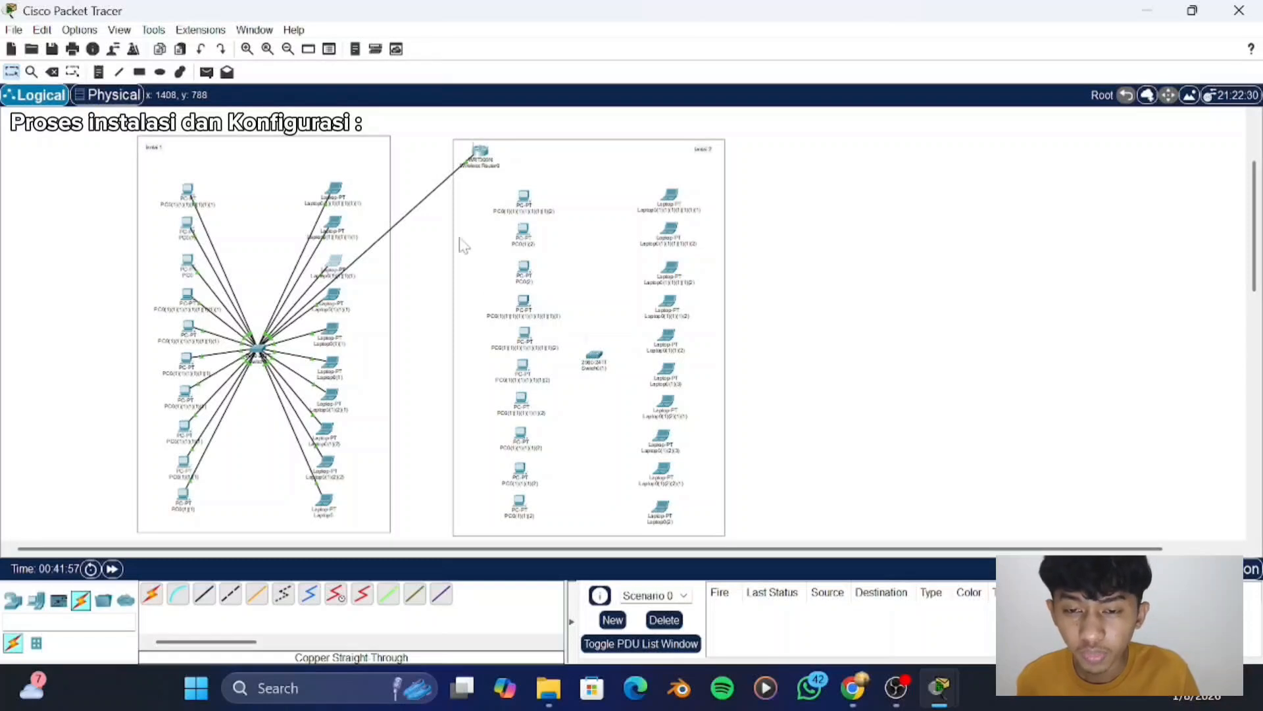
- Check the "lantai 2" switch's device window, delete that switch from the workspace and return to the selection tool
scroll(560, 253, "down", 4)
scroll(564, 255, "up", 3)
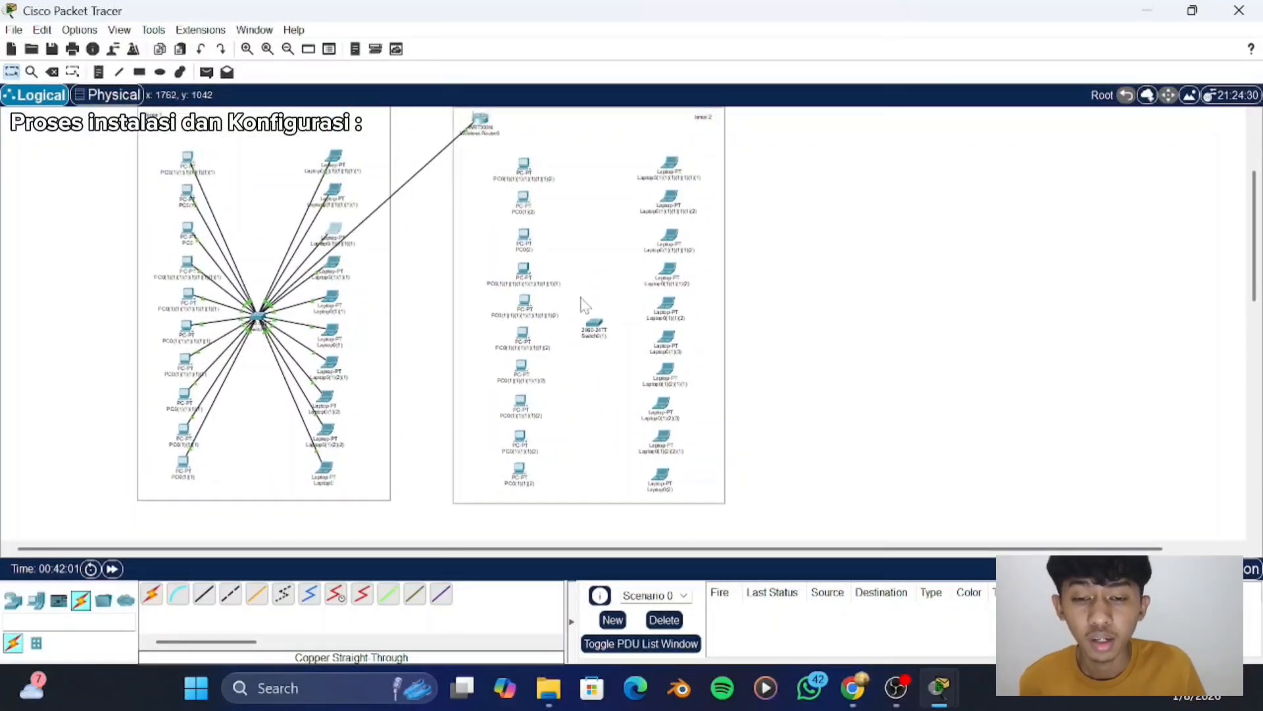
scroll(573, 187, "up", 2)
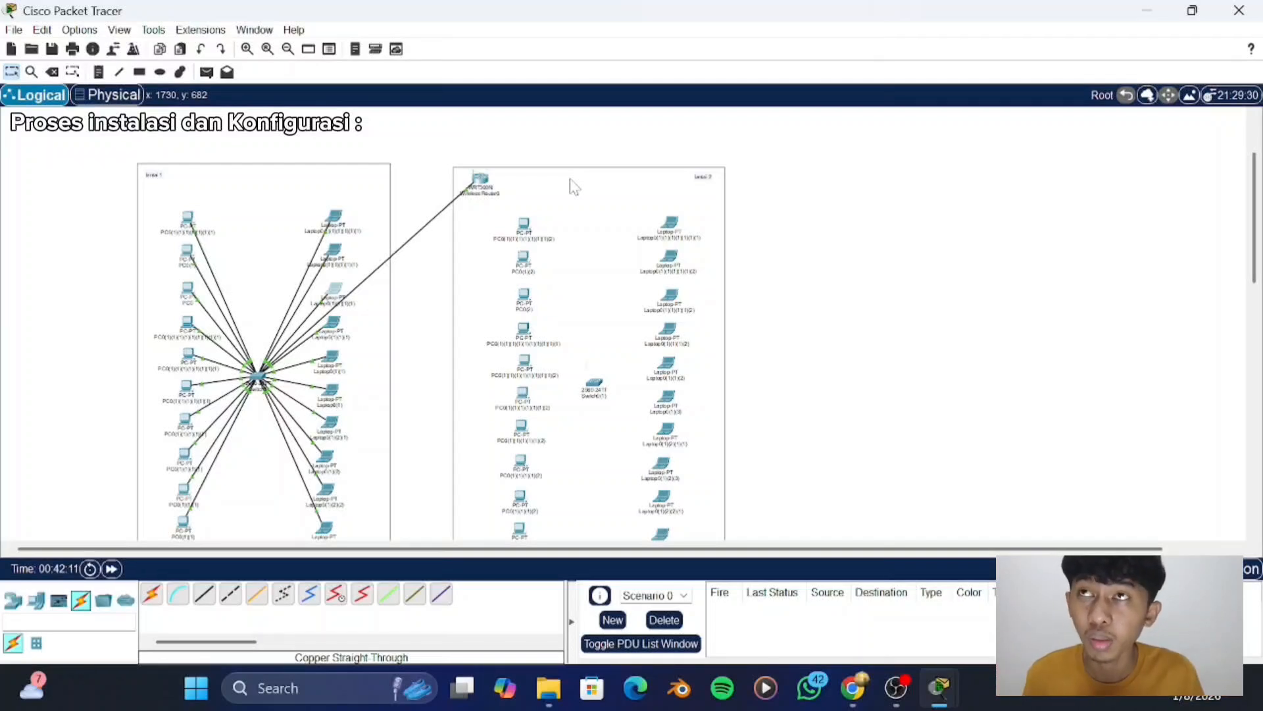
left_click(598, 390)
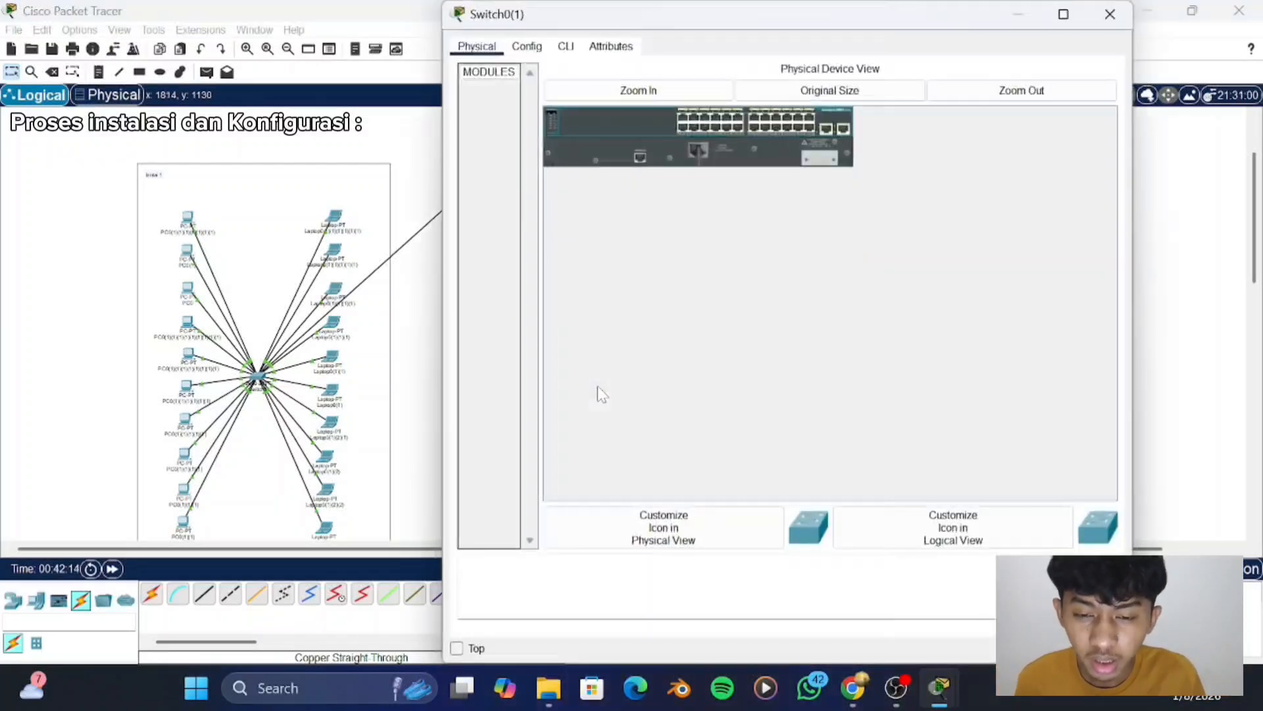
left_click(1110, 24)
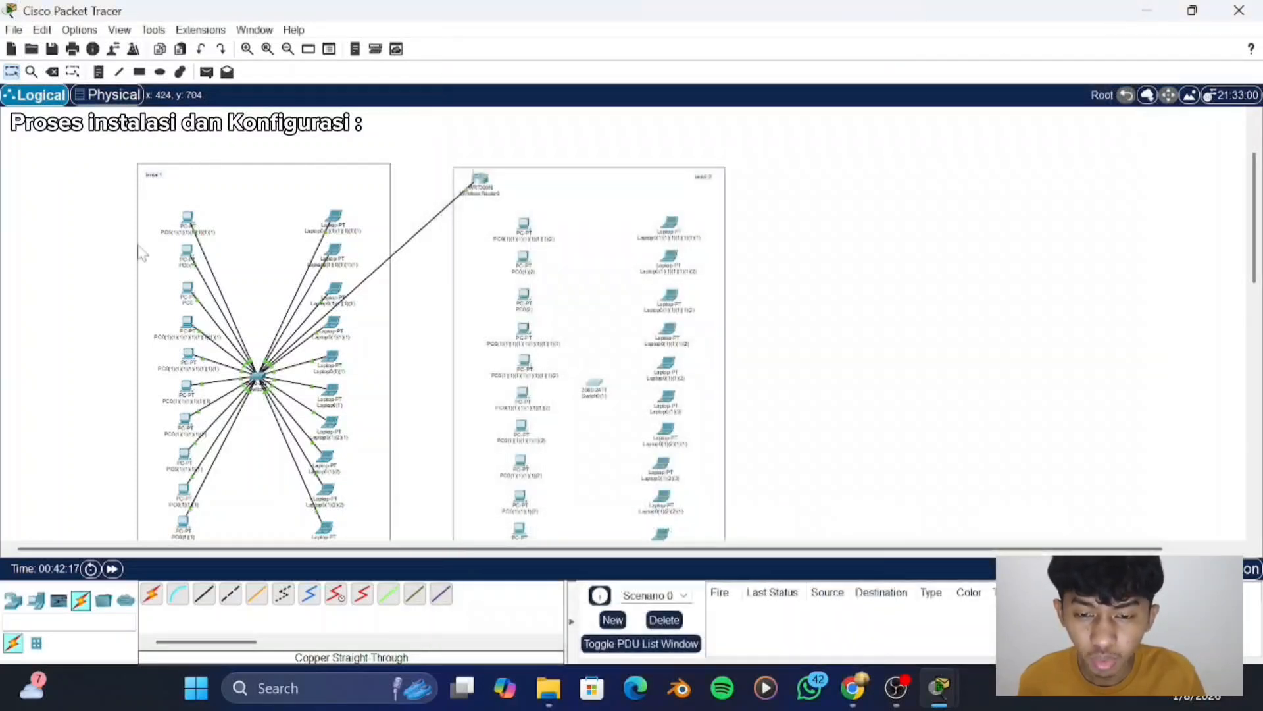
left_click(51, 73)
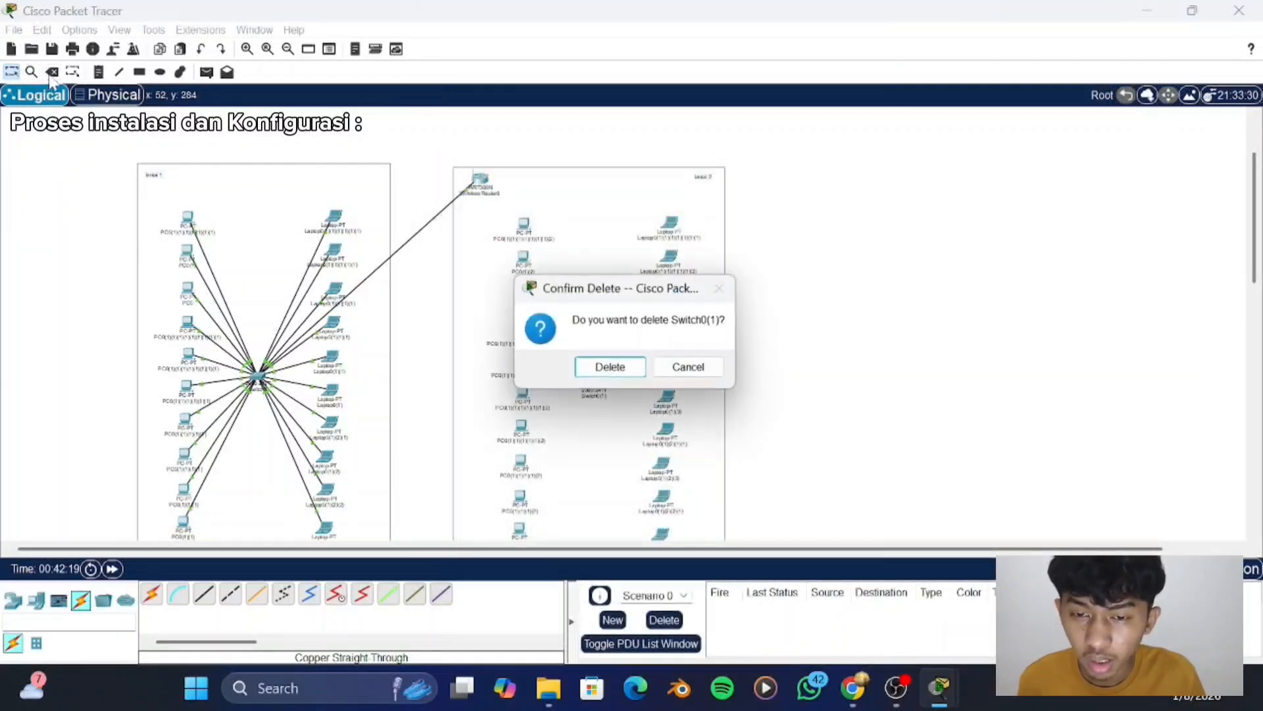
left_click(610, 366)
scroll(620, 370, "down", 3)
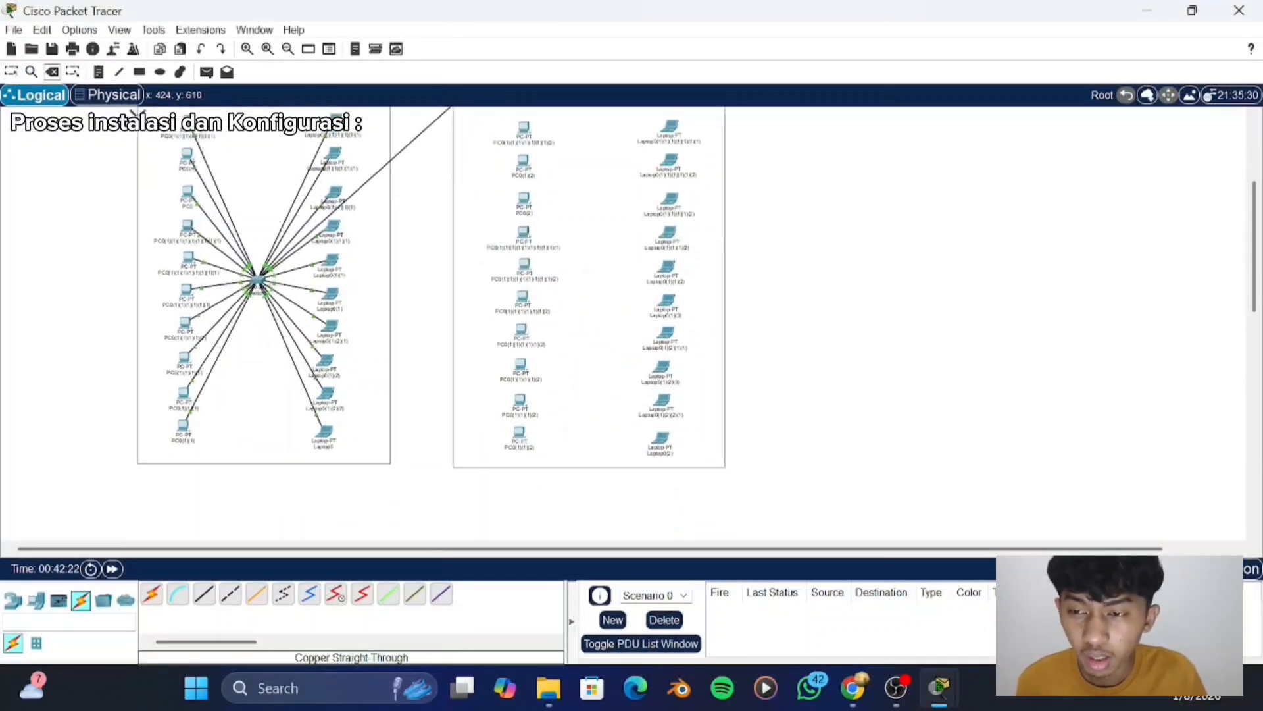
left_click(11, 71)
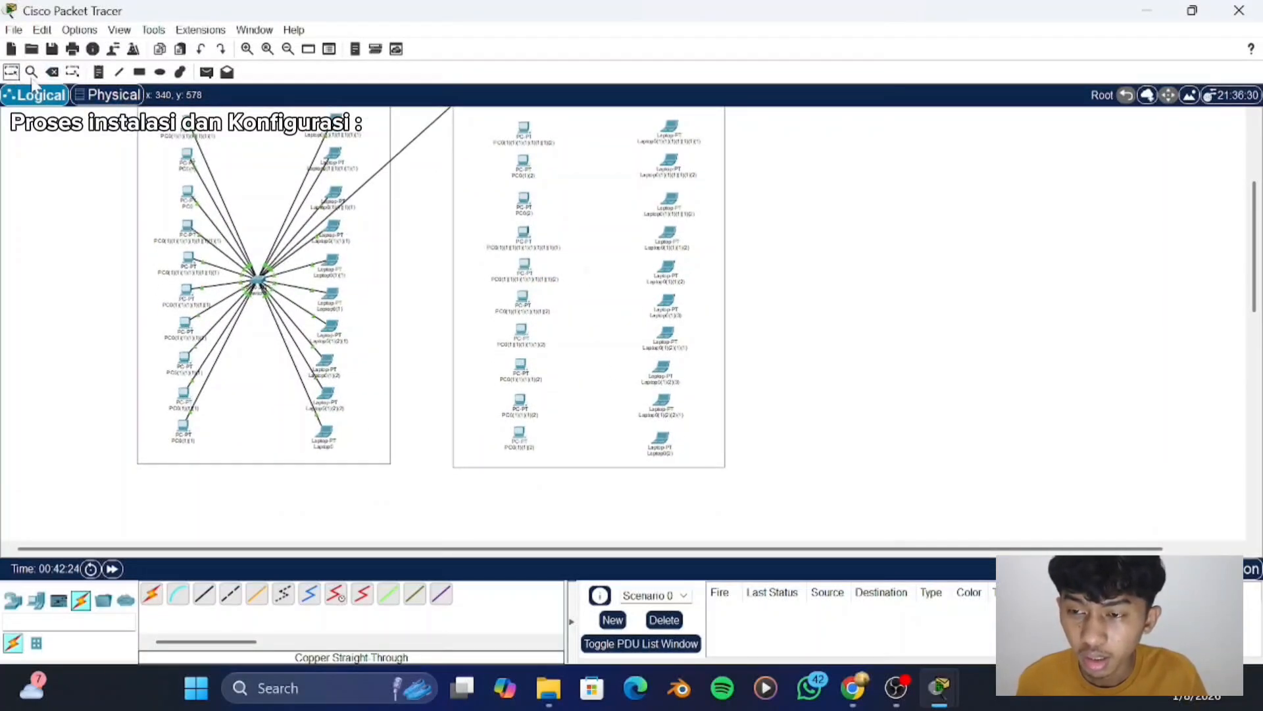
- Power off the first "lantai 2" PC, replace its PT-HOST-NM-1CFE module with the WMP300N wireless module and power it back on
scroll(487, 257, "up", 5)
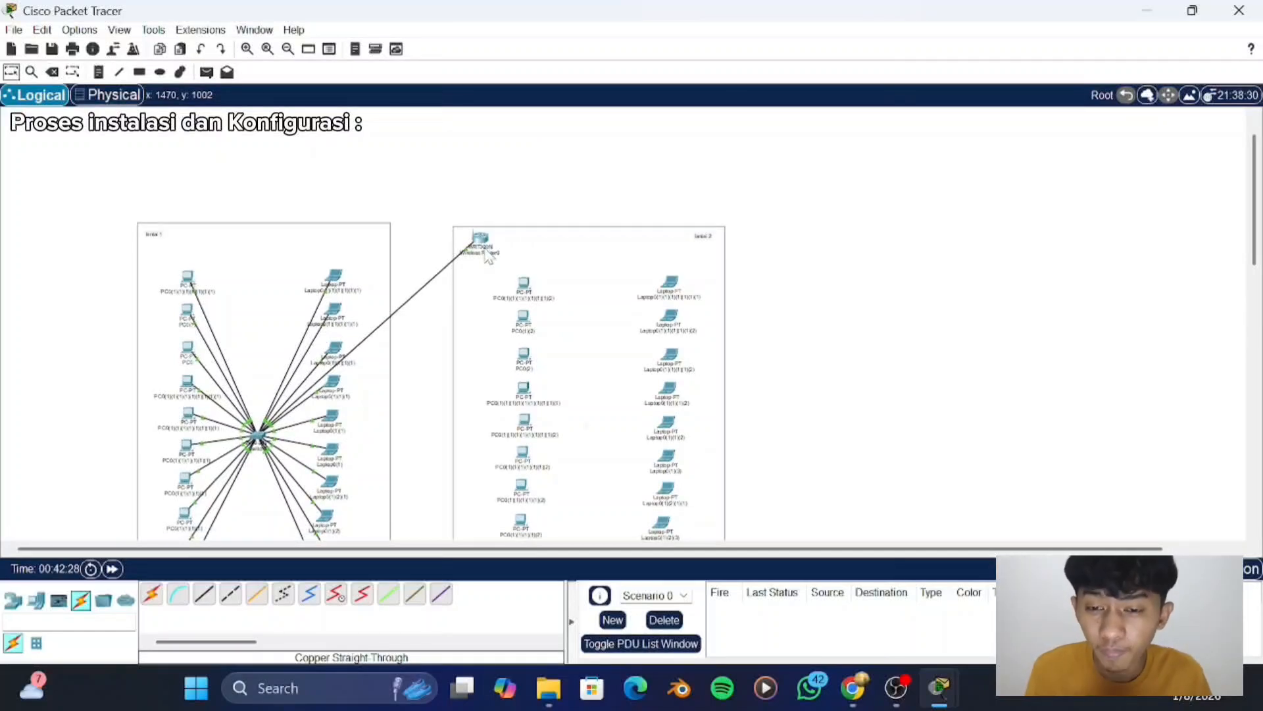
left_click(530, 288)
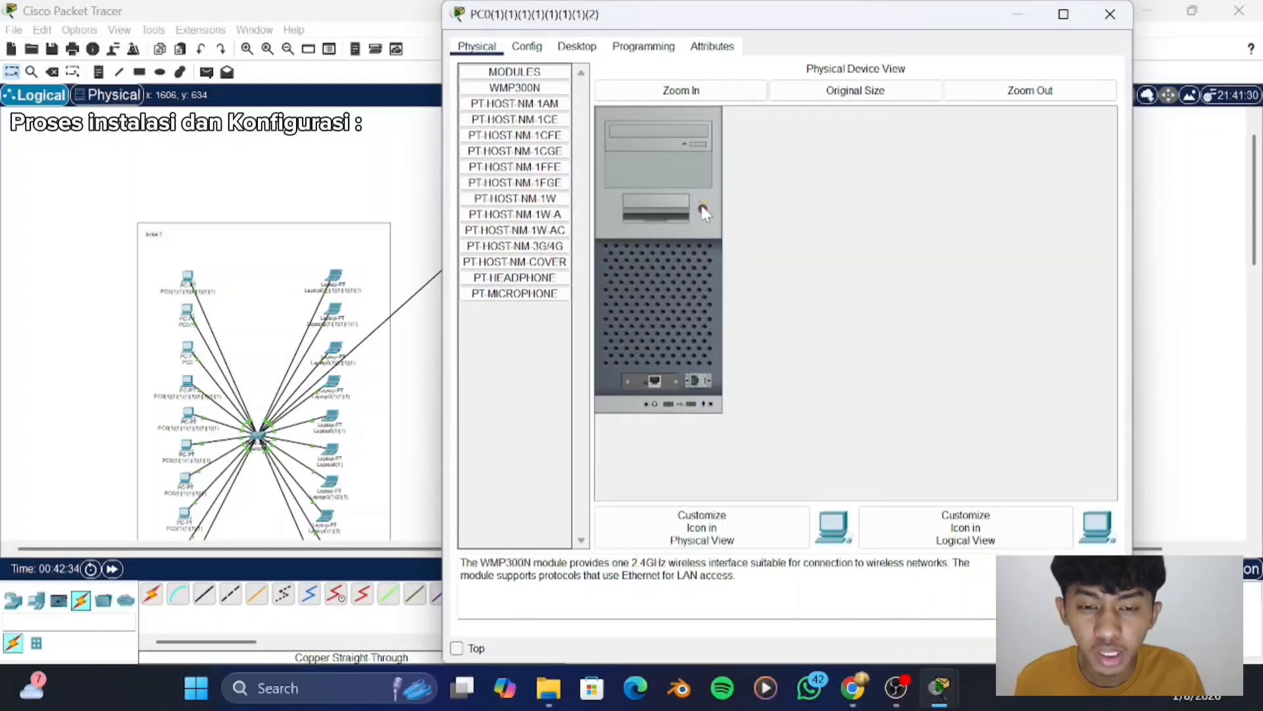
left_click(704, 208)
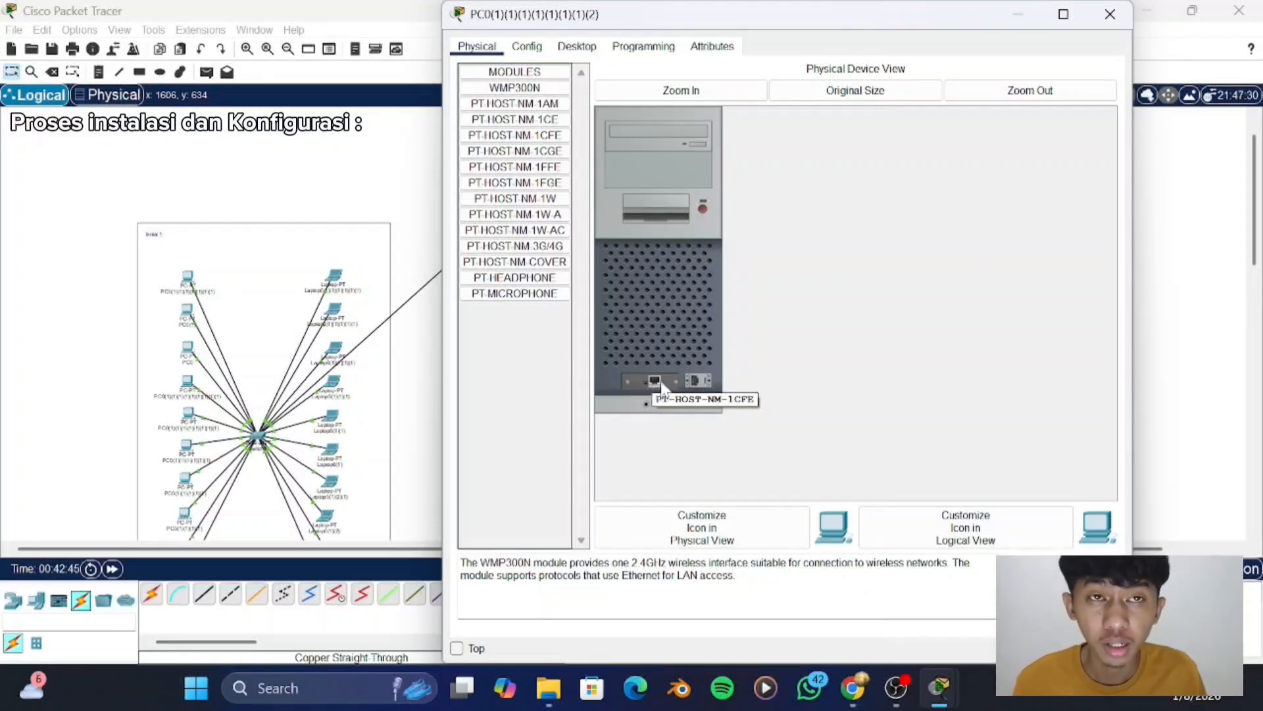
left_click_drag(661, 383, 530, 341)
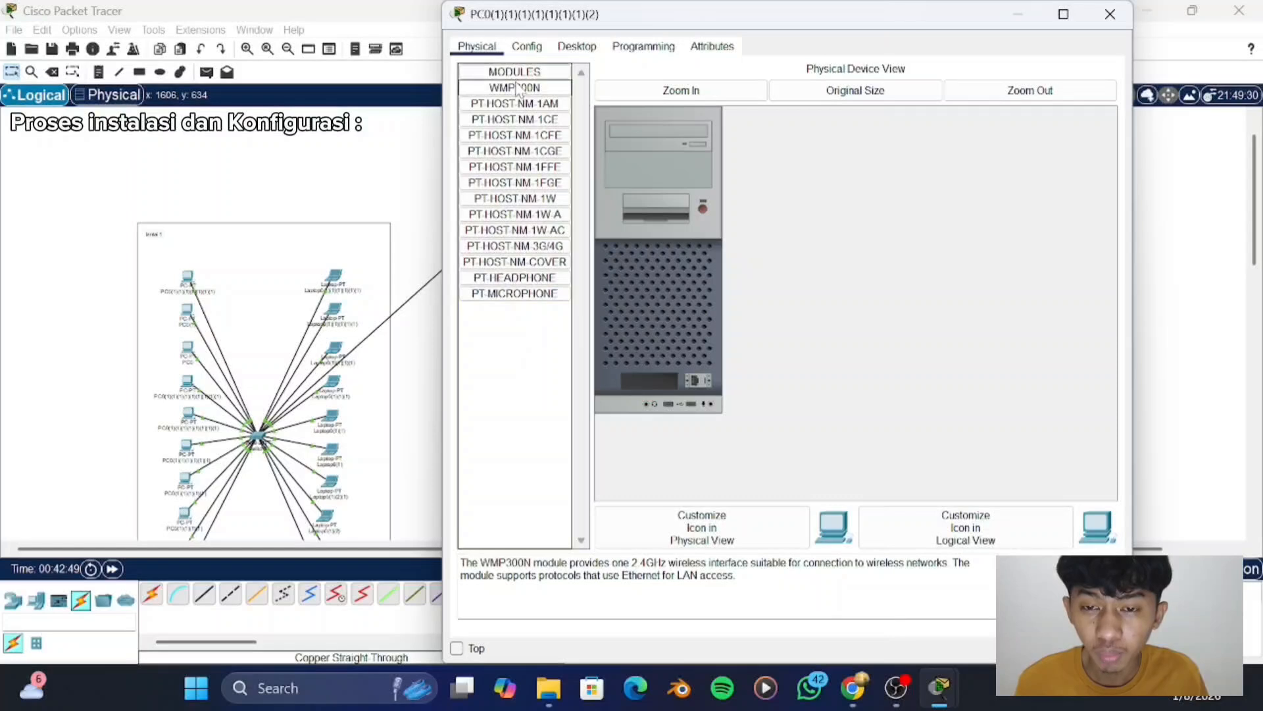
left_click_drag(516, 88, 646, 381)
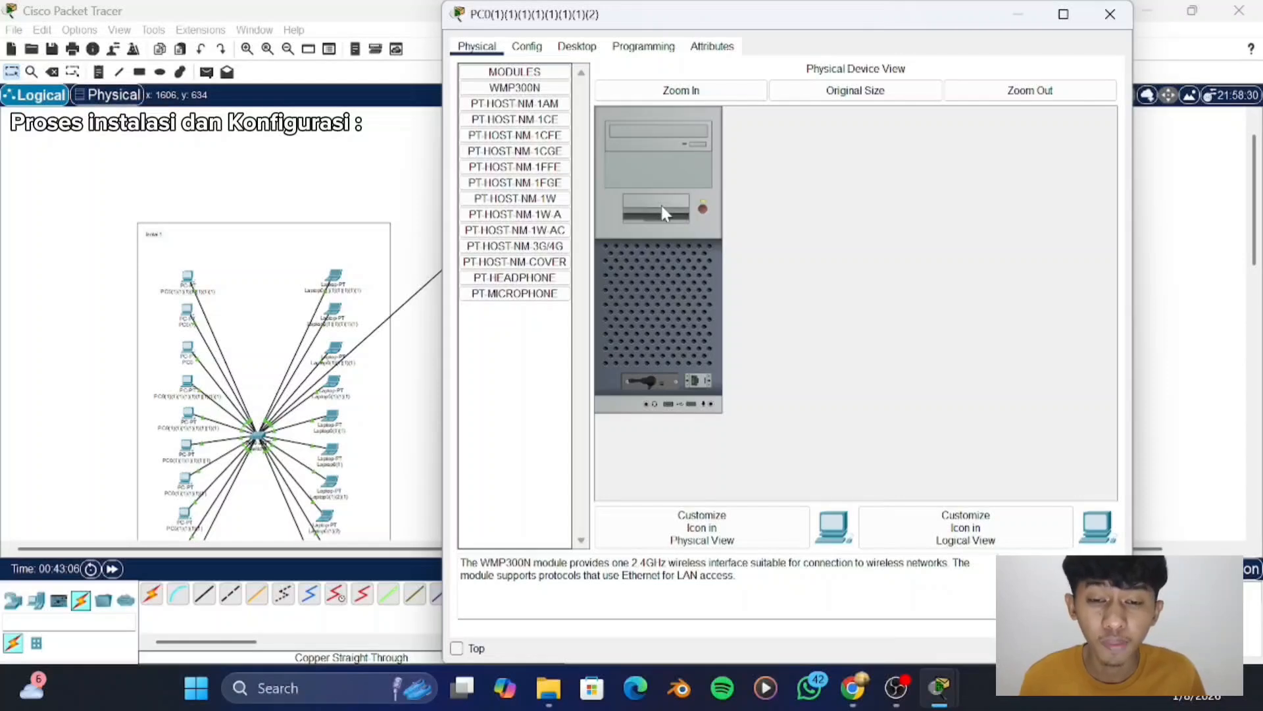
- Give the first "lantai 2" PC the static IPv4 address 192.168.0.22 with subnet mask 255.255.255.0 and close its window
left_click(579, 52)
left_click(510, 97)
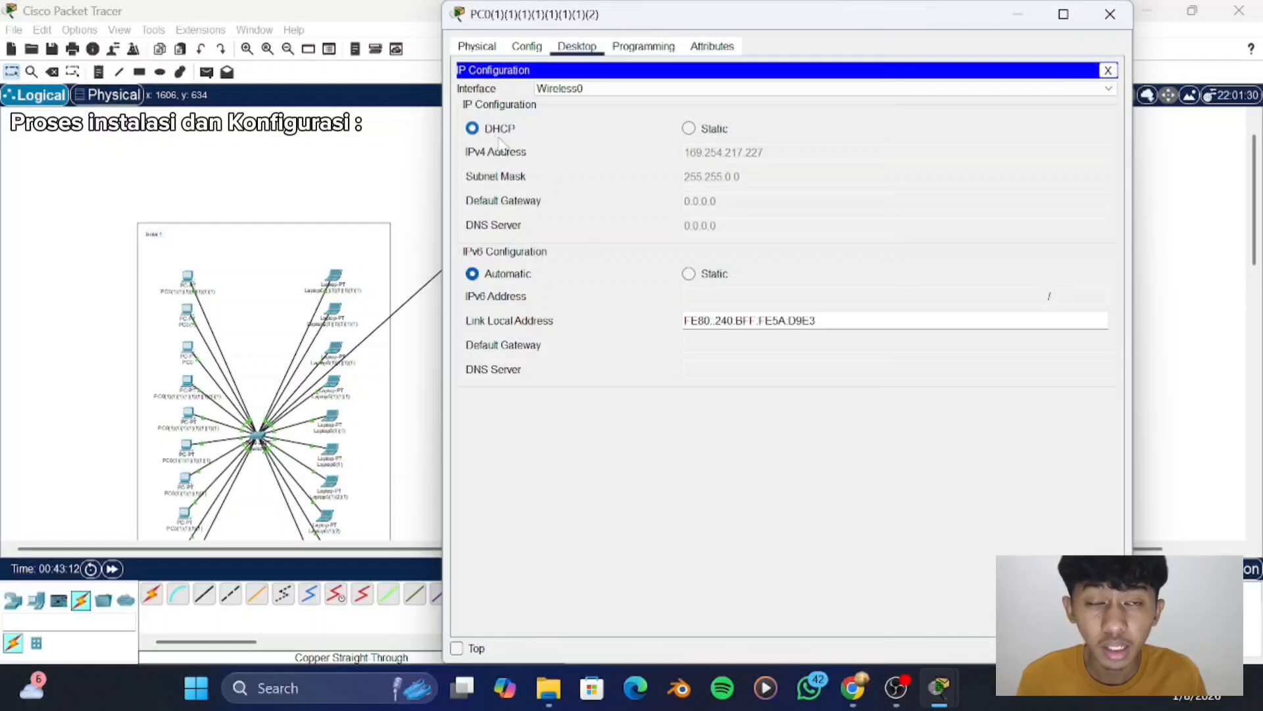
left_click(689, 129)
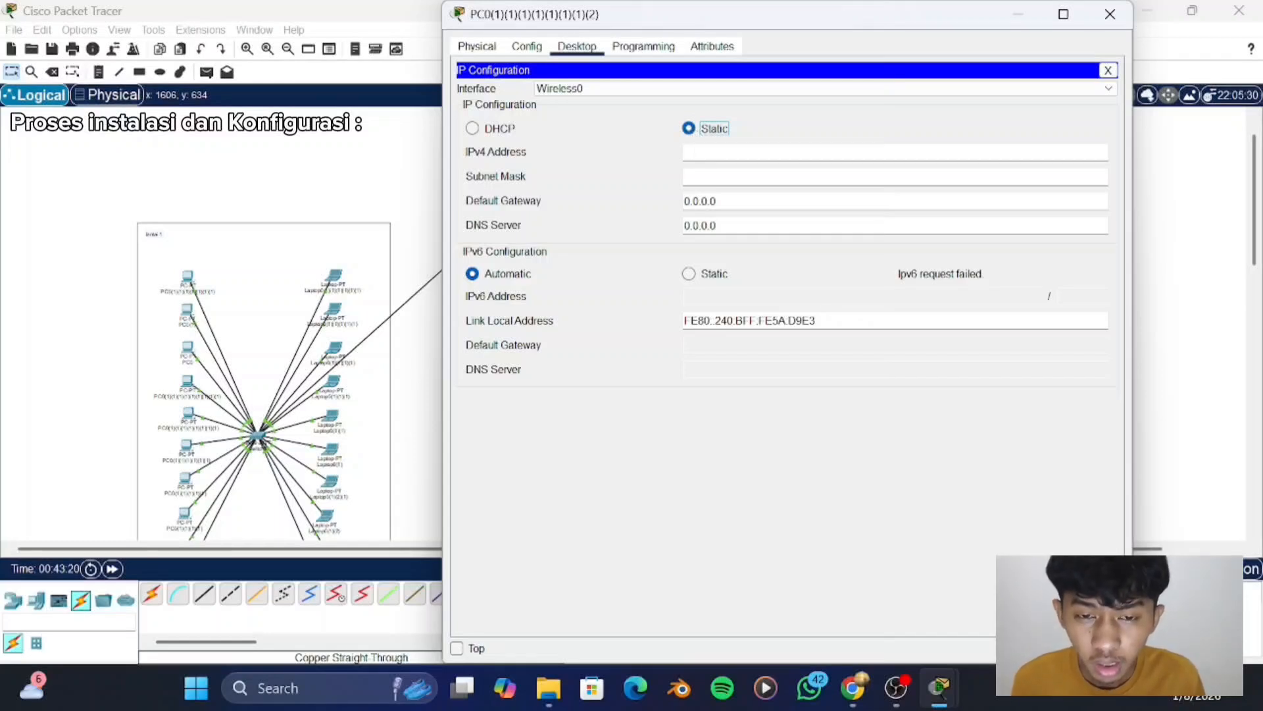
left_click(701, 152)
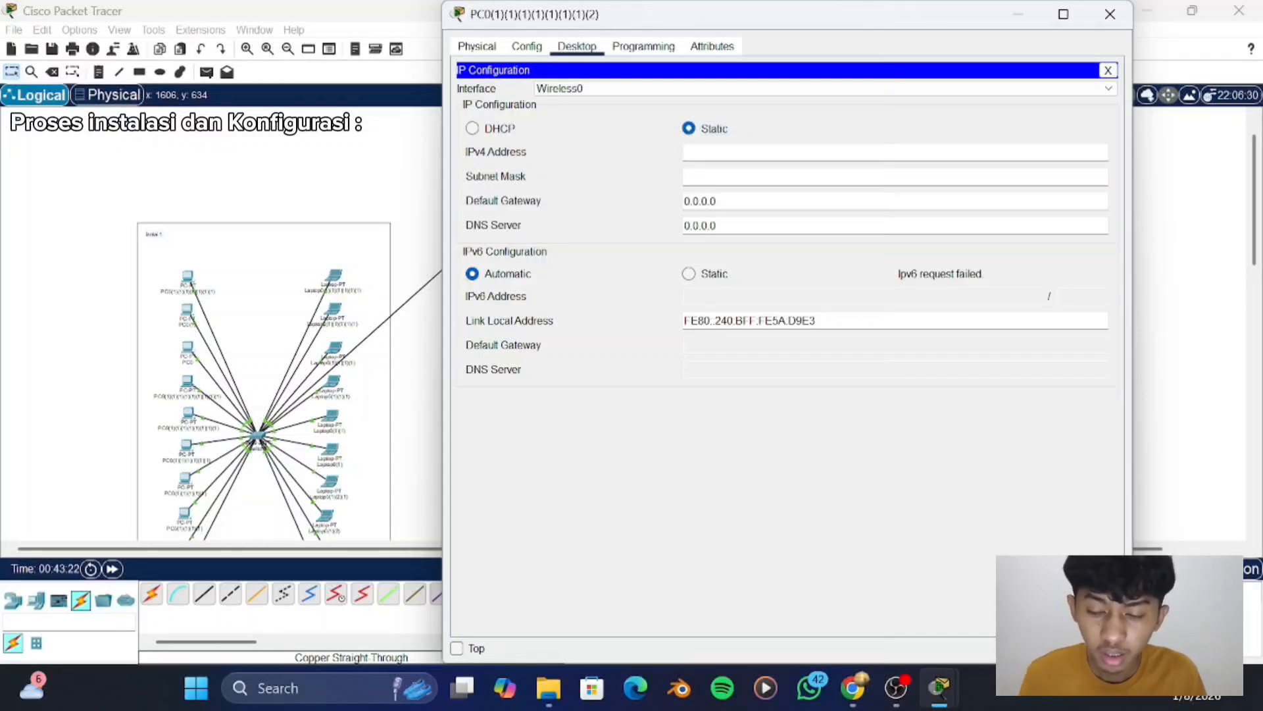
type("19")
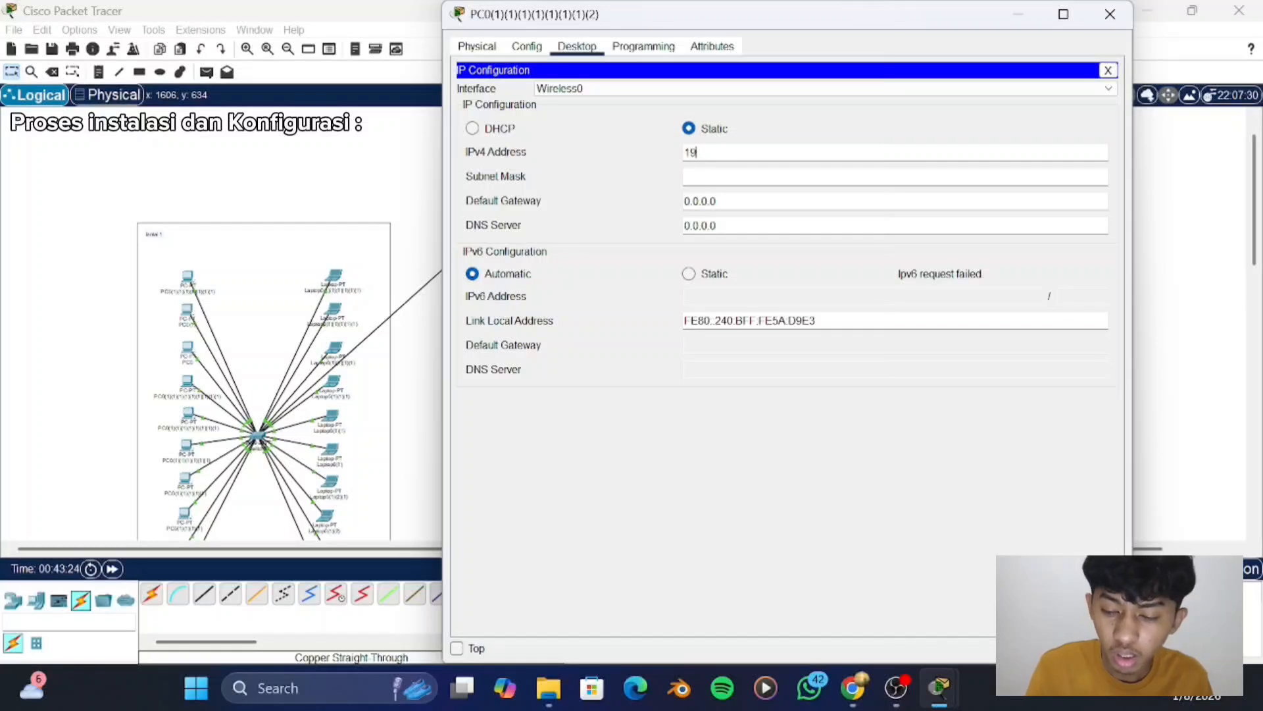
type("2.168.0.")
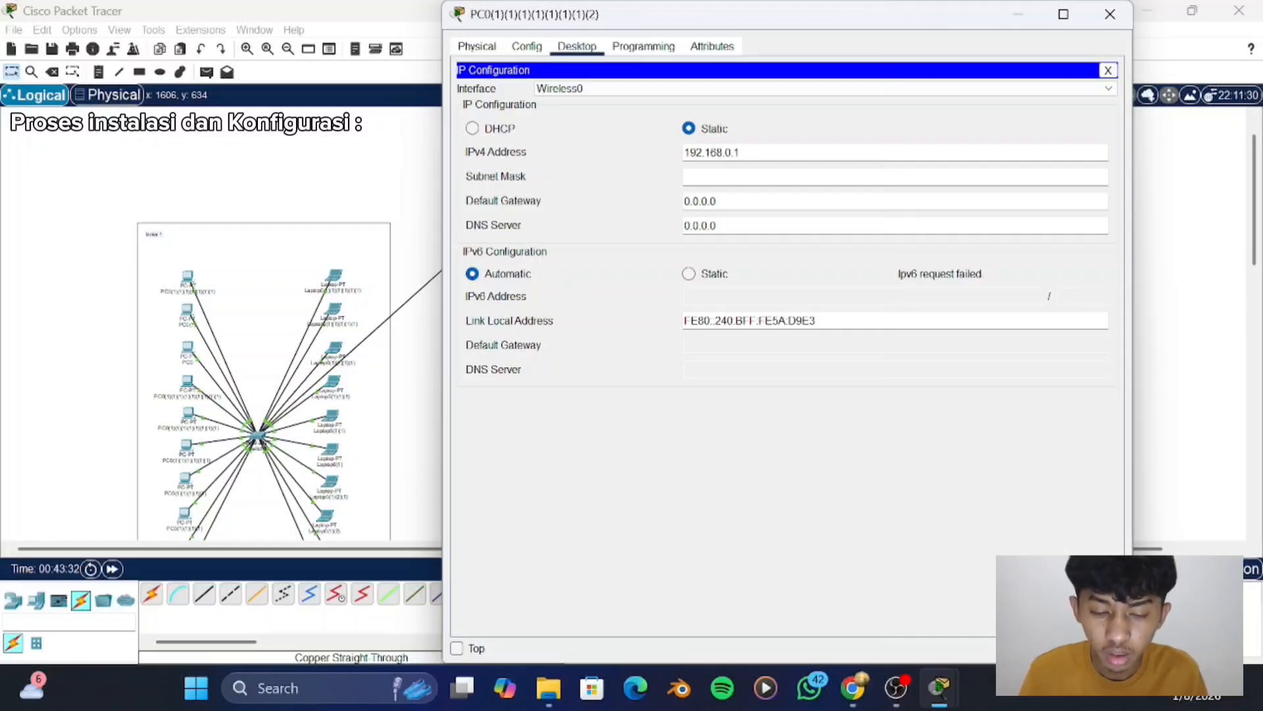
type("22")
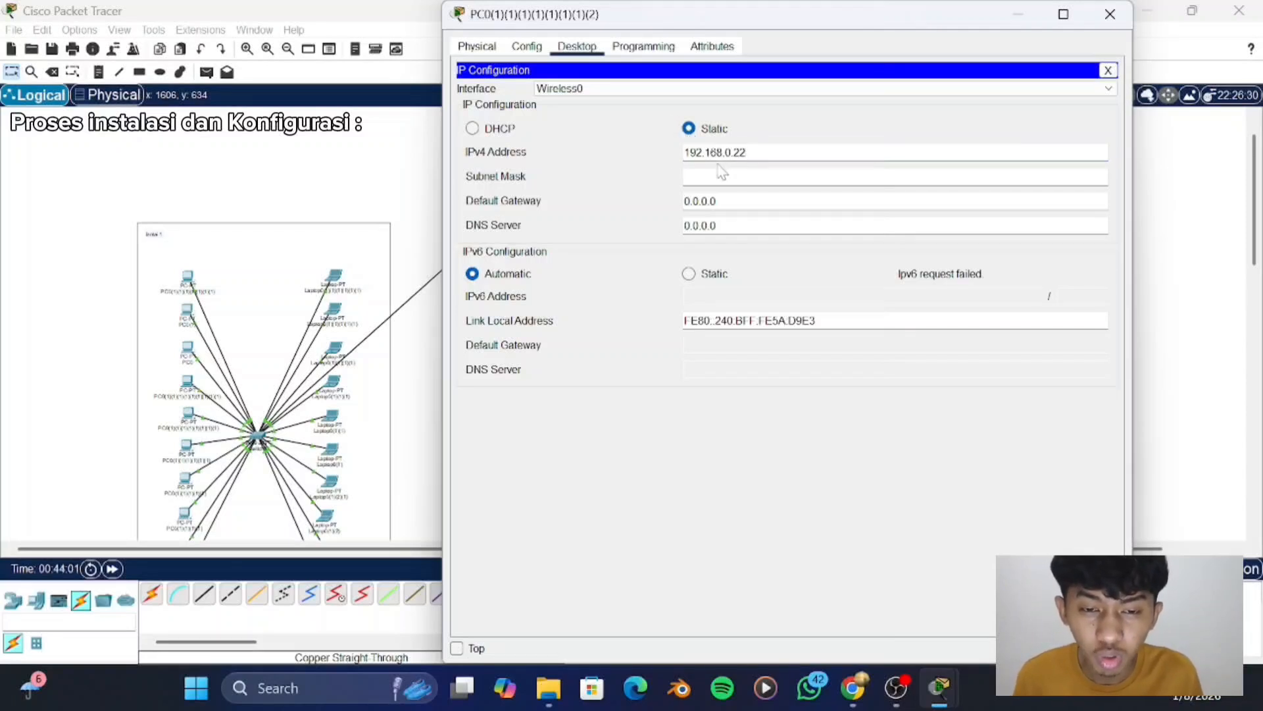
key("Return")
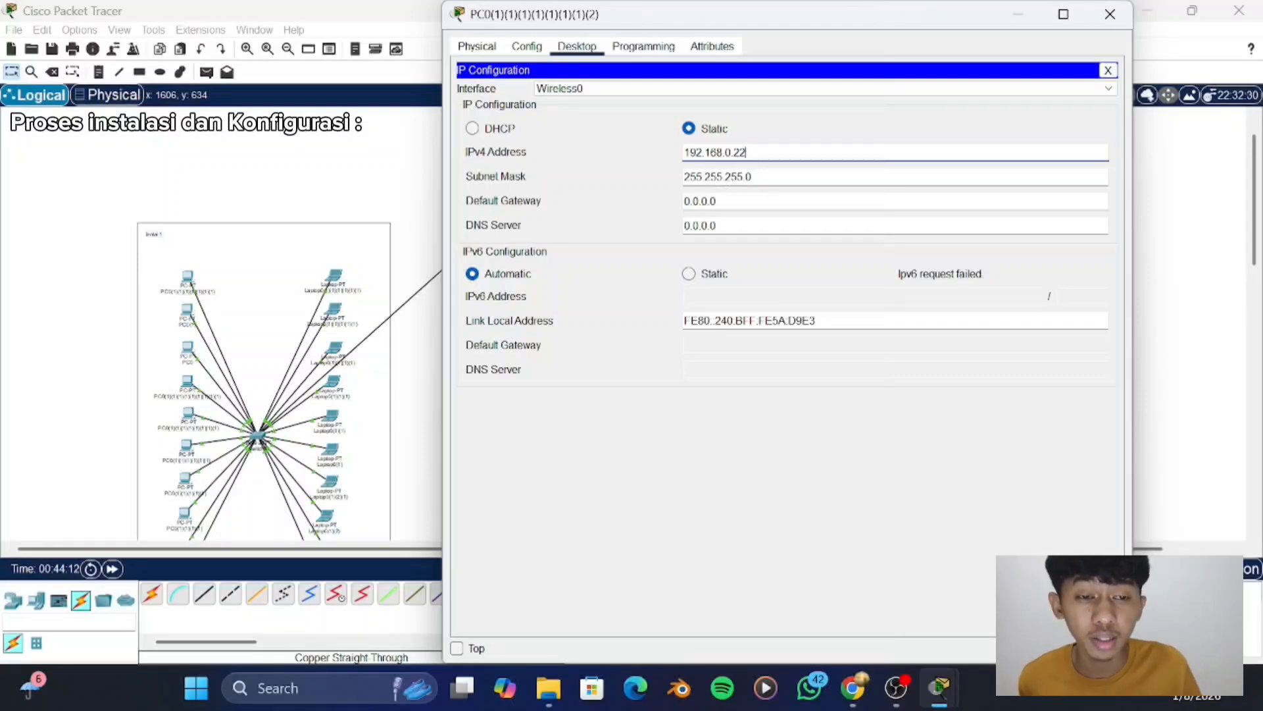
left_click(1107, 12)
- Power off the second "lantai 2" PC, replace its wired network module with the WMP300N wireless module and power it back on
scroll(579, 268, "up", 2)
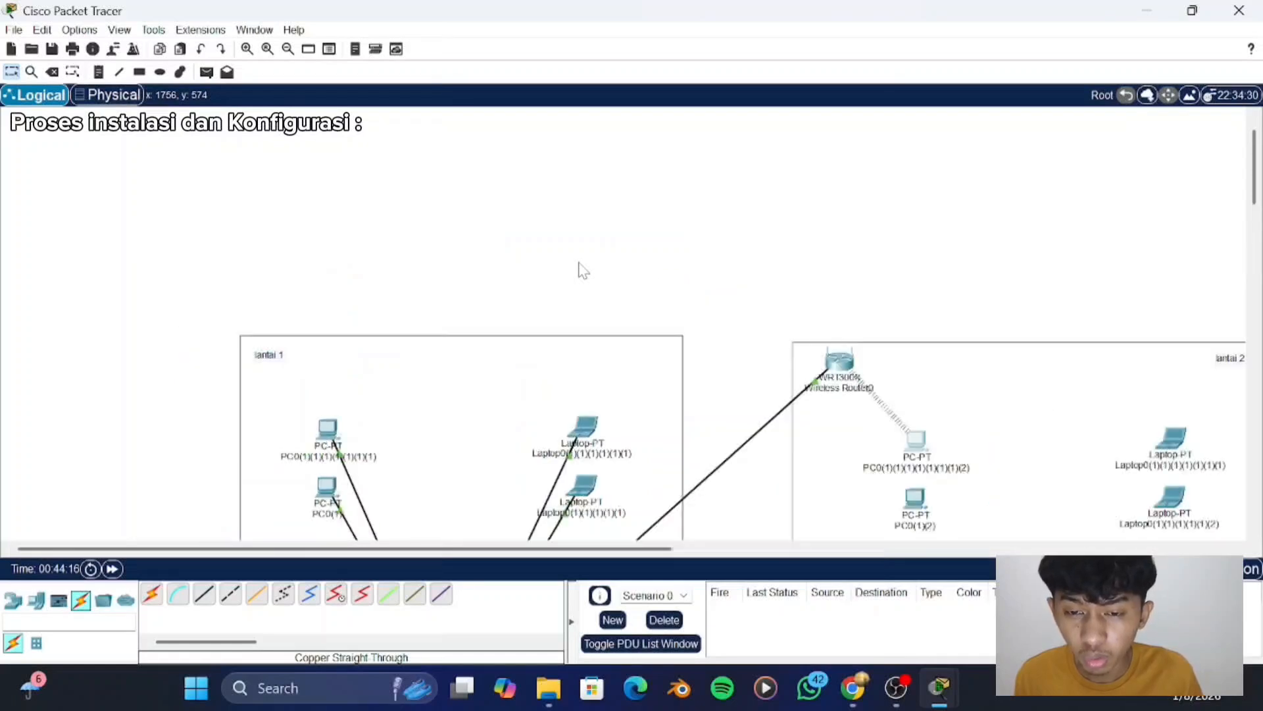
scroll(579, 268, "down", 2)
scroll(579, 269, "right", 5)
scroll(579, 269, "left", 5)
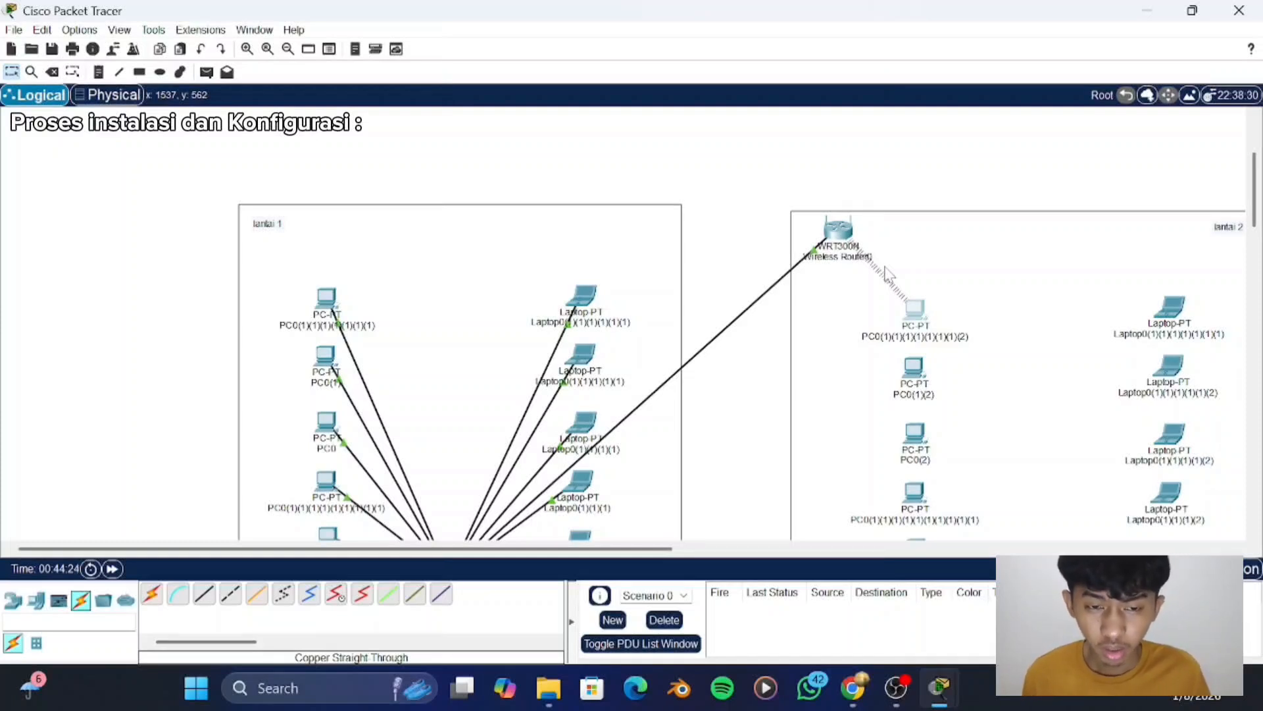
scroll(885, 271, "down", 1)
scroll(885, 271, "right", 5)
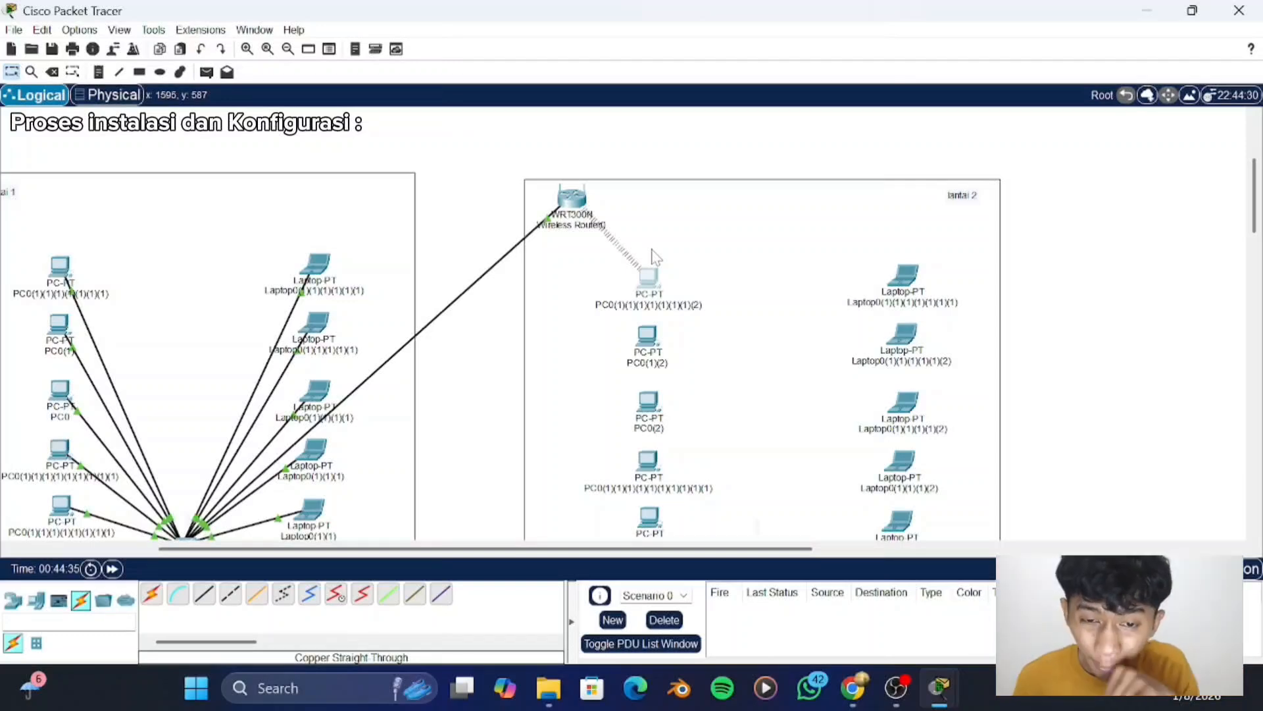
left_click(645, 337)
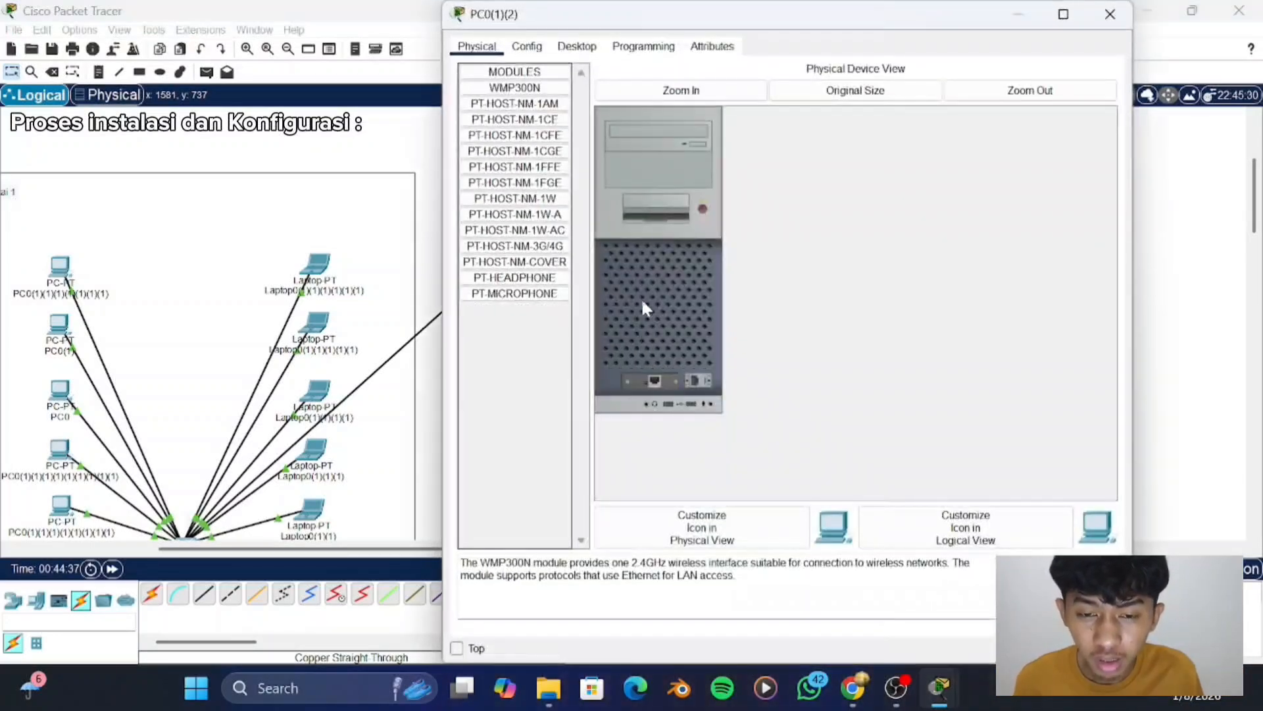
left_click(702, 206)
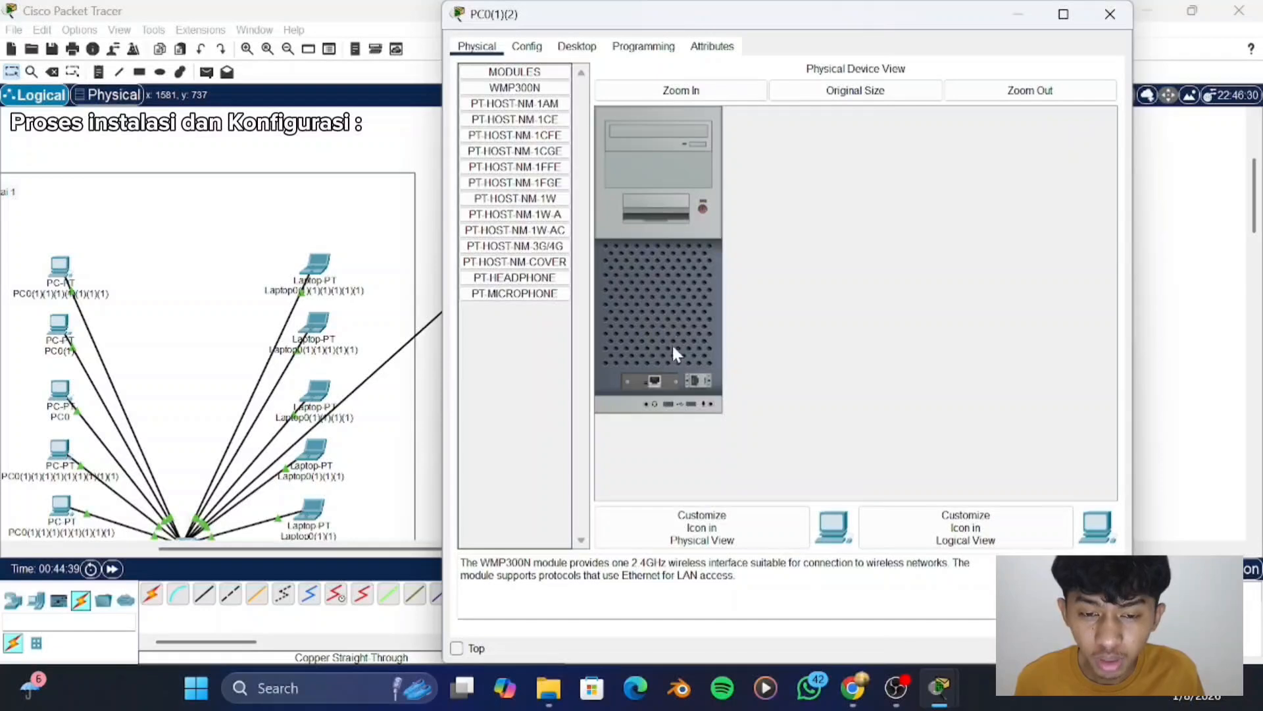
left_click_drag(655, 381, 510, 341)
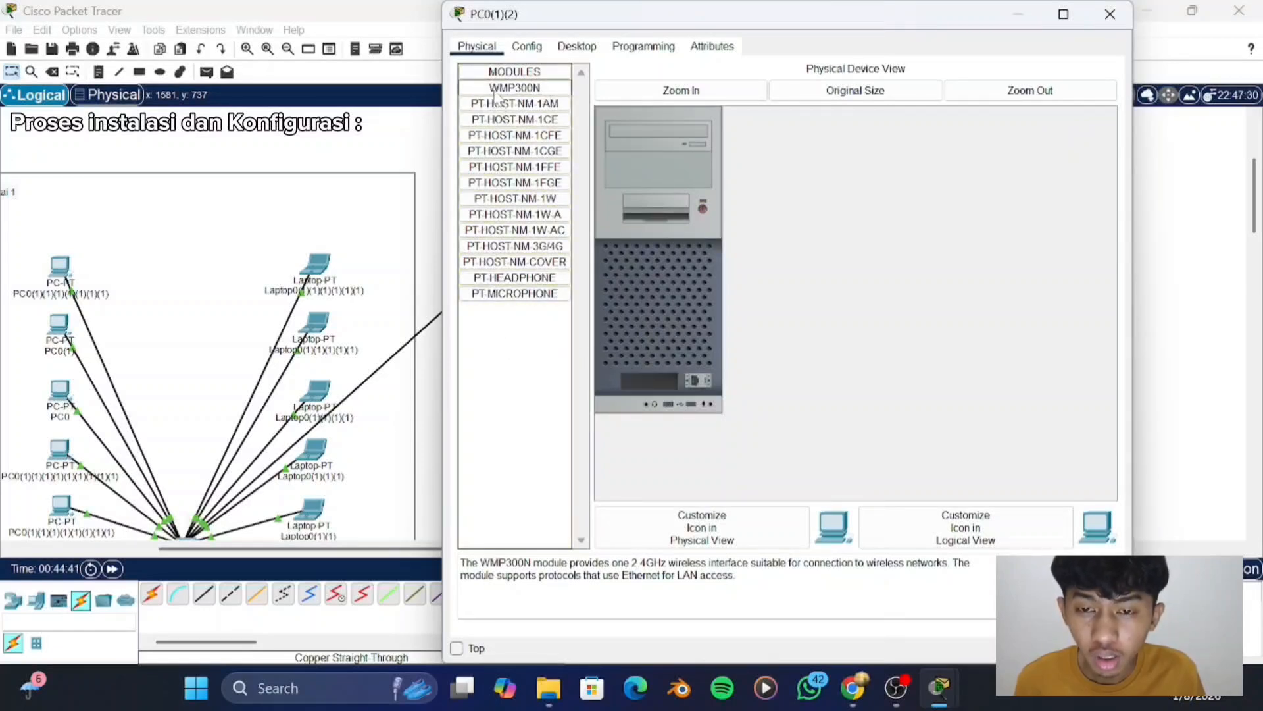
left_click_drag(498, 94, 642, 376)
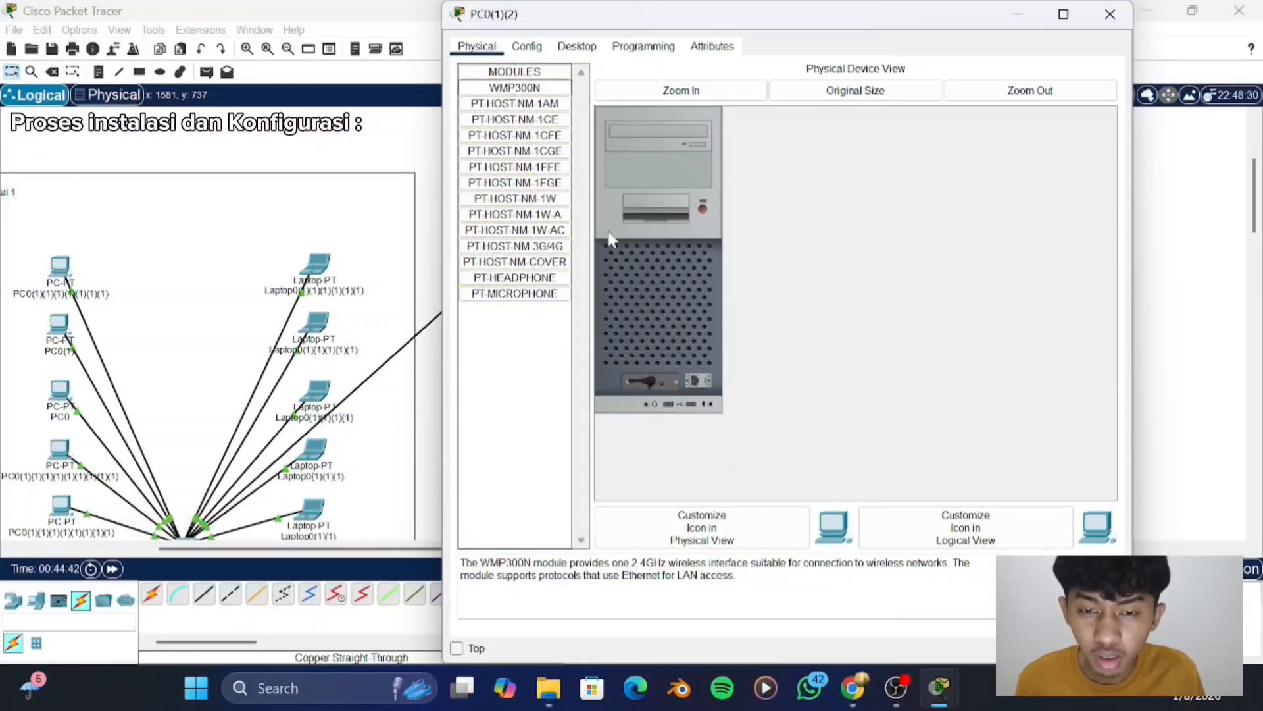
left_click(577, 46)
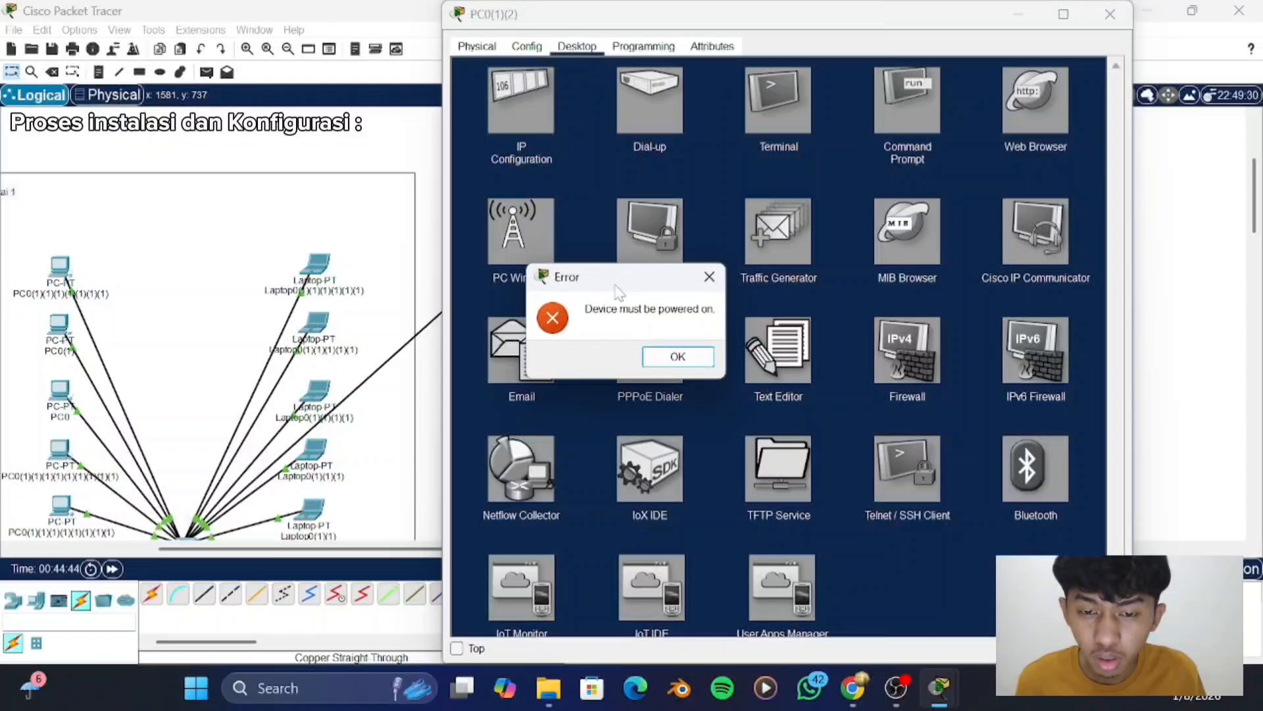
left_click(677, 357)
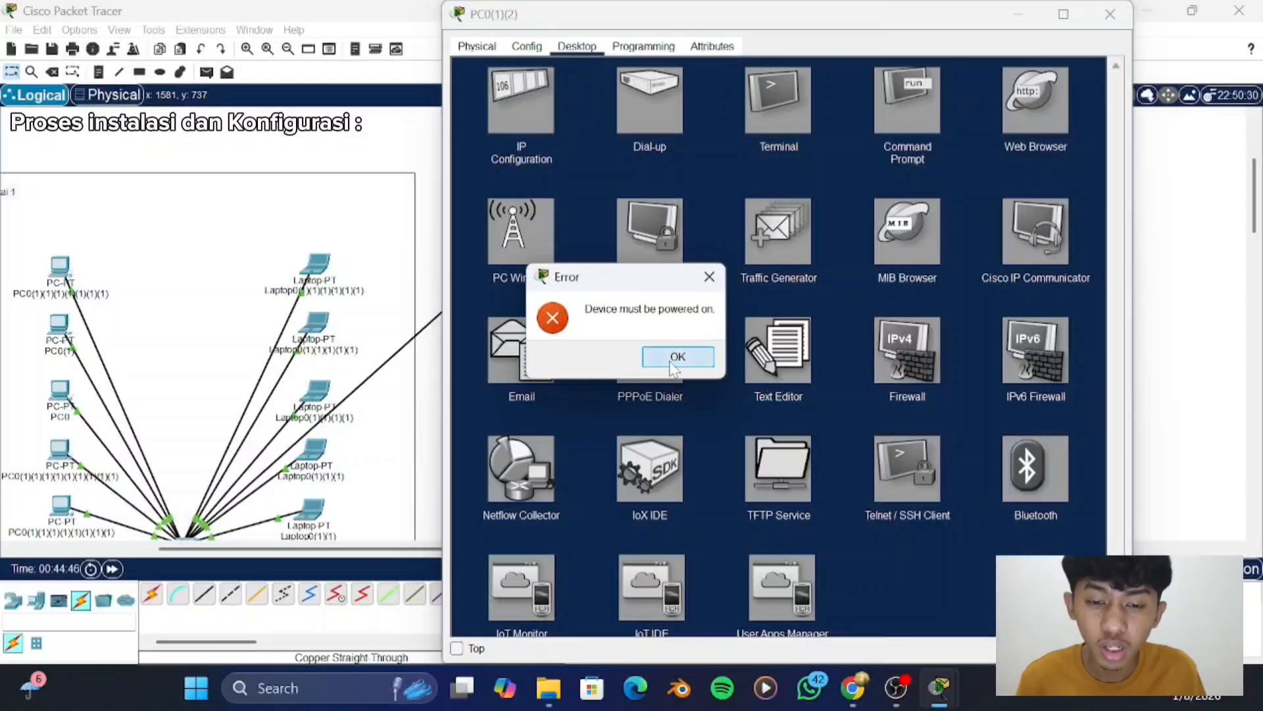
left_click(702, 207)
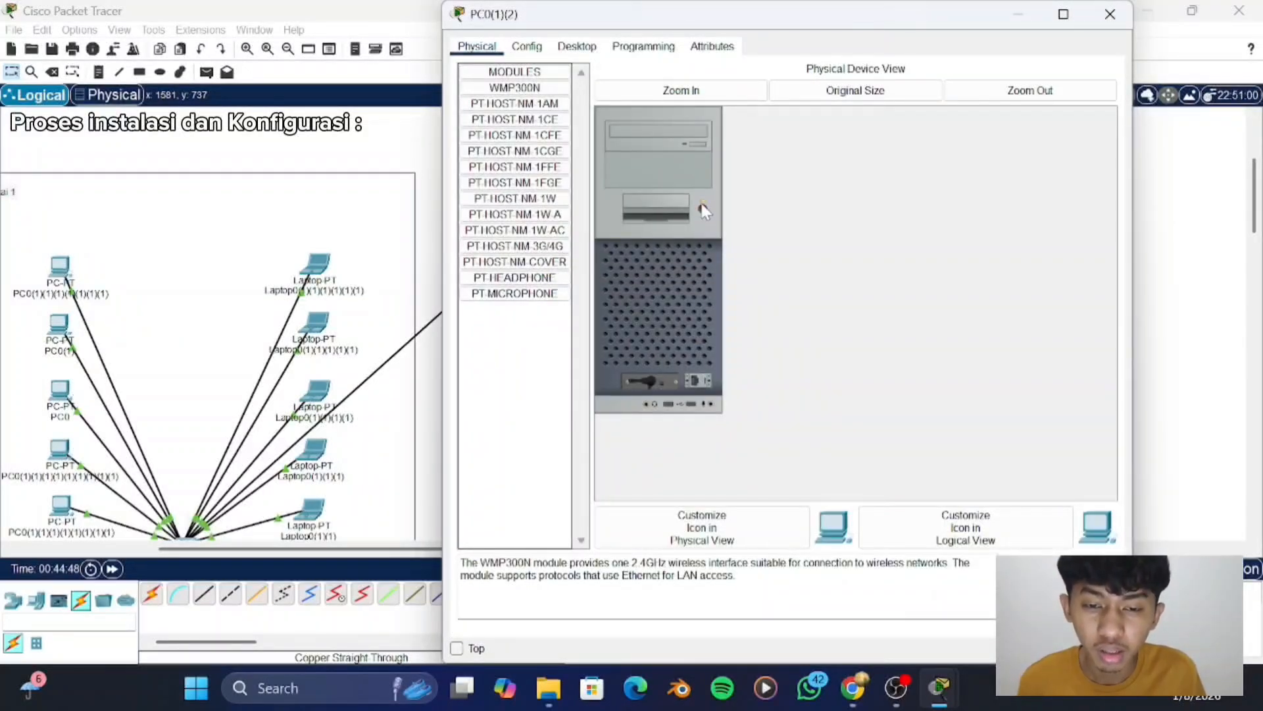
- Give the second "lantai 2" PC the static IPv4 address 192.168.0.23 with subnet mask 255.255.255.0 and close its window
left_click(560, 48)
left_click(528, 91)
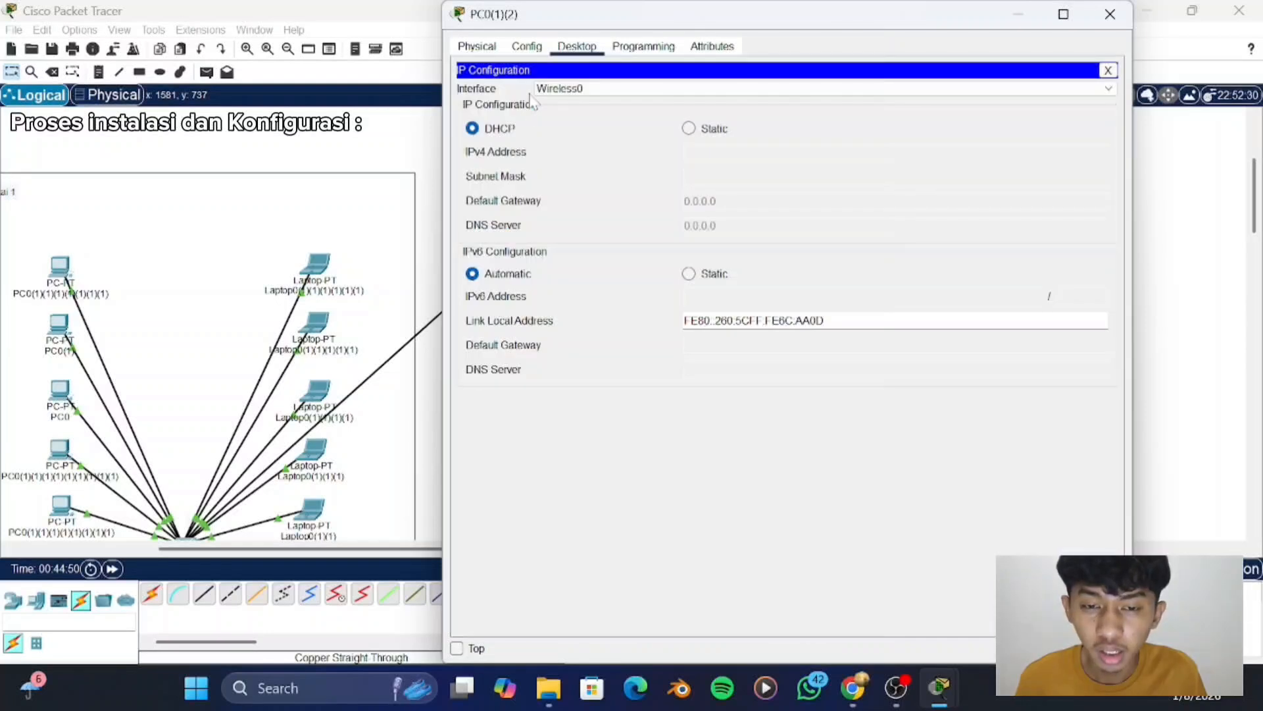
left_click(689, 129)
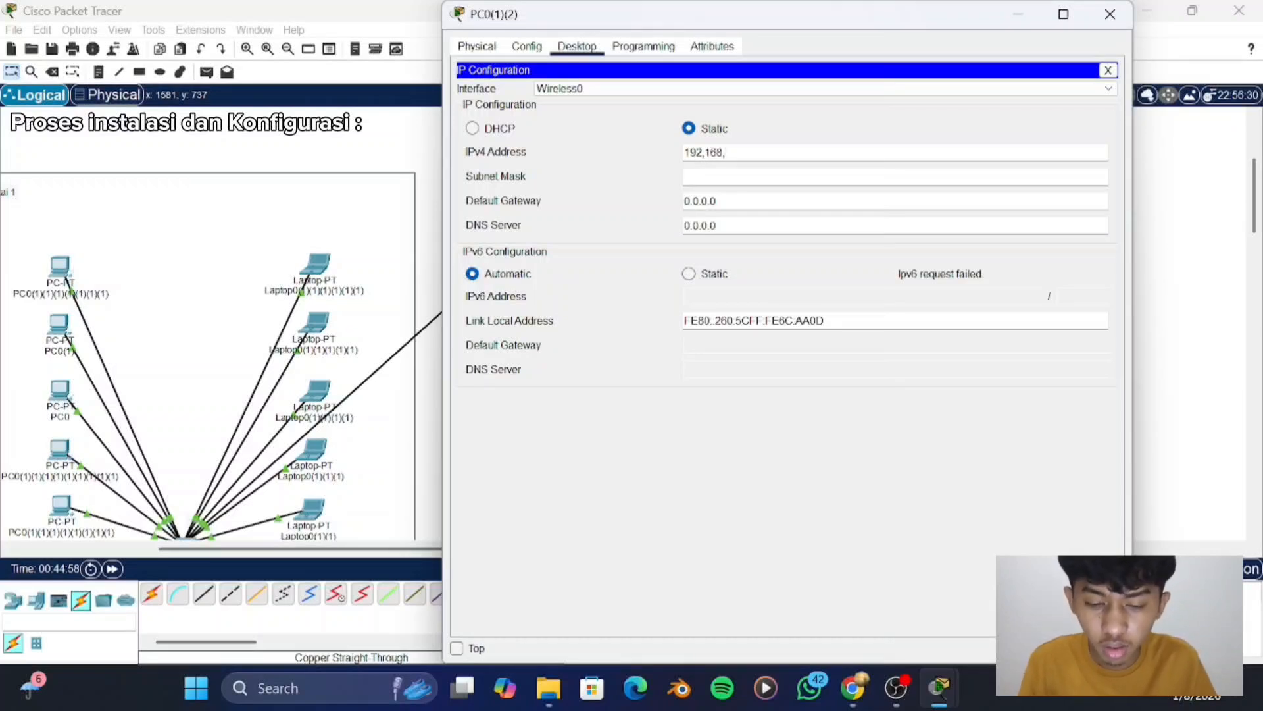
type("192.168.0.23")
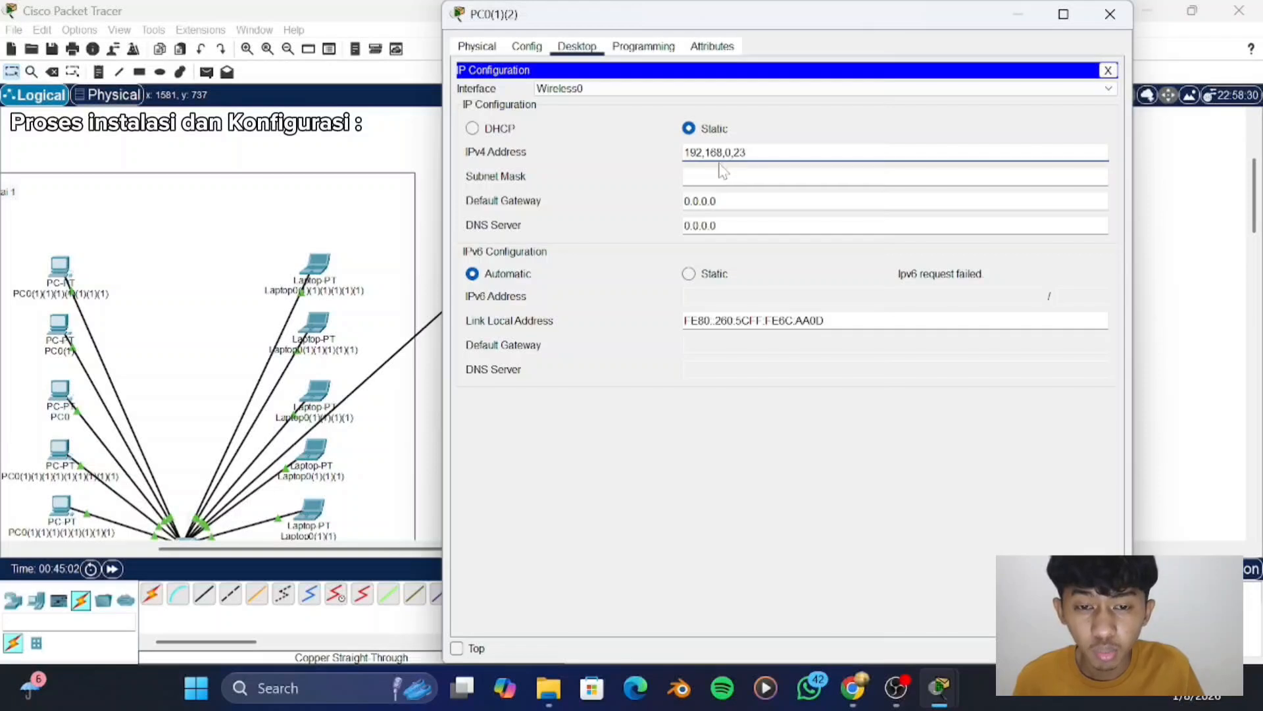
key("BackSpace")
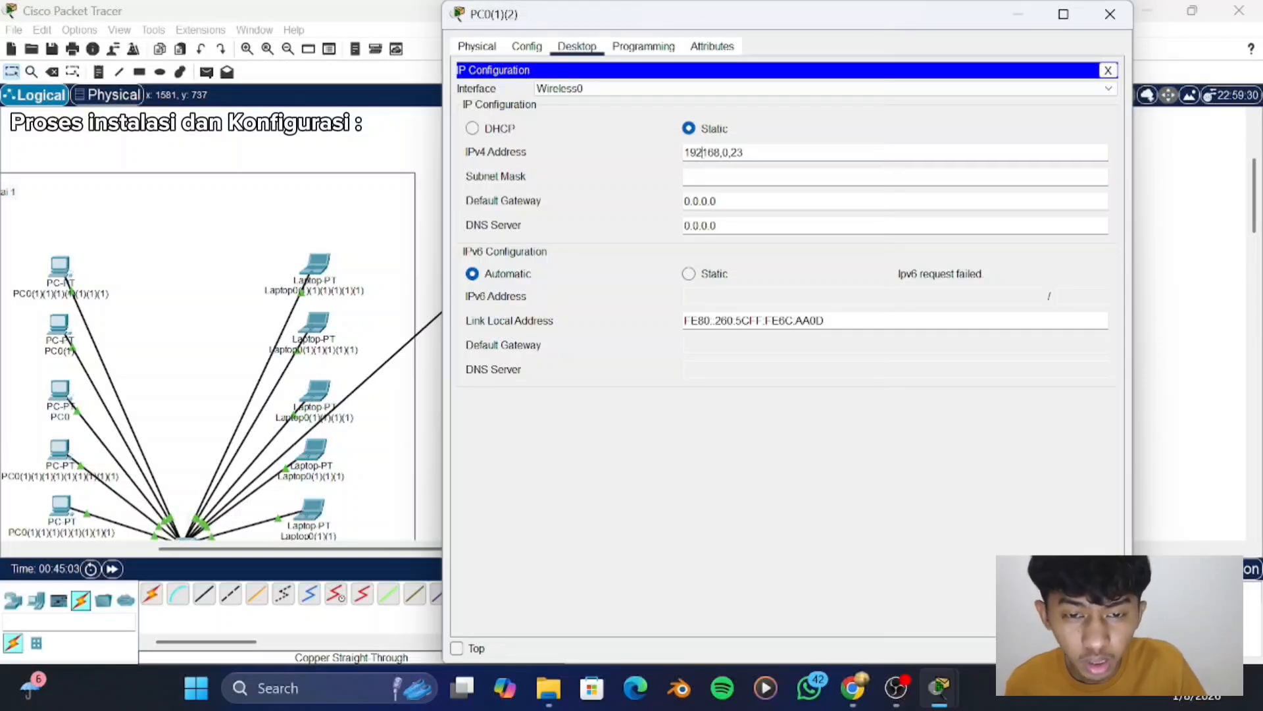
type(".")
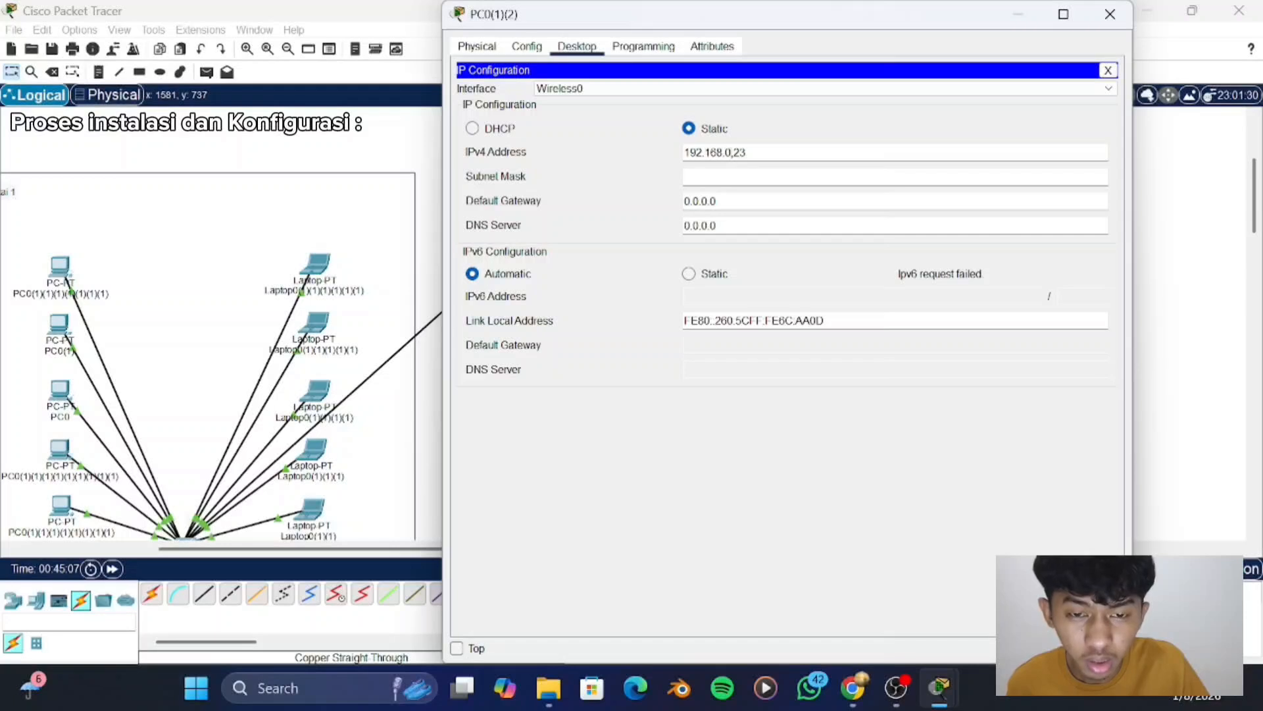
key("BackSpace")
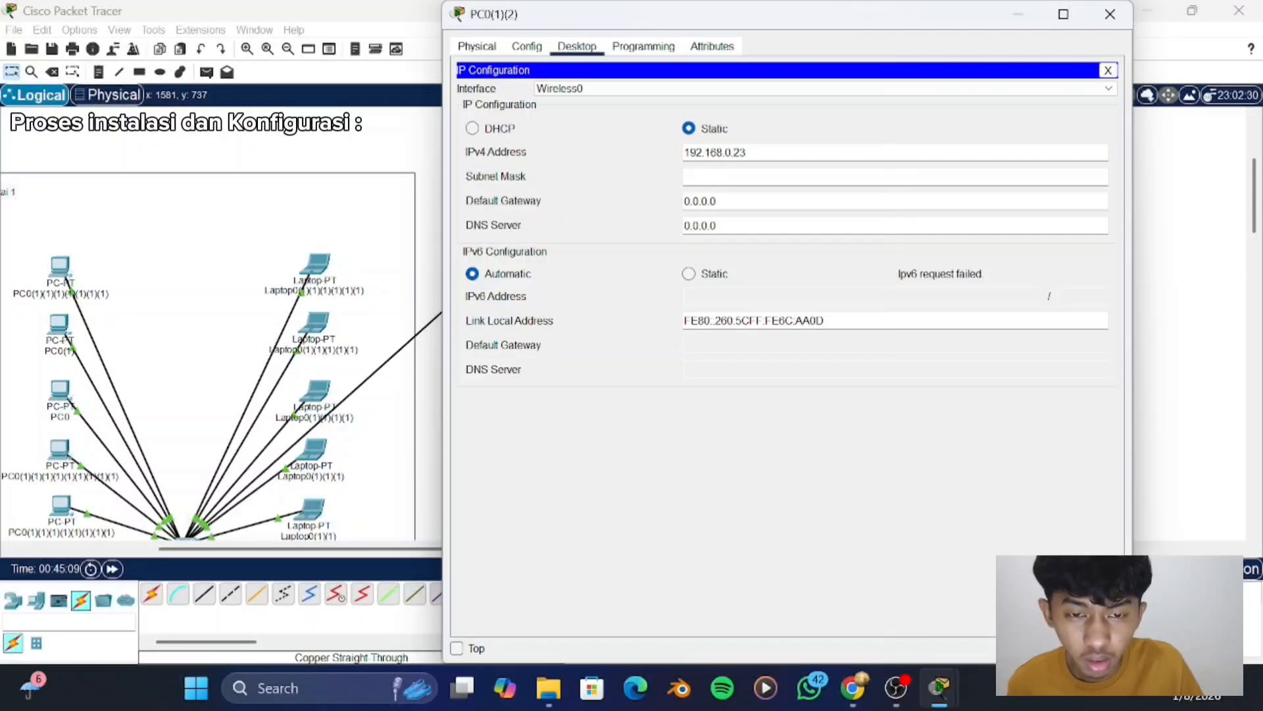
key("Return")
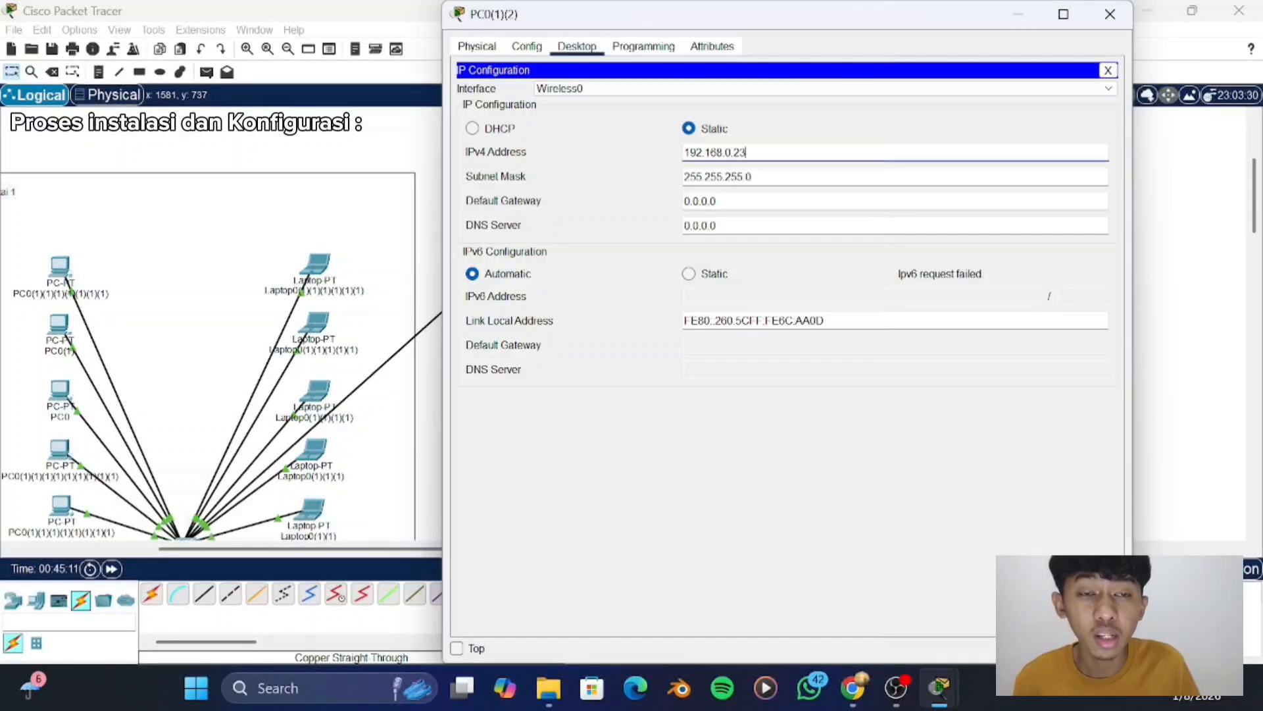
left_click(1110, 14)
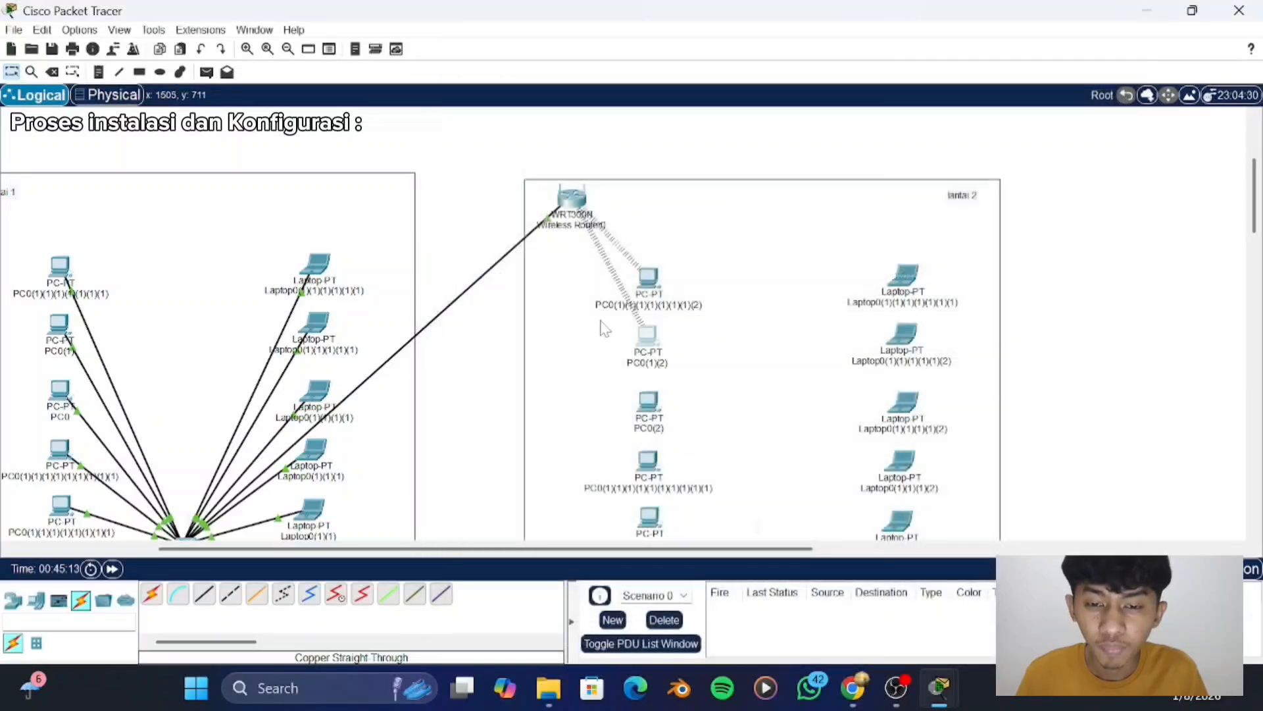
- Power off the third "lantai 2" PC, replace its wired network module with the WMP300N wireless module and power it back on
scroll(650, 414, "down", 2)
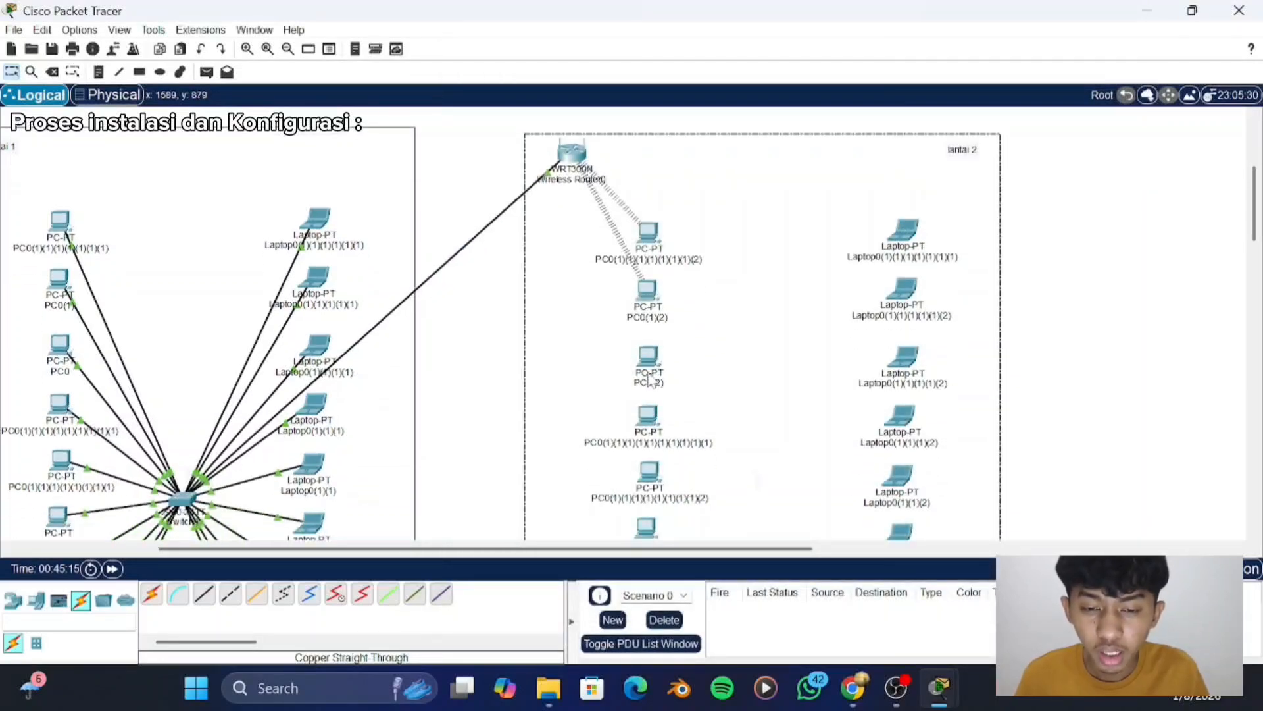
left_click(652, 363)
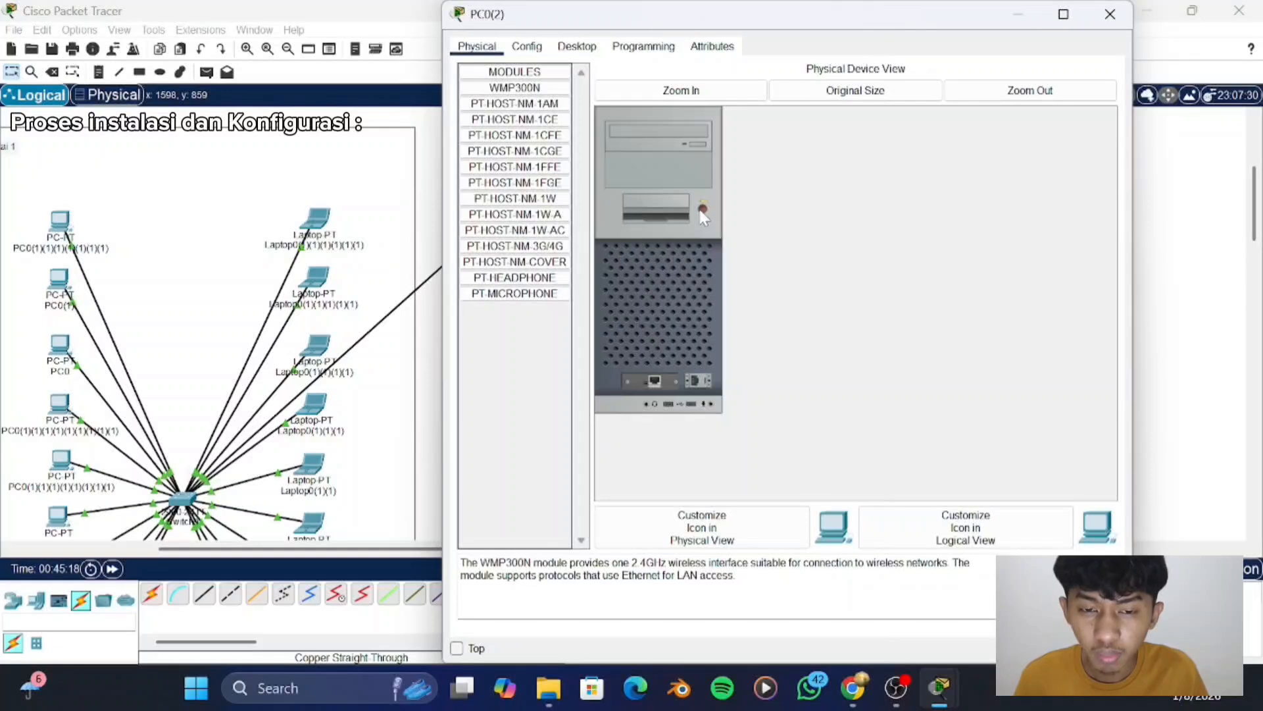
left_click_drag(657, 371, 520, 337)
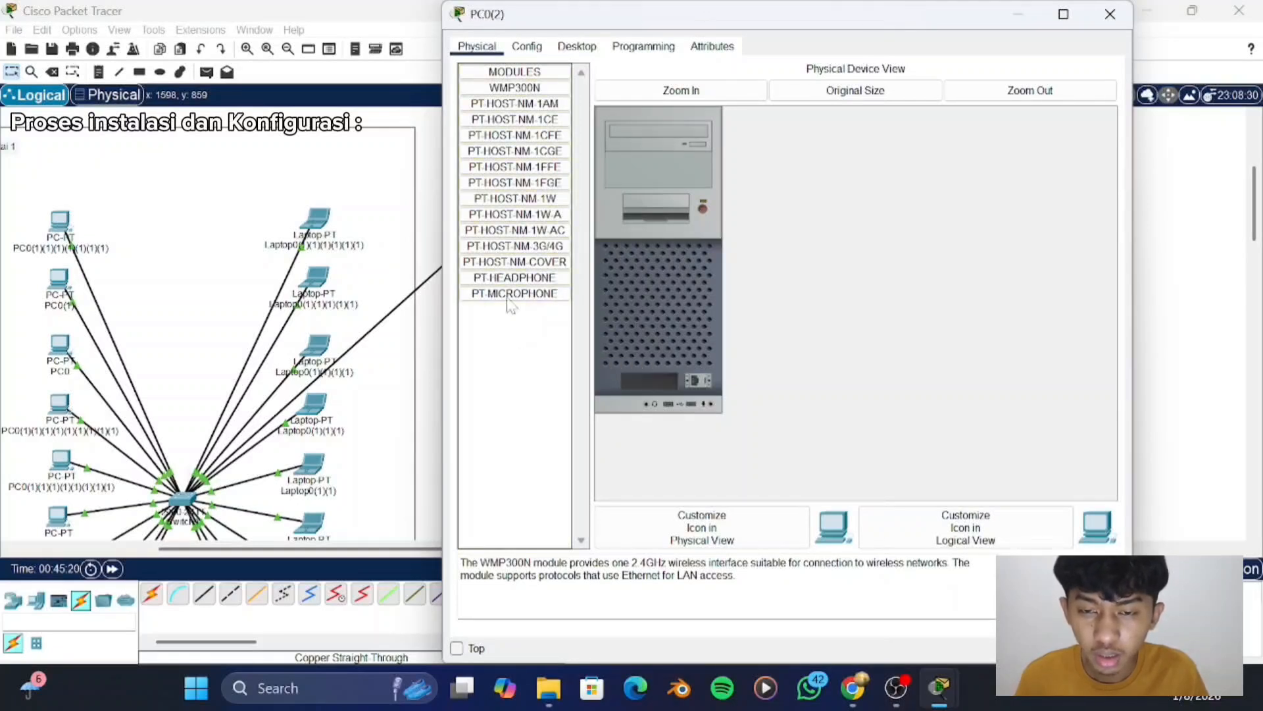
left_click_drag(490, 92, 649, 379)
left_click(703, 208)
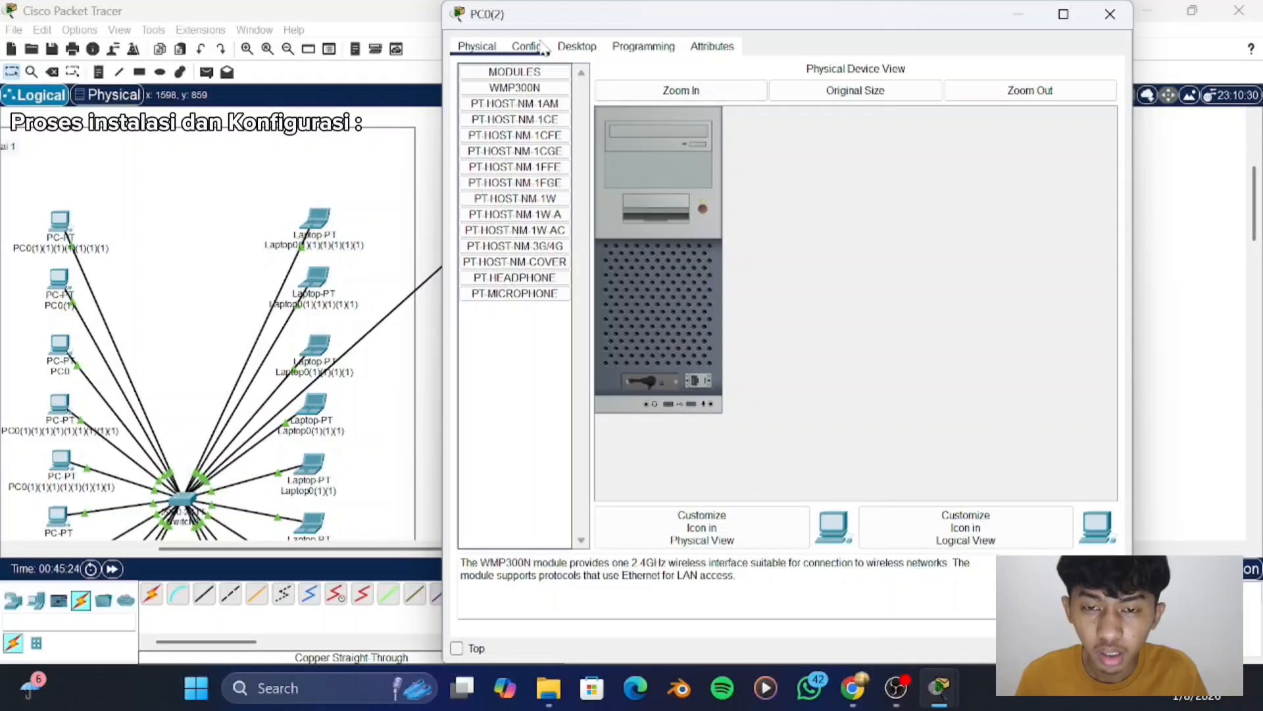
- Give the third "lantai 2" PC the static IPv4 address 192.168.0.24 with subnet mask 255.255.255.0 and close its window
left_click(574, 48)
left_click(520, 98)
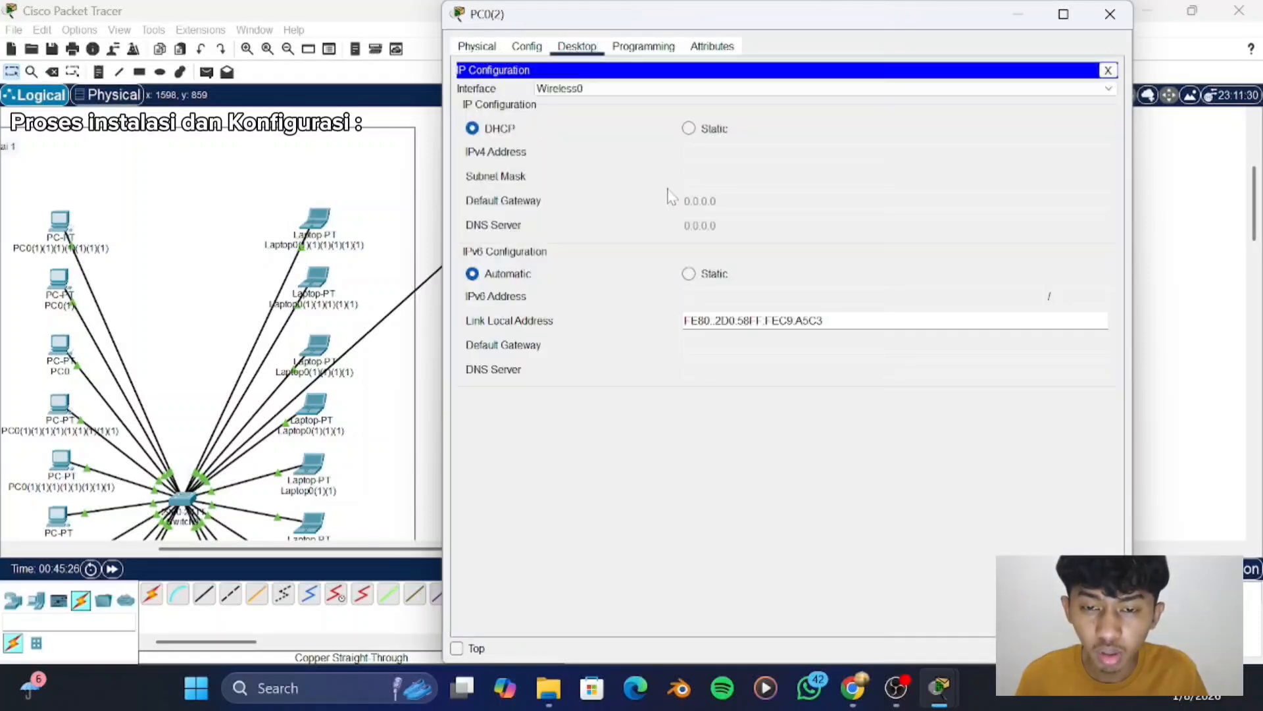
left_click(688, 128)
left_click(711, 153)
type("192.168.0.24")
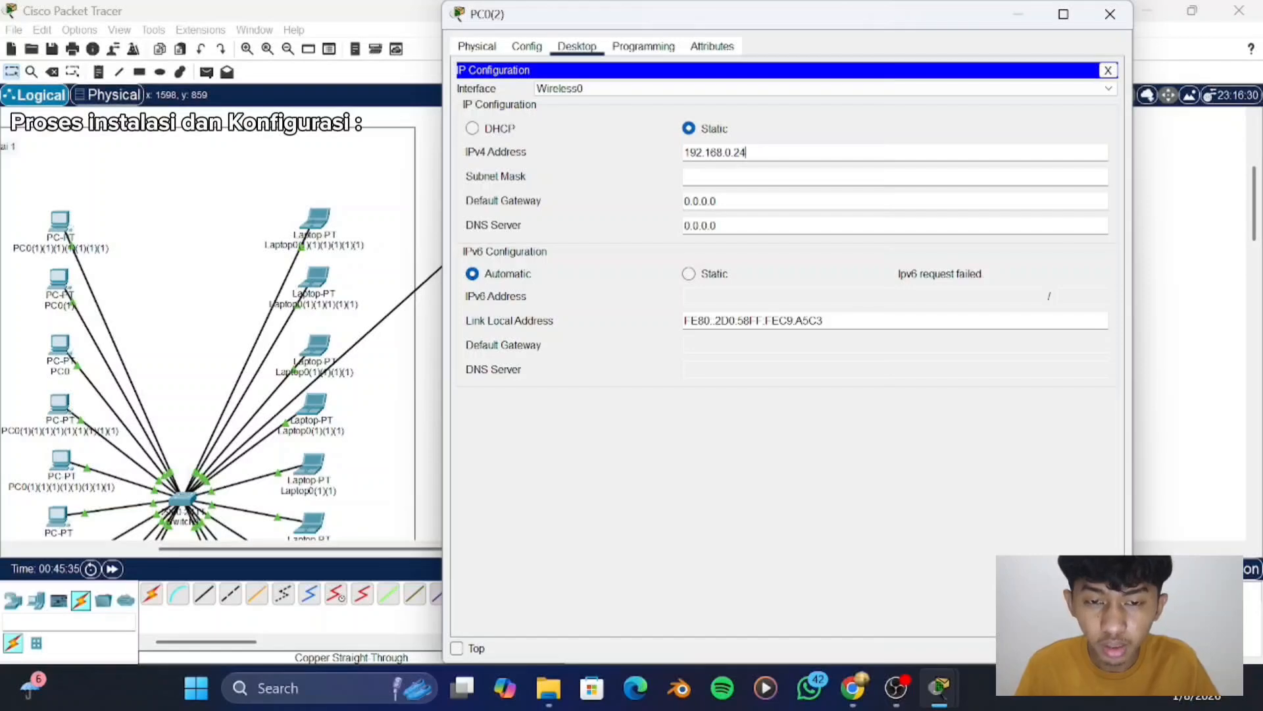
key("Return")
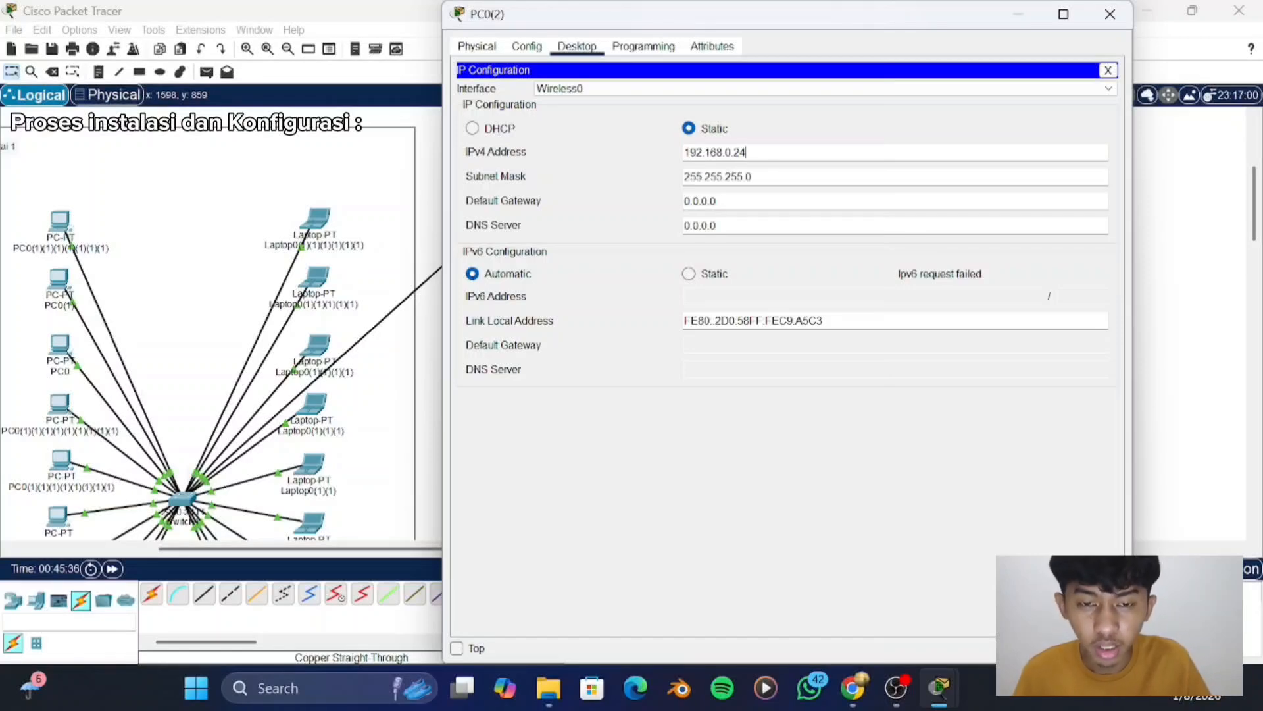
left_click(1114, 18)
- Power off the fourth "lantai 2" PC, replace its wired network module with the WMP300N wireless module and power it back on
scroll(715, 222, "down", 2)
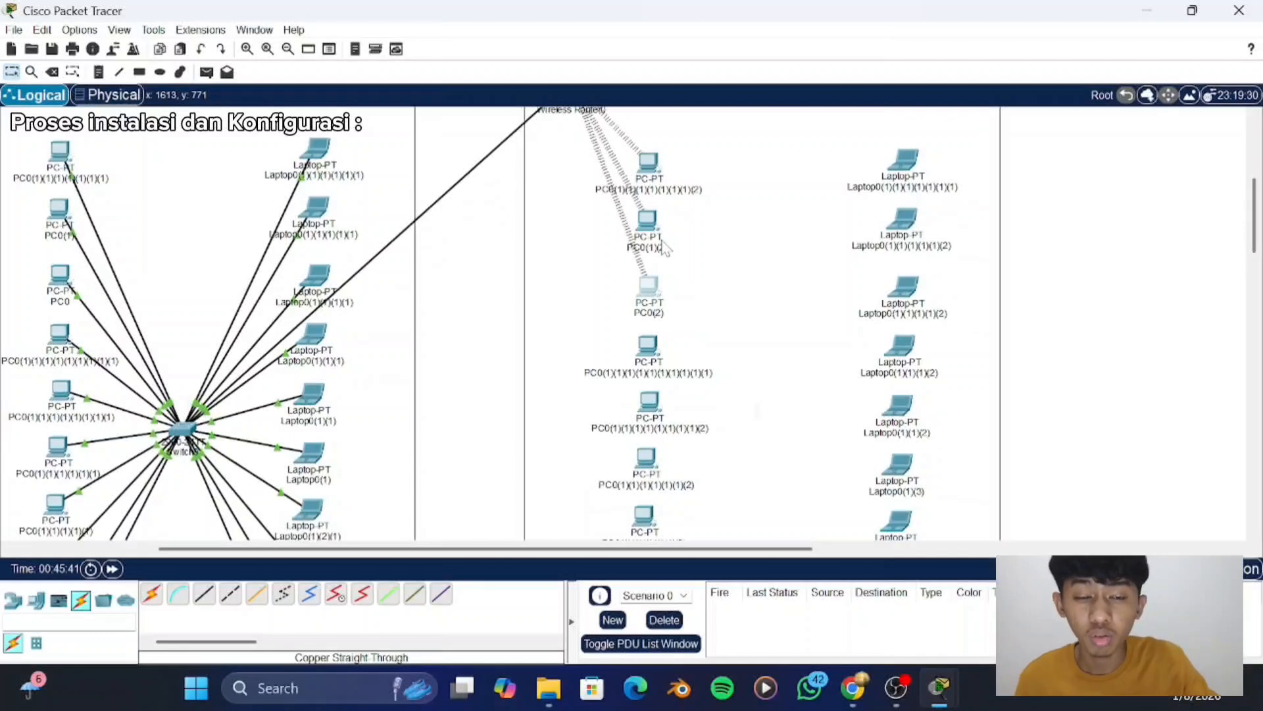
scroll(661, 241, "down", 1)
scroll(662, 241, "up", 3)
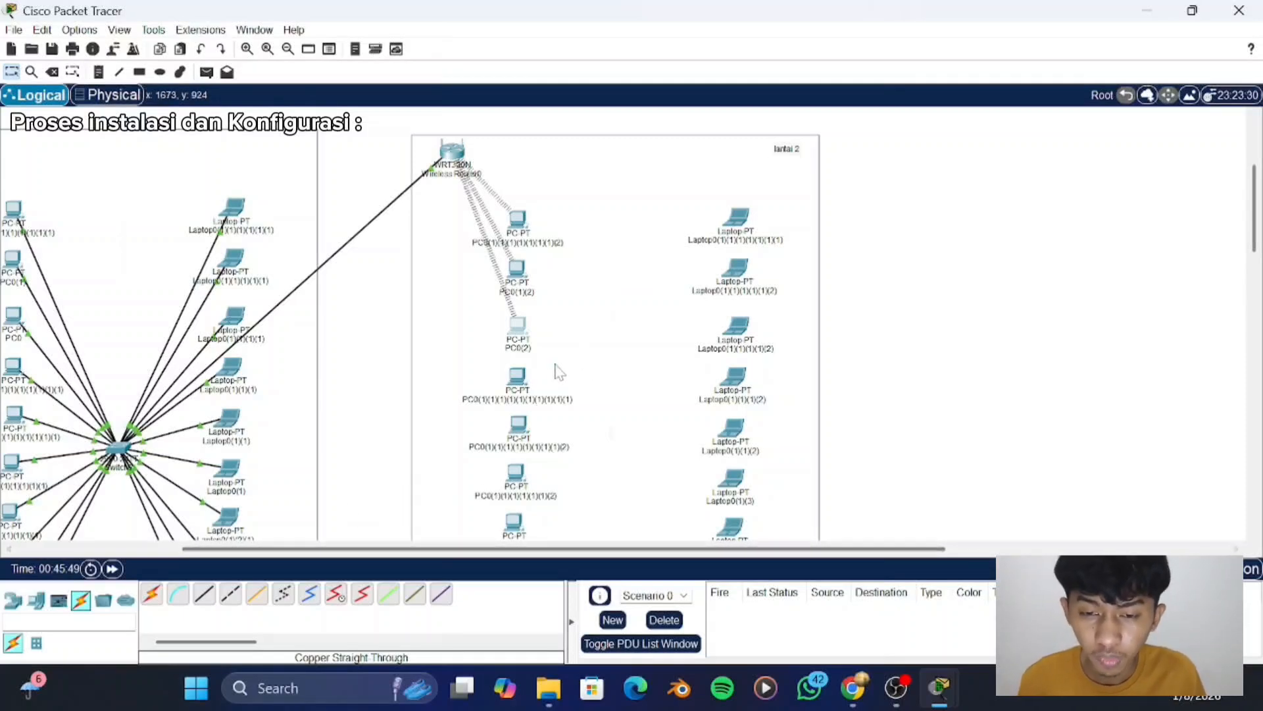
left_click(522, 384)
left_click(711, 226)
left_click_drag(658, 365, 517, 394)
left_click_drag(515, 86, 650, 376)
left_click(706, 210)
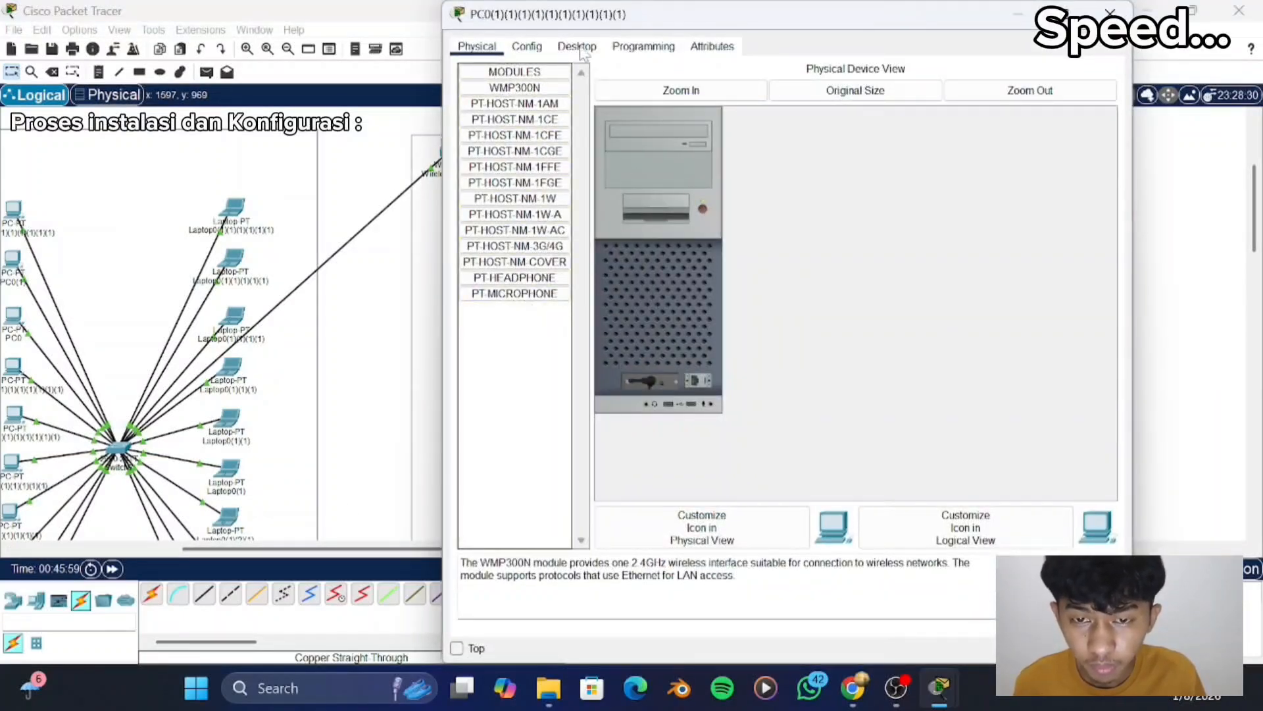
- Give the fourth "lantai 2" PC the next static IPv4 address in the 192.168.0.x sequence with the default subnet mask and close its window
left_click(577, 48)
left_click(503, 108)
left_click(689, 129)
type("192.168.0.20")
key("Tab")
left_click(1110, 14)
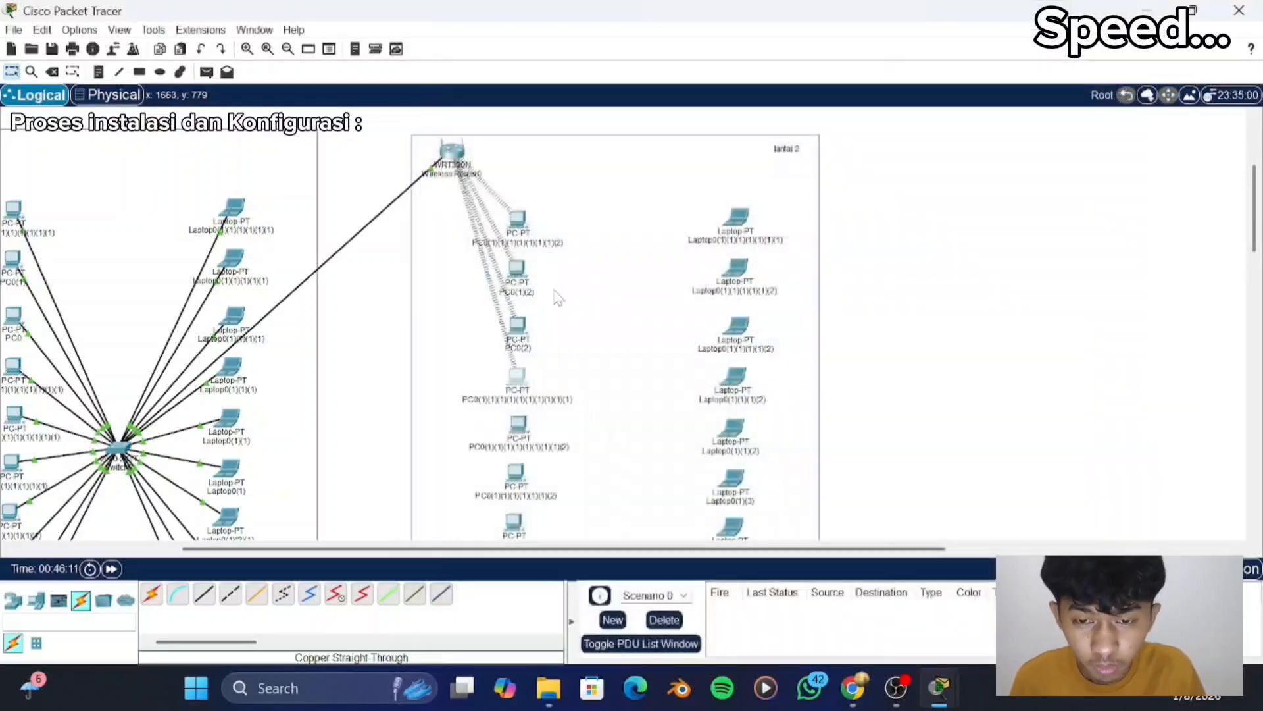
- Power off the fifth "lantai 2" PC, replace its wired network module with the WMP300N wireless module and power it back on
scroll(555, 295, "down", 1)
left_click(510, 390)
left_click(704, 209)
left_click_drag(653, 380, 522, 330)
left_click_drag(516, 88, 648, 379)
left_click(704, 209)
- Give the fifth "lantai 2" PC the next static IPv4 address in the 192.168.0.x sequence with the default subnet mask and close its window
left_click(577, 47)
left_click(504, 109)
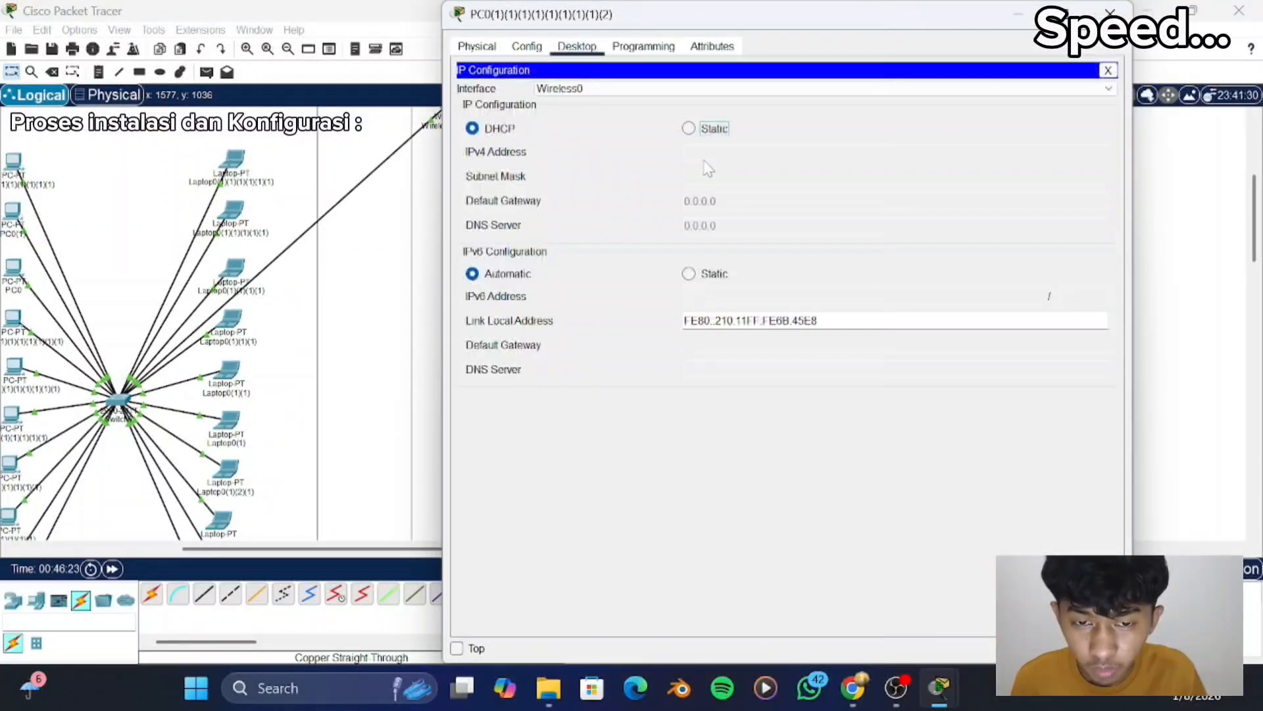
left_click(714, 131)
type("192.168.0.21")
key("Tab")
left_click(1110, 13)
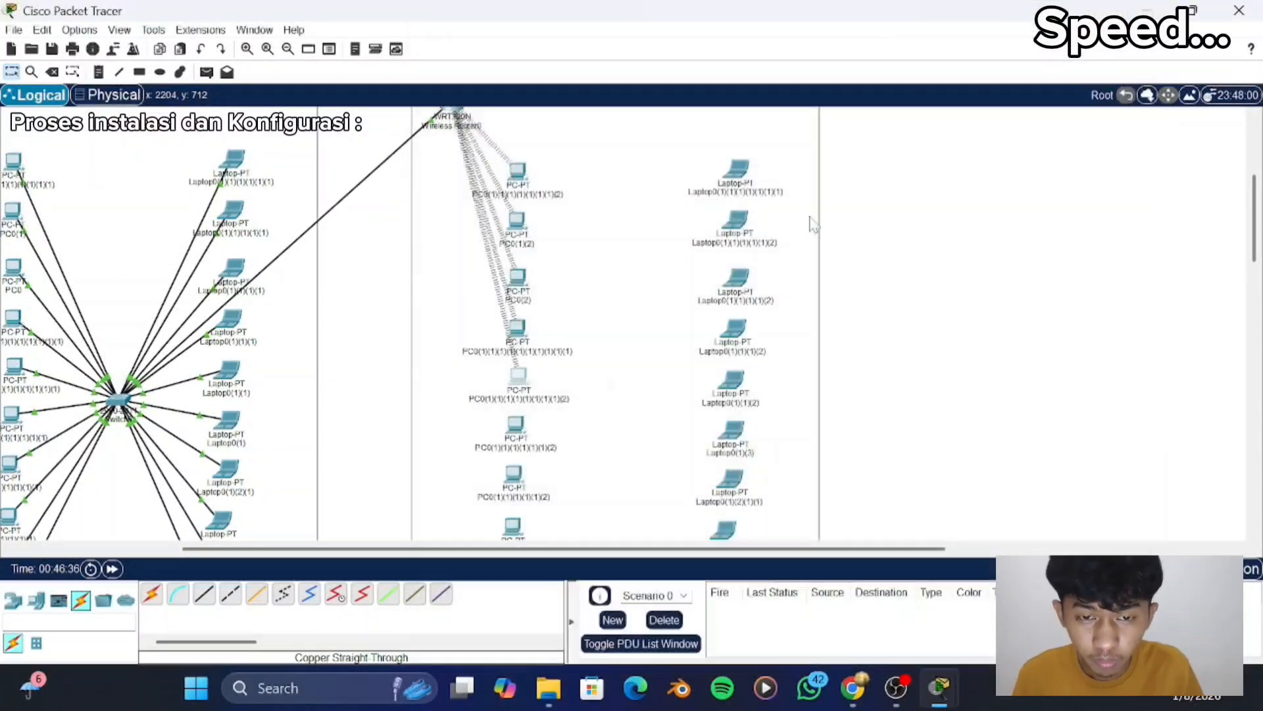
- Power off the sixth "lantai 2" PC, replace its wired network module with the WMP300N wireless module and power it back on
scroll(556, 296, "down", 1)
left_click(512, 393)
left_click(704, 209)
left_click_drag(650, 381, 522, 330)
- Give the sixth "lantai 2" PC the static IPv4 address 192.168.0.27 with subnet mask 255.255.255.0 and close its window
left_click(577, 46)
left_click(503, 109)
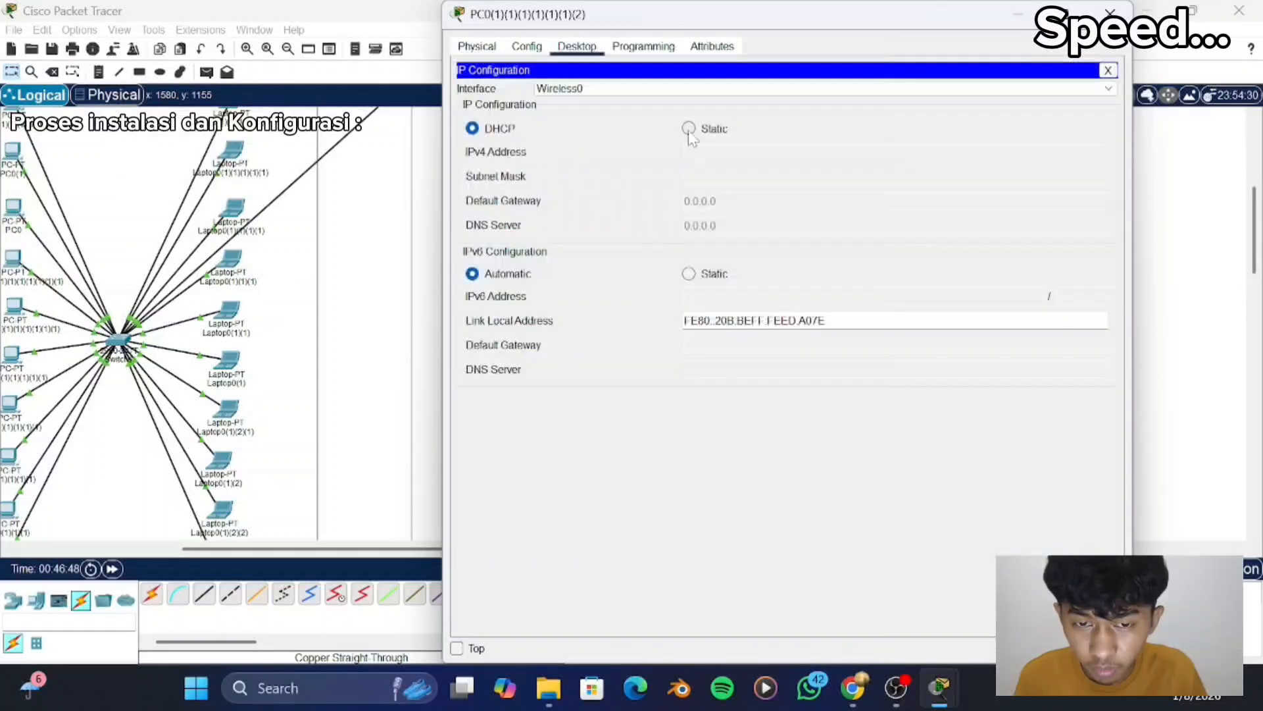
left_click(689, 128)
type("192.168.0.22")
key("Tab")
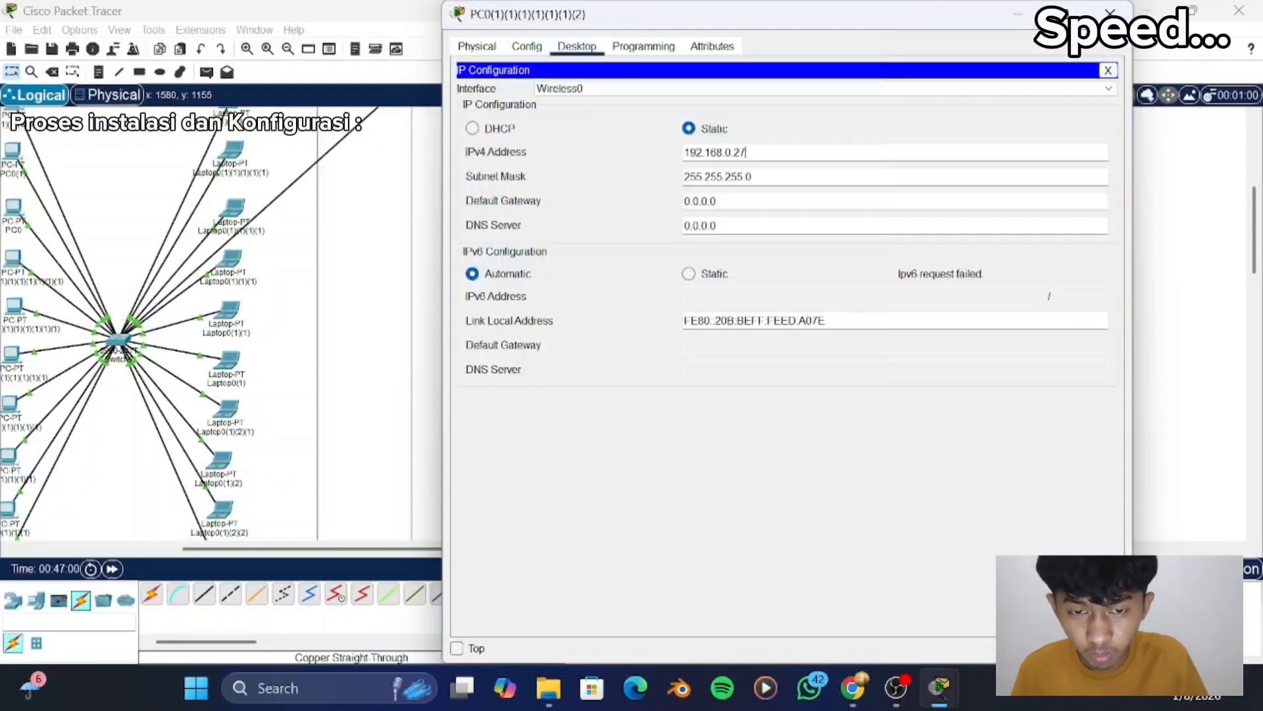
left_click(1111, 13)
- Fit the seventh "lantai 2" PC with the WMP300N module in place of its wired one and give it the next static 192.168.0.x address
scroll(525, 215, "up", 3)
scroll(530, 434, "down", 7)
left_click(516, 302)
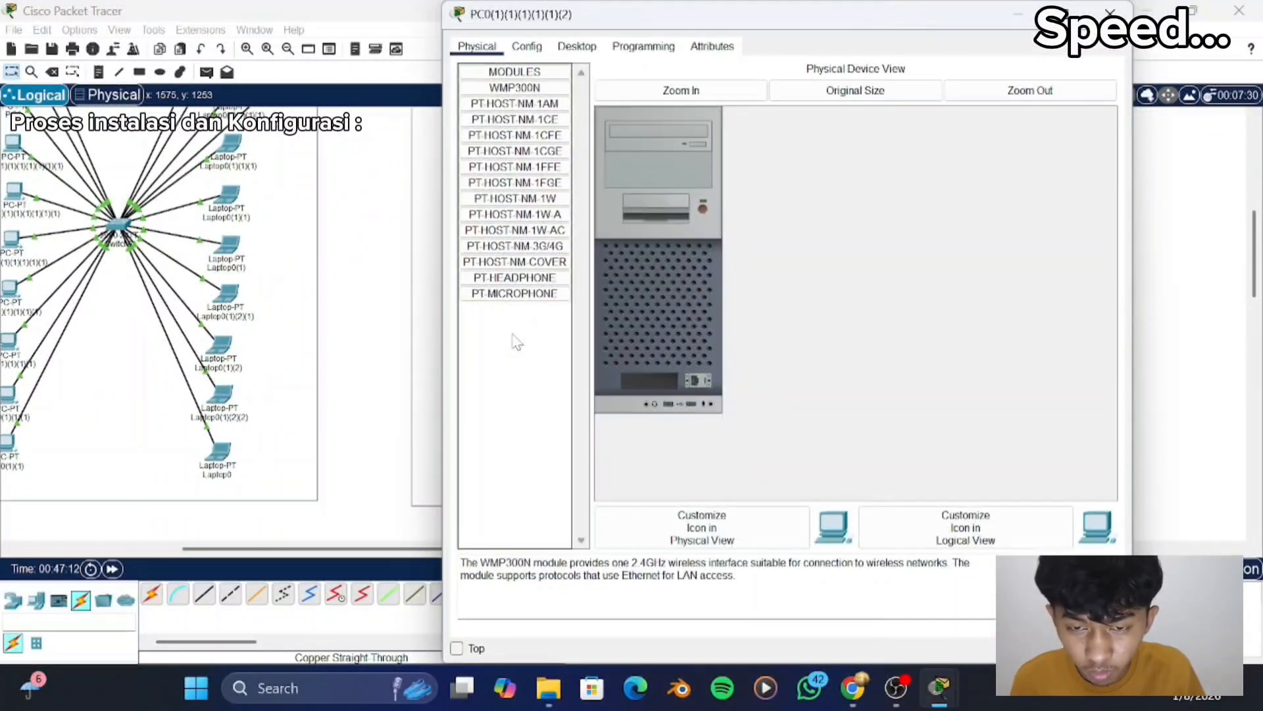
left_click(577, 46)
left_click(535, 104)
left_click(689, 129)
type("192.168.0.23")
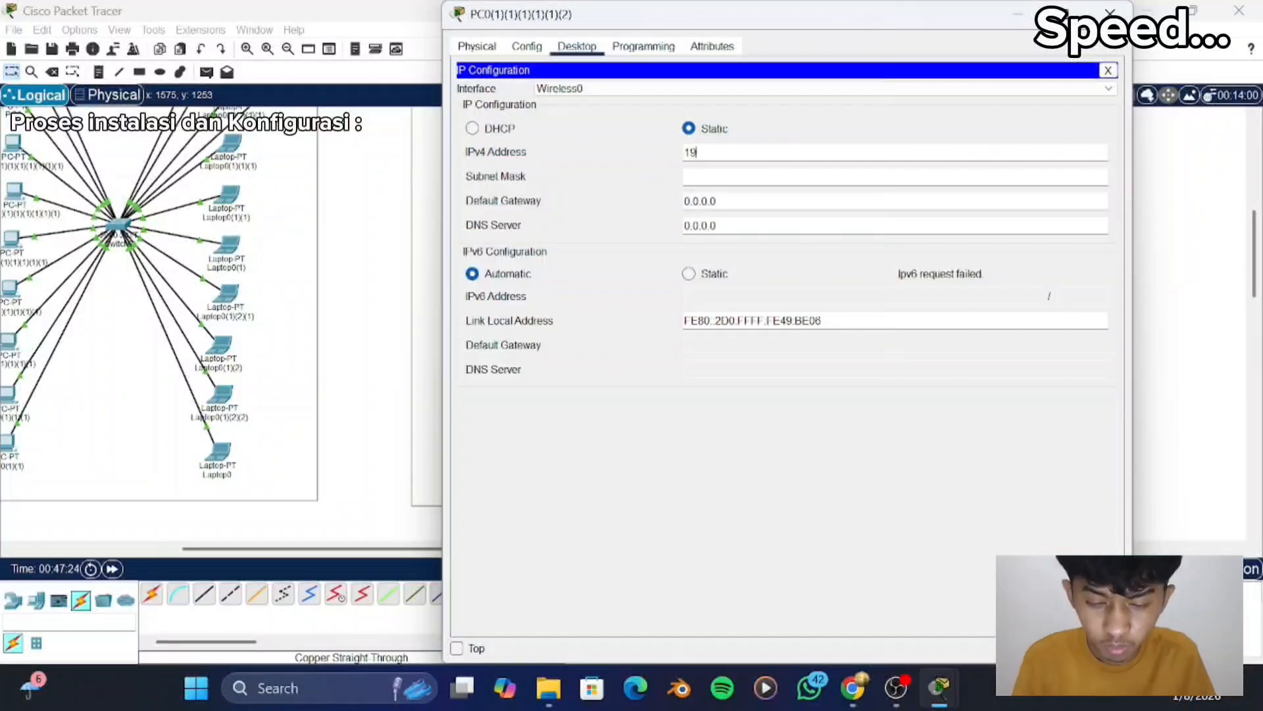
key("Tab")
left_click(1110, 13)
- Fit the eighth "lantai 2" PC with the WMP300N module in place of its wired one and give it the static IPv4 address 192.168.0.29
scroll(513, 349, "down", 1)
left_click(514, 308)
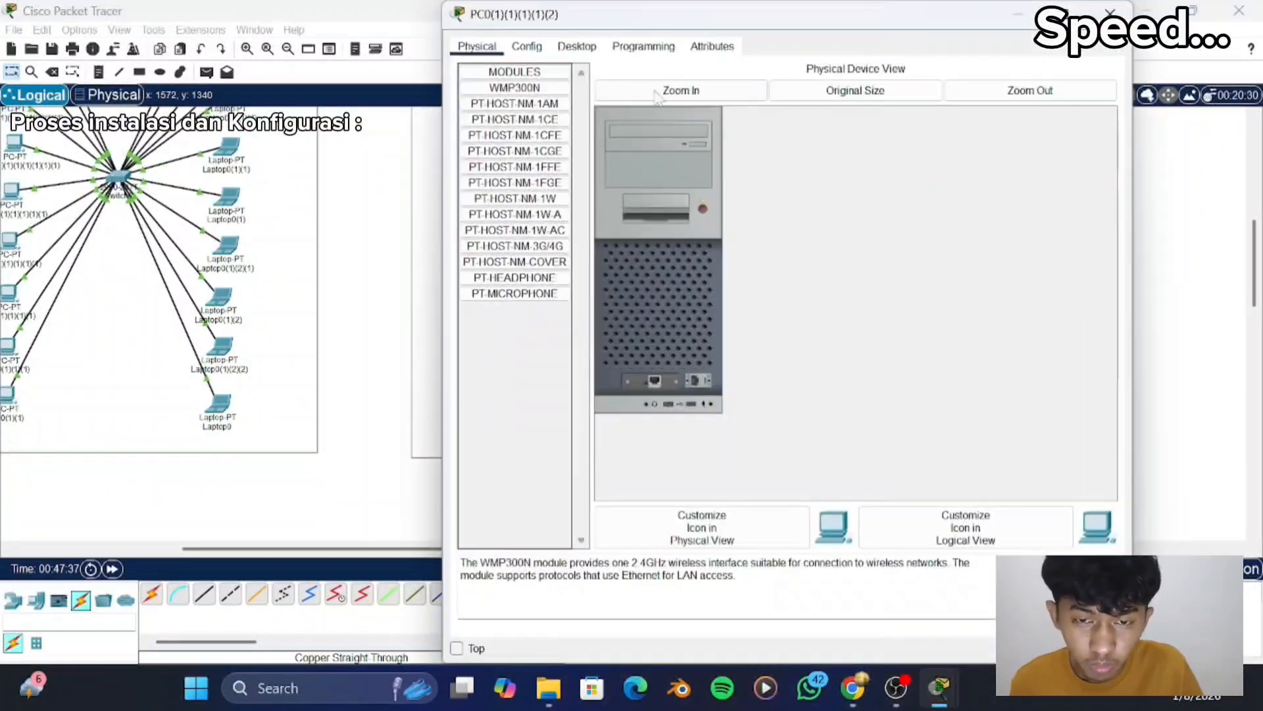
left_click(577, 46)
left_click(536, 104)
left_click(688, 132)
left_click(695, 152)
type("19")
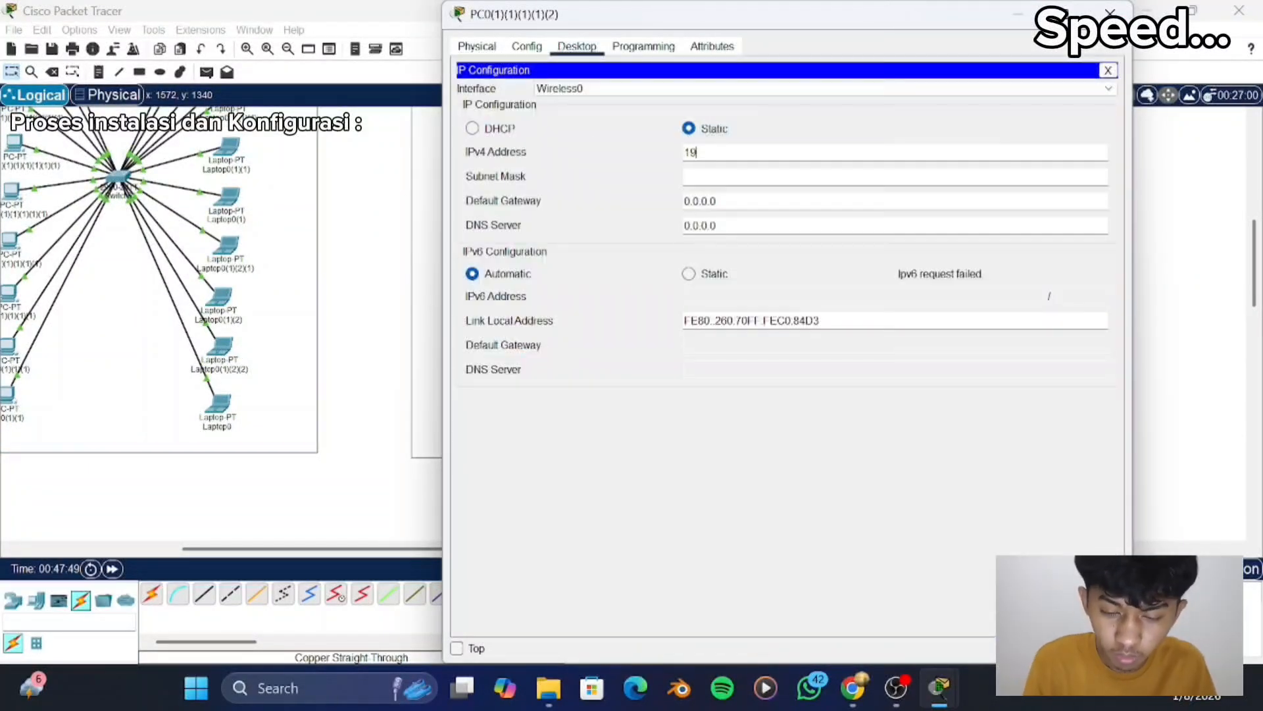
key("Return")
left_click(673, 358)
type("192.168.0.29")
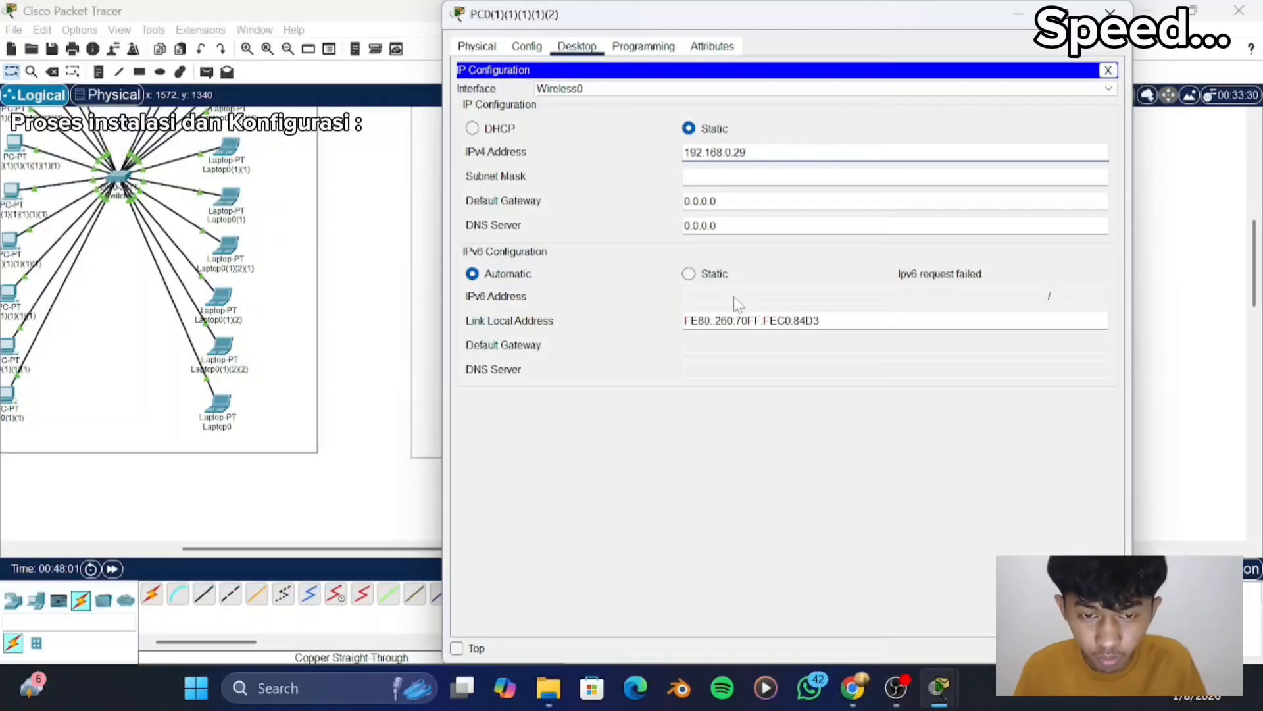
key("Tab")
left_click(1110, 13)
- Fit the ninth "lantai 2" PC with the WMP300N module in place of its wired one and give it the next static 192.168.0.x address
left_click(514, 308)
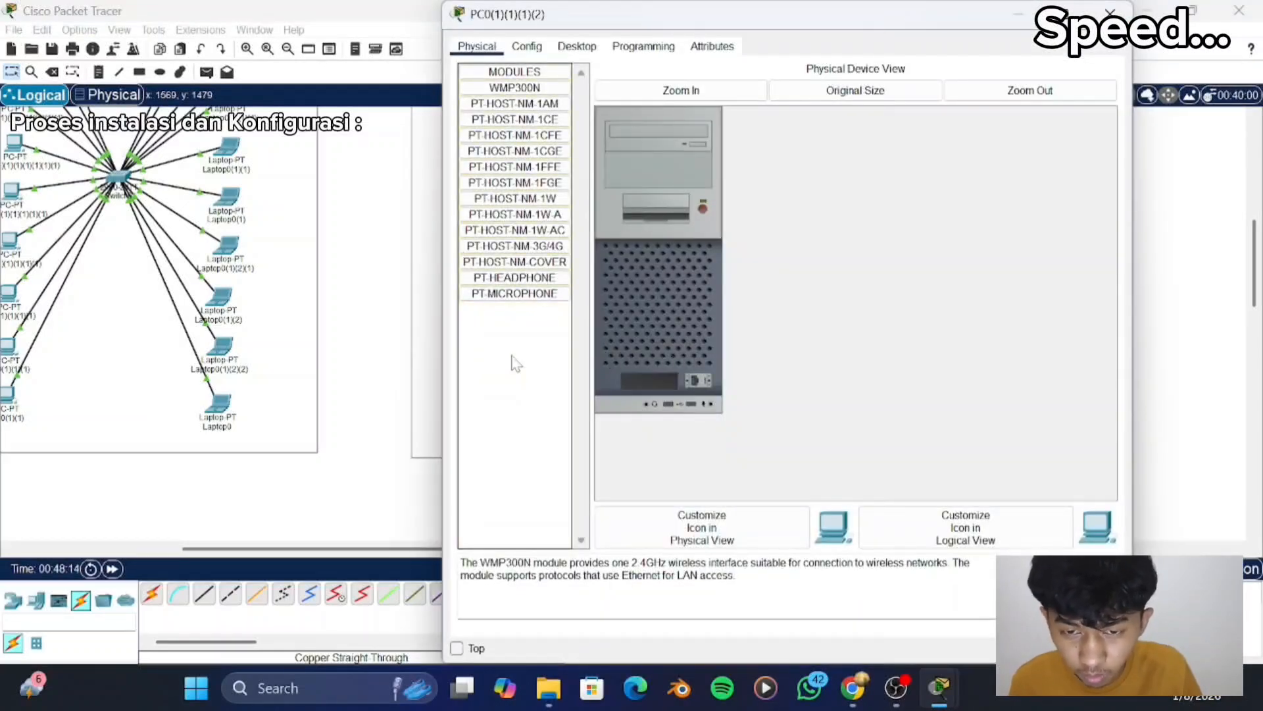
left_click(577, 46)
left_click(536, 103)
left_click(688, 128)
left_click(695, 152)
type("192.168.")
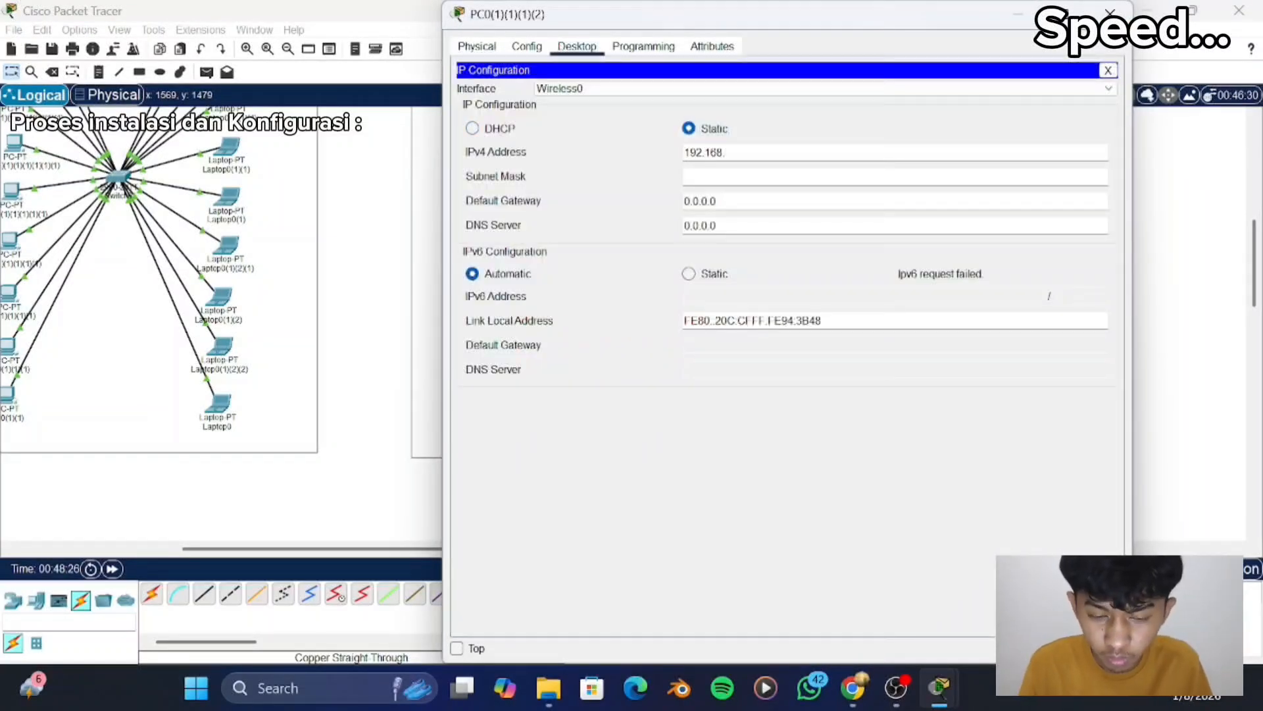
type("6.82")
key("Tab")
left_click(1110, 13)
- Fit the tenth "lantai 2" PC with the WMP300N module in place of its wired one and give it the next static 192.168.0.x address
left_click(515, 358)
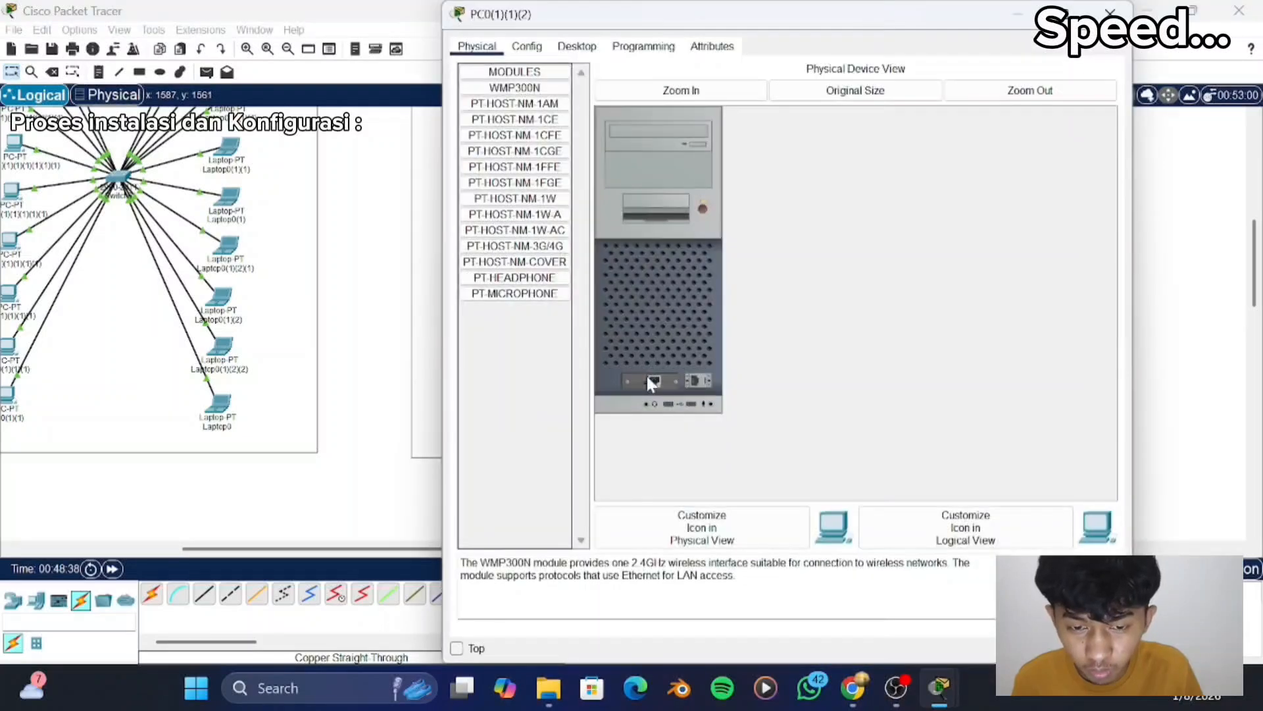
left_click(577, 46)
left_click(527, 100)
left_click(689, 128)
left_click(694, 152)
type("192")
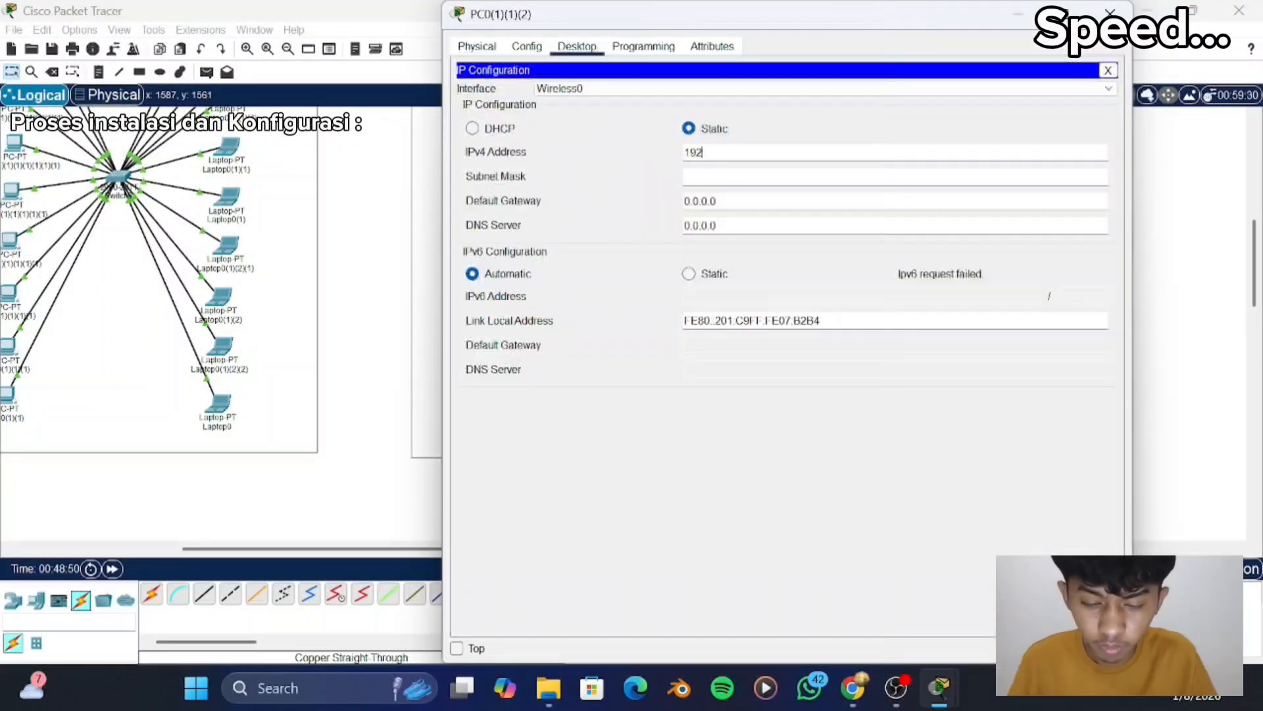
type(".168.6.83")
key("Tab")
left_click(1112, 13)
- Replace the wired network module of the first "lantai 2" laptop with the WPC300N wireless module and power it back on
scroll(677, 291, "up", 5)
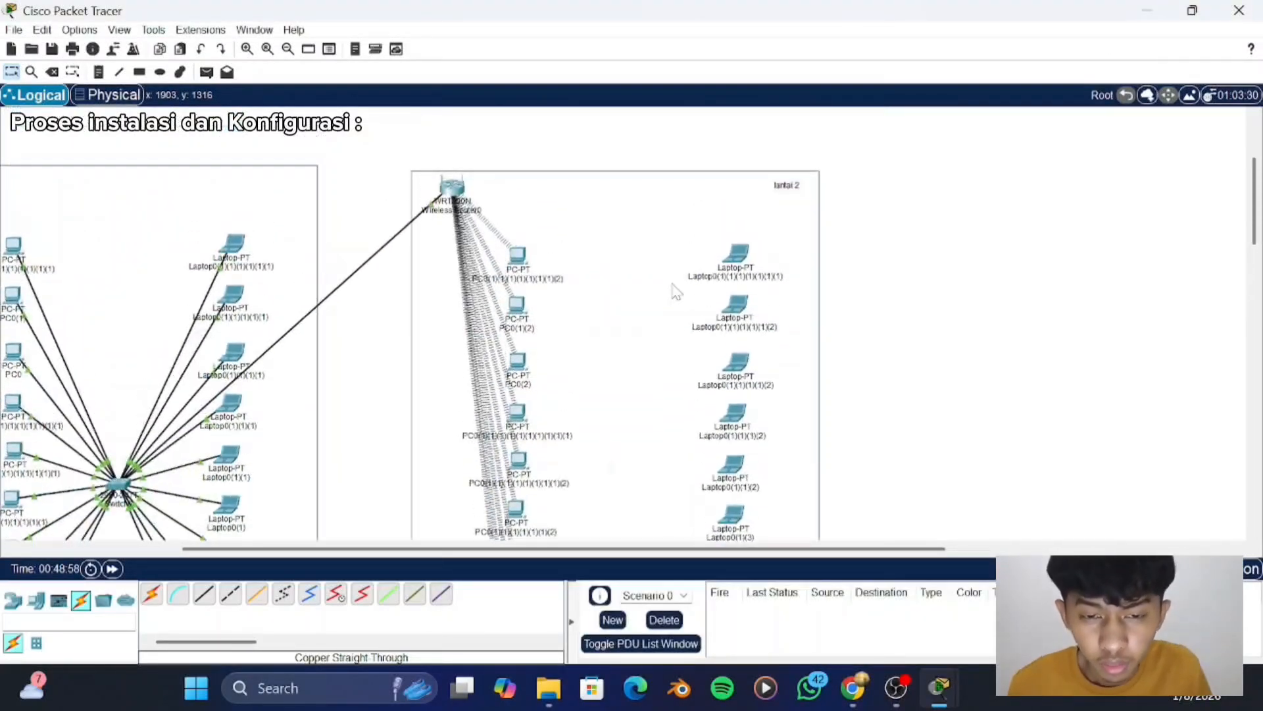
scroll(676, 292, "right", 2)
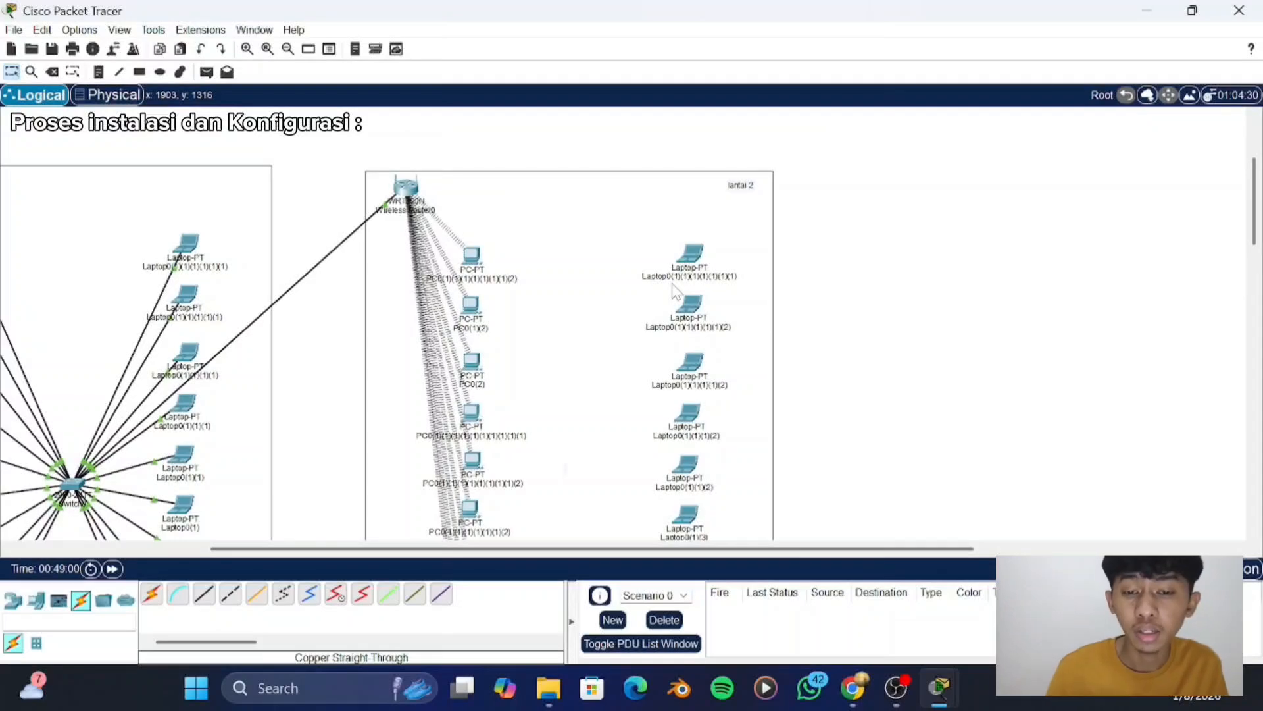
left_click(698, 265)
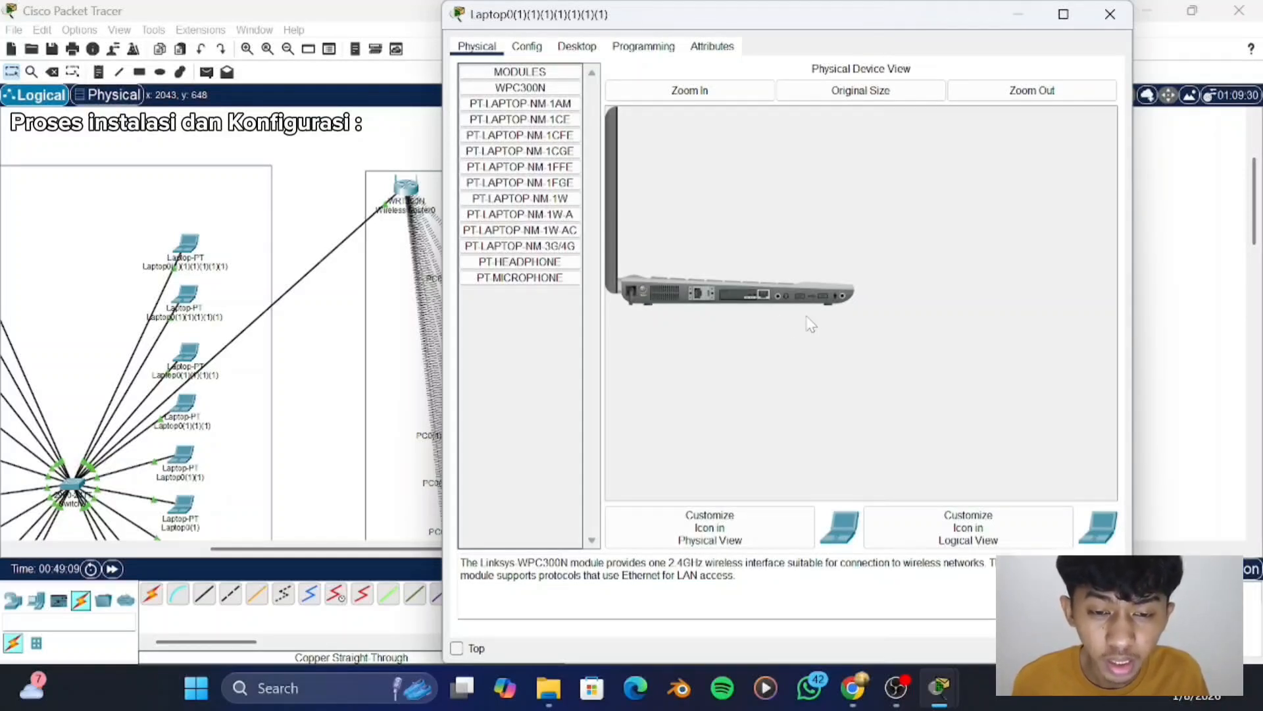
left_click_drag(644, 293, 533, 320)
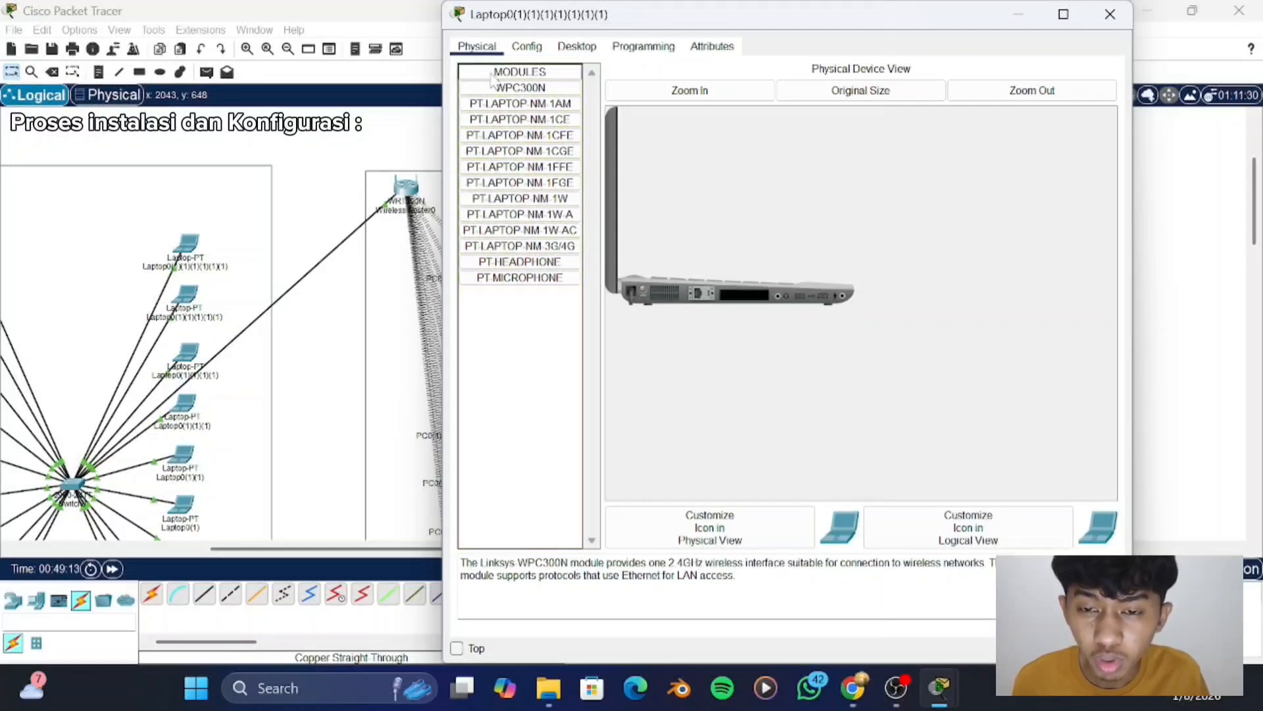
left_click_drag(520, 87, 738, 300)
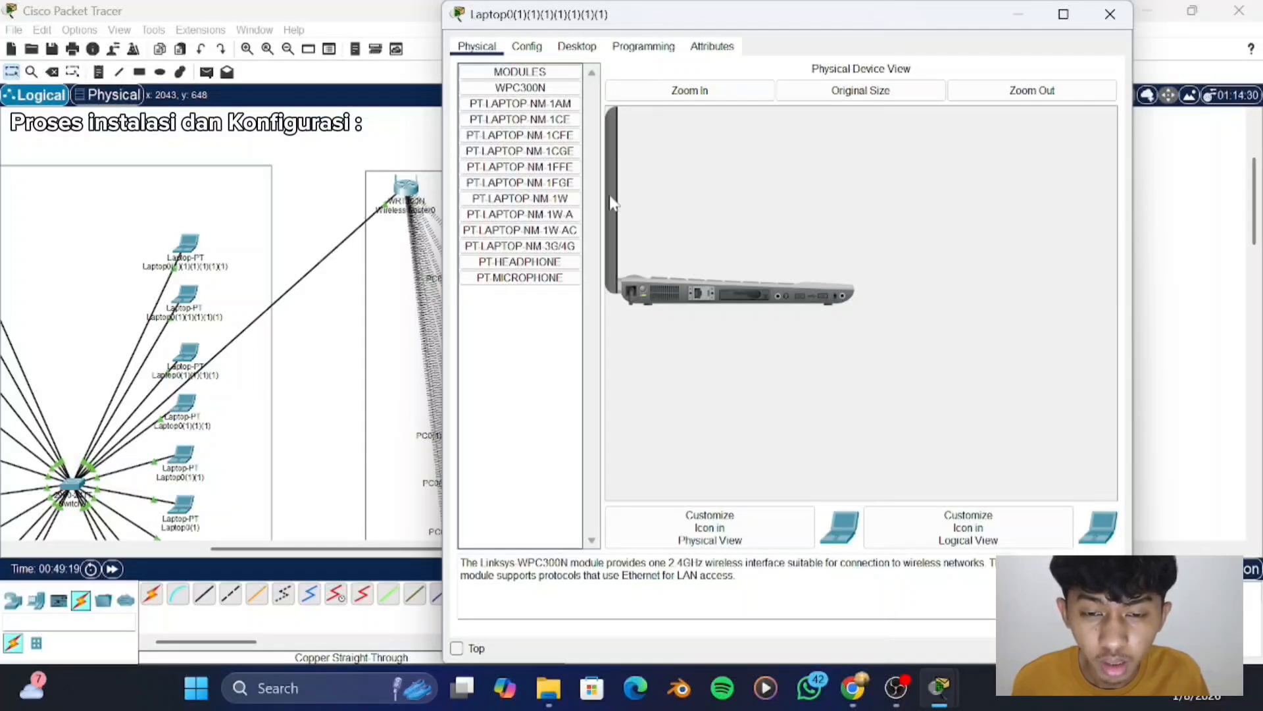
- Give the first "lantai 2" laptop the static IPv4 address 192.168.0.32 with the default subnet mask
left_click(577, 48)
left_click(528, 104)
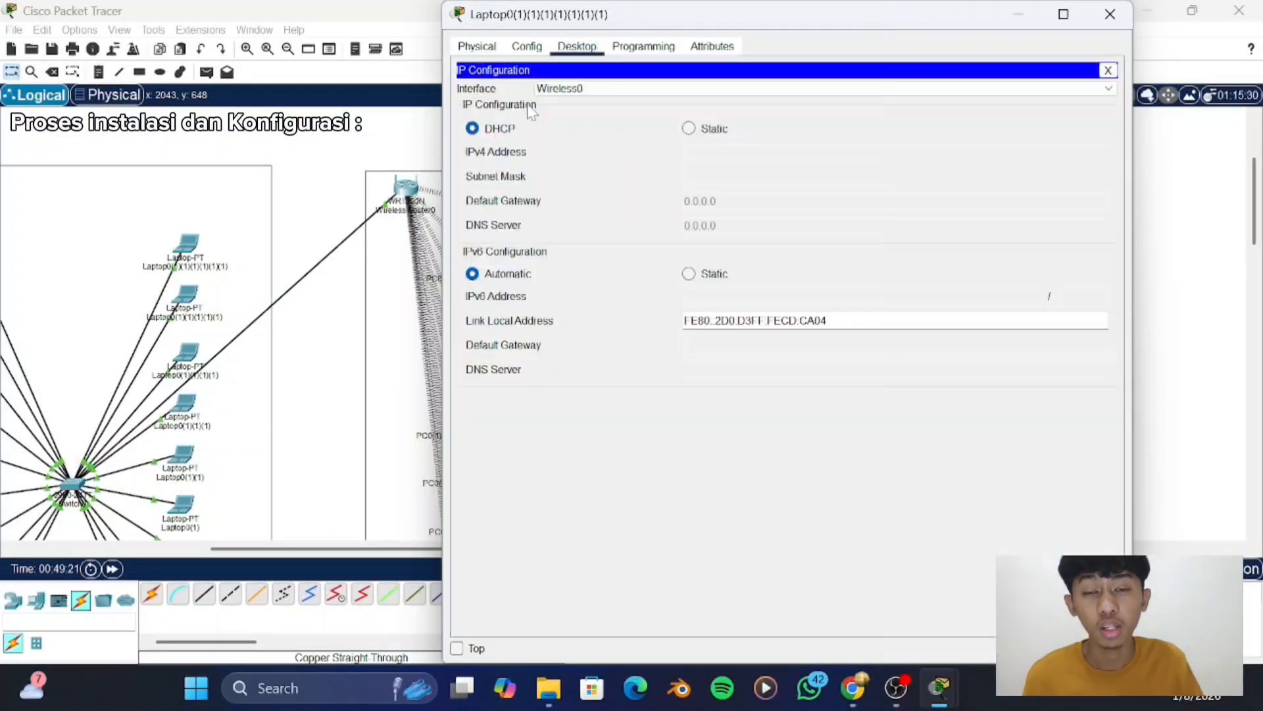
left_click(689, 129)
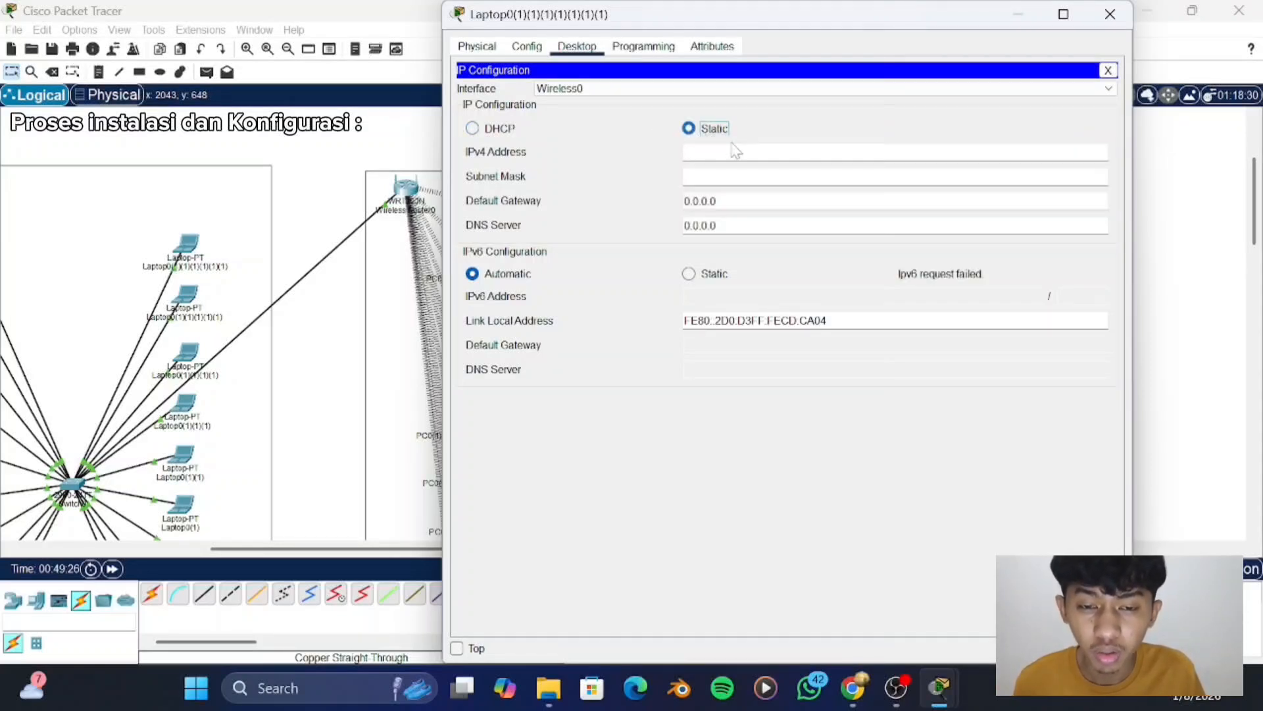
left_click(698, 153)
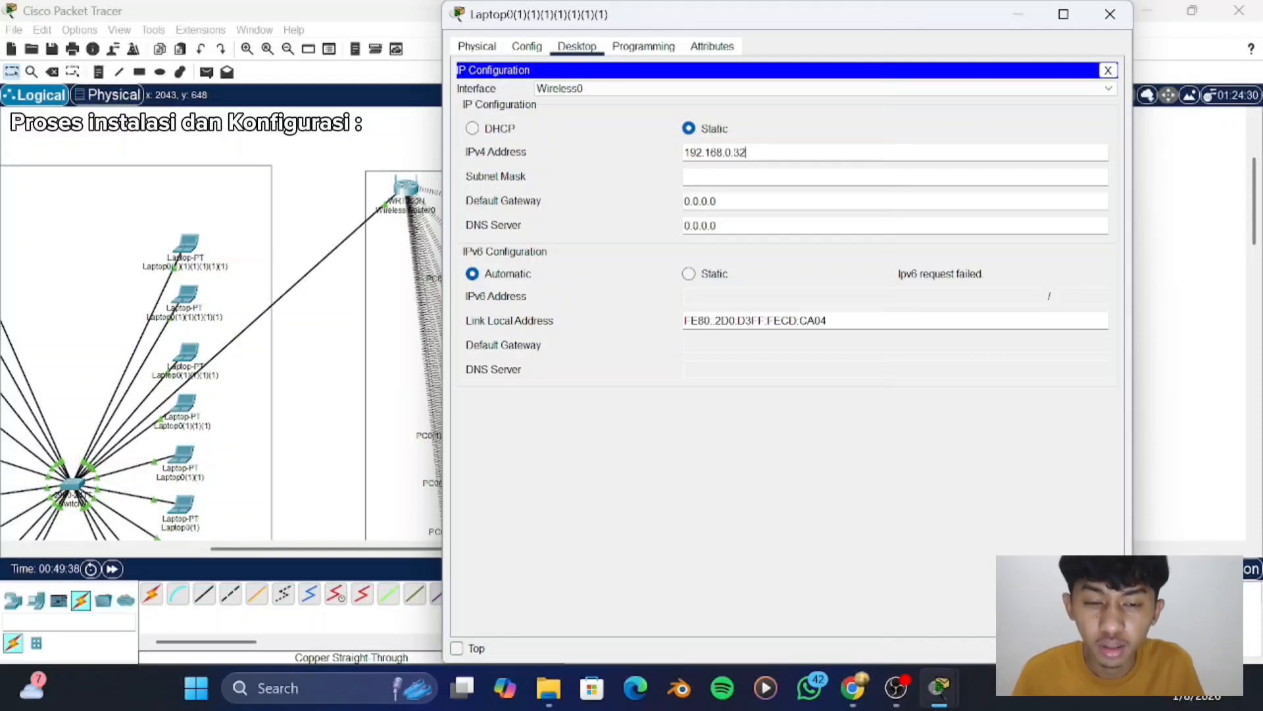
key("Return")
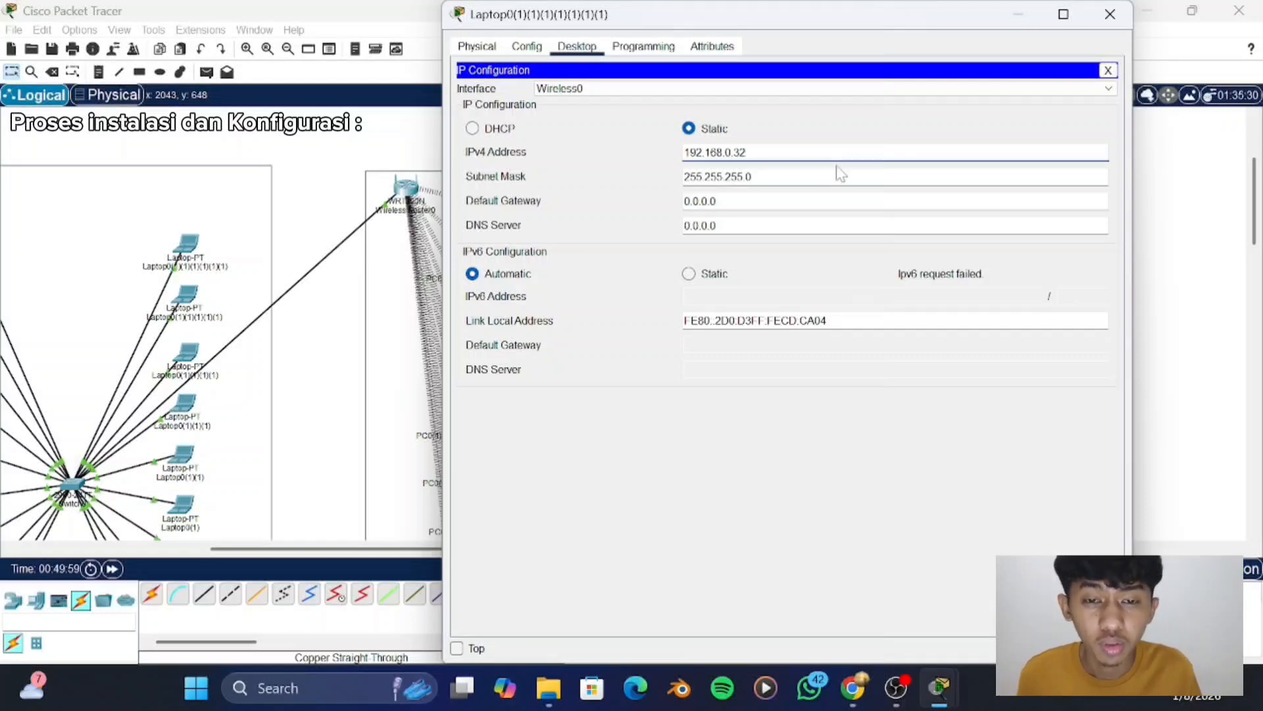
left_click(1110, 14)
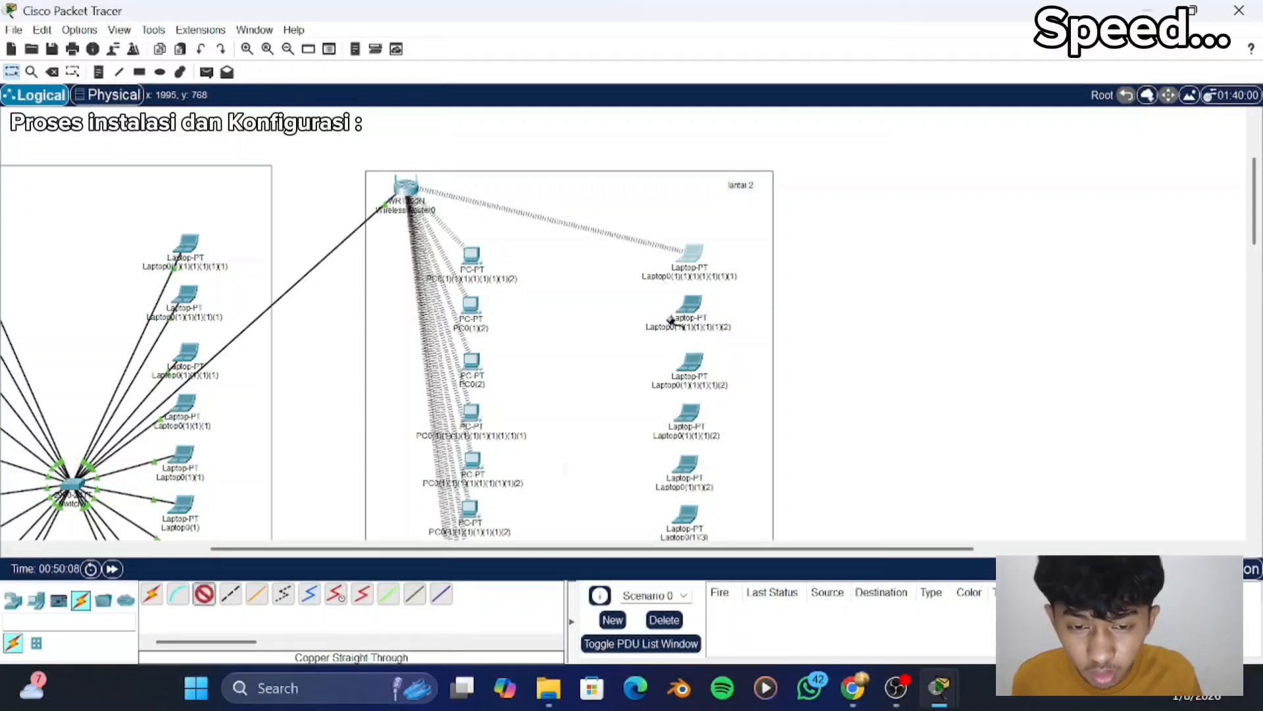
- Fit the second "lantai 2" laptop with the WPC300N module in place of its wired one and give it the next static 192.168.0.x address
left_click(688, 304)
left_click_drag(757, 297, 522, 91)
left_click_drag(521, 89, 745, 295)
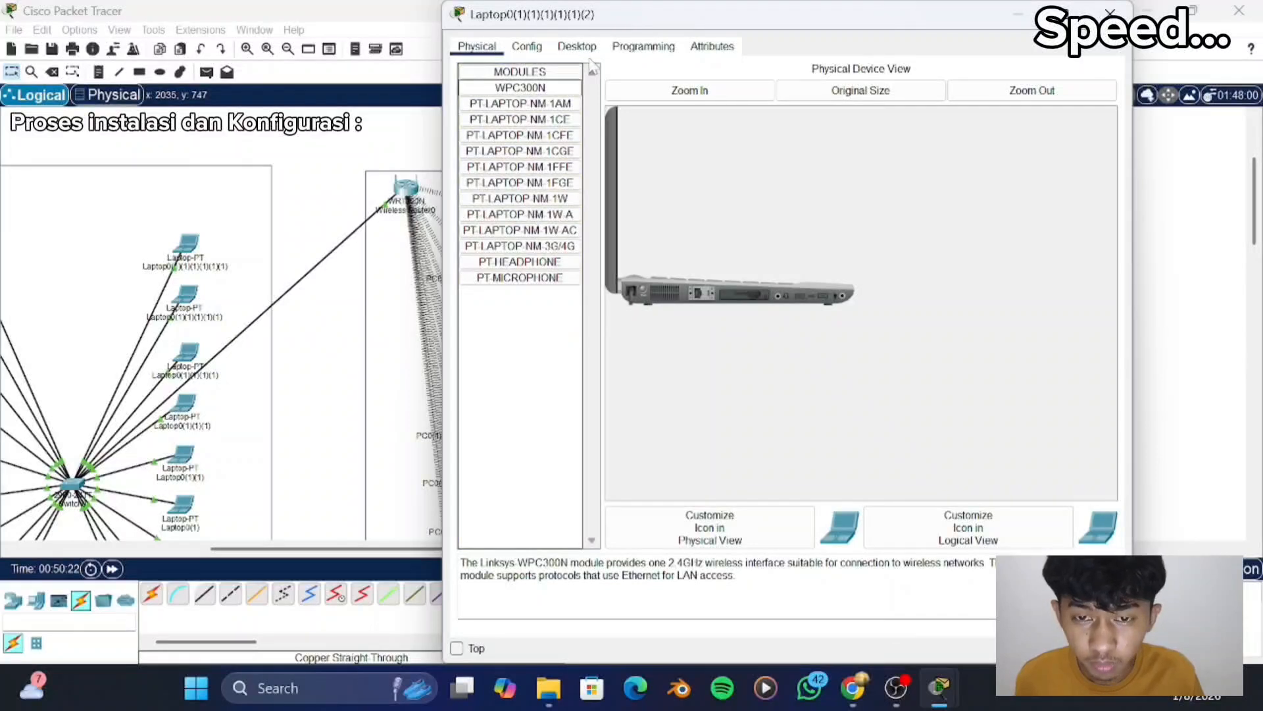
left_click(577, 47)
left_click(478, 47)
left_click(577, 47)
left_click(507, 108)
left_click(704, 128)
type("192.168.0.10")
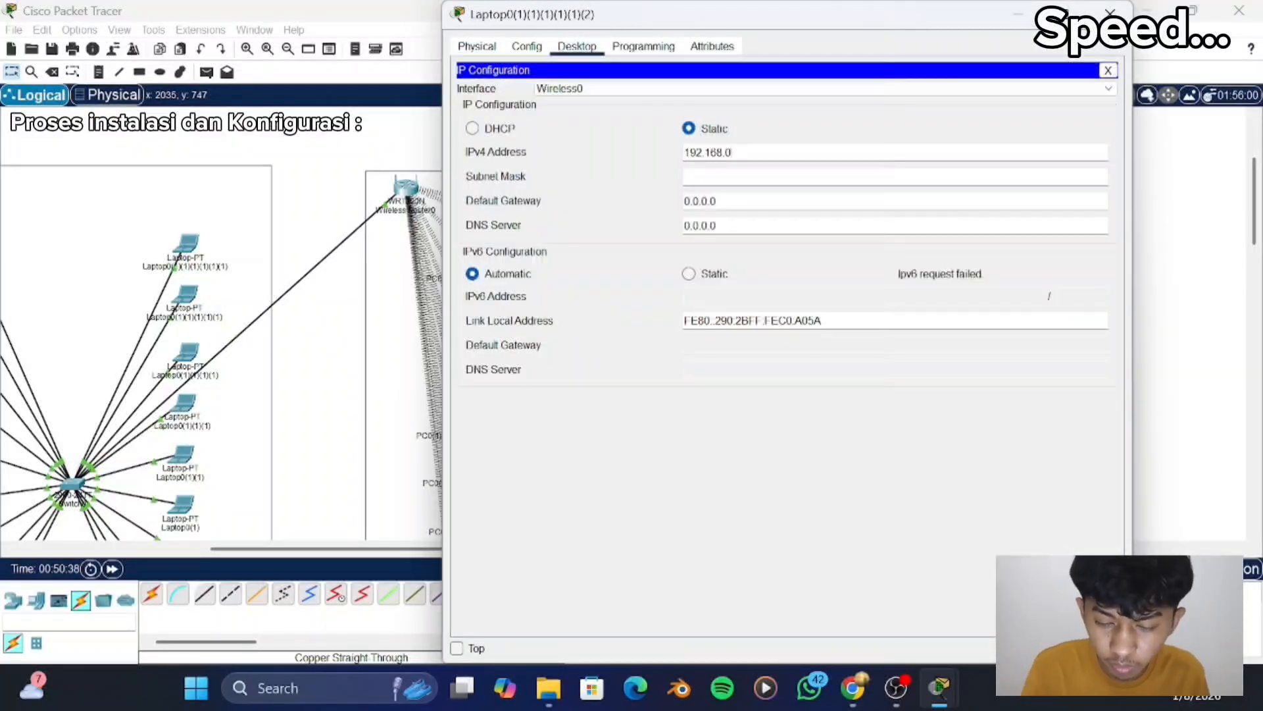
key("Return")
left_click(1110, 14)
- Fit the third "lantai 2" laptop with the WPC300N module in place of its wired one and give it the next static 192.168.0.x address
scroll(694, 300, "down", 2)
left_click(694, 302)
left_click(644, 294)
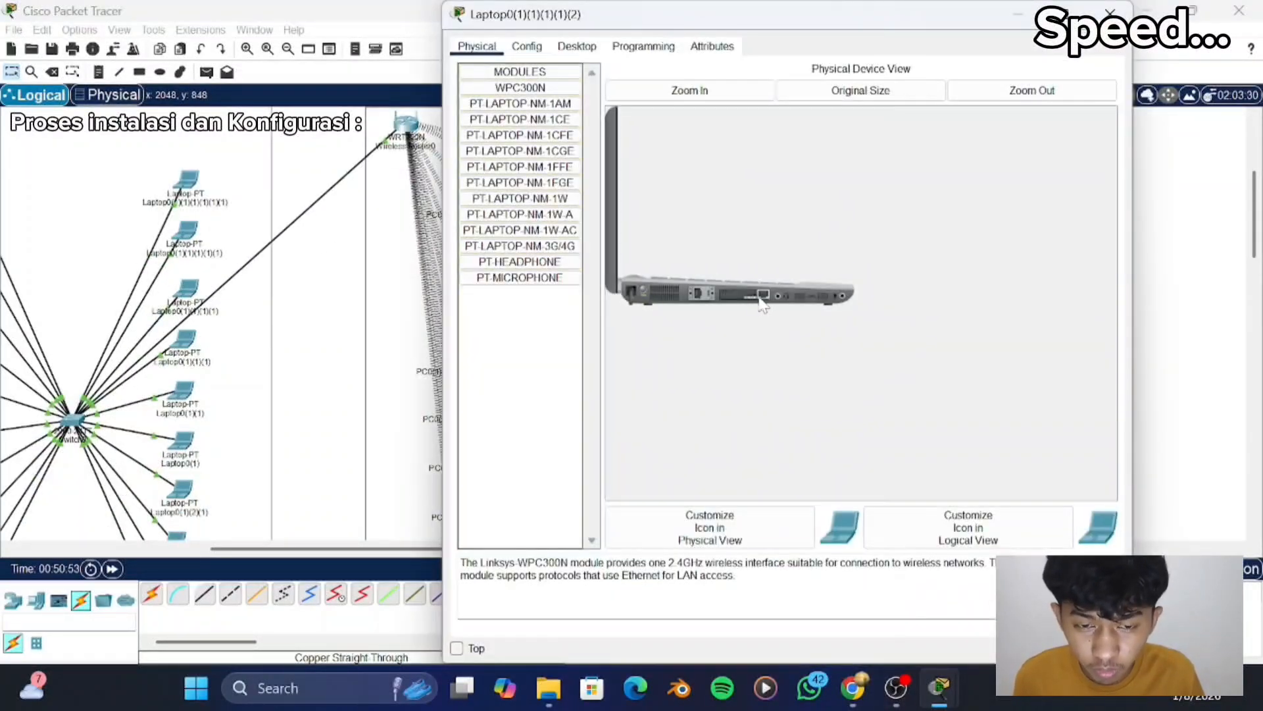
mouse_move(757, 297)
left_mouse_down()
mouse_move(522, 92)
mouse_move(745, 295)
left_mouse_up()
left_click(645, 293)
left_click(577, 47)
left_click(507, 109)
left_click(690, 128)
type("192.168.0.14")
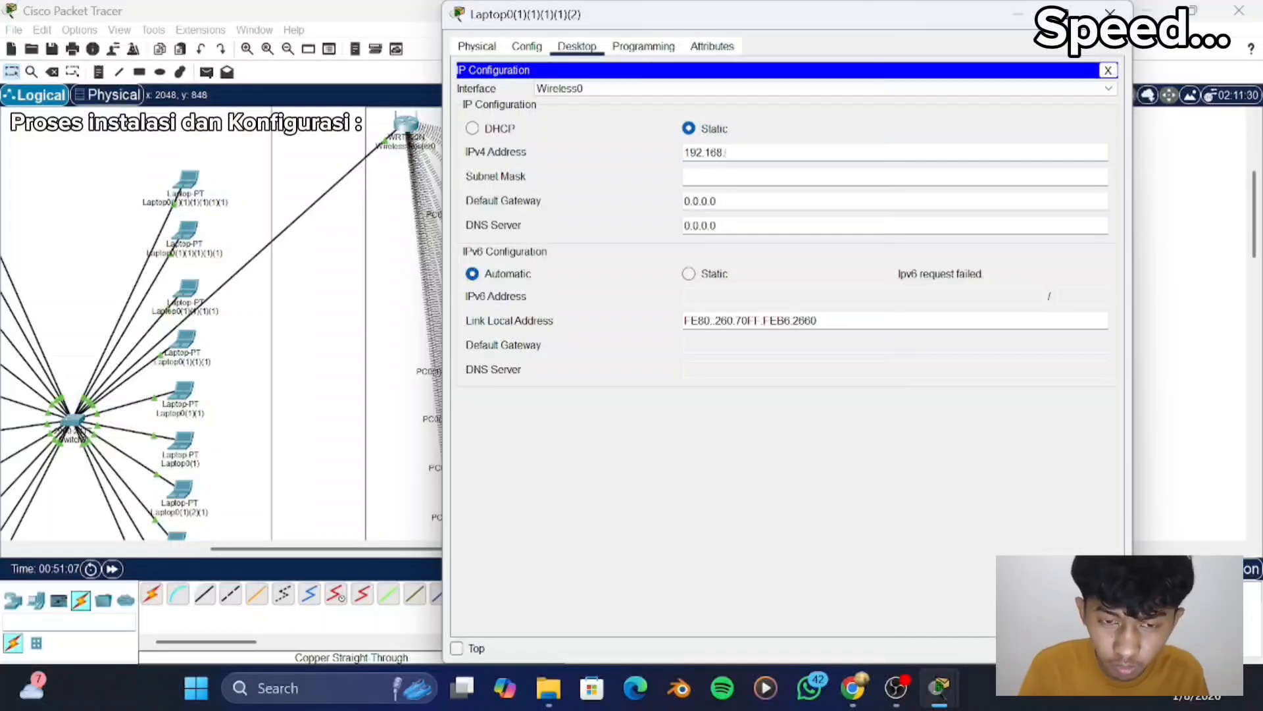
key("Return")
left_click(1110, 14)
- Fit the fourth "lantai 2" laptop with the WPC300N module in place of its wired one and give it the next static 192.168.0.x address
left_click(686, 349)
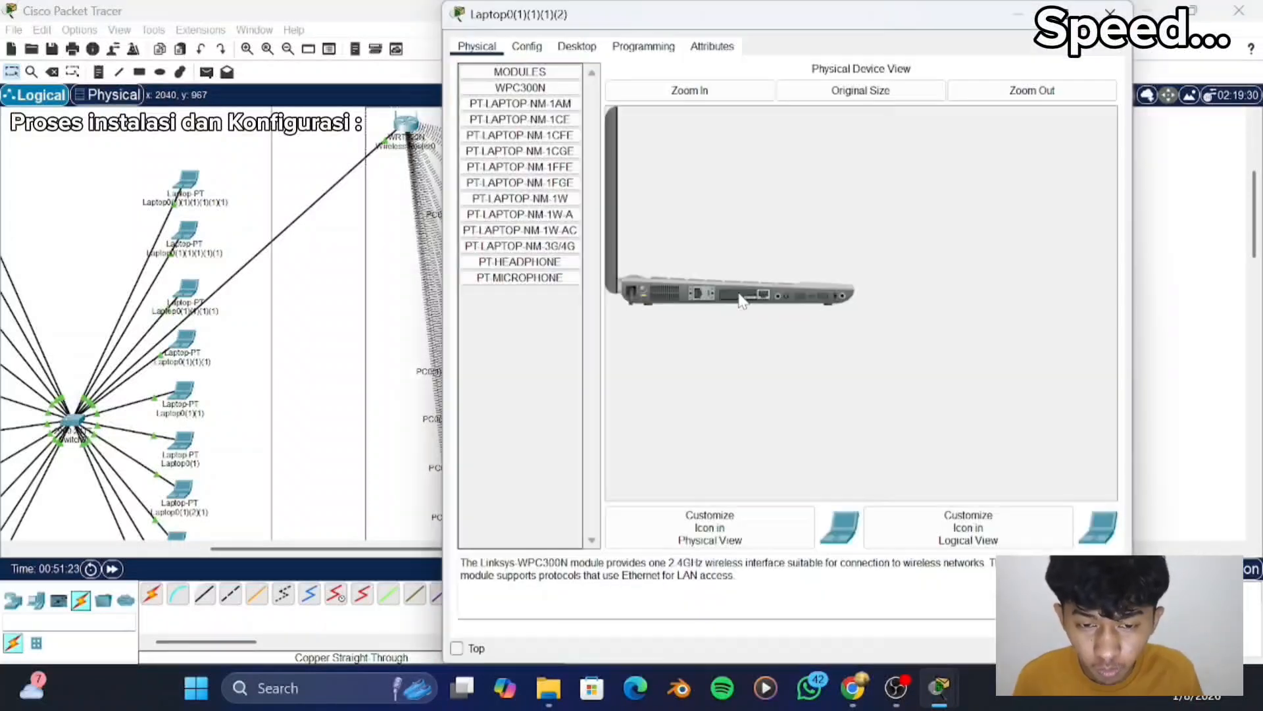
left_click(643, 292)
left_click_drag(747, 297, 522, 92)
mouse_move(536, 90)
left_mouse_down()
mouse_move(749, 305)
mouse_move(522, 92)
left_mouse_up()
left_click(645, 294)
left_click(577, 46)
left_click(535, 93)
left_click(690, 128)
type("192.168.0.15")
left_click(1110, 13)
- Fit the fifth "lantai 2" laptop with the WPC300N module in place of its wired one and give it the next static 192.168.0.x address
left_click(676, 399)
left_click(644, 291)
left_click_drag(530, 89, 747, 293)
left_click(645, 292)
left_click(577, 47)
left_click(534, 92)
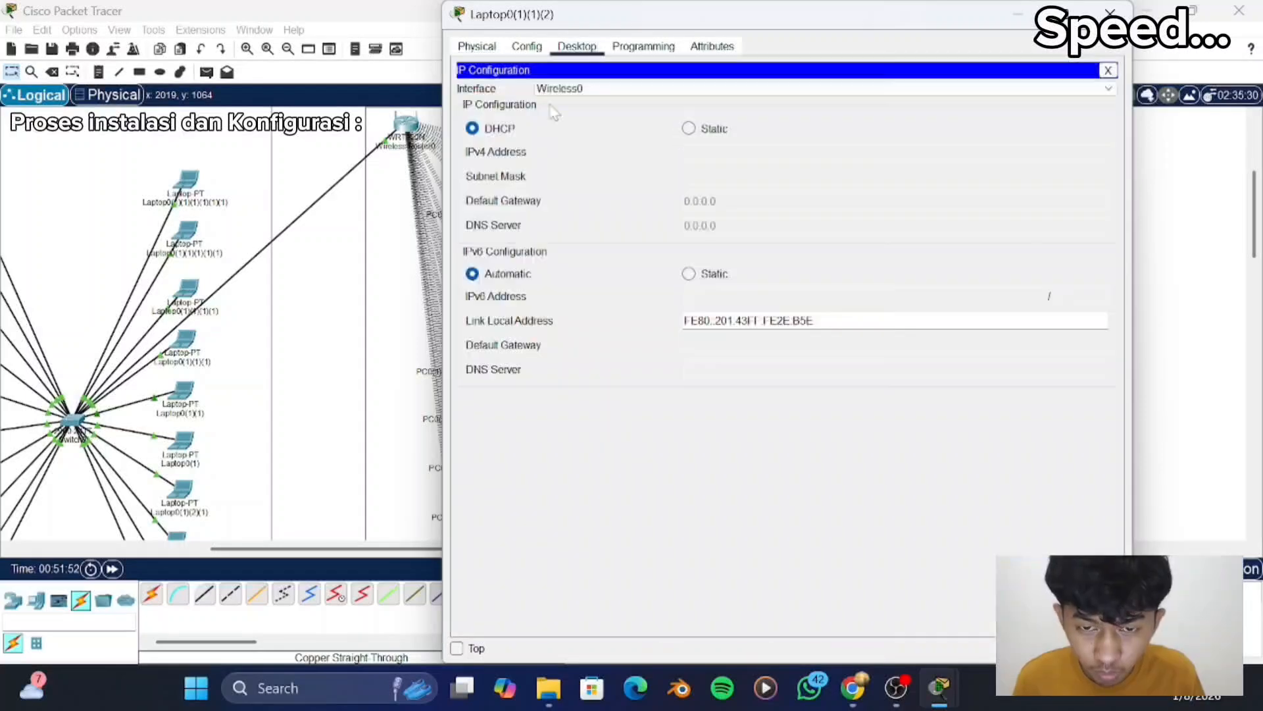
left_click(690, 128)
type("192.168.0.16")
left_click_drag(748, 153, 683, 158)
left_click(1110, 14)
- Fit the sixth "lantai 2" laptop with the WPC300N module in place of its wired one and give it the static IPv4 address 192.168.0.37
left_click(688, 451)
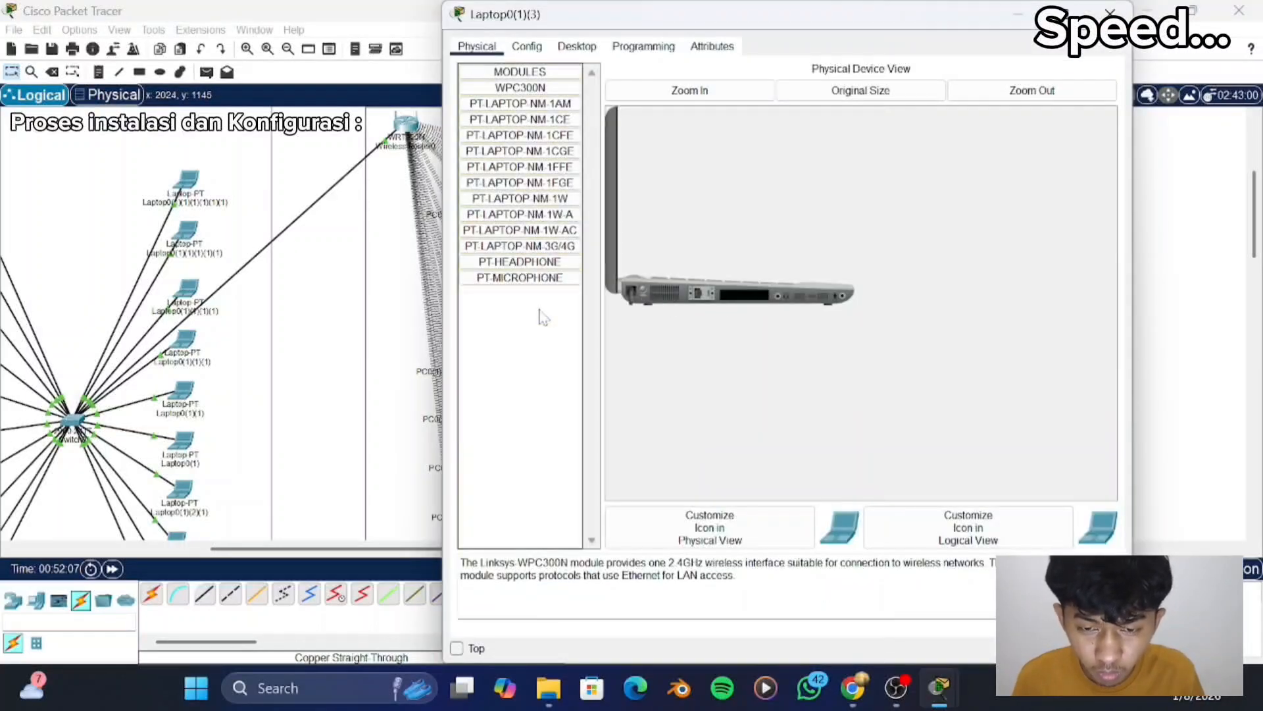
left_click(577, 46)
left_click(534, 92)
left_click(690, 128)
type("192.168.0.37")
key("Tab")
left_click(1110, 14)
scroll(688, 395, "down", 3)
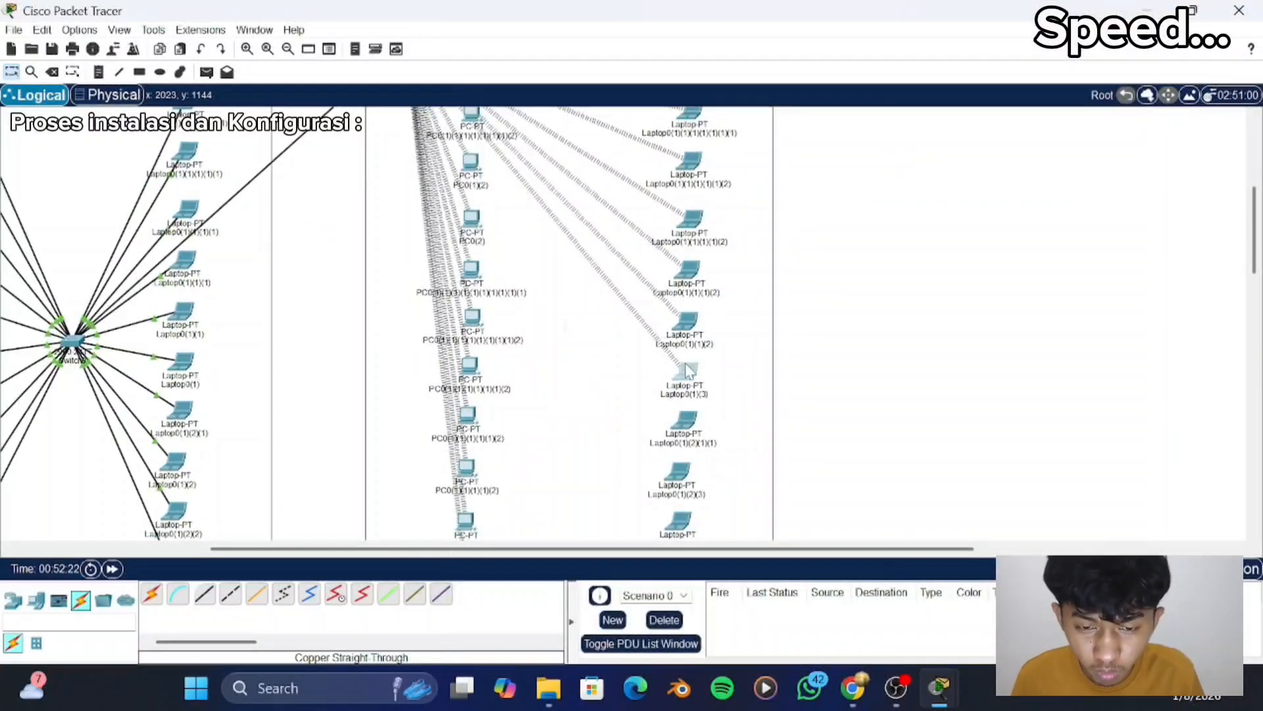
left_click(686, 373)
left_click(1110, 14)
left_click(685, 373)
left_click(1110, 13)
- Fit the seventh "lantai 2" laptop with the WPC300N module in place of its wired one and give it the static IPv4 address 192.168.0.38
scroll(686, 368, "down", 5)
left_click(682, 346)
left_click(644, 292)
left_click_drag(746, 294, 519, 394)
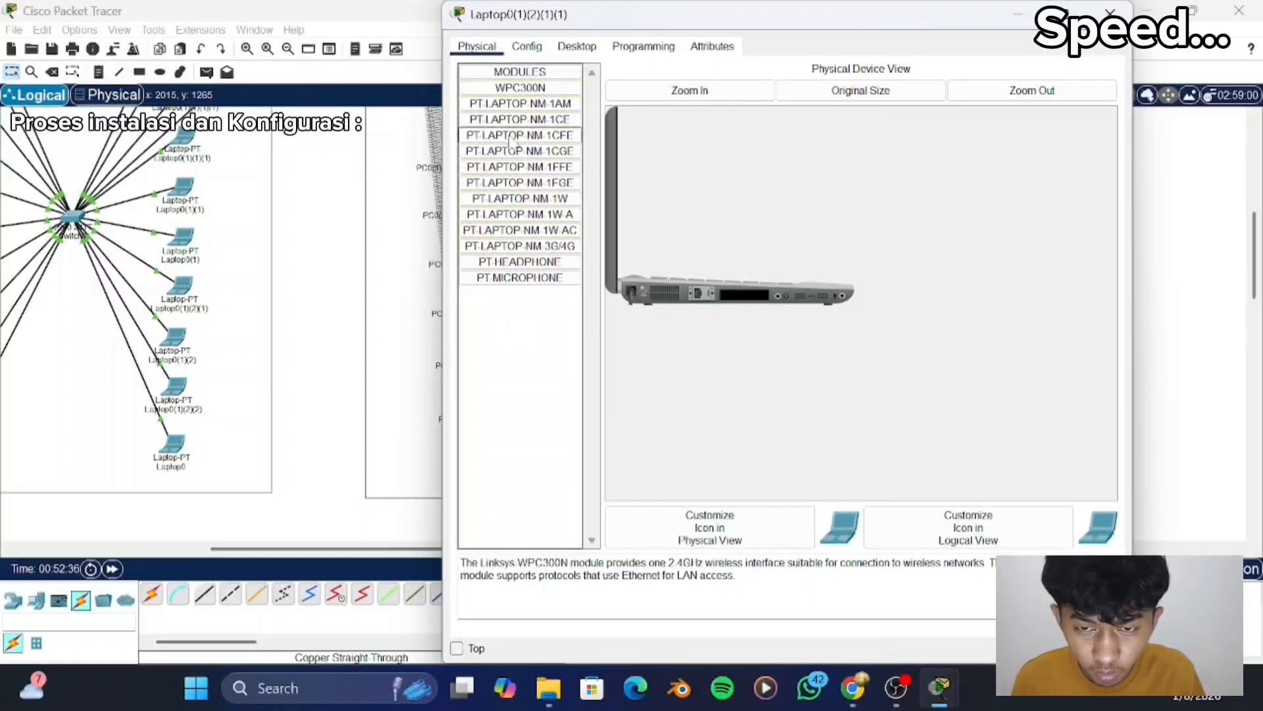
left_click(645, 292)
left_click(577, 47)
left_click_drag(519, 87, 558, 308)
left_click(534, 95)
left_click(690, 128)
type("192.168.0.38")
left_click(1110, 14)
- Fit the eighth "lantai 2" laptop with the WPC300N module in place of its wired one and give it the static IPv4 address 192.168.0.39
left_click(671, 396)
left_click(645, 292)
left_click(644, 293)
left_click(577, 47)
left_click(534, 96)
left_click(690, 128)
type("192.168.0.39")
left_click(1110, 14)
- Fit the ninth "lantai 2" laptop with the WPC300N module in place of its wired one and give it the static IPv4 address 192.168.0.40
scroll(681, 401, "down", 1)
left_click(682, 410)
left_click(644, 292)
left_click(644, 292)
left_click(577, 47)
left_click(534, 96)
left_click(689, 128)
type("192.168.0.40")
left_click(1110, 13)
- Fit the tenth "lantai 2" laptop with the WPC300N module in place of its wired one and give it the static IPv4 address 192.168.0.41
left_click(678, 402)
left_click(720, 356)
left_click_drag(743, 296, 547, 316)
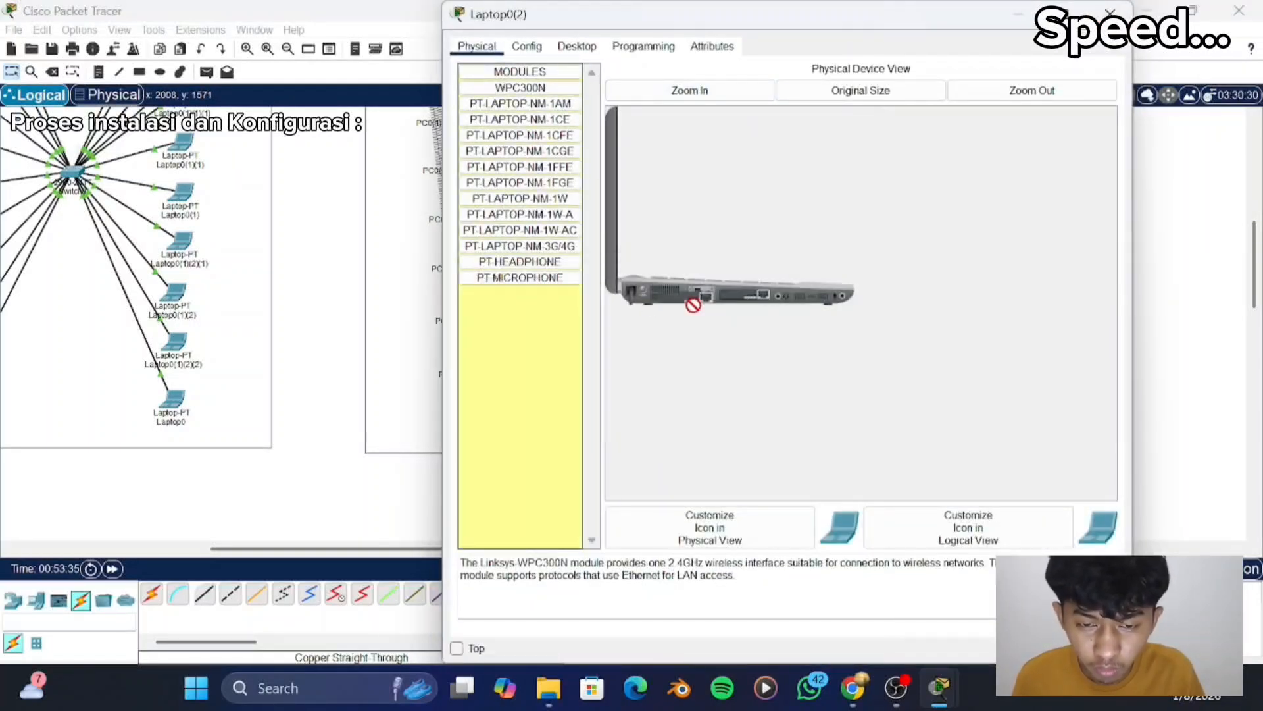
left_click_drag(520, 87, 745, 295)
left_click(643, 293)
left_click(578, 46)
left_click(523, 118)
left_click(690, 128)
type("192.168.0.41")
key("Tab")
left_click(1110, 14)
- Review the whole two-floor topology, checking the wireless links on "lantai 2" and the switched connections on "lantai 1"
scroll(866, 294, "up", 5)
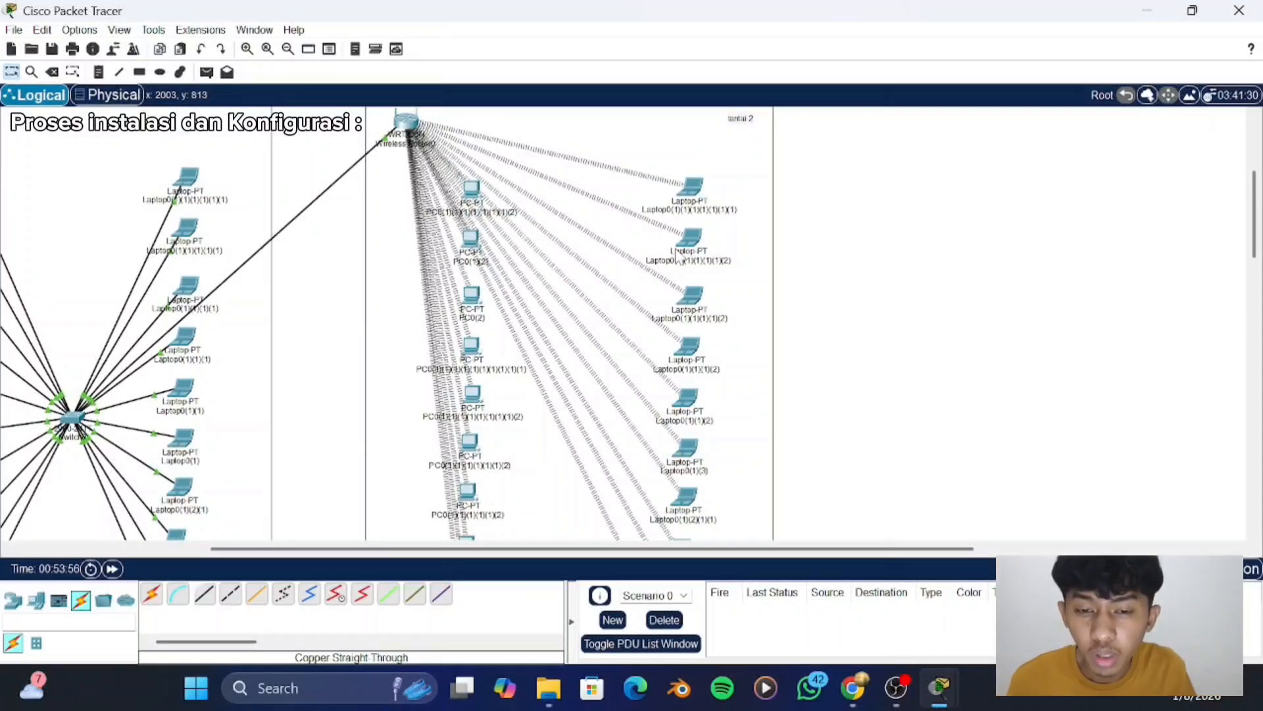
scroll(678, 256, "down", 2)
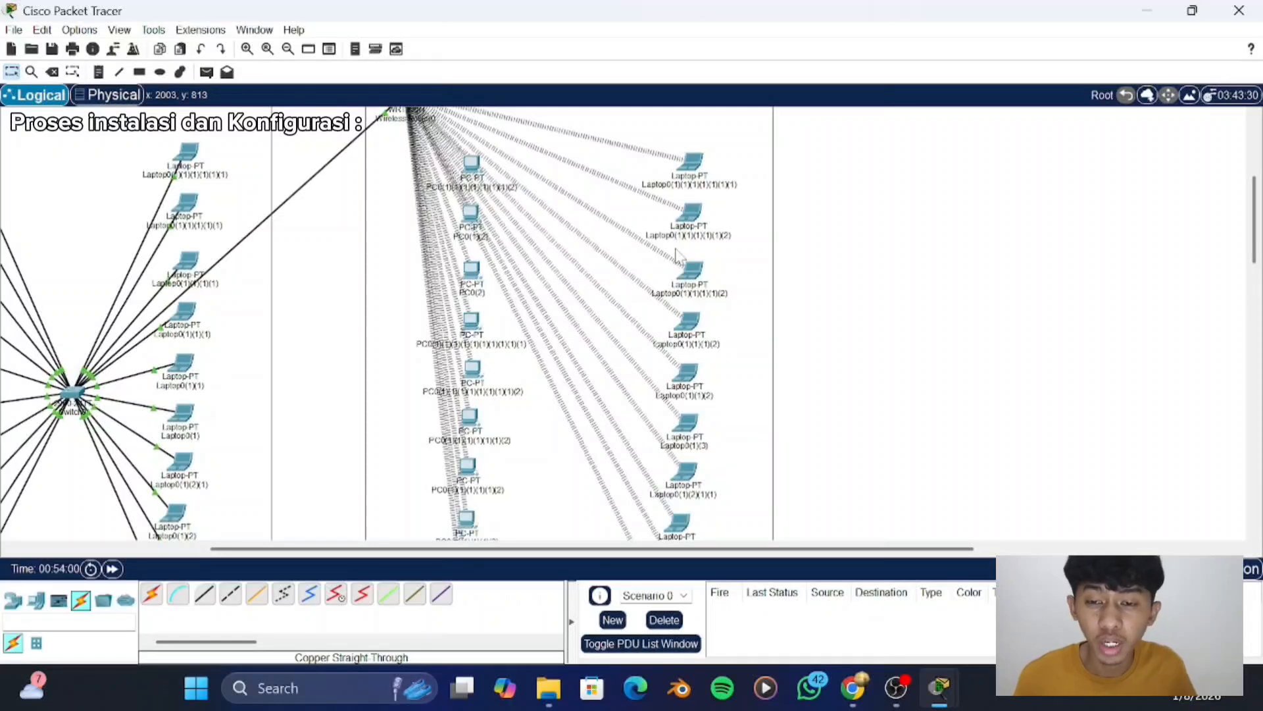
scroll(678, 256, "up", 3)
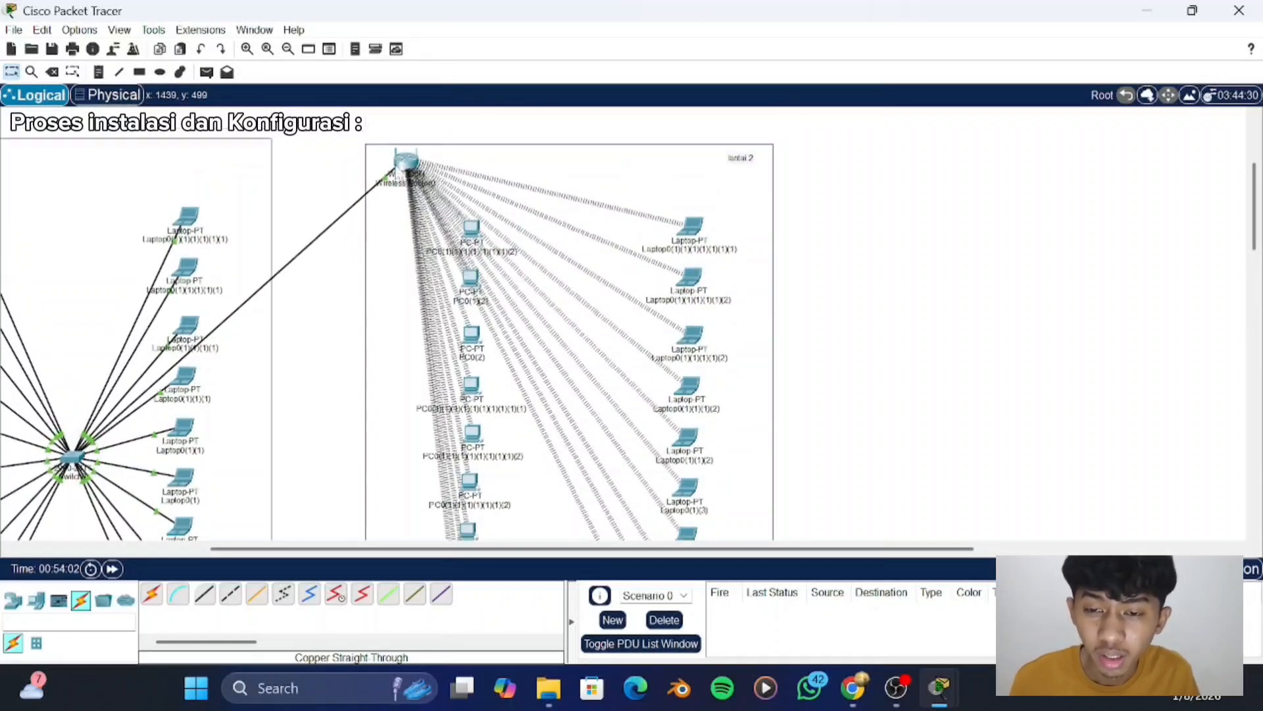
scroll(395, 181, "left", 5)
scroll(394, 183, "down", 3)
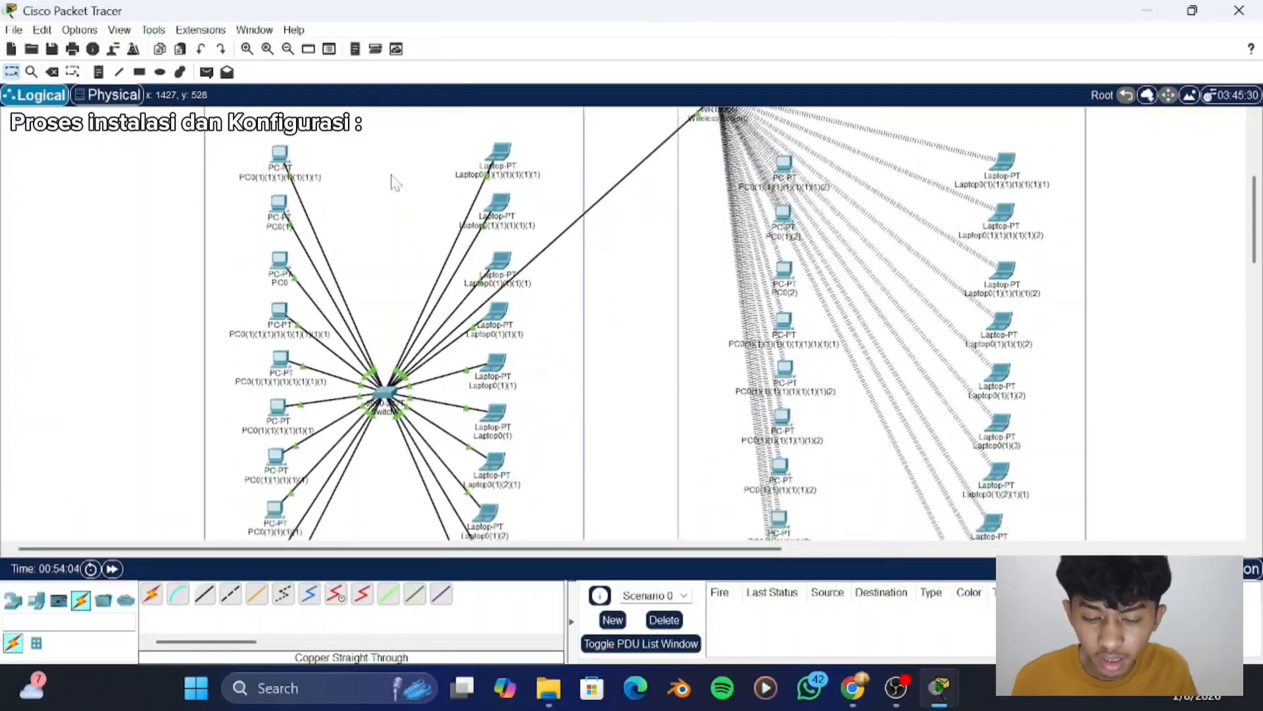
scroll(393, 182, "down", 3)
scroll(394, 182, "up", 7)
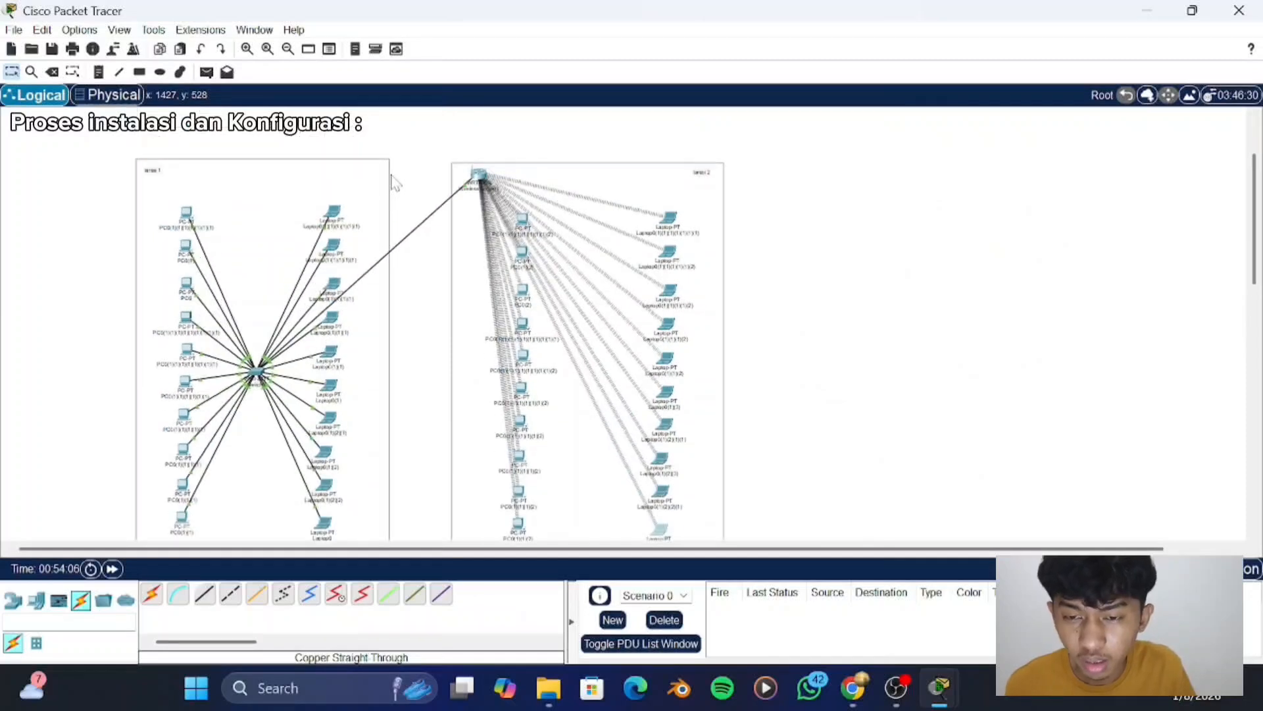
scroll(394, 182, "down", 1)
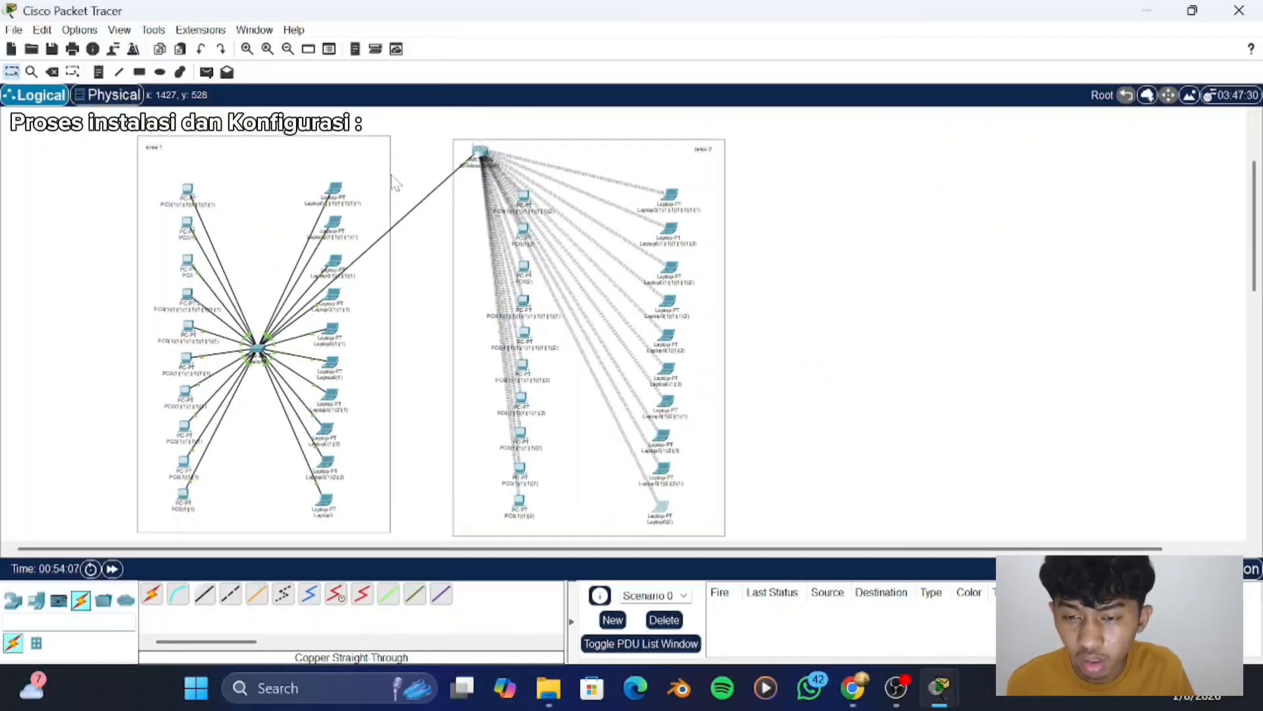
scroll(393, 182, "down", 1)
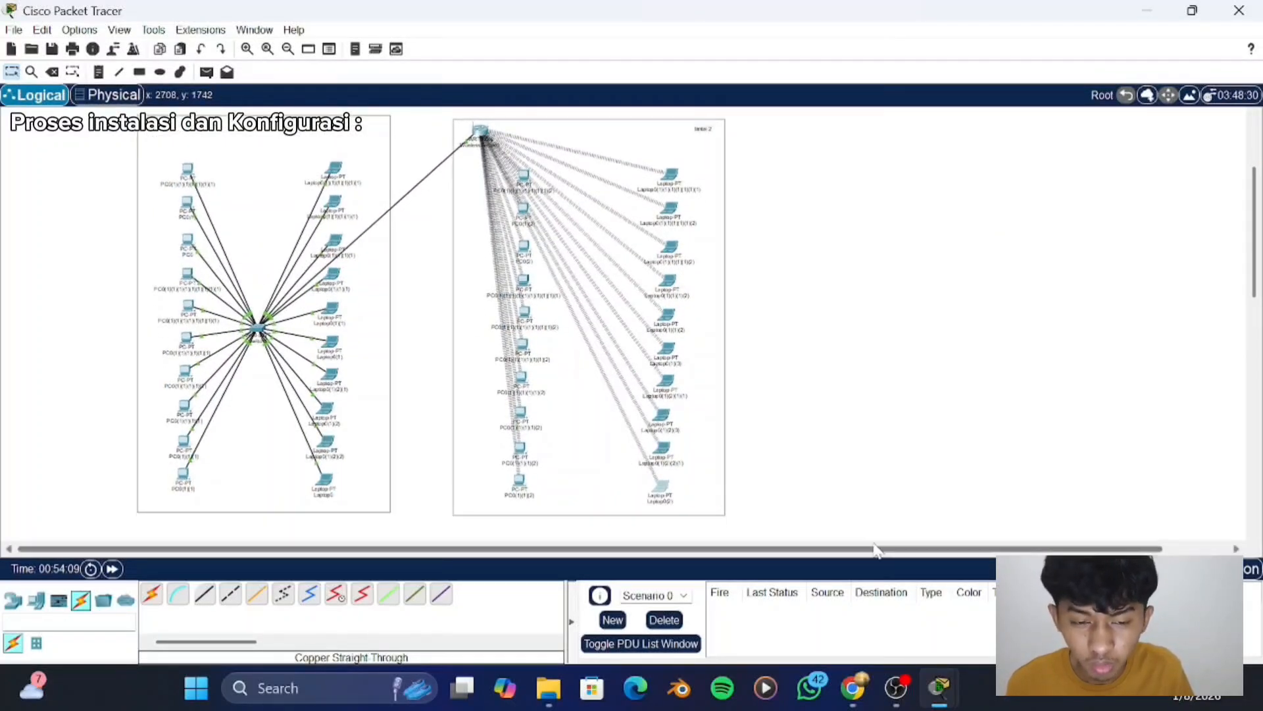
scroll(596, 429, "up", 2)
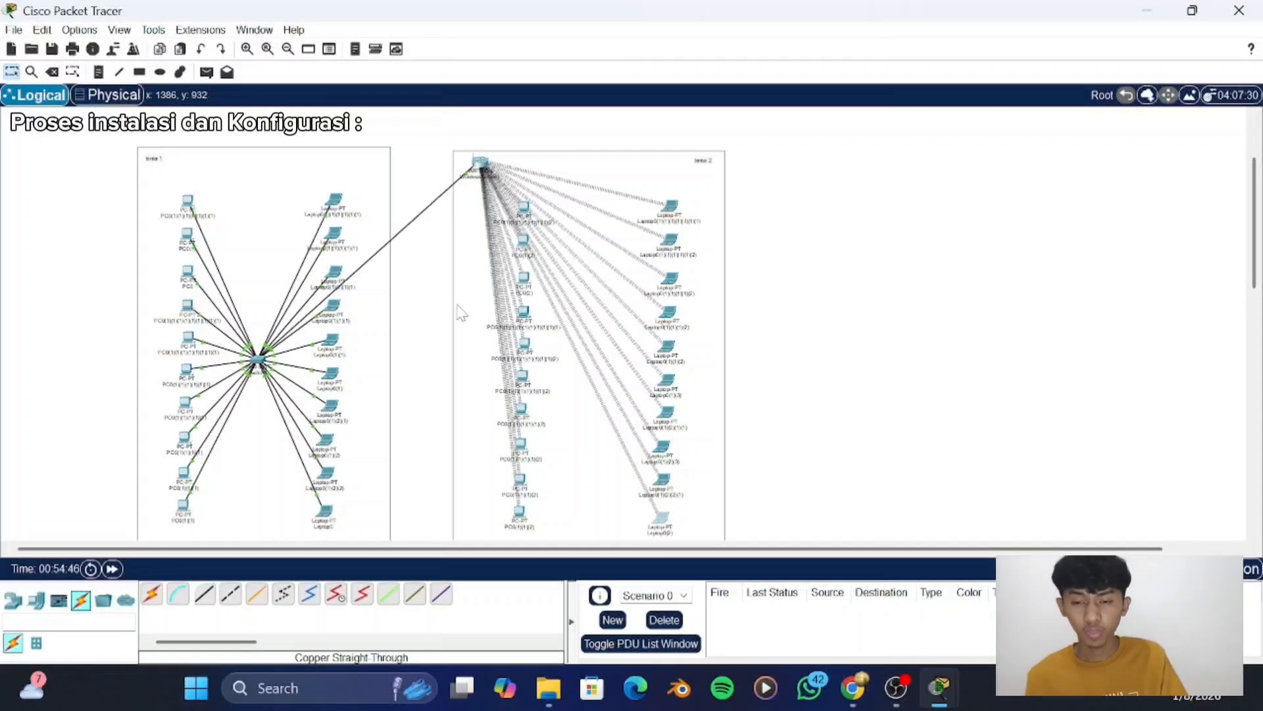
scroll(461, 313, "down", 3)
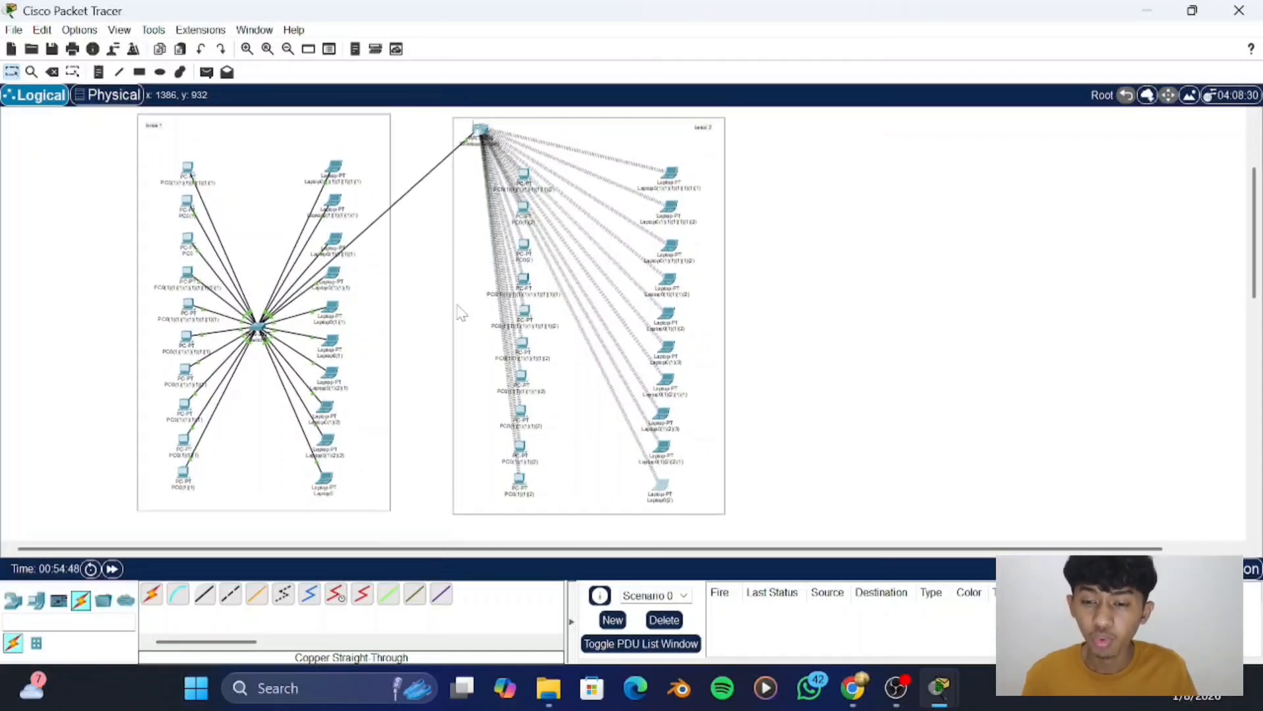
scroll(460, 312, "up", 2)
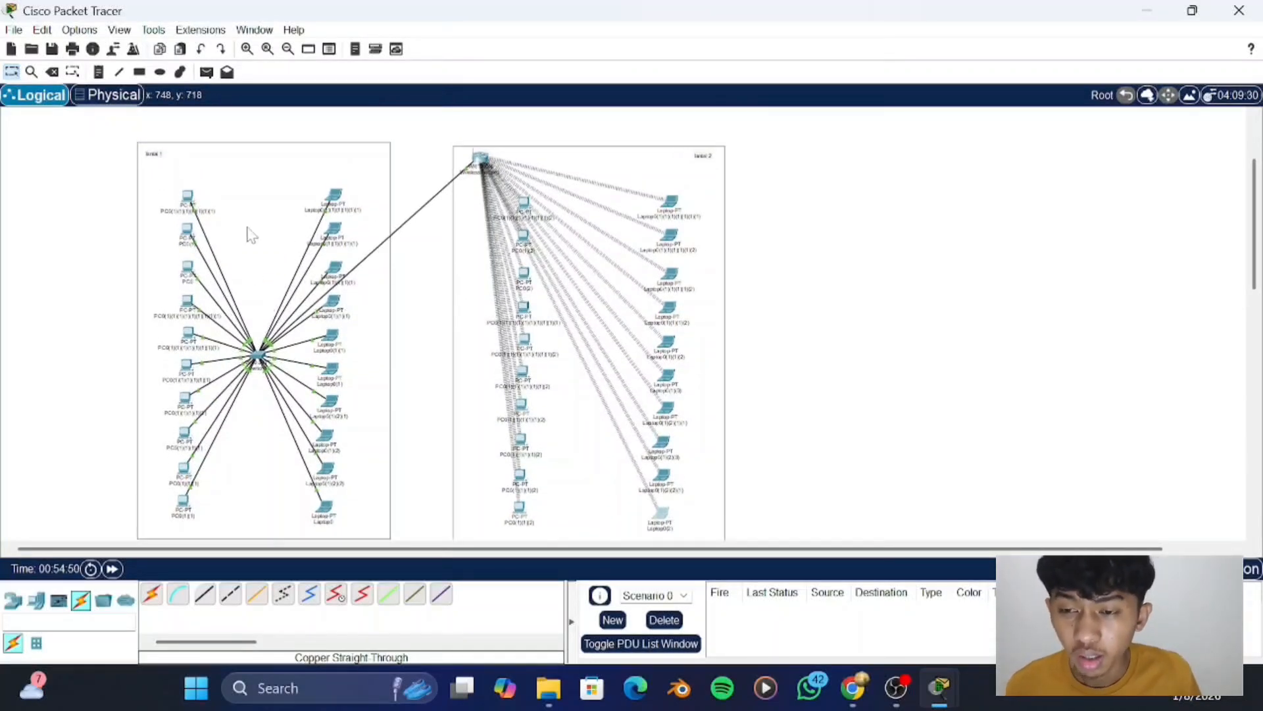
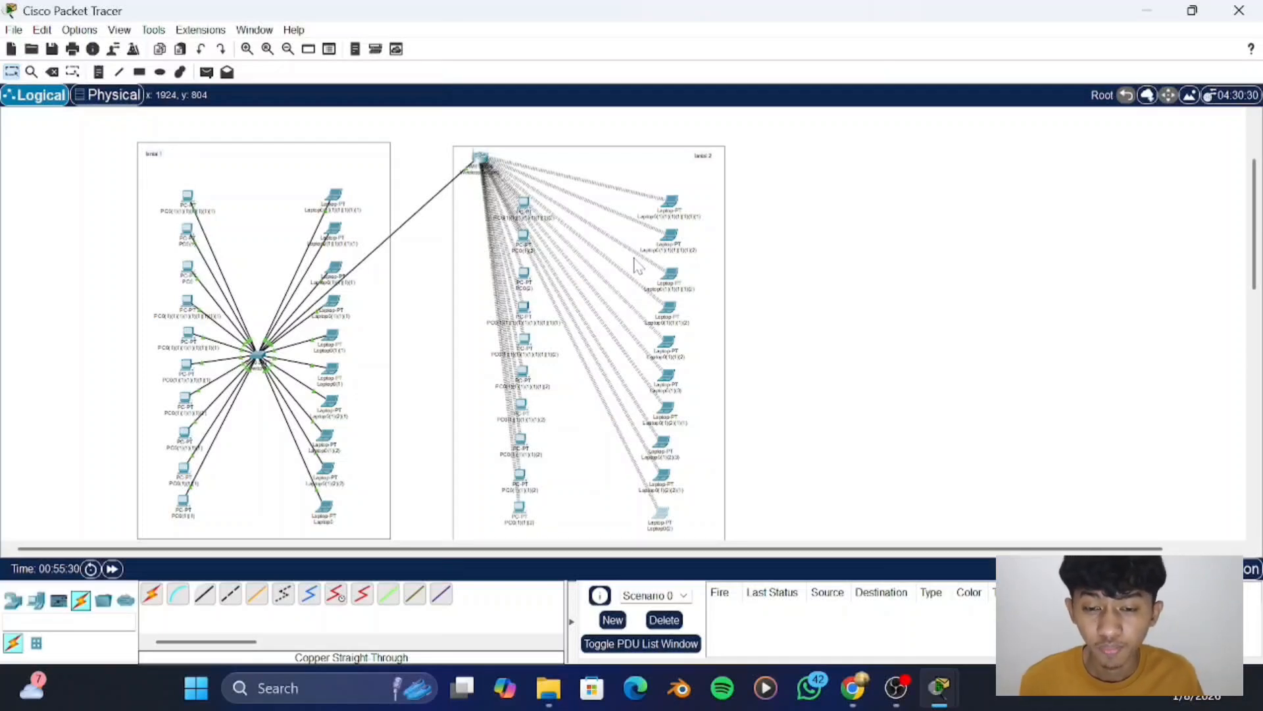
- Send a simple PDU from the first PC on "lantai 1" to the fourth laptop on the same floor
scroll(595, 319, "down", 1)
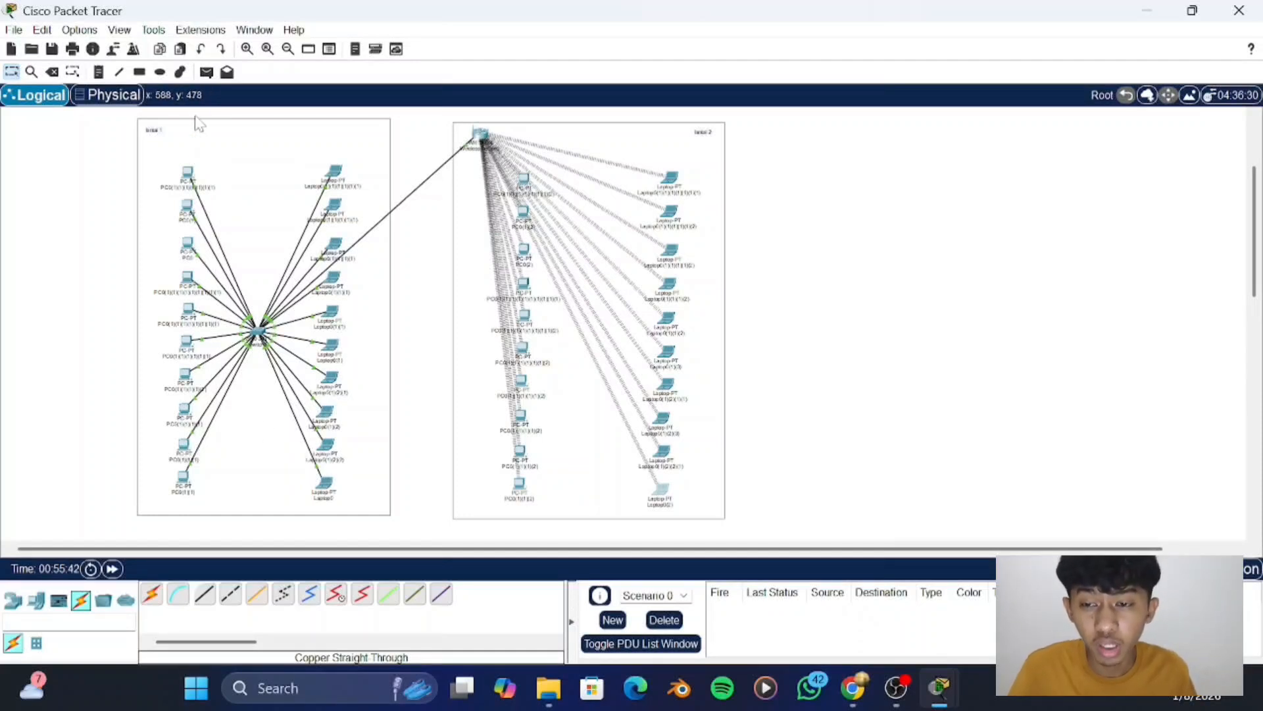
left_click(206, 72)
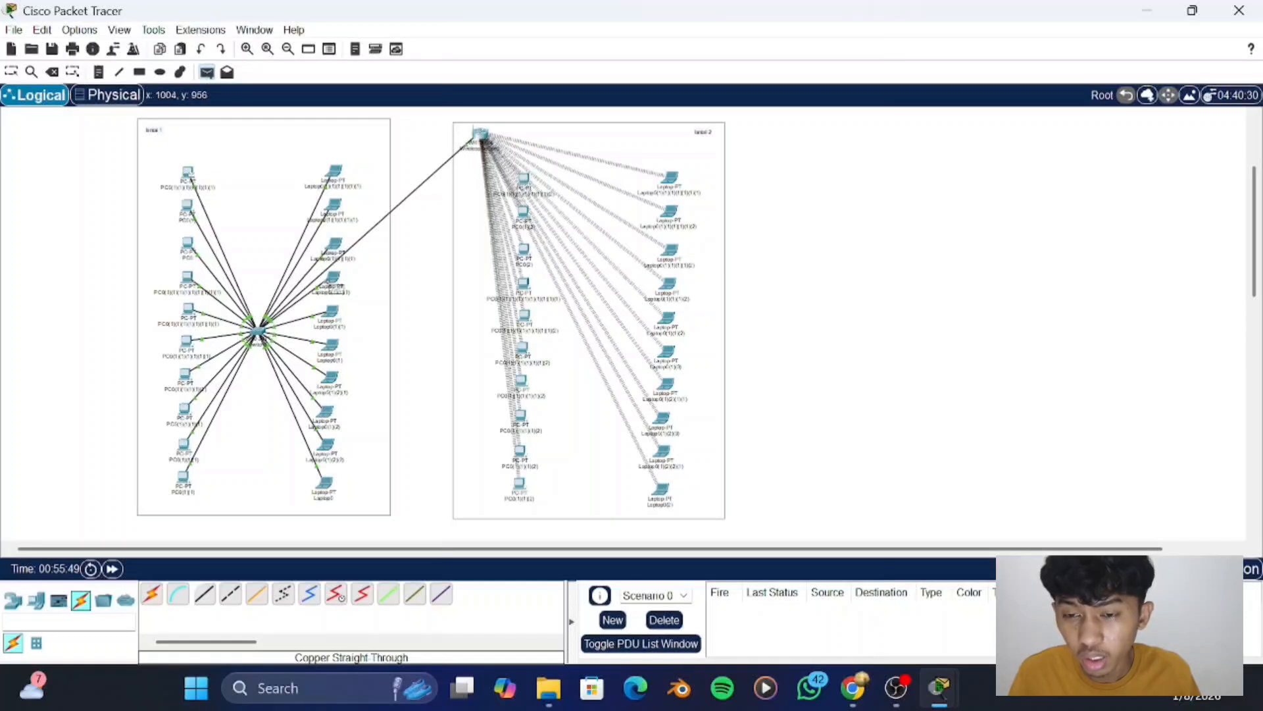
mouse_move(337, 287)
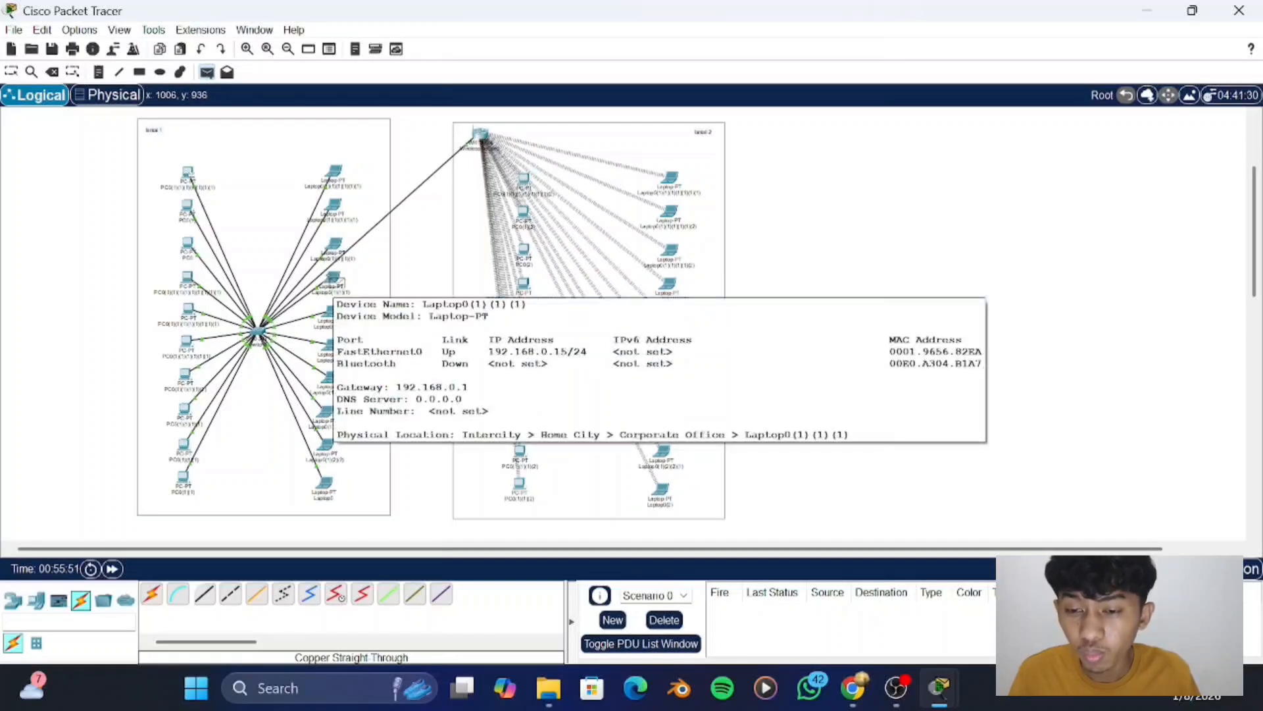
left_click(337, 285)
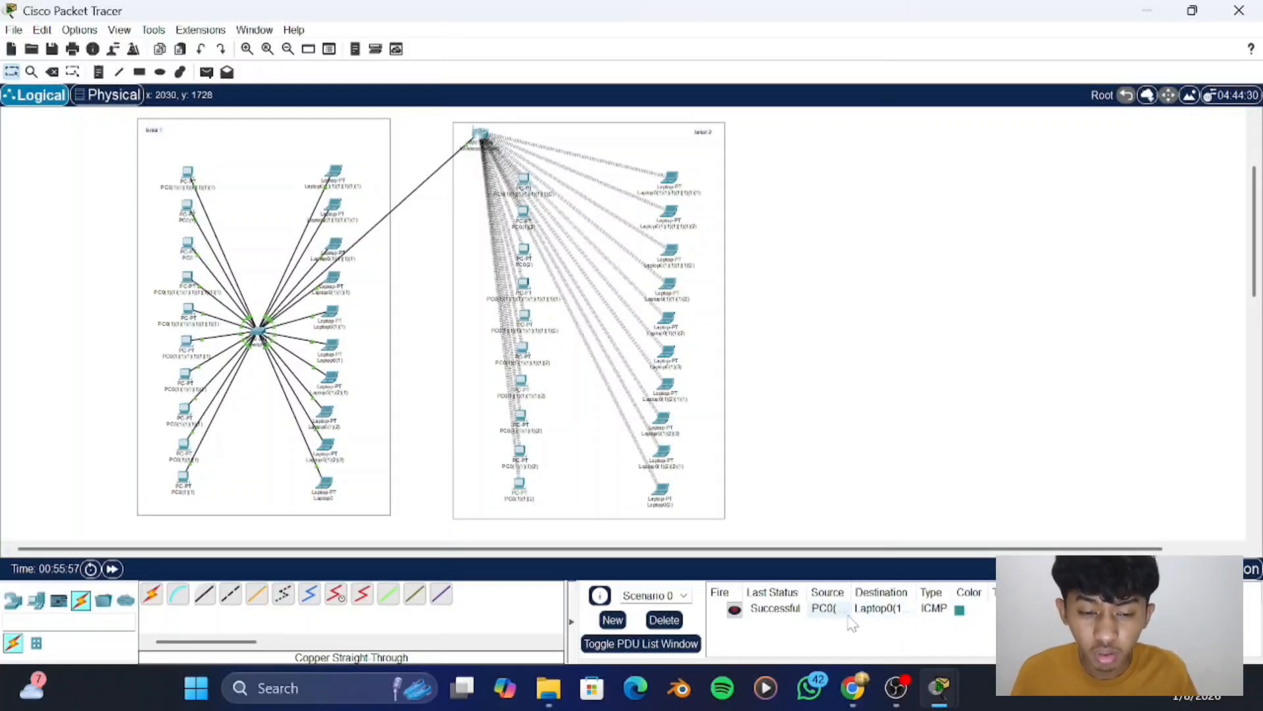
- Play the PDU in simulation mode, follow it between the "lantai 1" PC and laptop through the switch, and pause the playback
left_click(1252, 568)
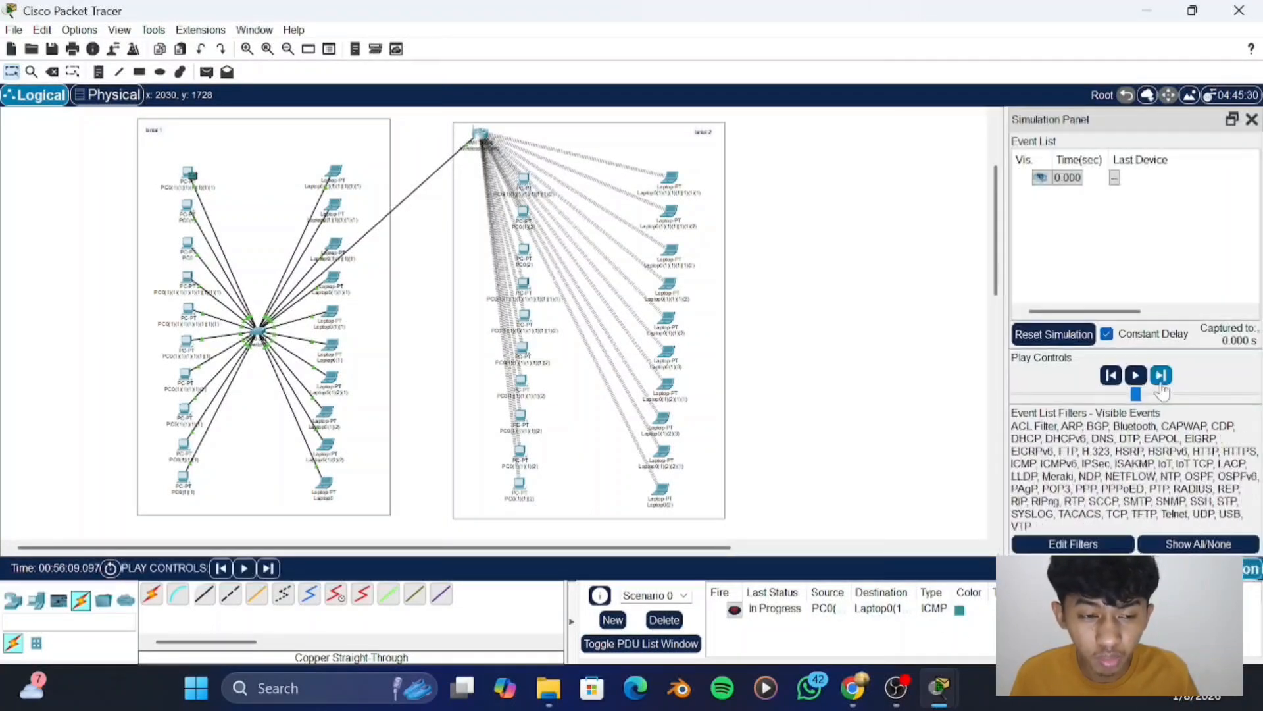
left_click(1136, 375)
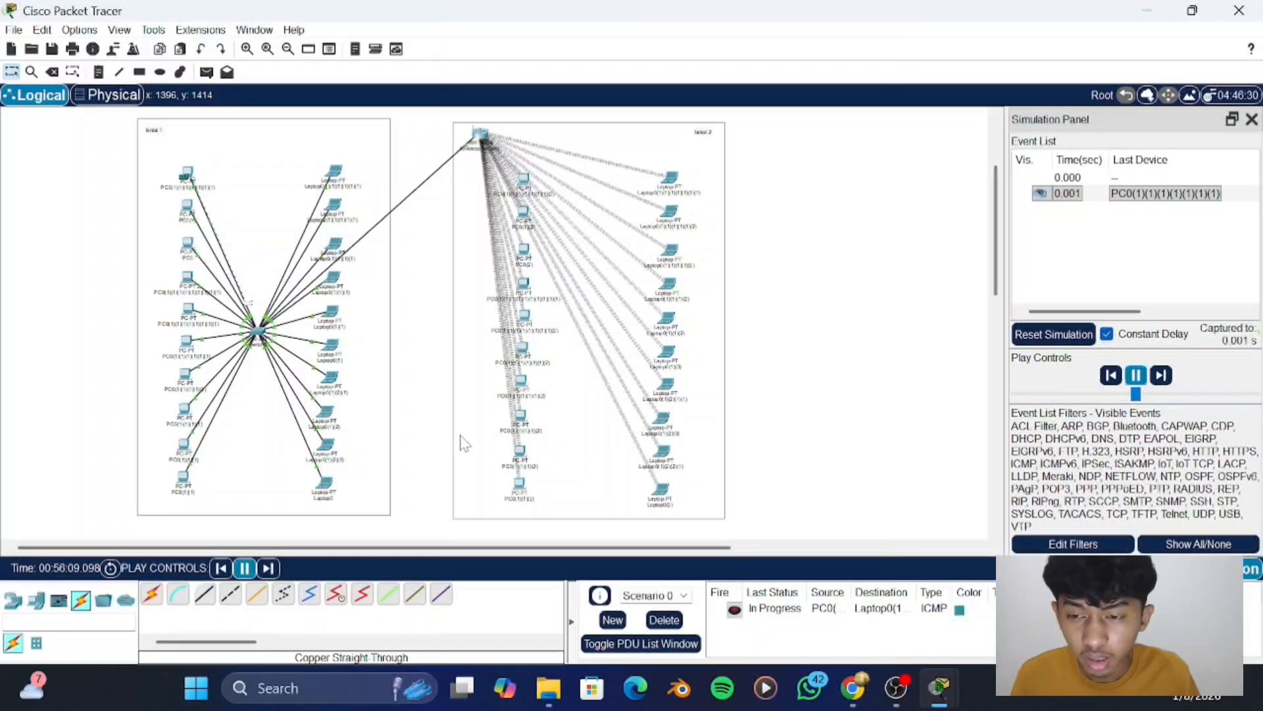
scroll(262, 358, "right", 1)
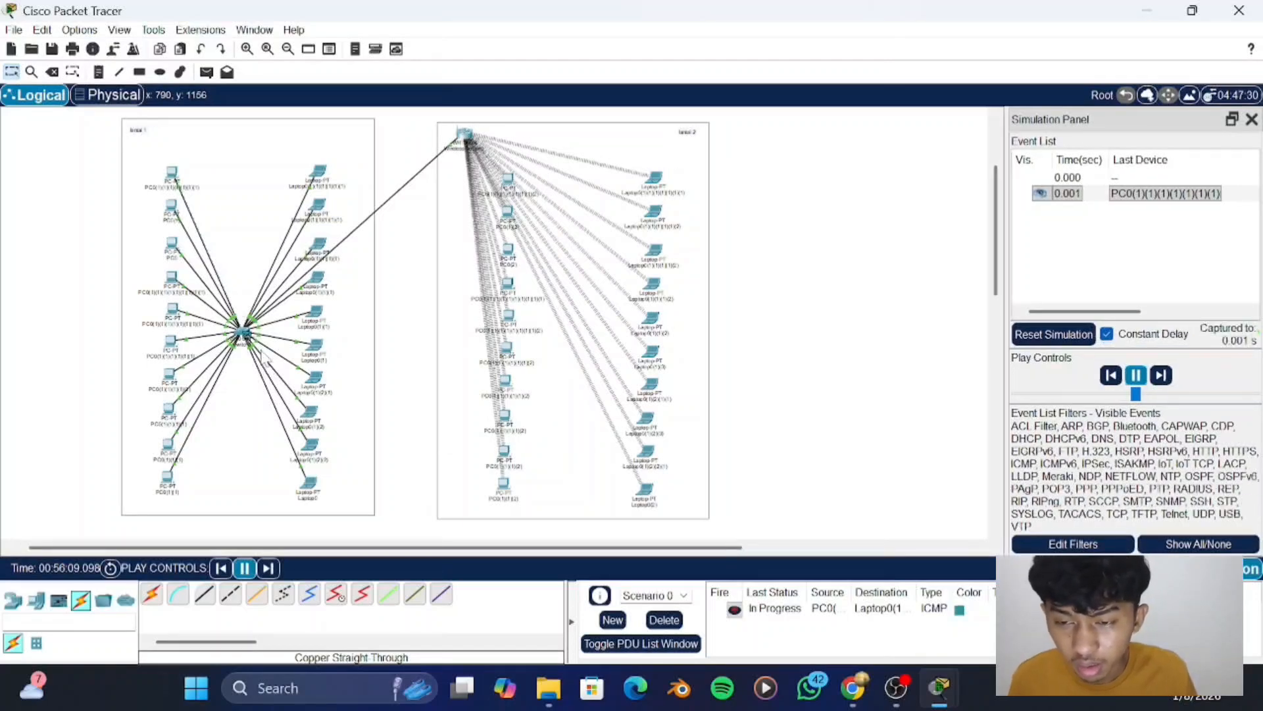
scroll(262, 358, "up", 1)
scroll(262, 357, "down", 5)
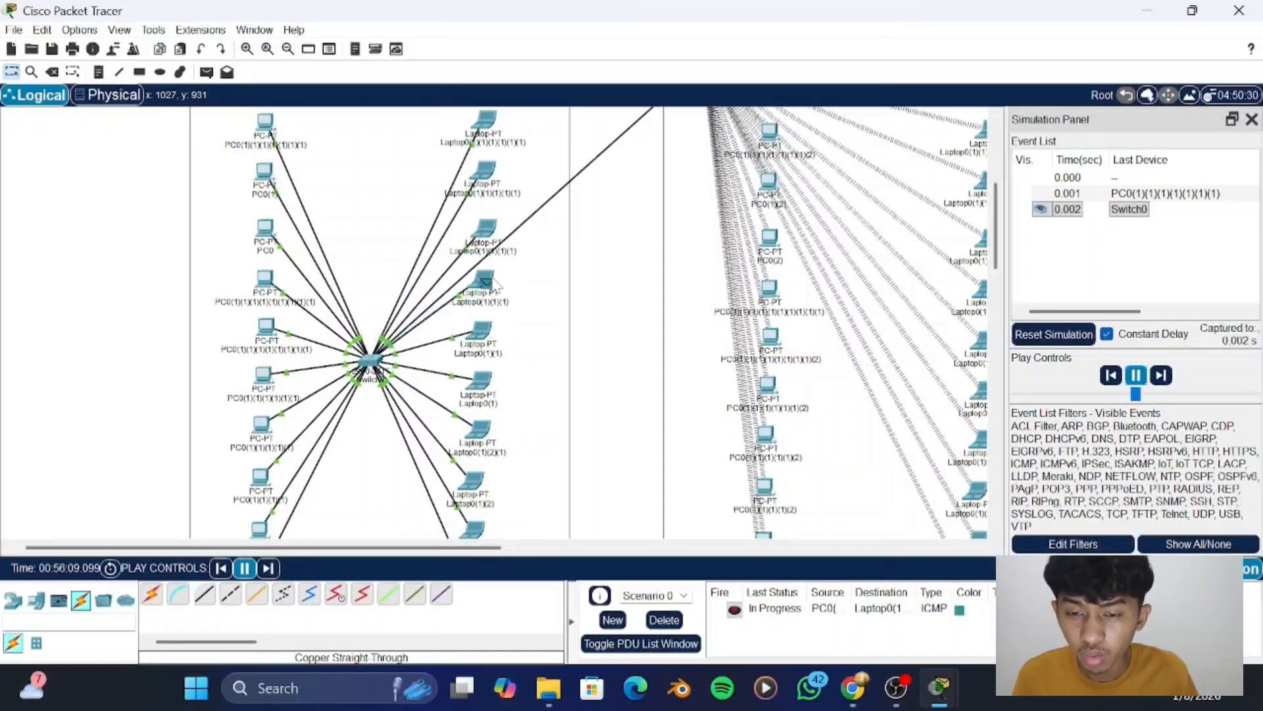
scroll(499, 282, "up", 1)
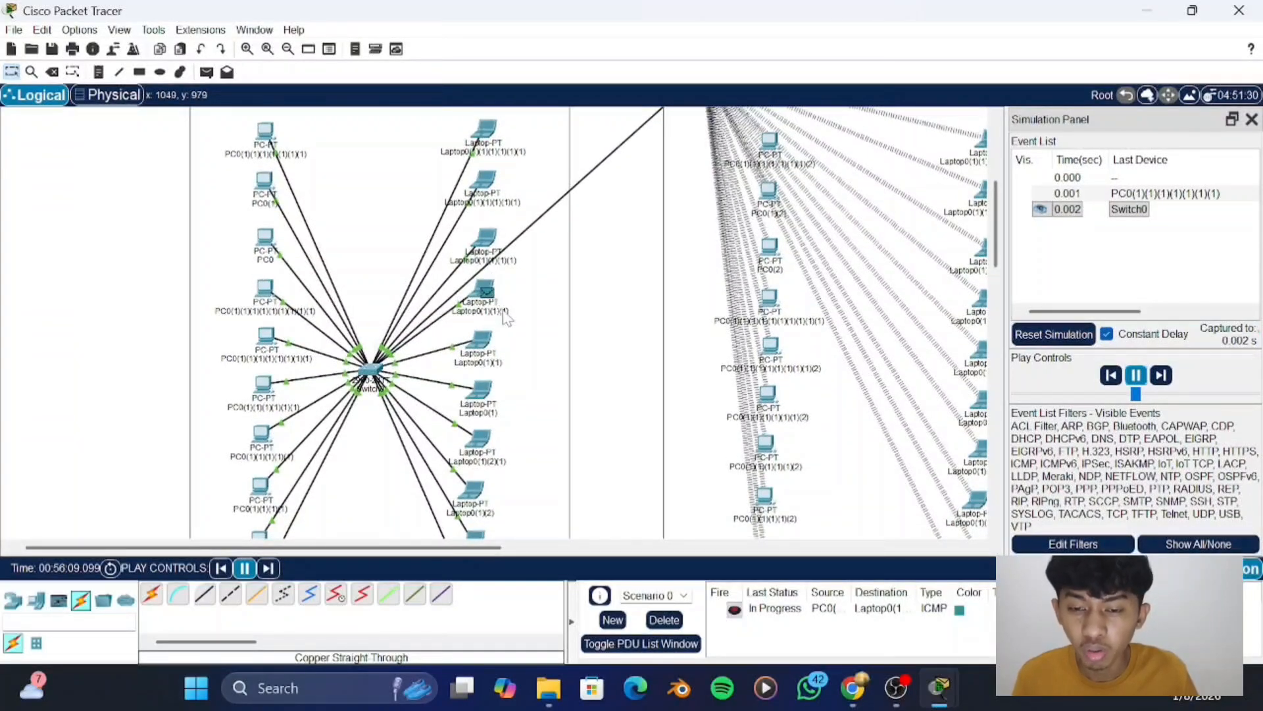
scroll(501, 299, "up", 1)
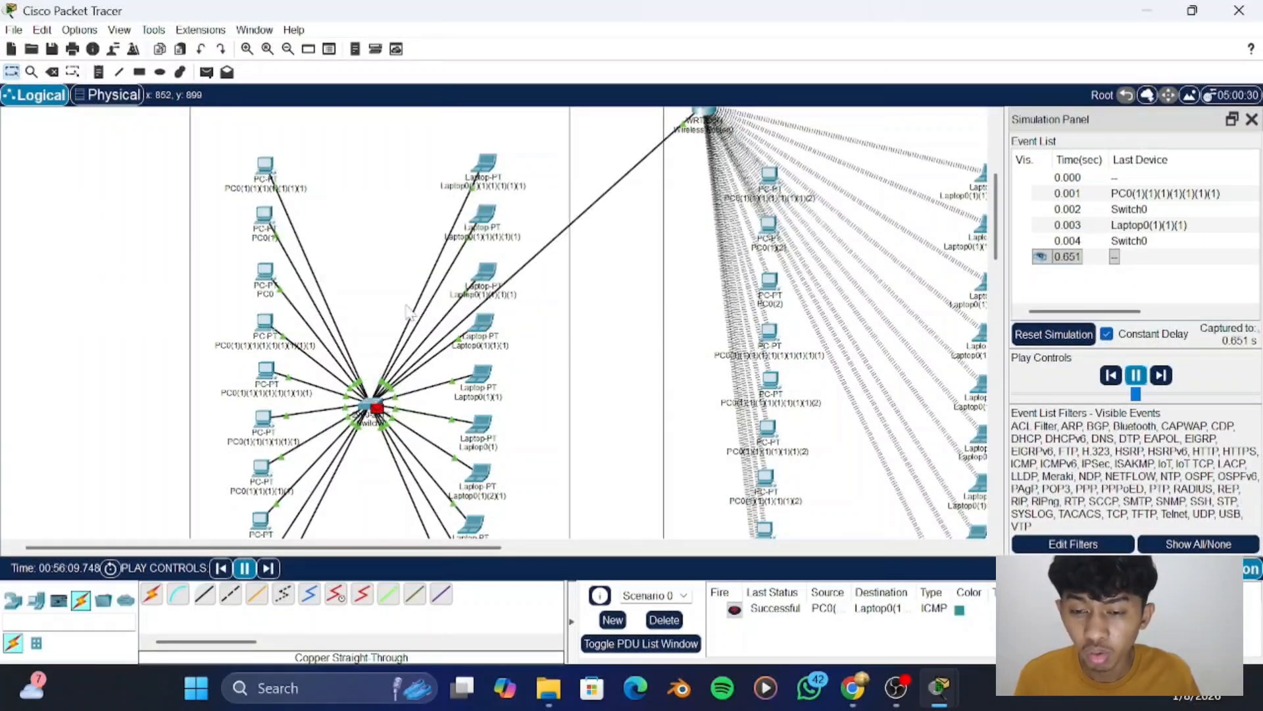
scroll(409, 313, "up", 1)
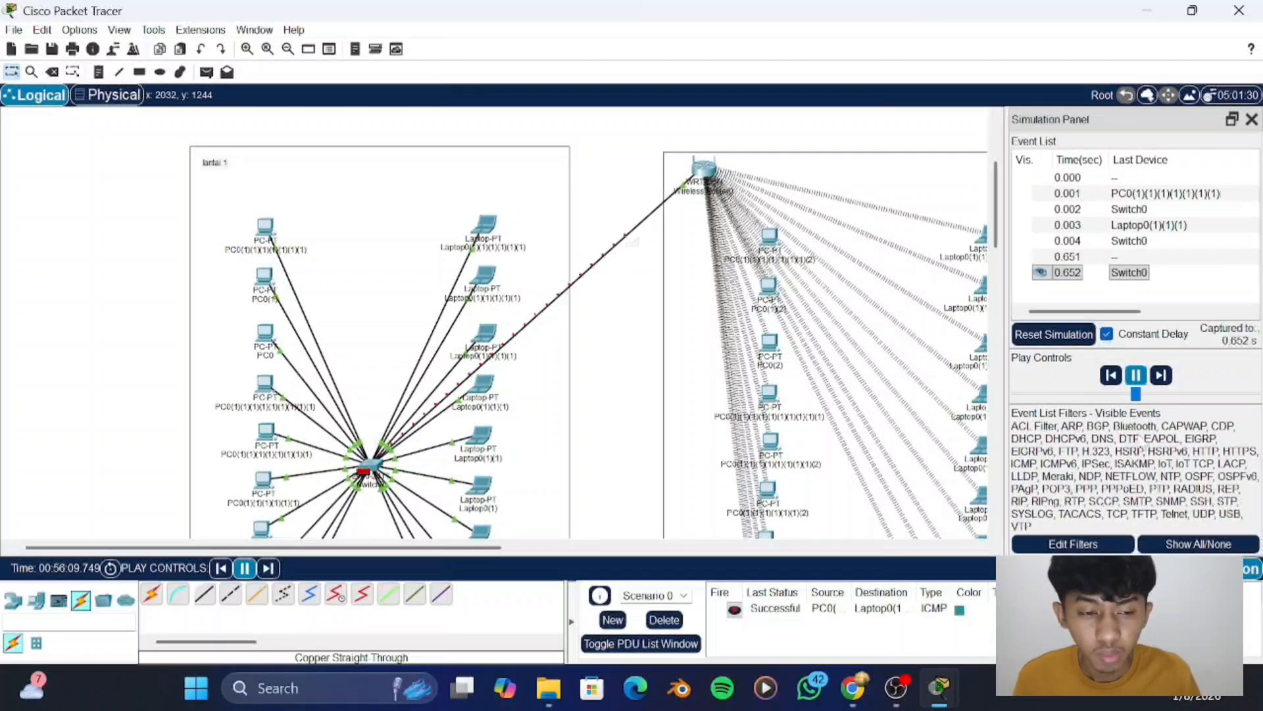
left_click(1137, 376)
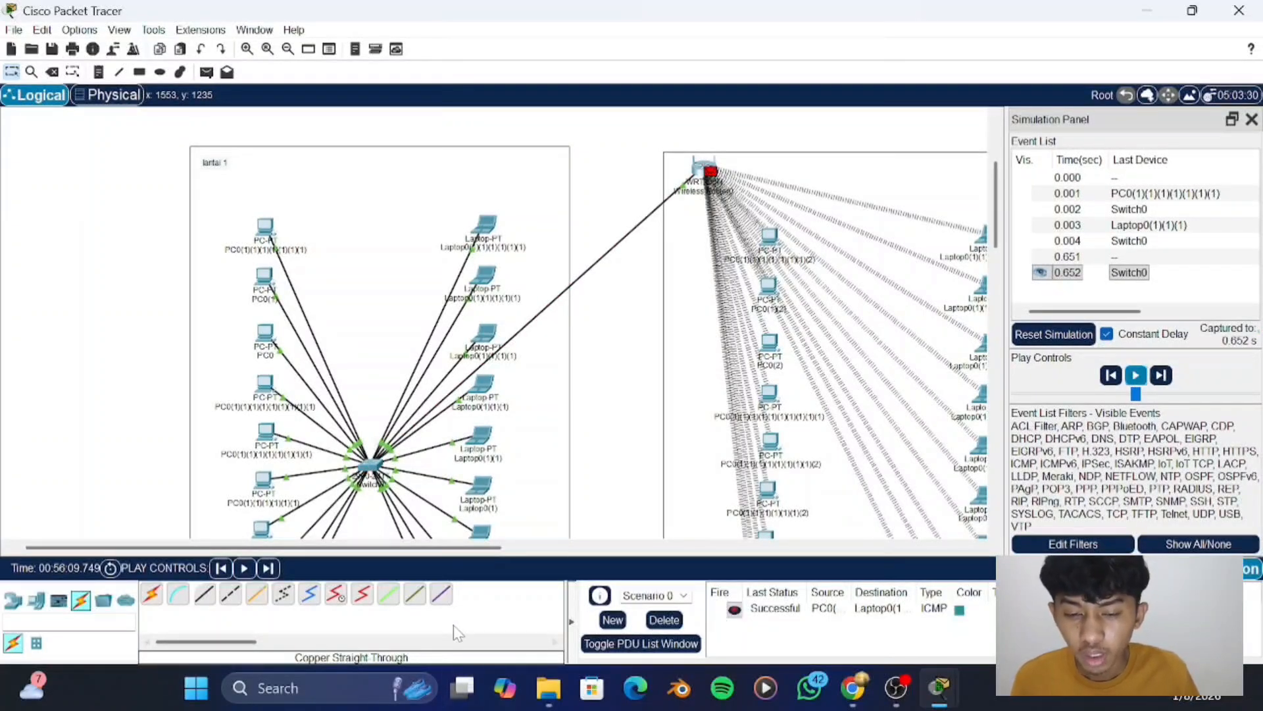
- Delete the current PDU scenario and add a simple PDU from the first "lantai 1" PC to the first "lantai 2" PC
left_click(677, 621)
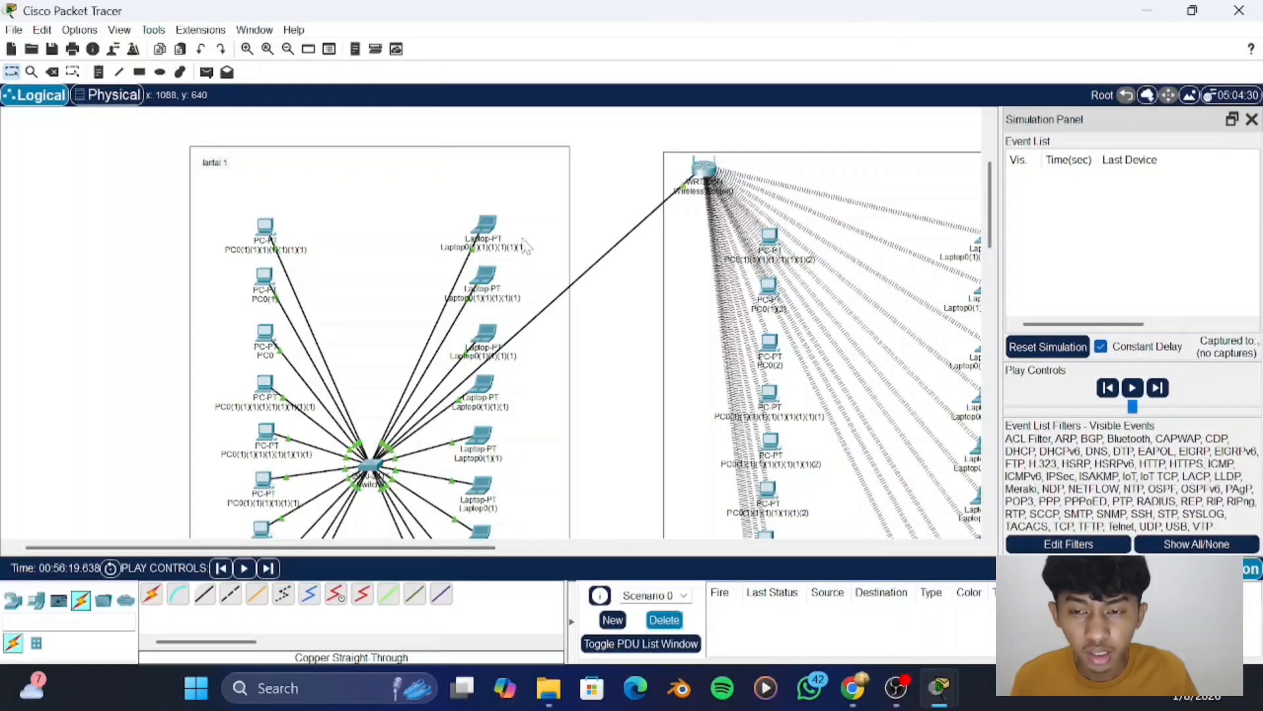
left_click(207, 73)
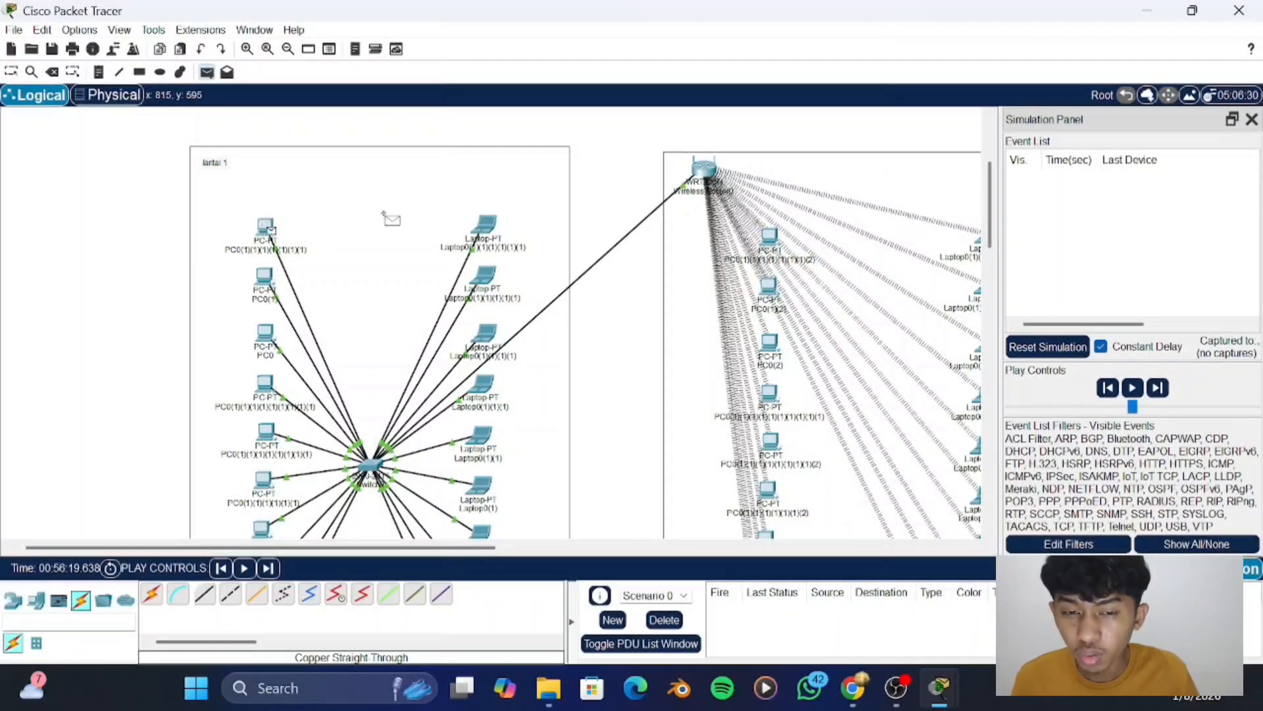
scroll(391, 217, "right", 5)
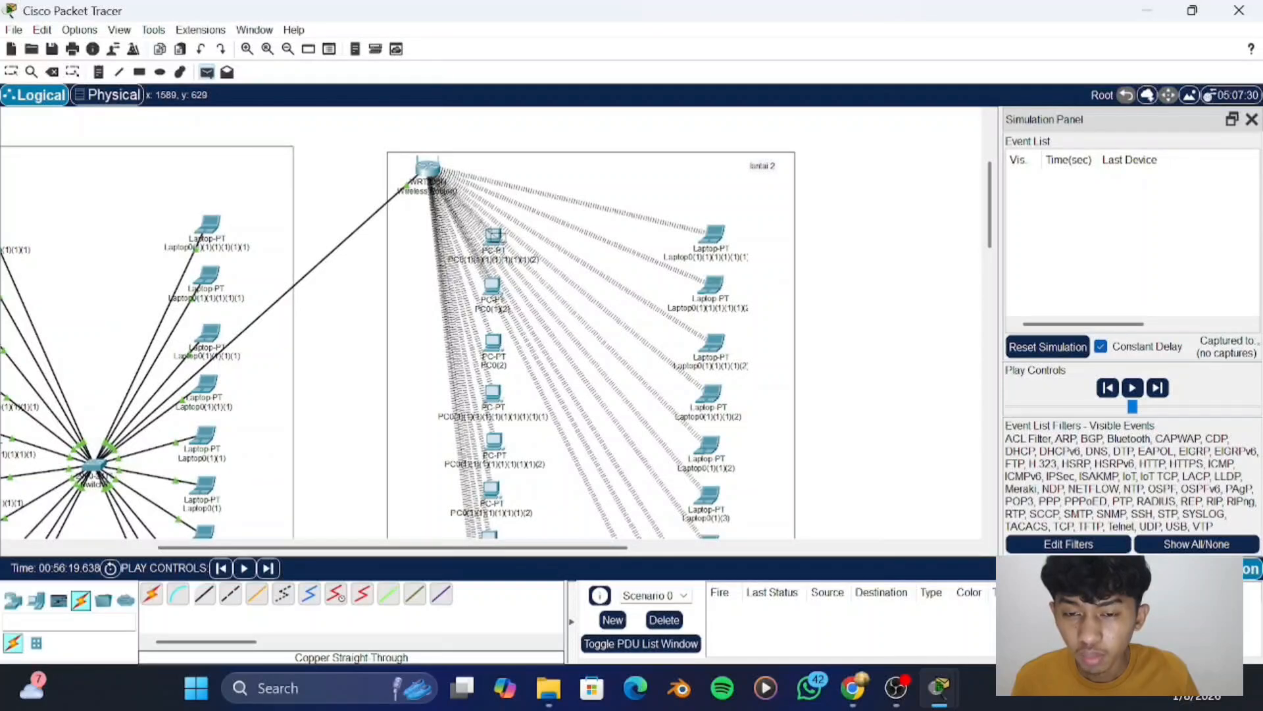
left_click(493, 237)
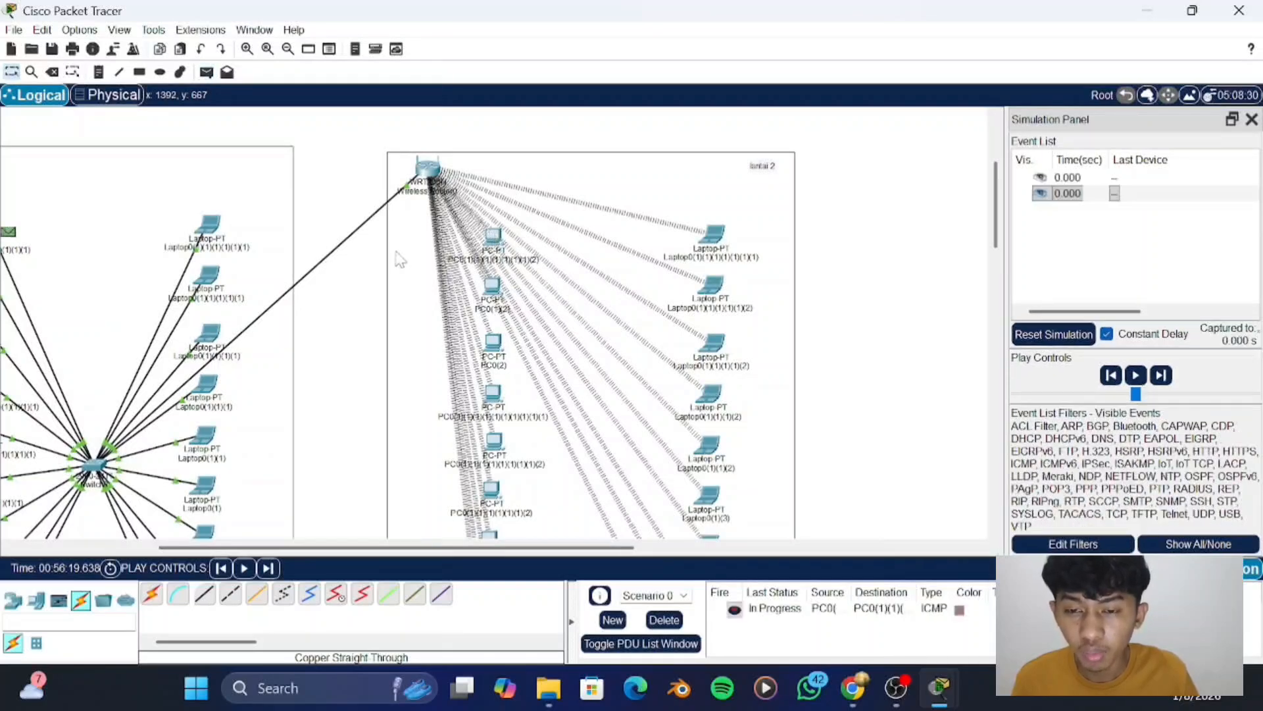
- Play the simulation and follow the broadcast from the "lantai 1" PC through the switch and wireless router to the "lantai 2" devices
scroll(398, 255, "left", 5)
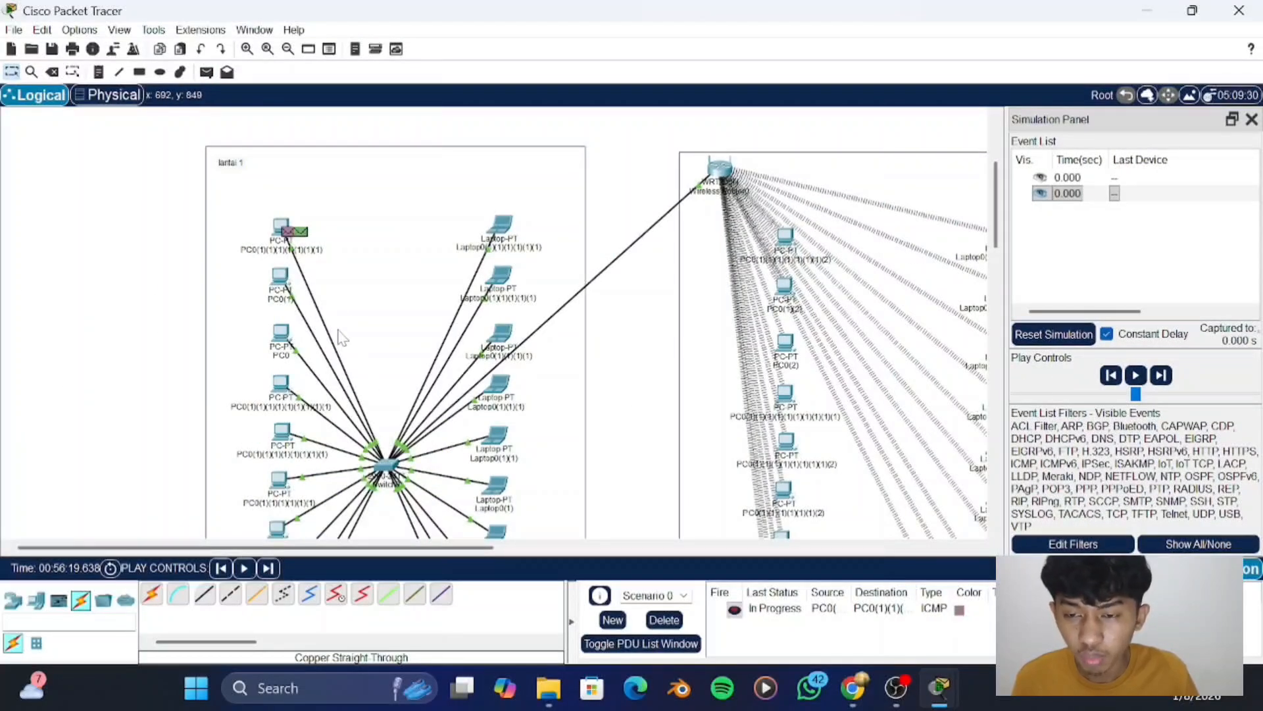
left_click(1136, 375)
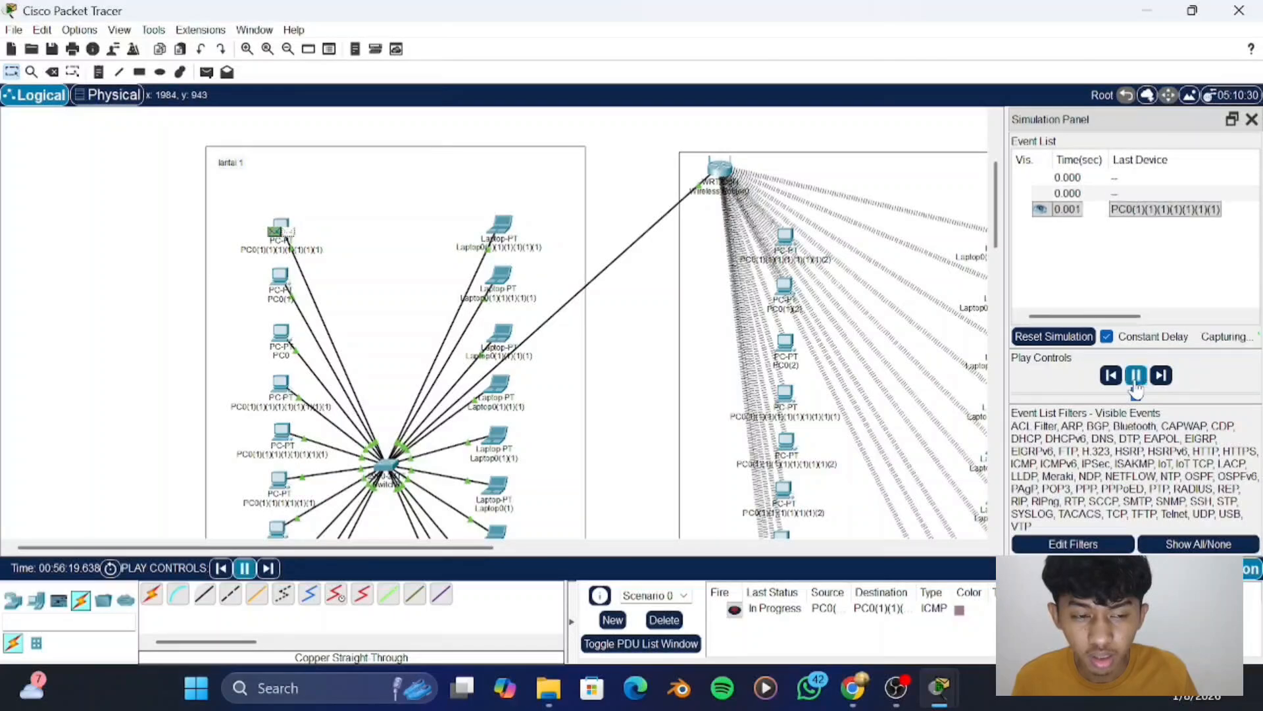
scroll(683, 359, "down", 1)
scroll(683, 358, "down", 1)
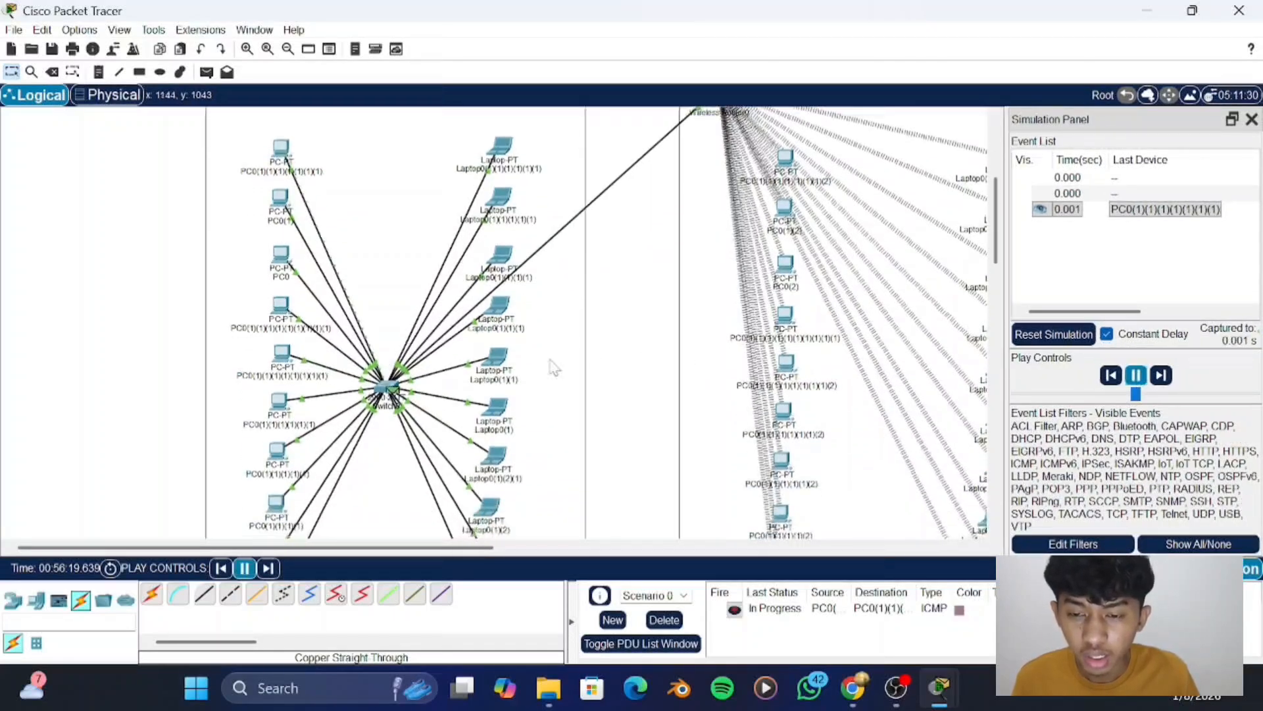
scroll(393, 392, "up", 1)
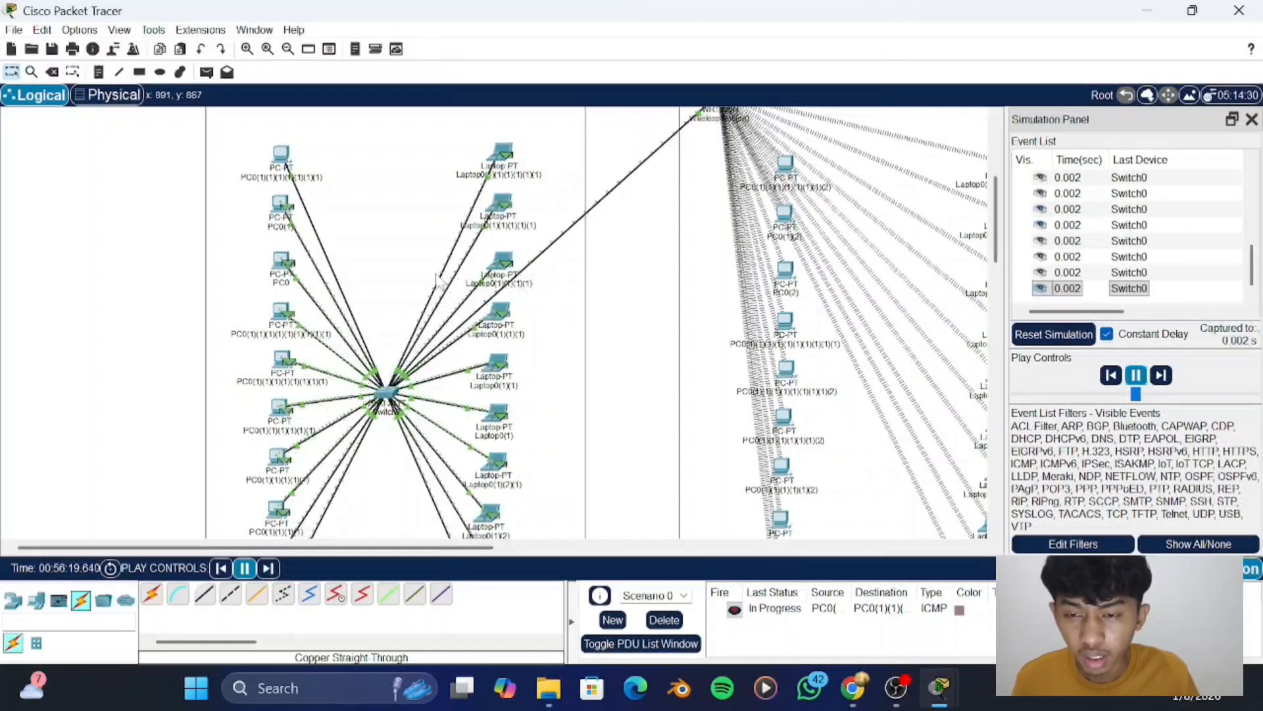
scroll(327, 231, "up", 1)
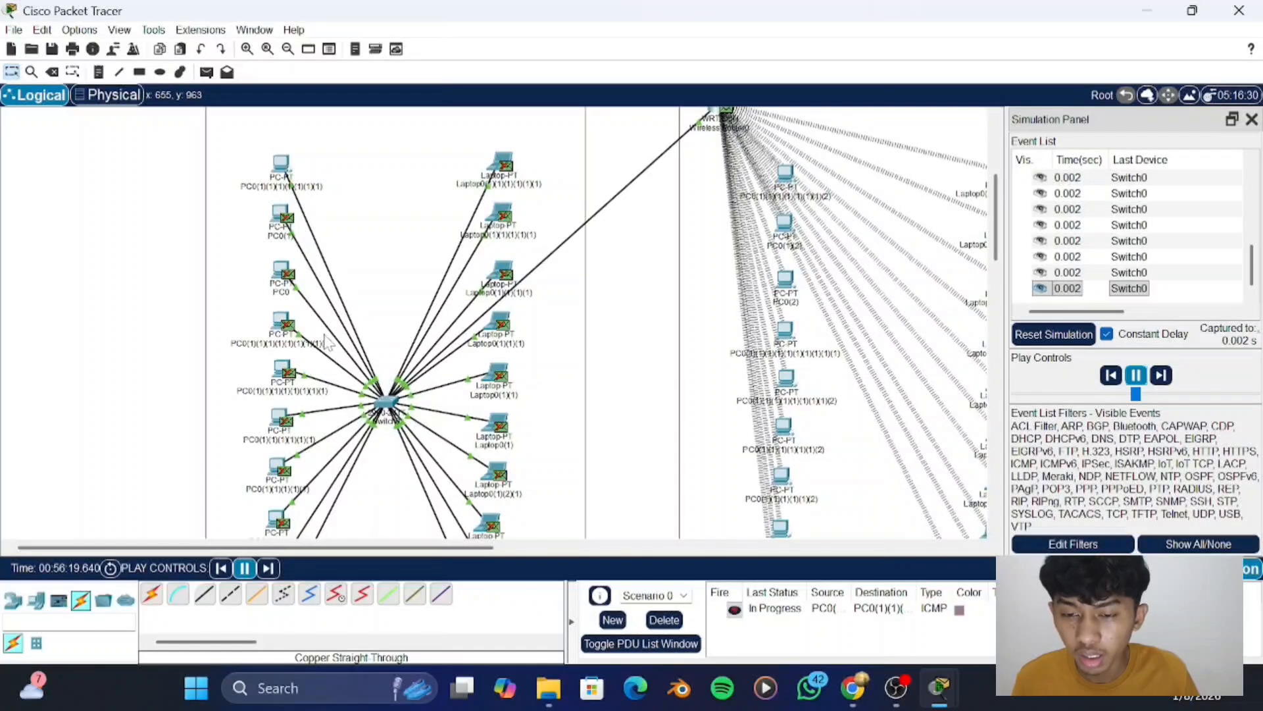
scroll(325, 341, "up", 2)
scroll(324, 340, "right", 5)
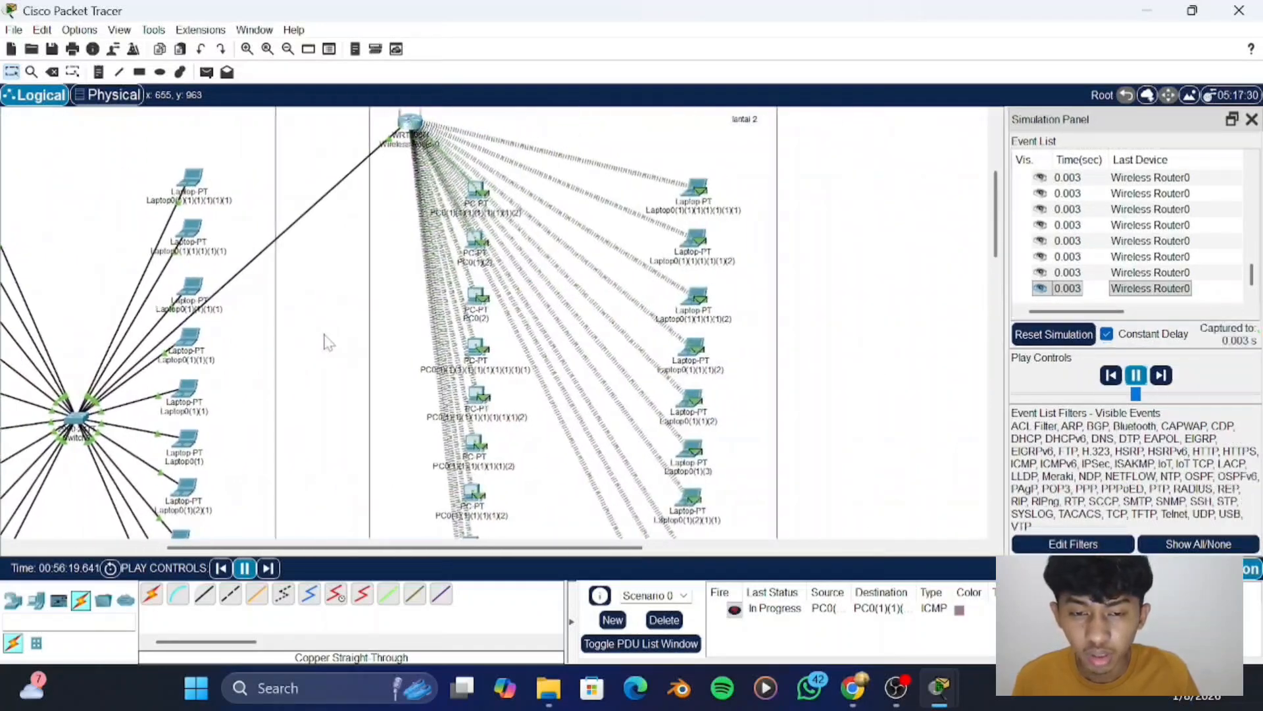
scroll(431, 282, "down", 2)
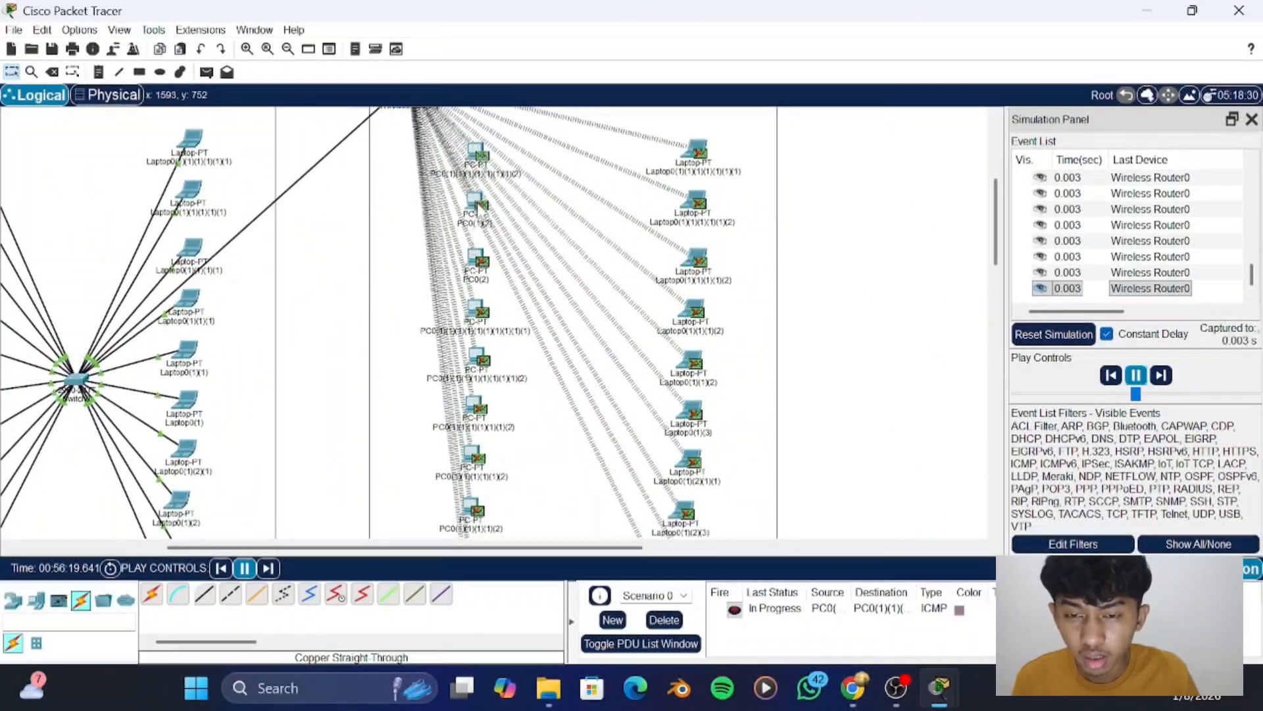
- Trace the reply from the first "lantai 2" PC back through the wireless router and the switch on "lantai 1"
scroll(481, 158, "up", 2)
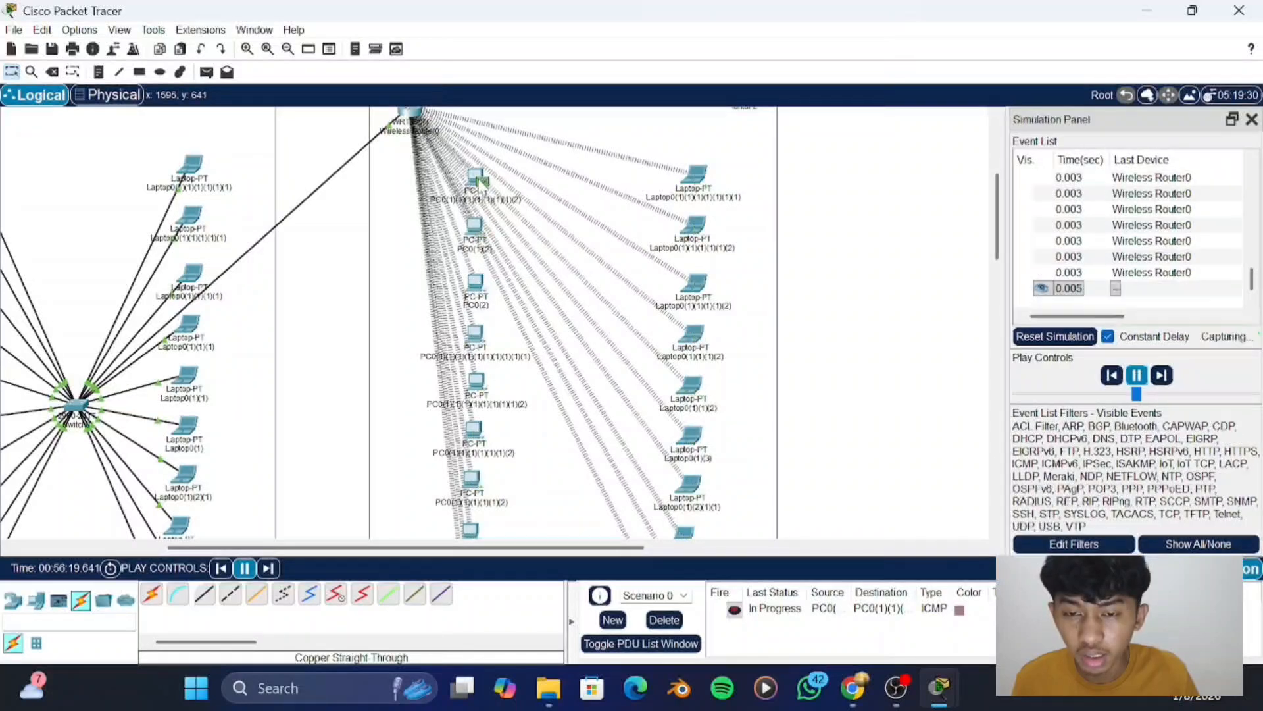
scroll(481, 179, "up", 2)
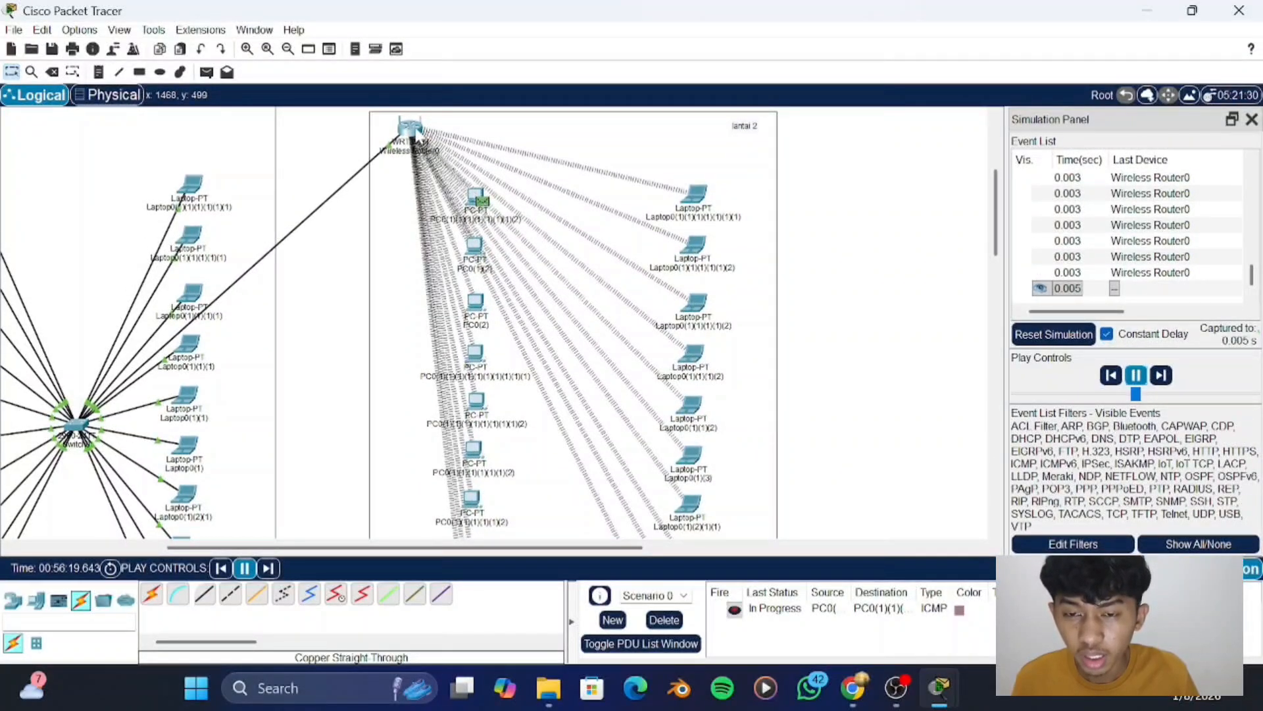
scroll(428, 195, "up", 3)
scroll(373, 290, "left", 3)
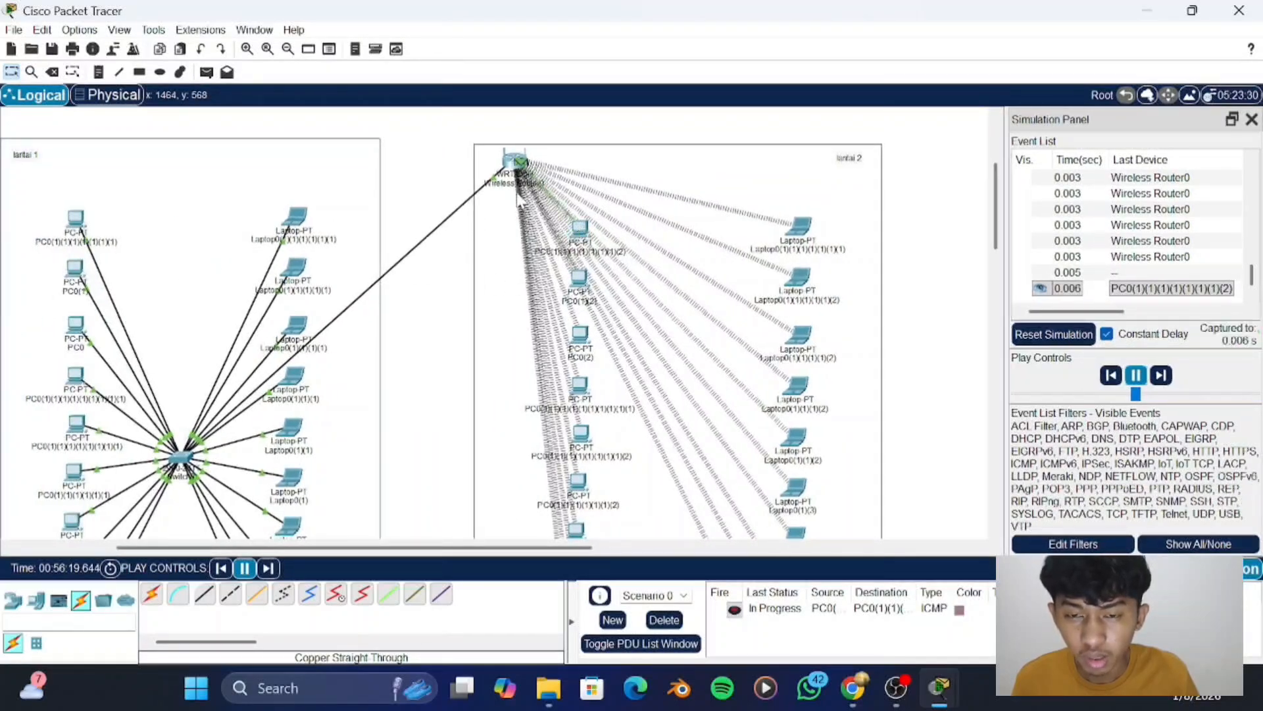
scroll(517, 193, "left", 4)
scroll(516, 192, "right", 5)
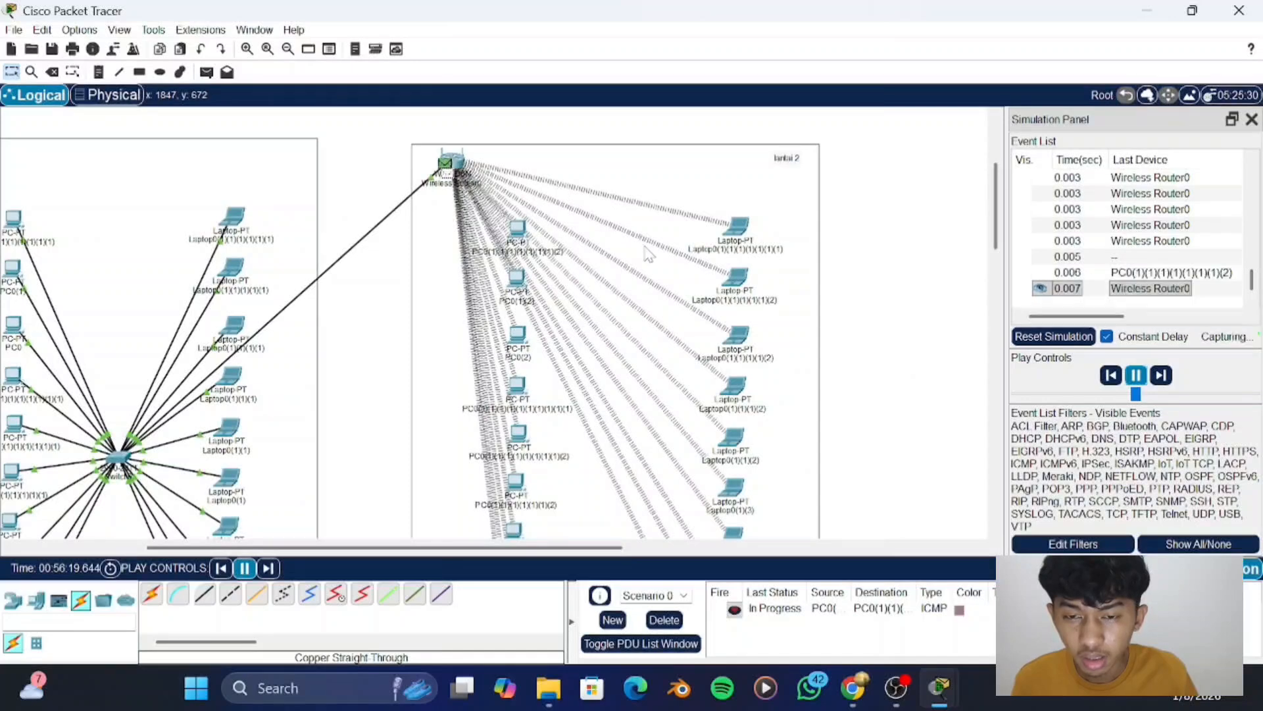
scroll(504, 226, "left", 4)
scroll(505, 226, "down", 1)
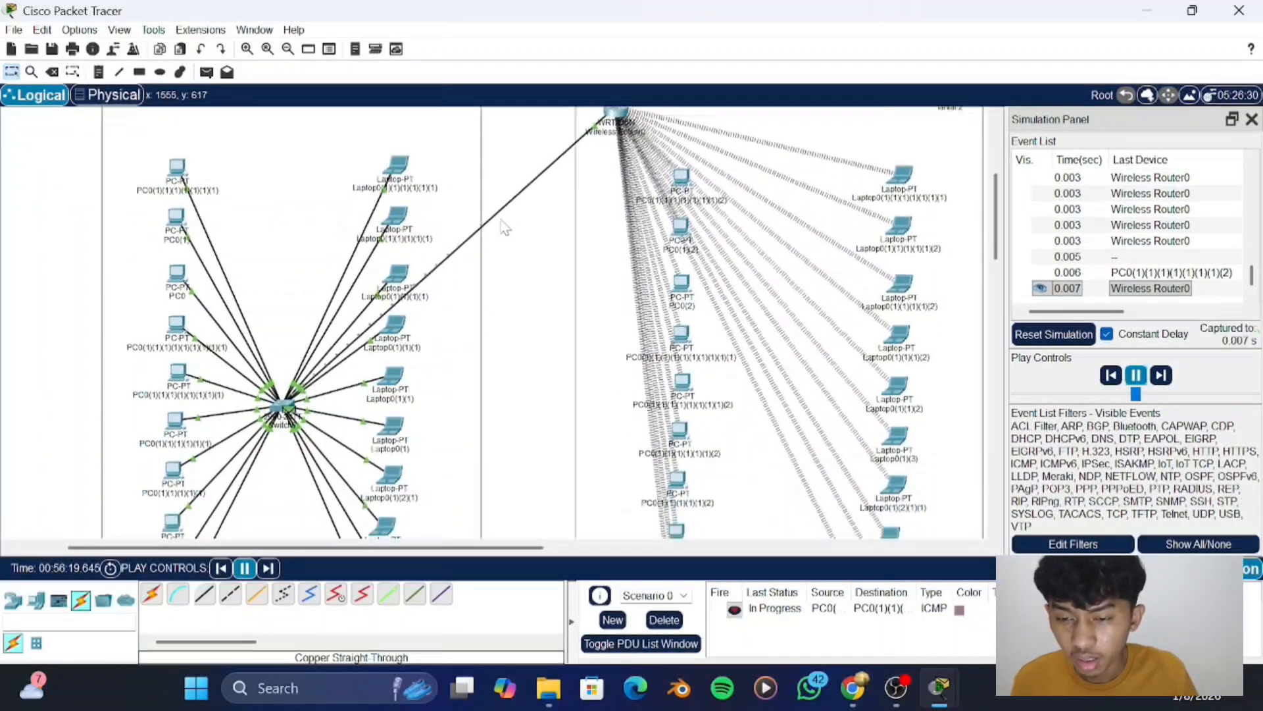
scroll(505, 226, "down", 1)
scroll(304, 375, "up", 1)
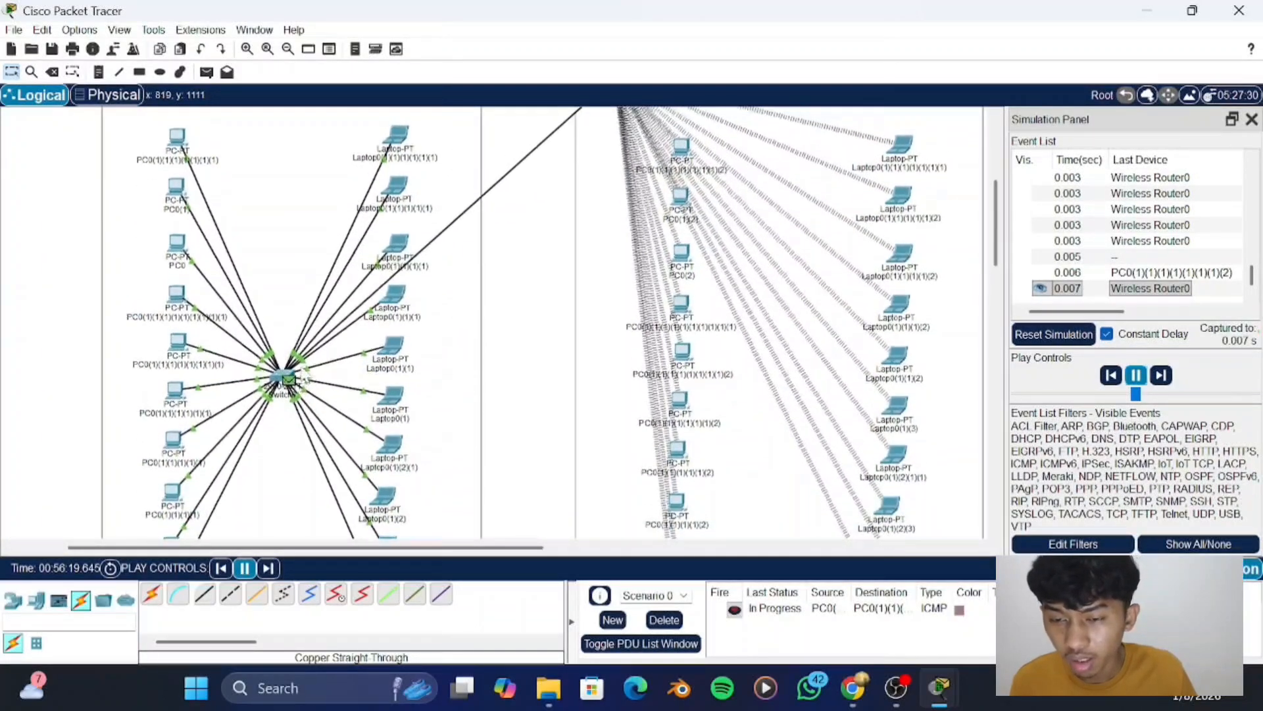
scroll(305, 375, "down", 1)
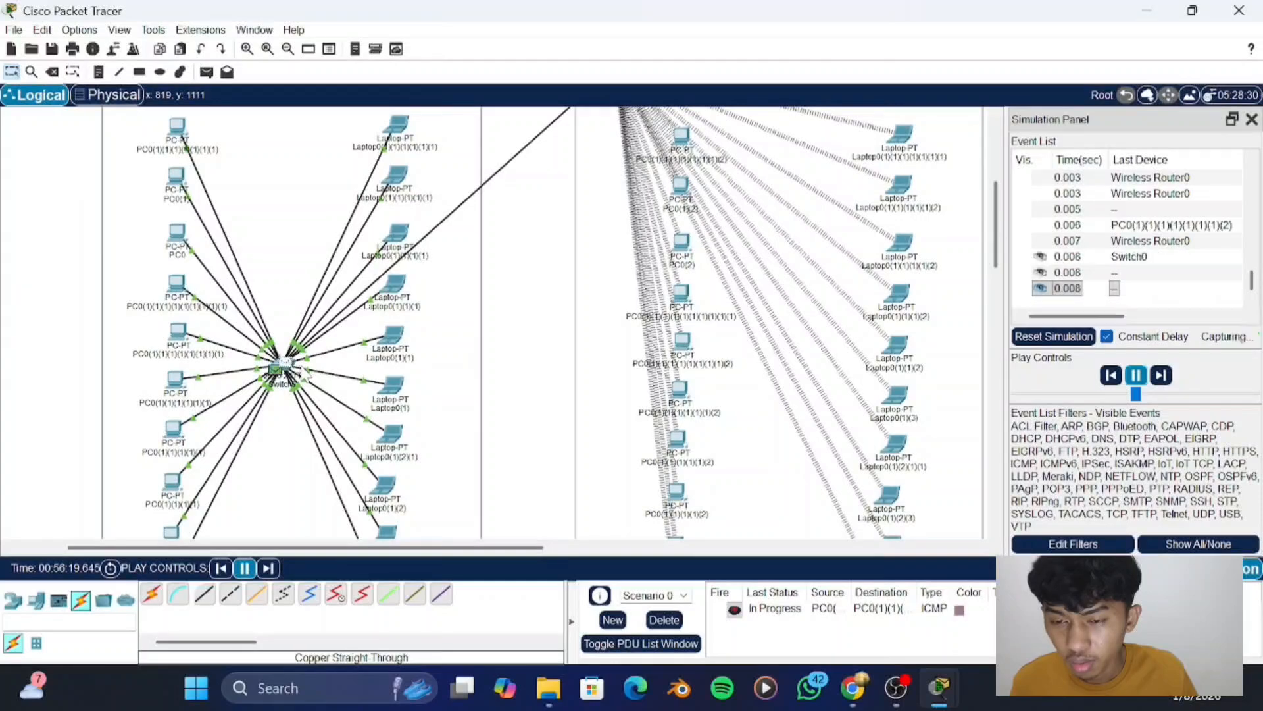
- Watch the ICMP packet travel from "lantai 1" to the first "lantai 2" PC and back through the wireless router
scroll(305, 375, "up", 1)
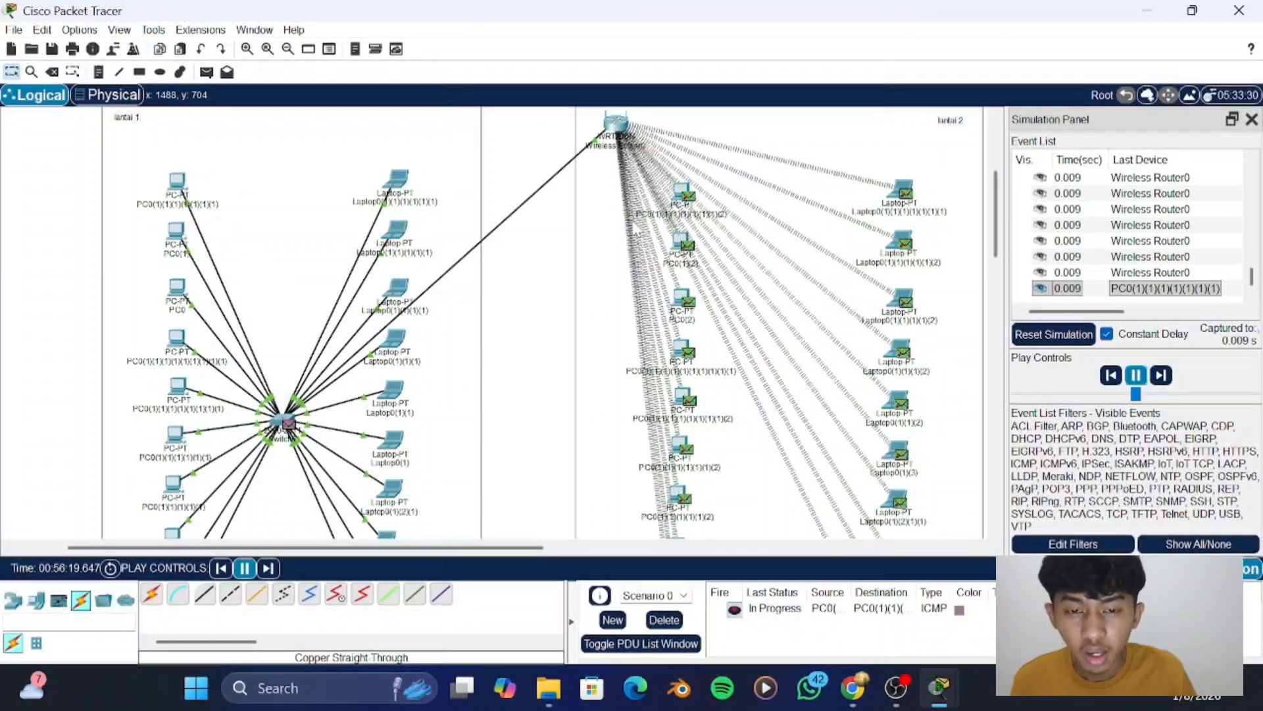
scroll(652, 225, "down", 1)
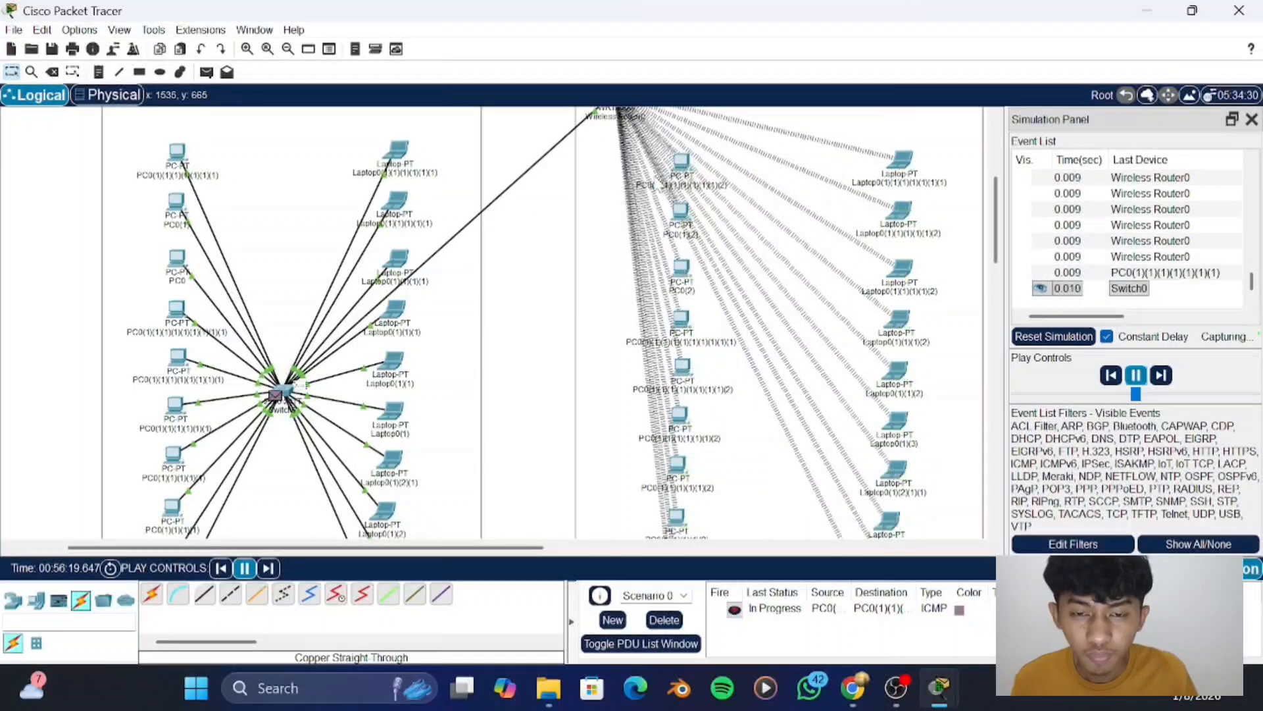
scroll(671, 224, "up", 3)
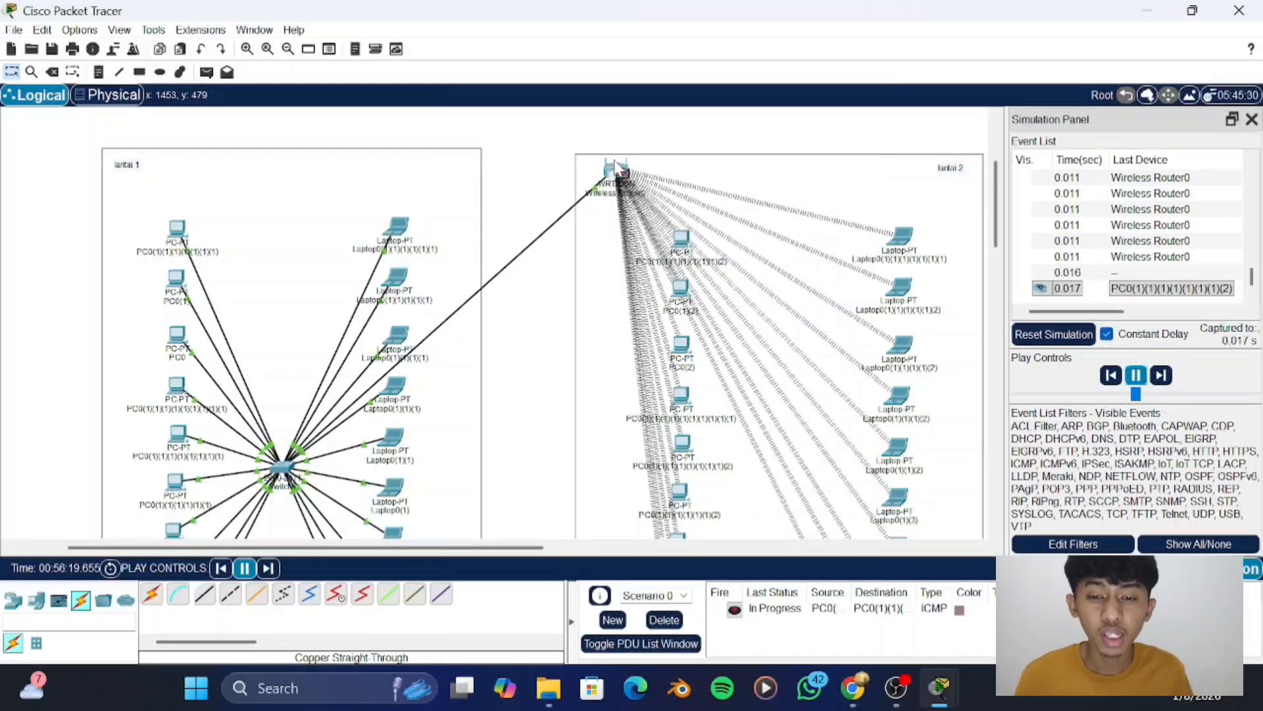
scroll(882, 250, "down", 3)
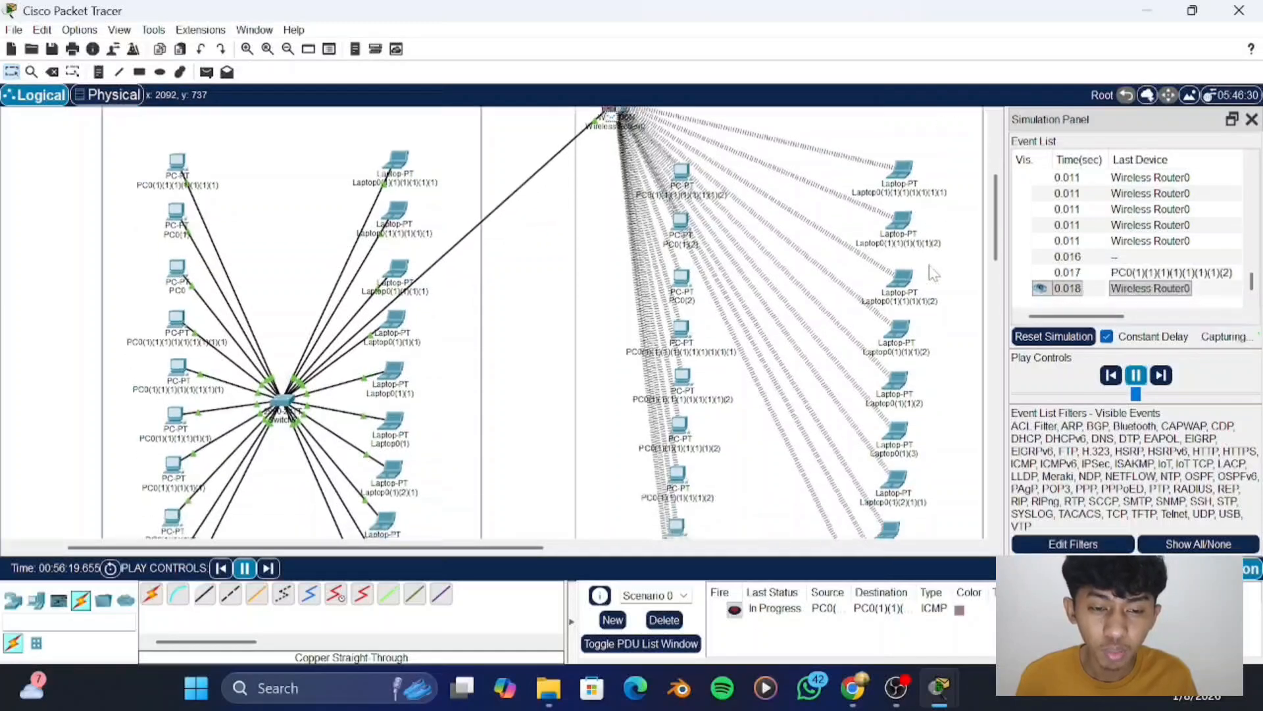
scroll(826, 257, "up", 4)
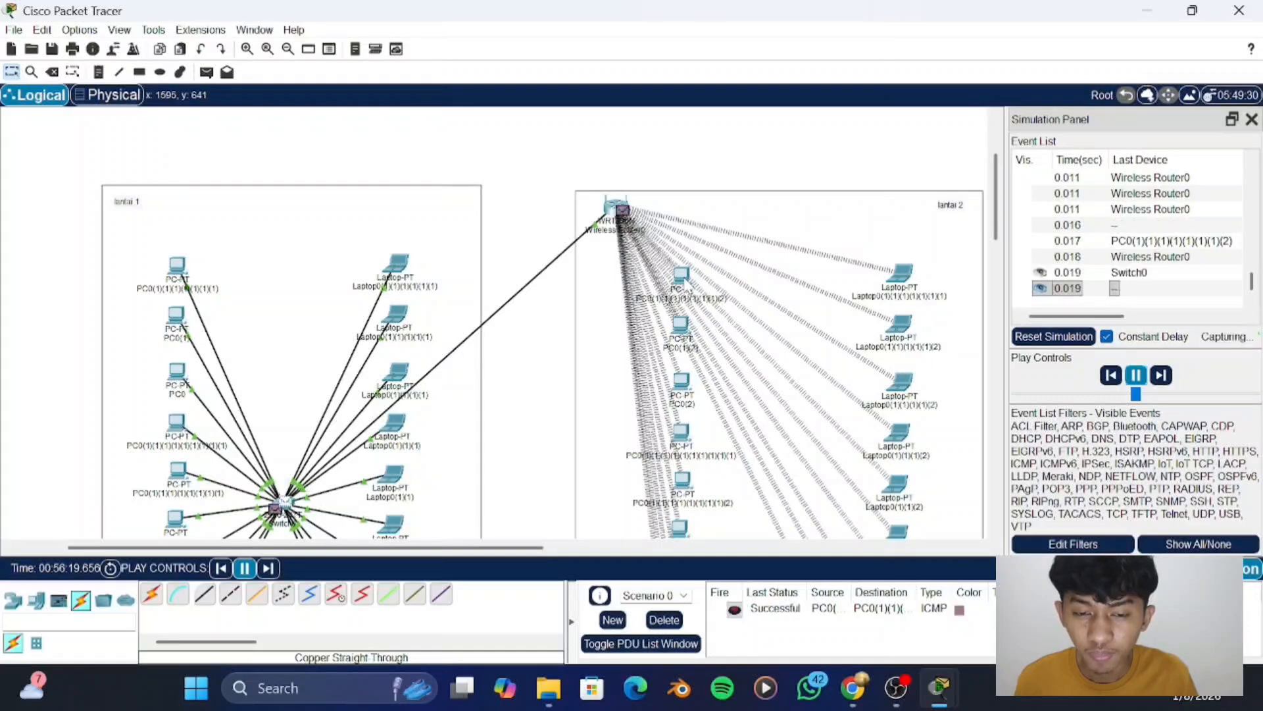
- Follow the simulated broadcasts across the wireless router, the "lantai 2" devices and the "lantai 1" switch
mouse_move(683, 284)
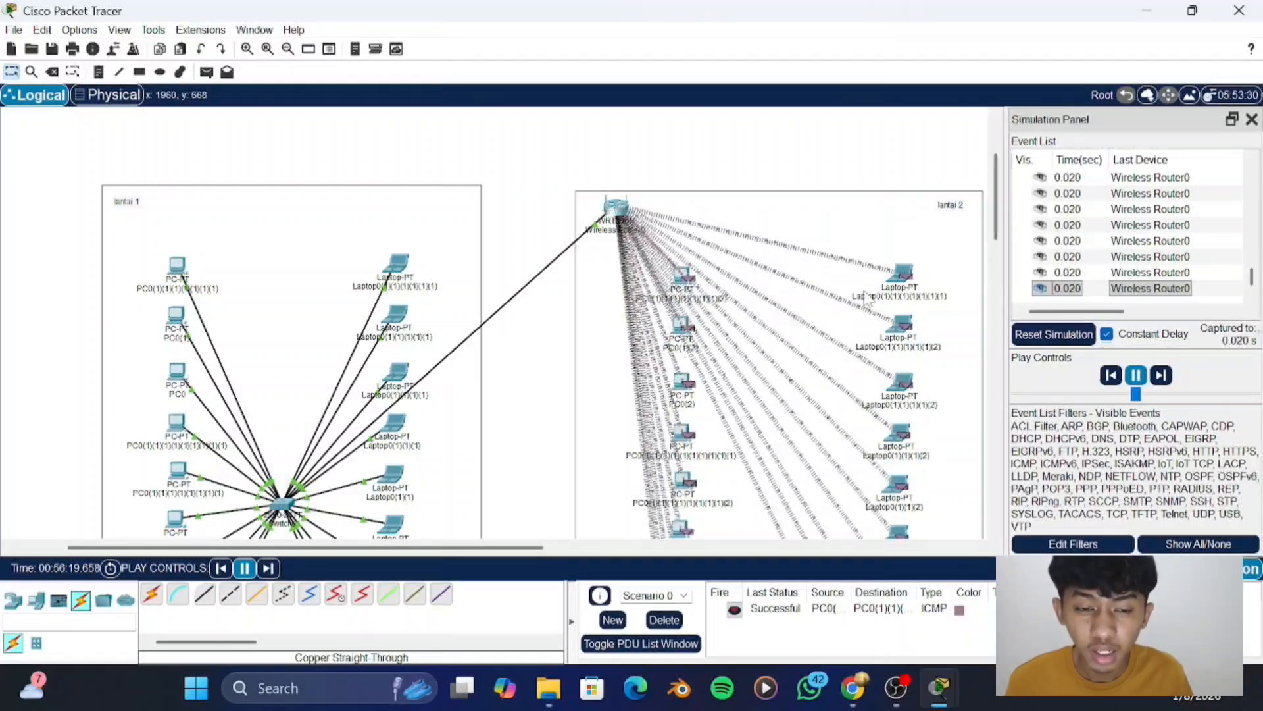
scroll(869, 296, "down", 3)
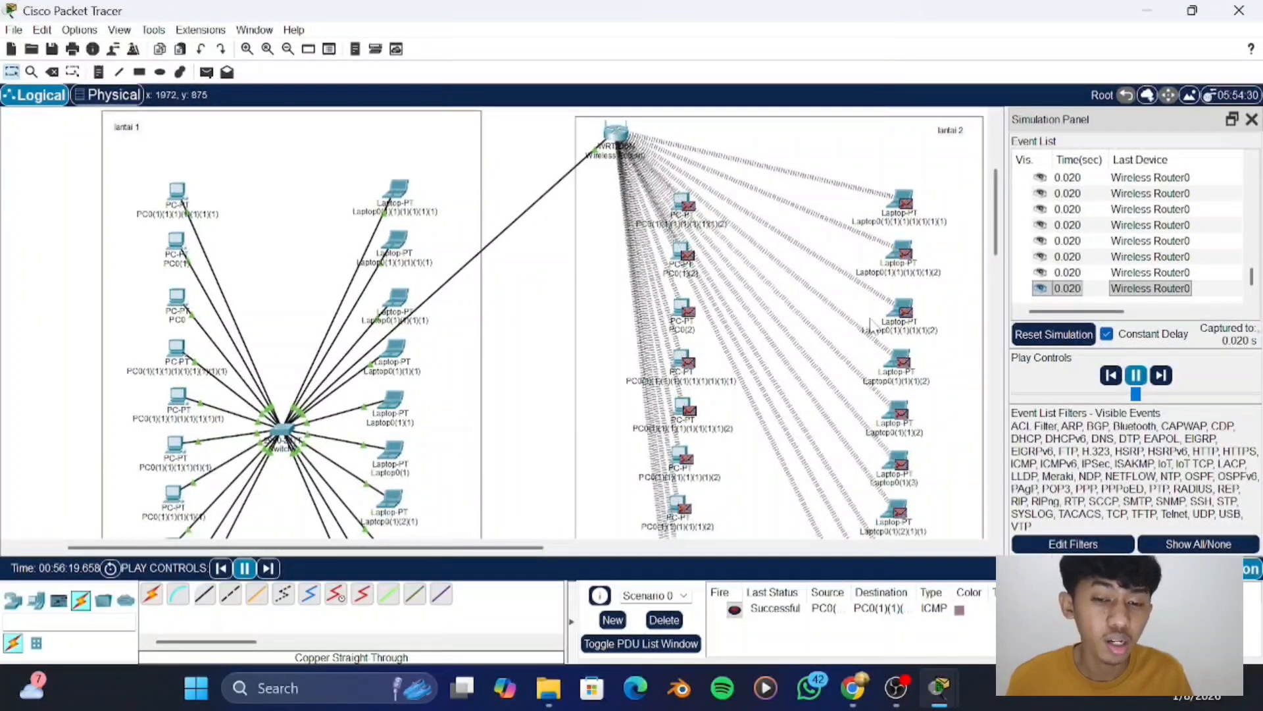
scroll(870, 322, "up", 3)
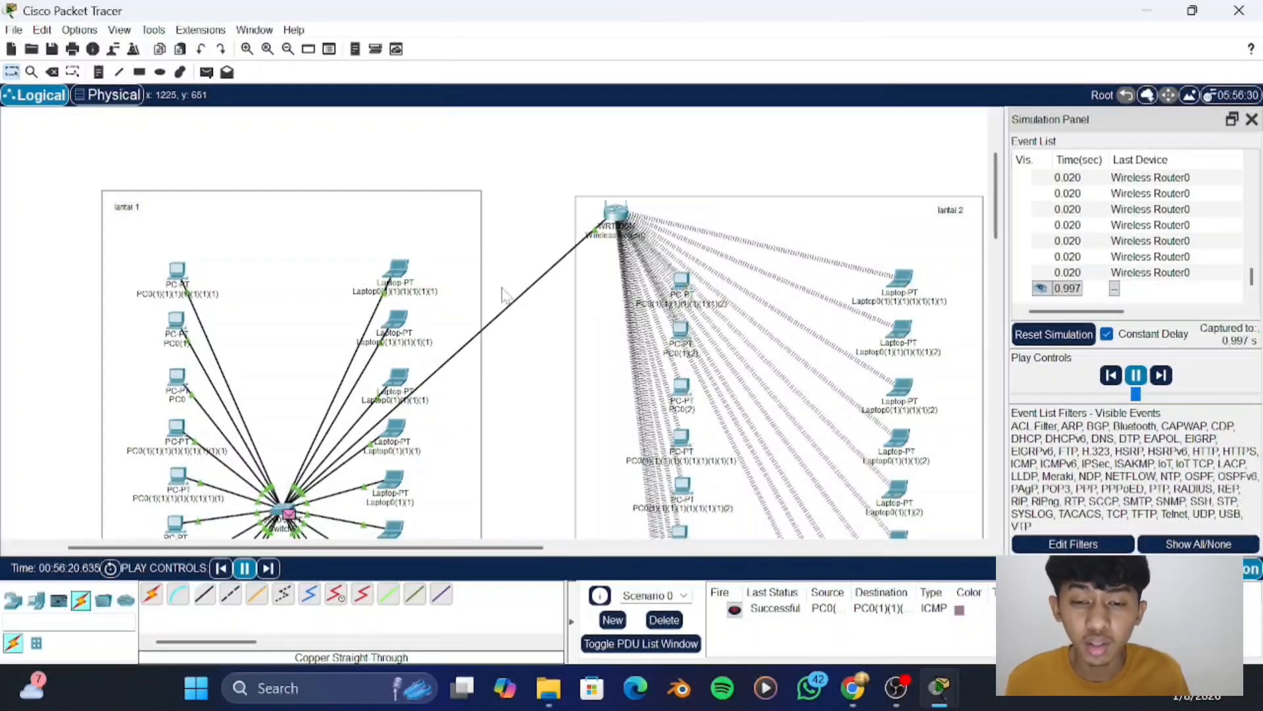
scroll(503, 294, "down", 2)
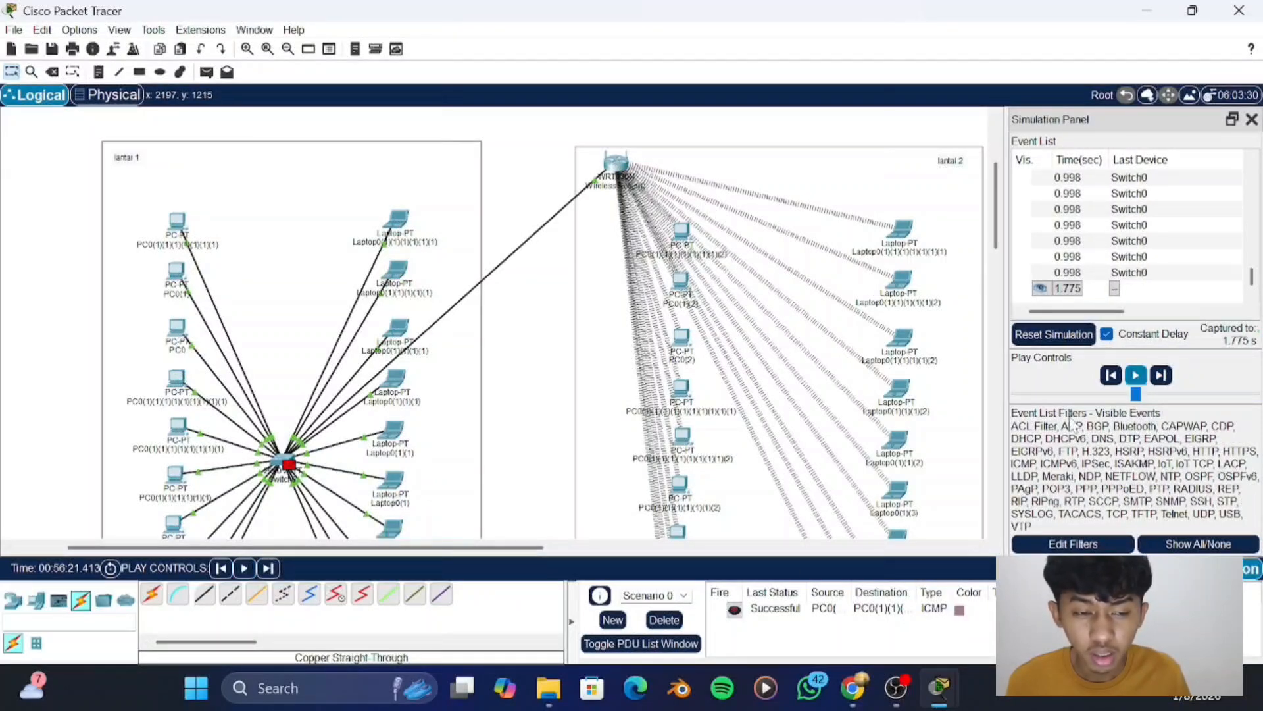
- Delete the current PDU scenario and add a simple PDU from the fifth "lantai 1" laptop to the fourth "lantai 2" PC
left_click(682, 622)
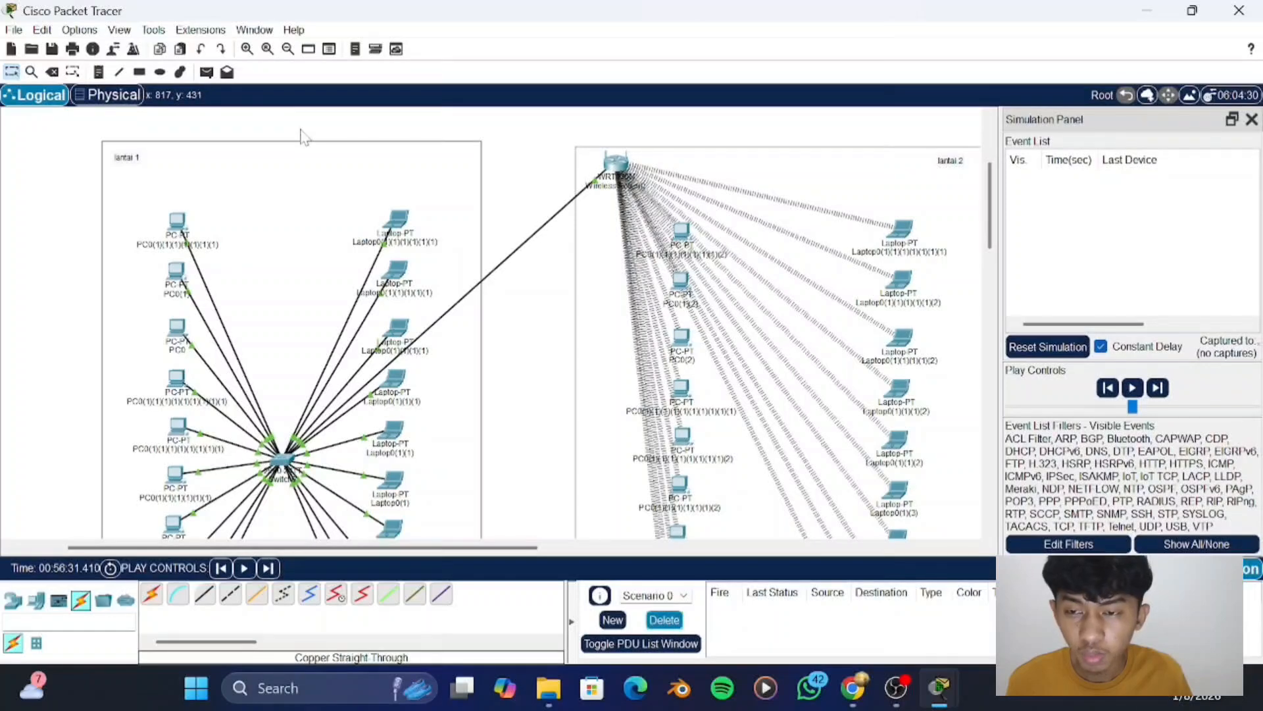
left_click(207, 72)
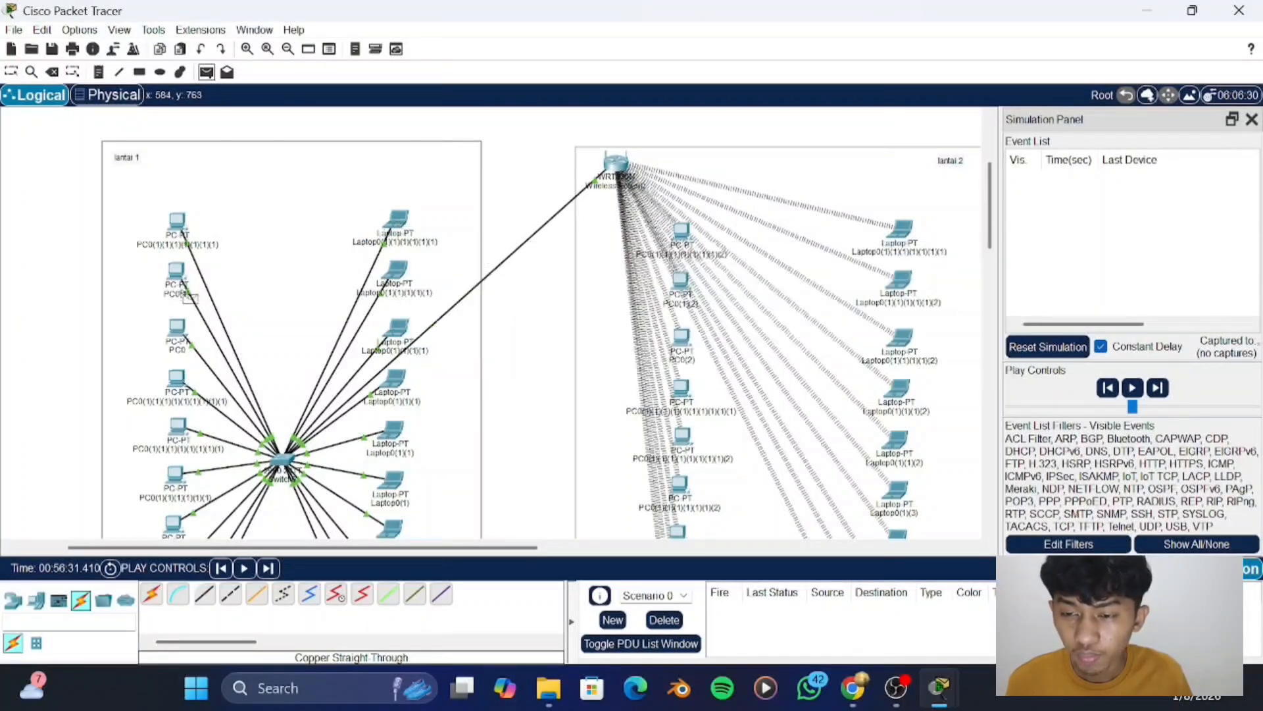
scroll(198, 333, "down", 2)
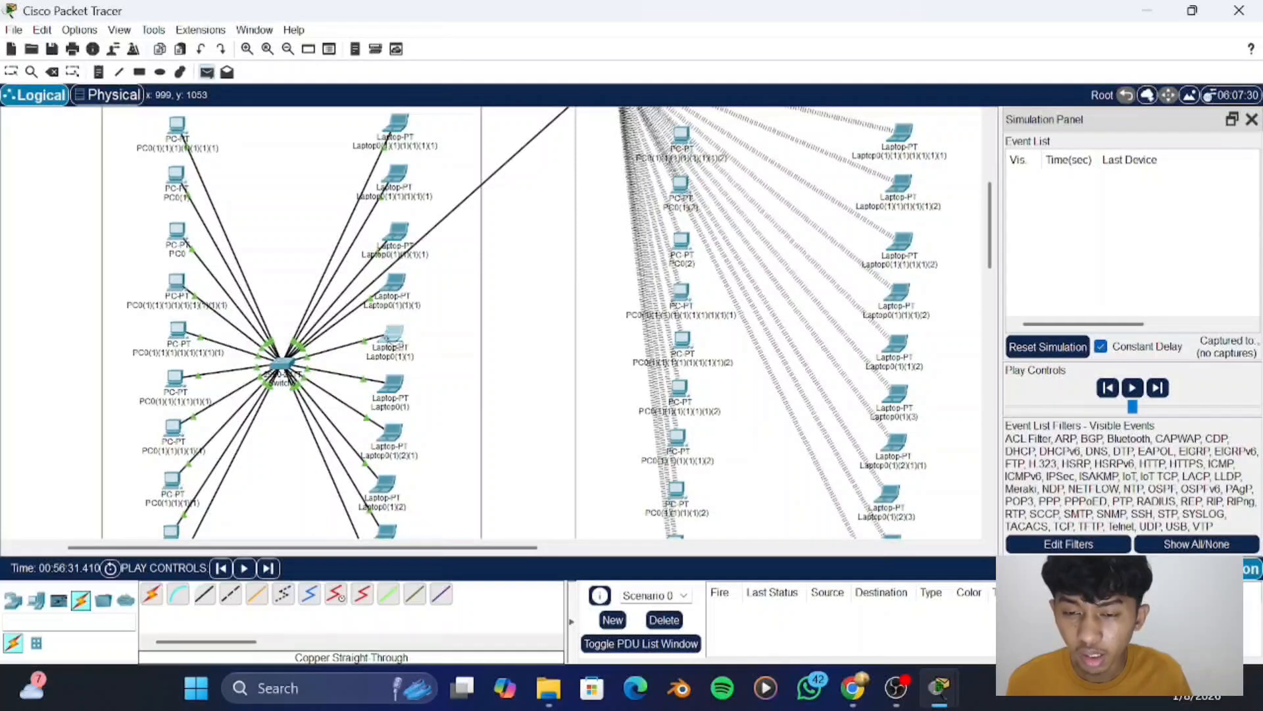
scroll(449, 285, "right", 2)
scroll(453, 287, "right", 1)
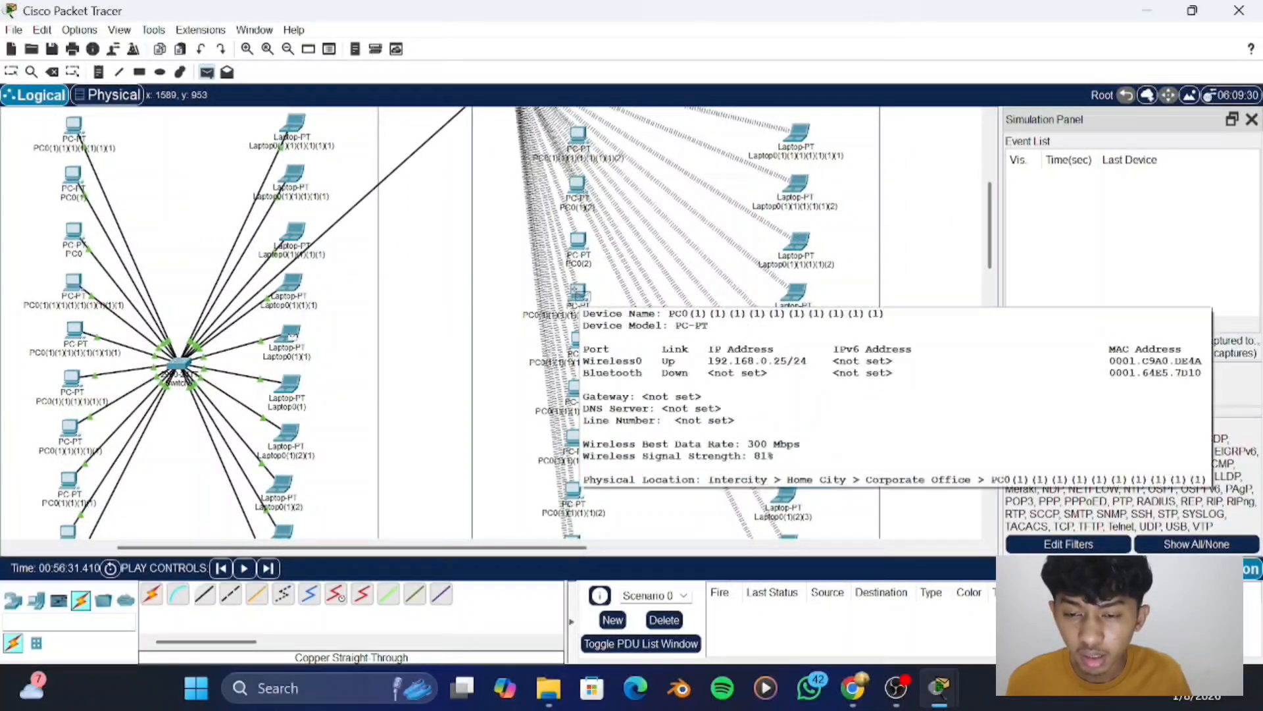
left_click(579, 295)
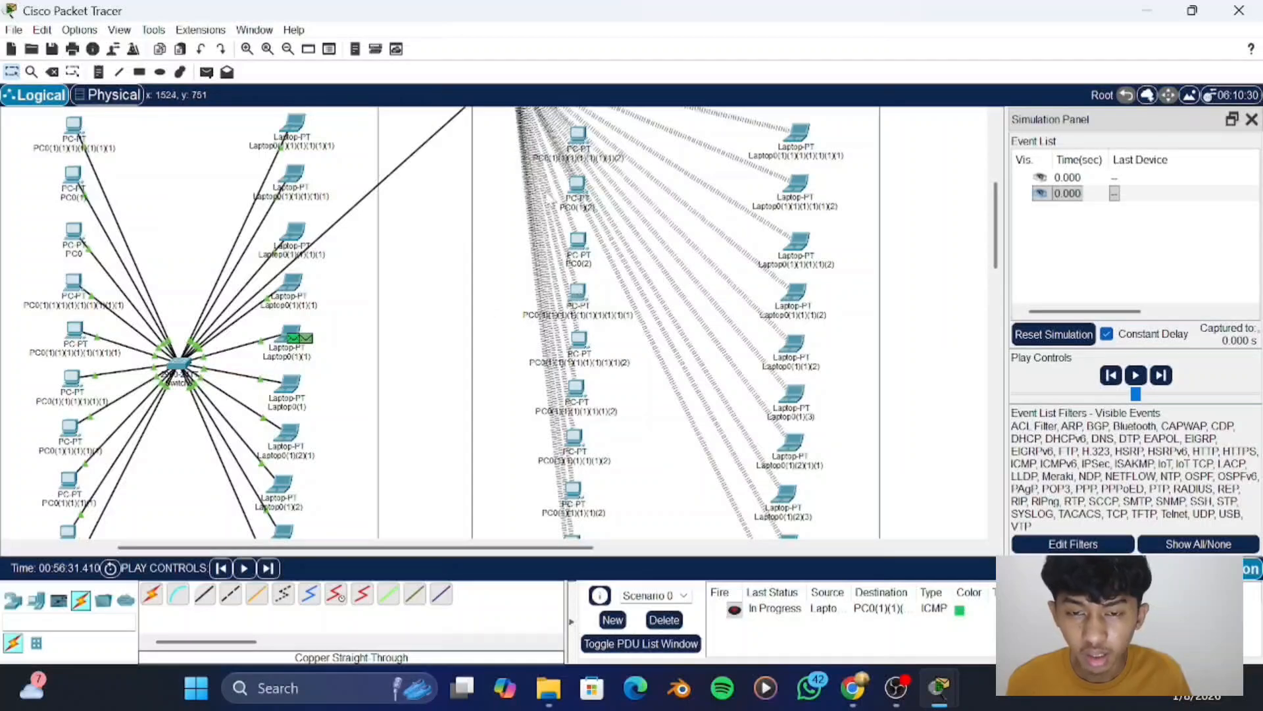
- Play the simulation of the laptop-to-PC PDU and return to Realtime mode
scroll(186, 227, "up", 5)
scroll(182, 191, "down", 2)
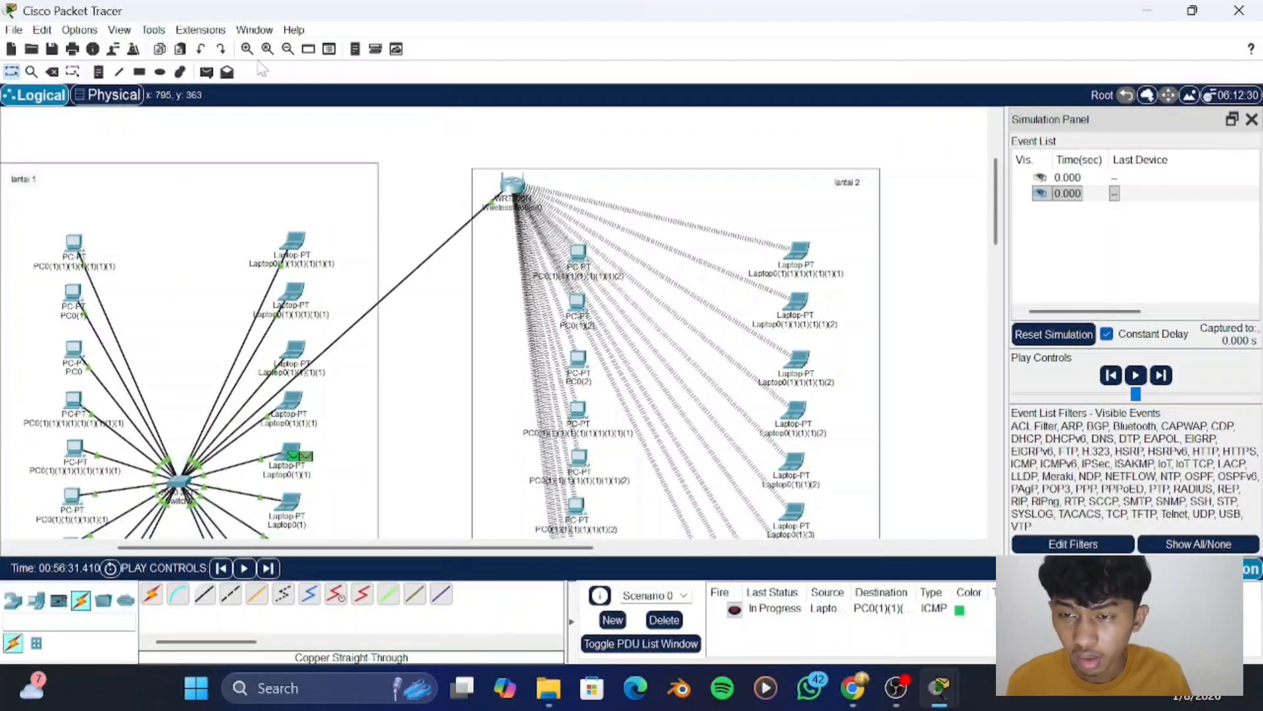
left_click(1137, 376)
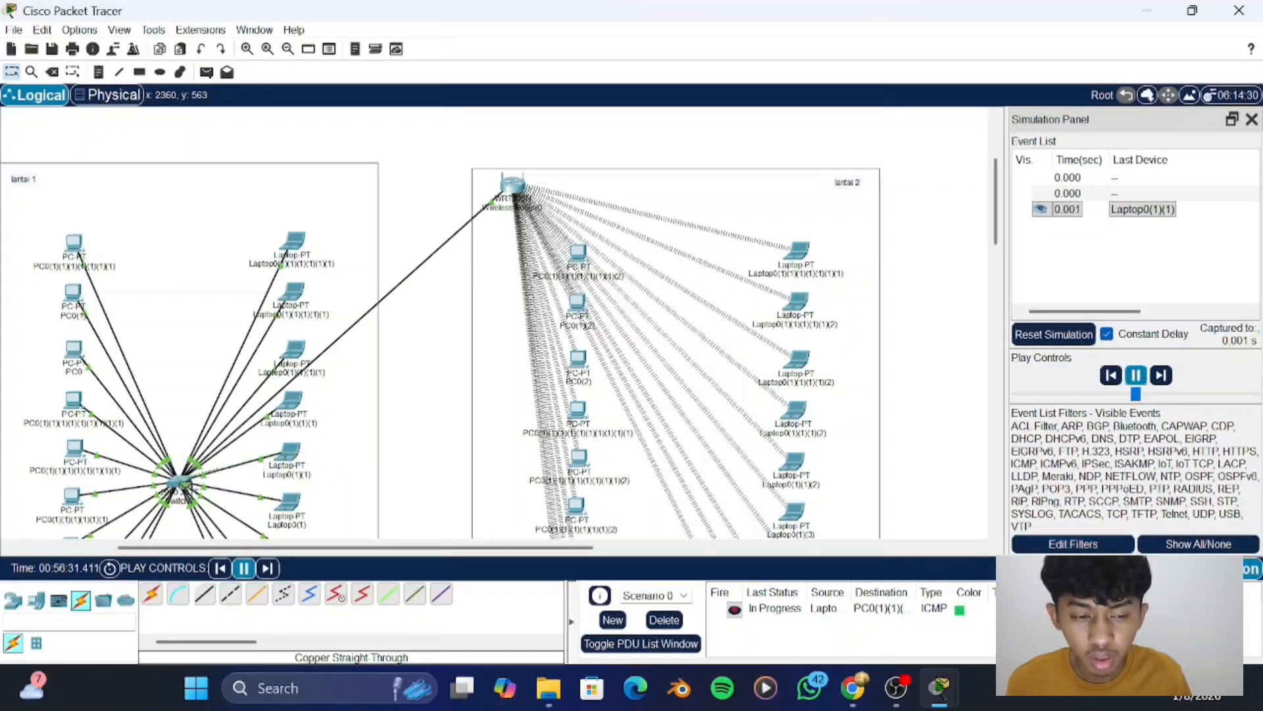
left_click(1129, 569)
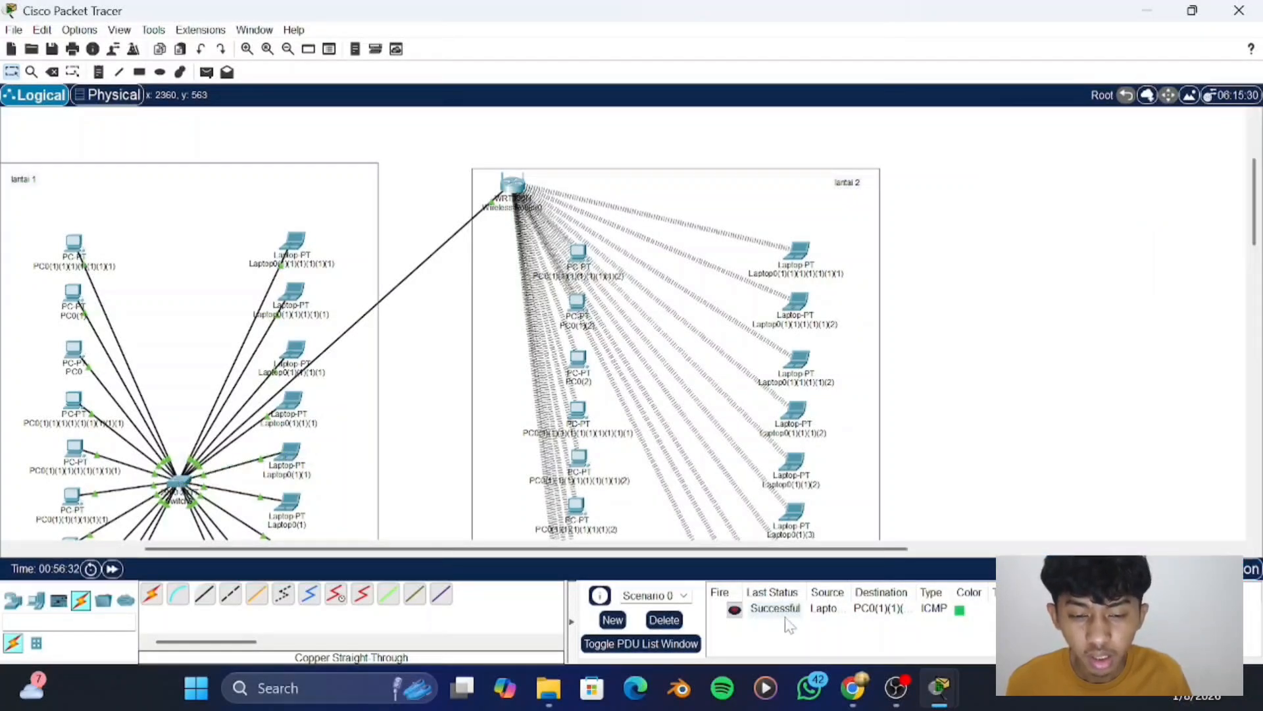
- Check the IPv4 address in the IP configuration of the first "lantai 2" PC
left_click(299, 462)
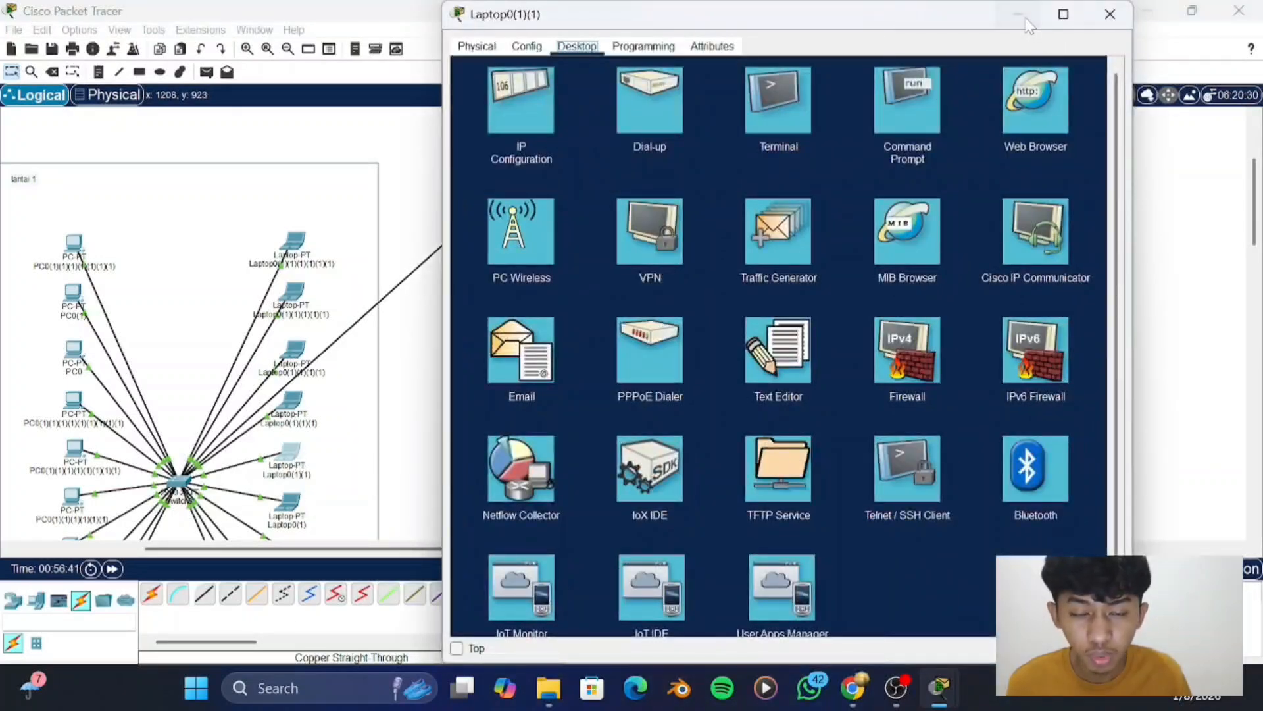
left_click(1027, 21)
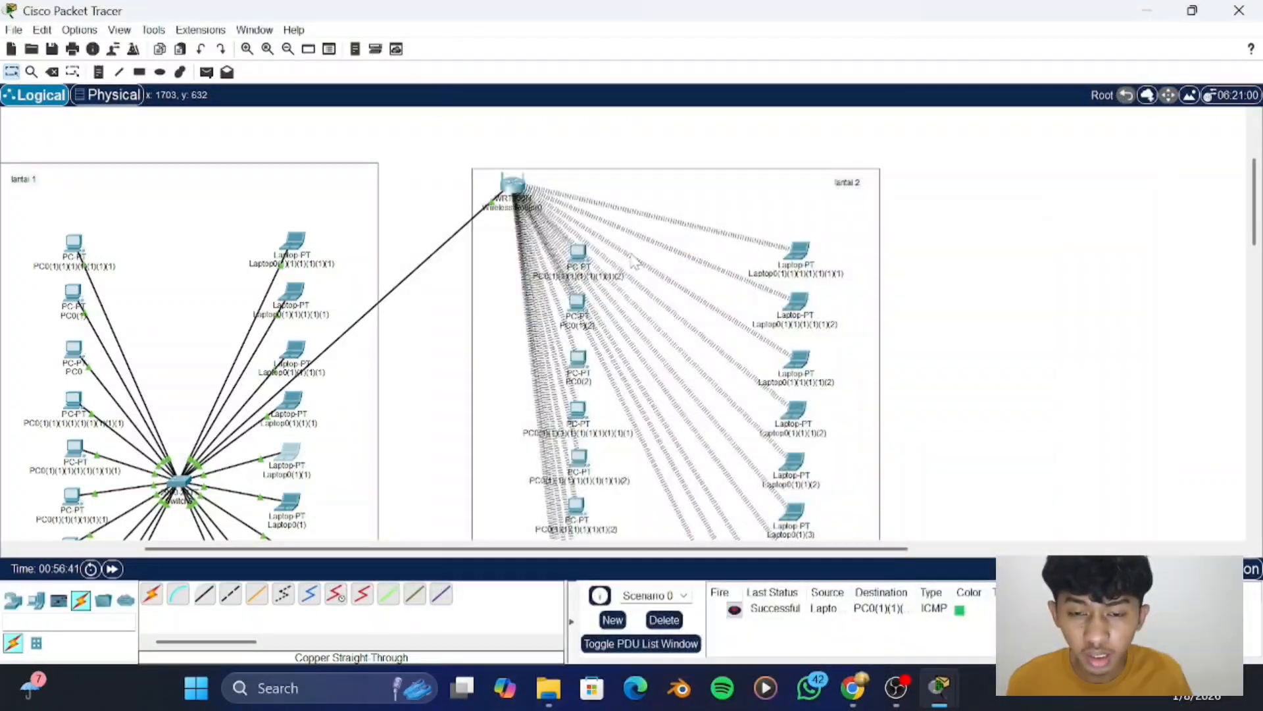
left_click(578, 251)
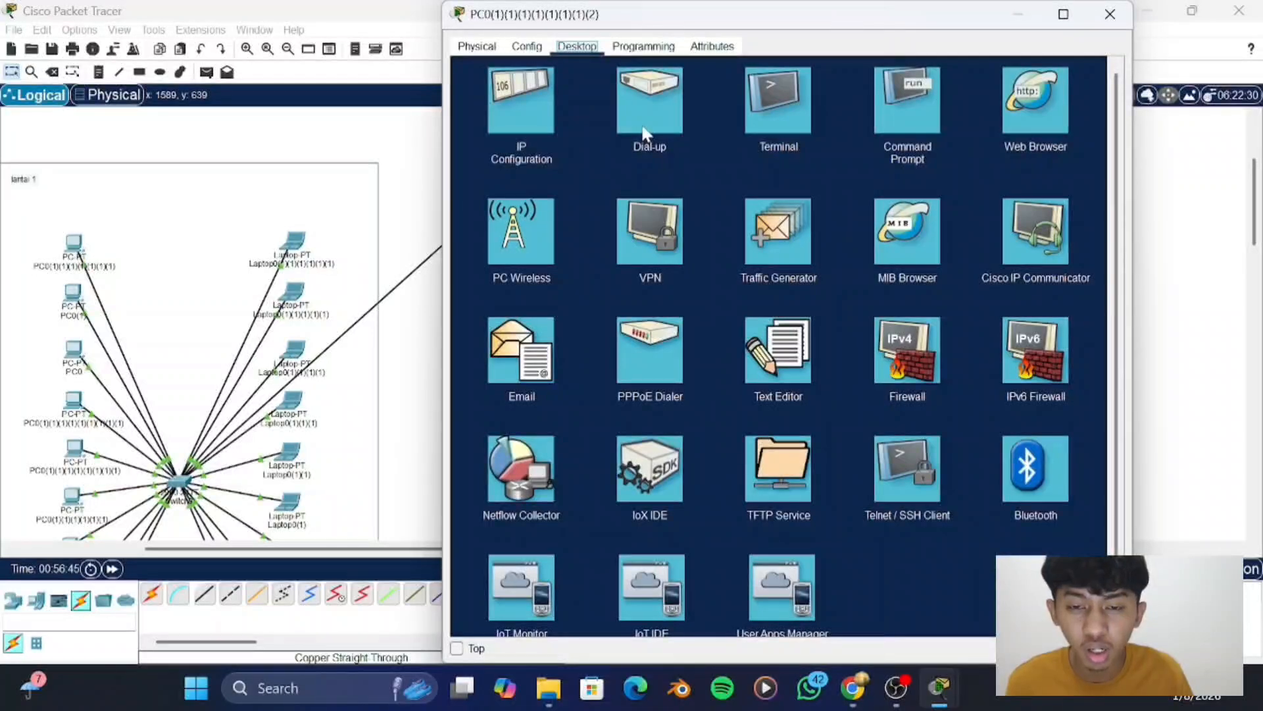
left_click(501, 109)
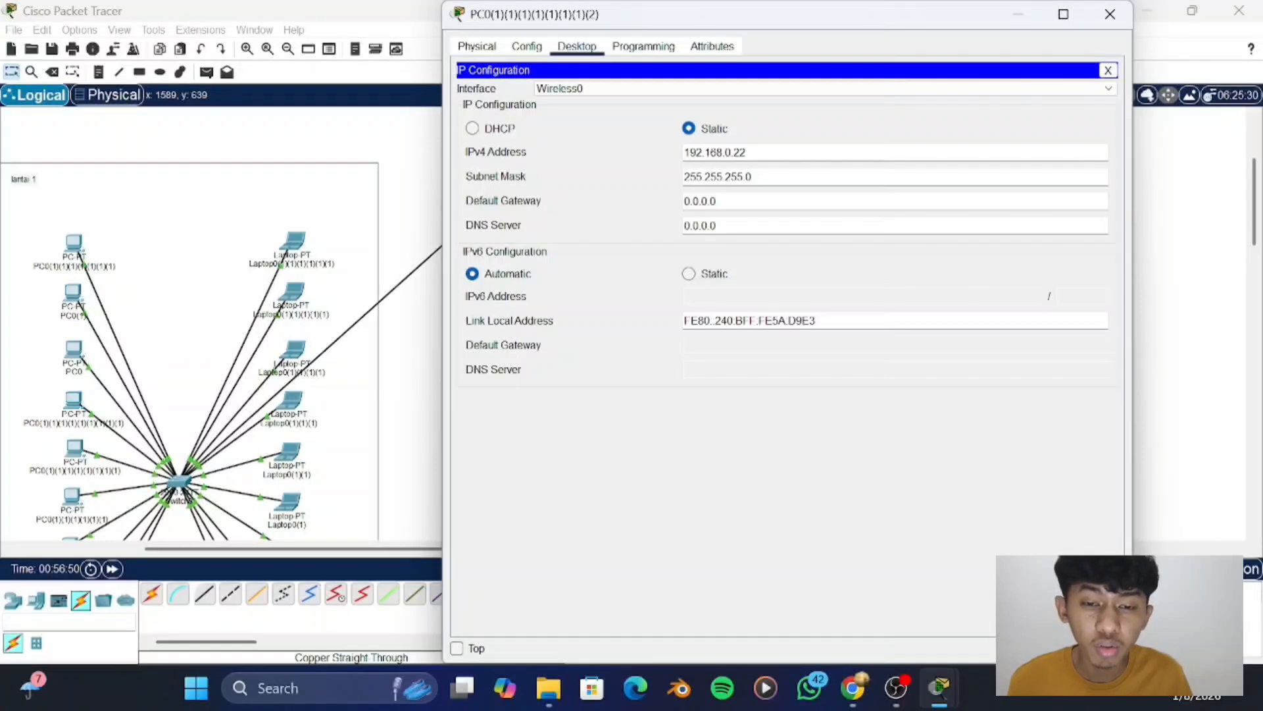
left_click(1110, 14)
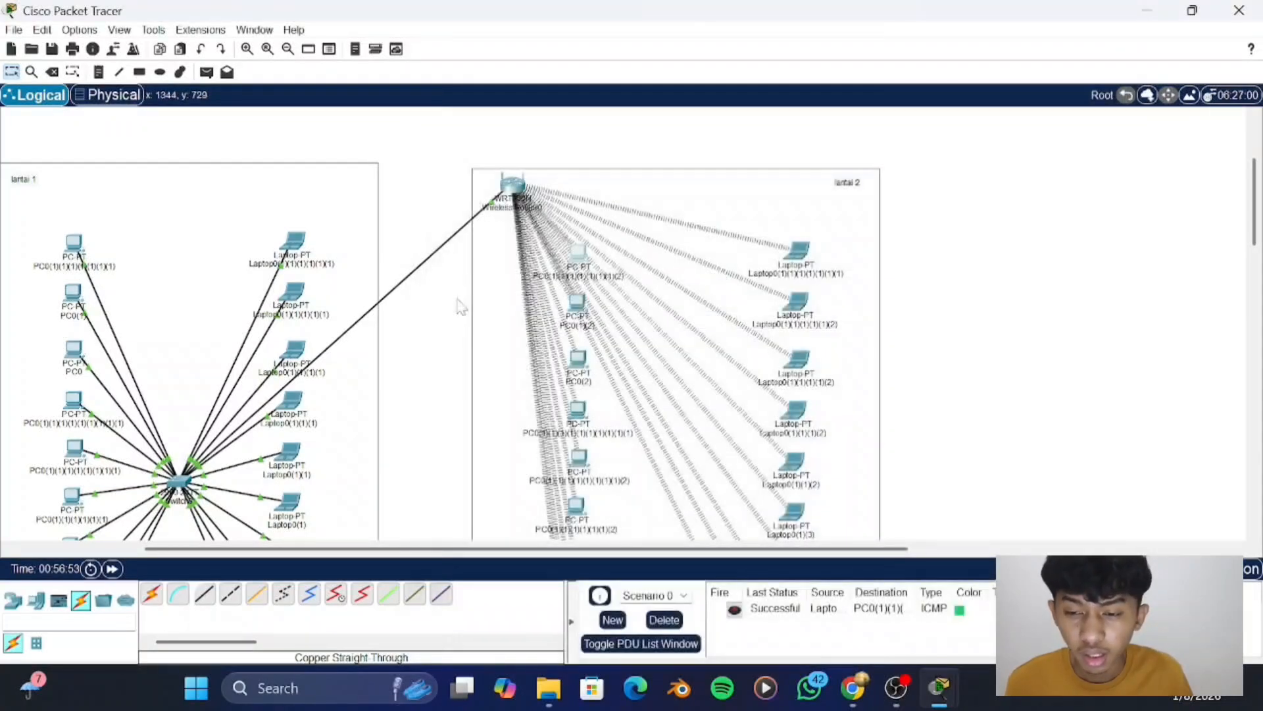
- Ping 192.168.0.22 from the command prompt of the fourth "lantai 1" laptop and close the laptop's window
left_click(290, 403)
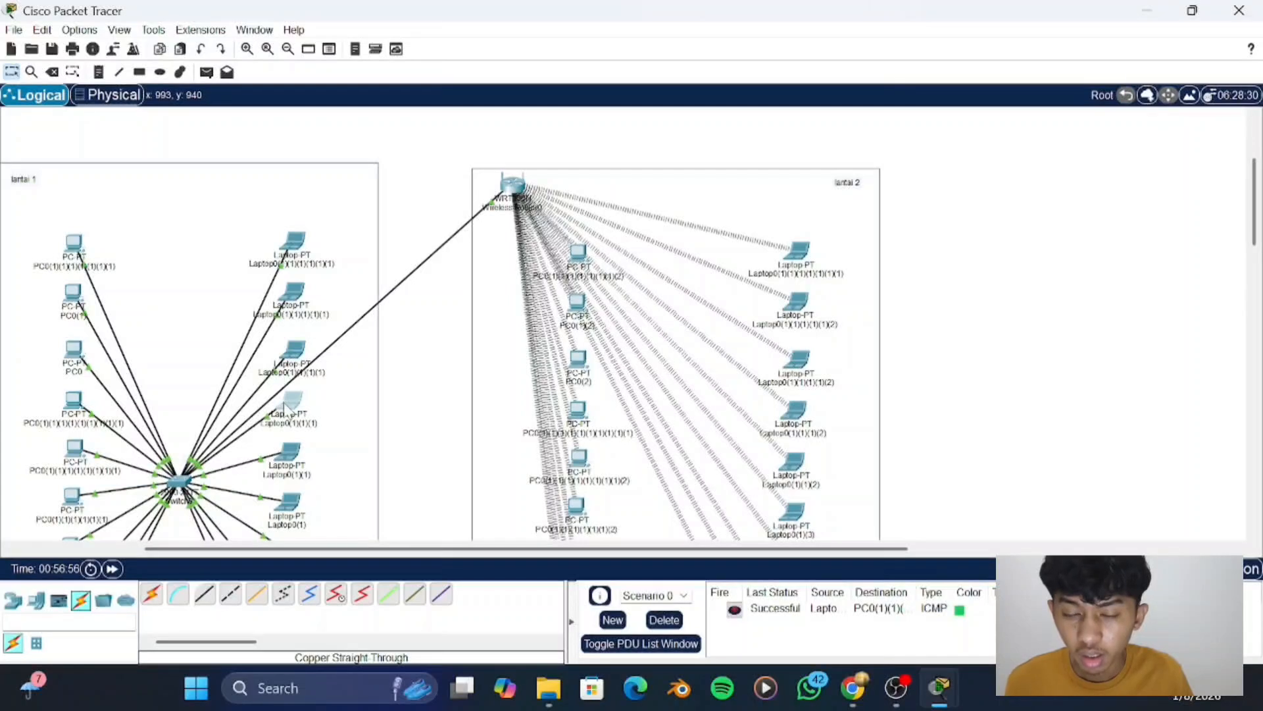
left_click(937, 214)
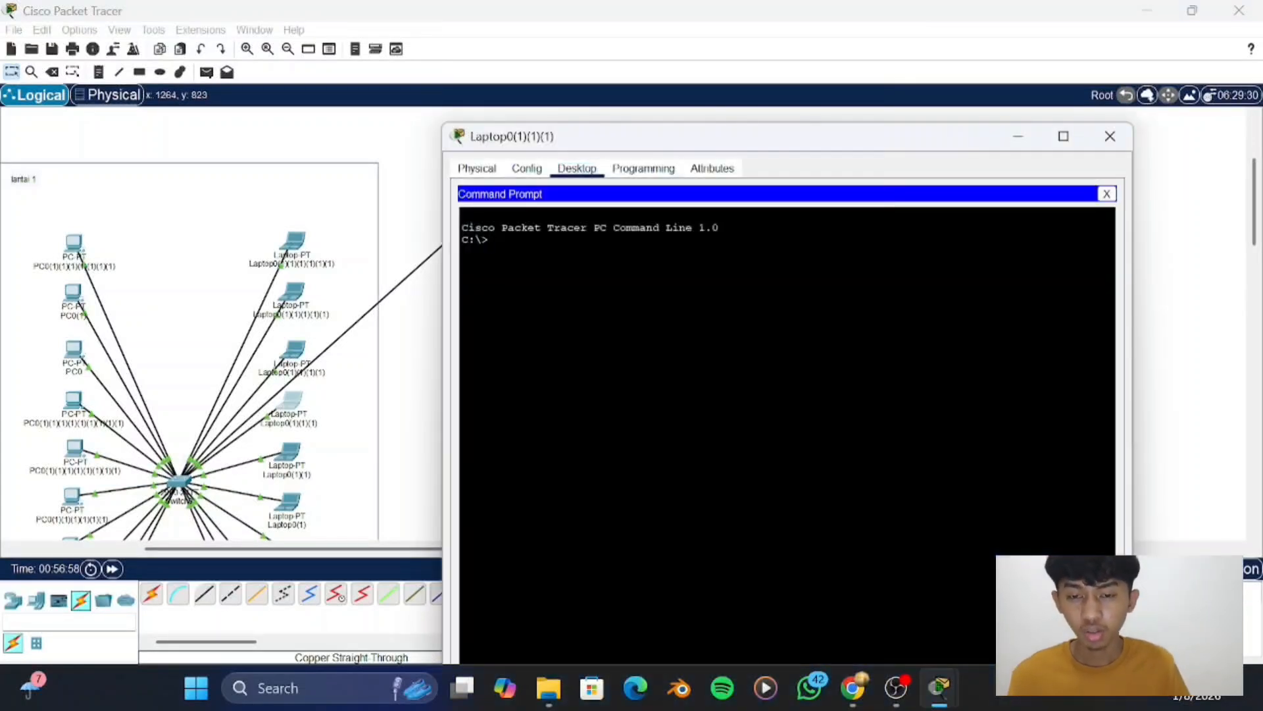
type("ping 192.168.0.22")
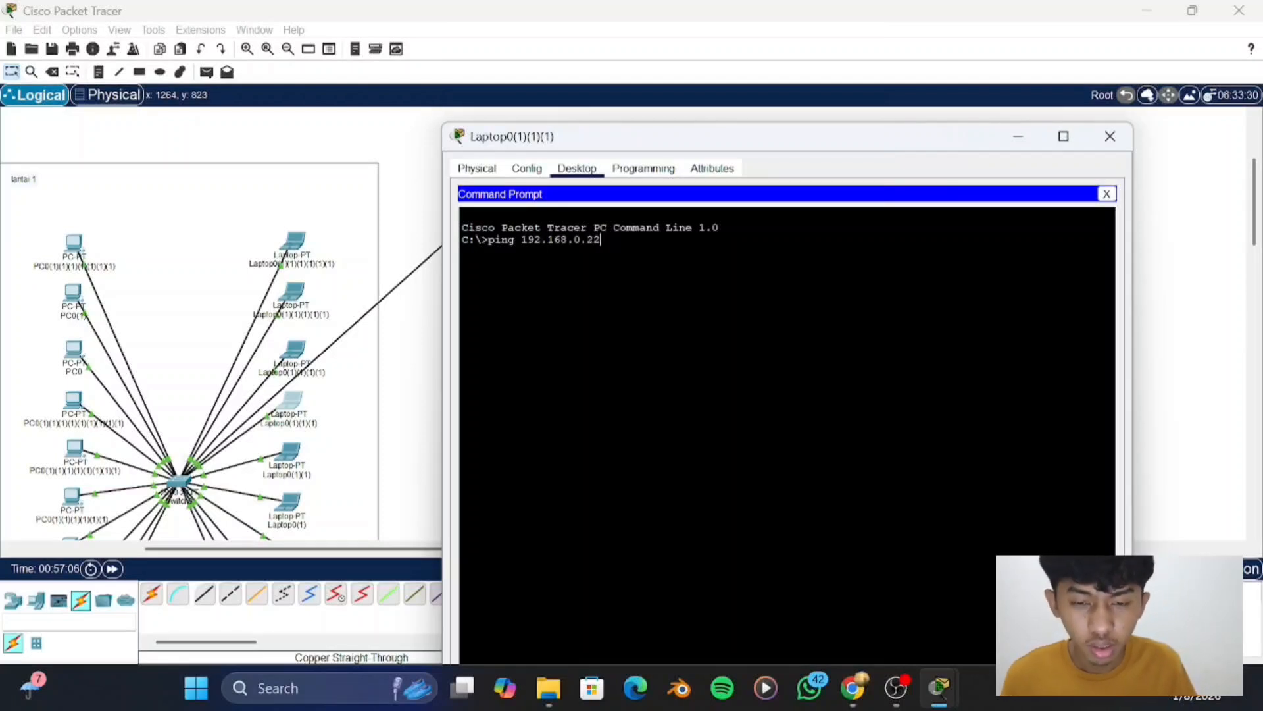
key("Return")
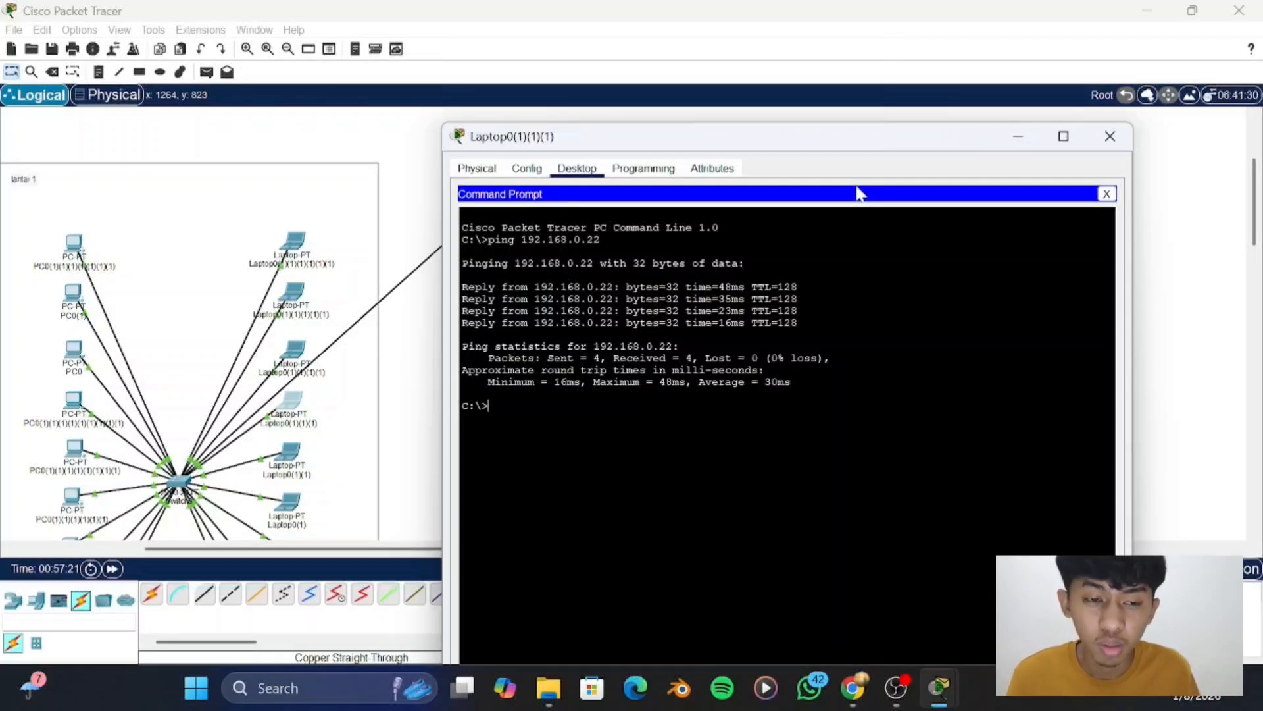
left_click(1110, 137)
- Examine the complete topology of both floors, from the switched "lantai 1" devices to the wireless "lantai 2" devices
scroll(691, 229, "left", 3)
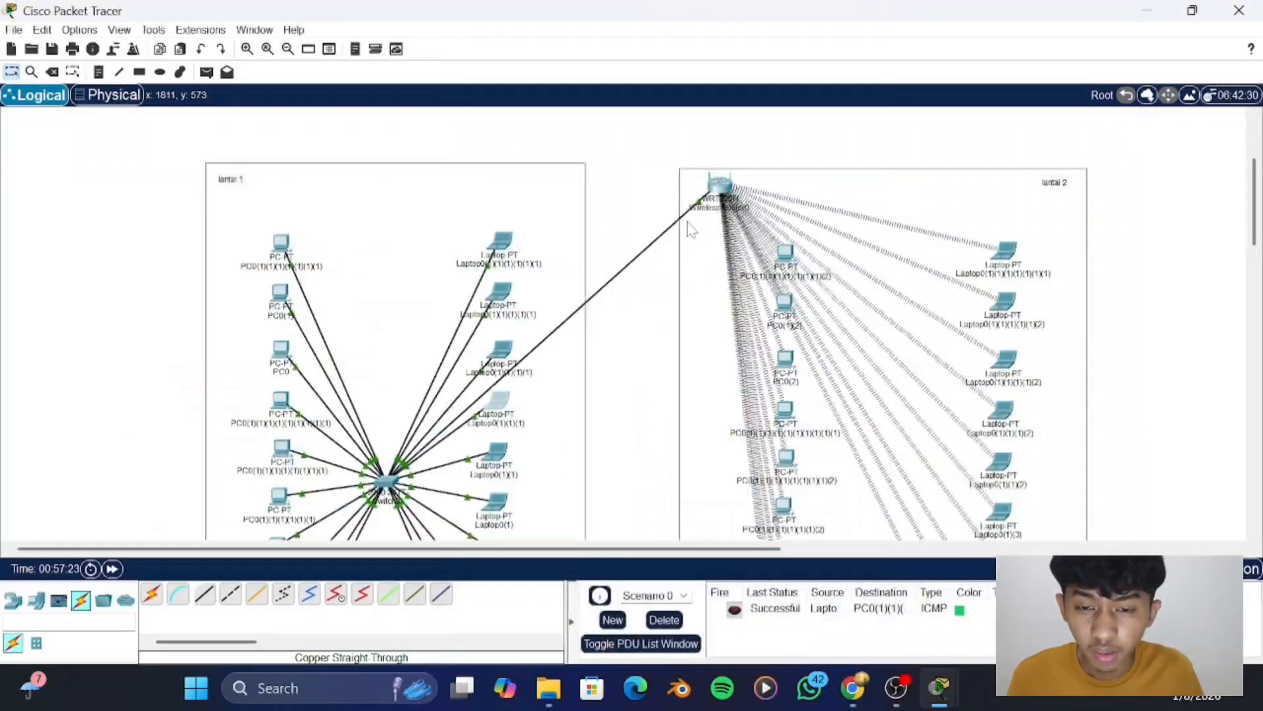
scroll(691, 229, "down", 3)
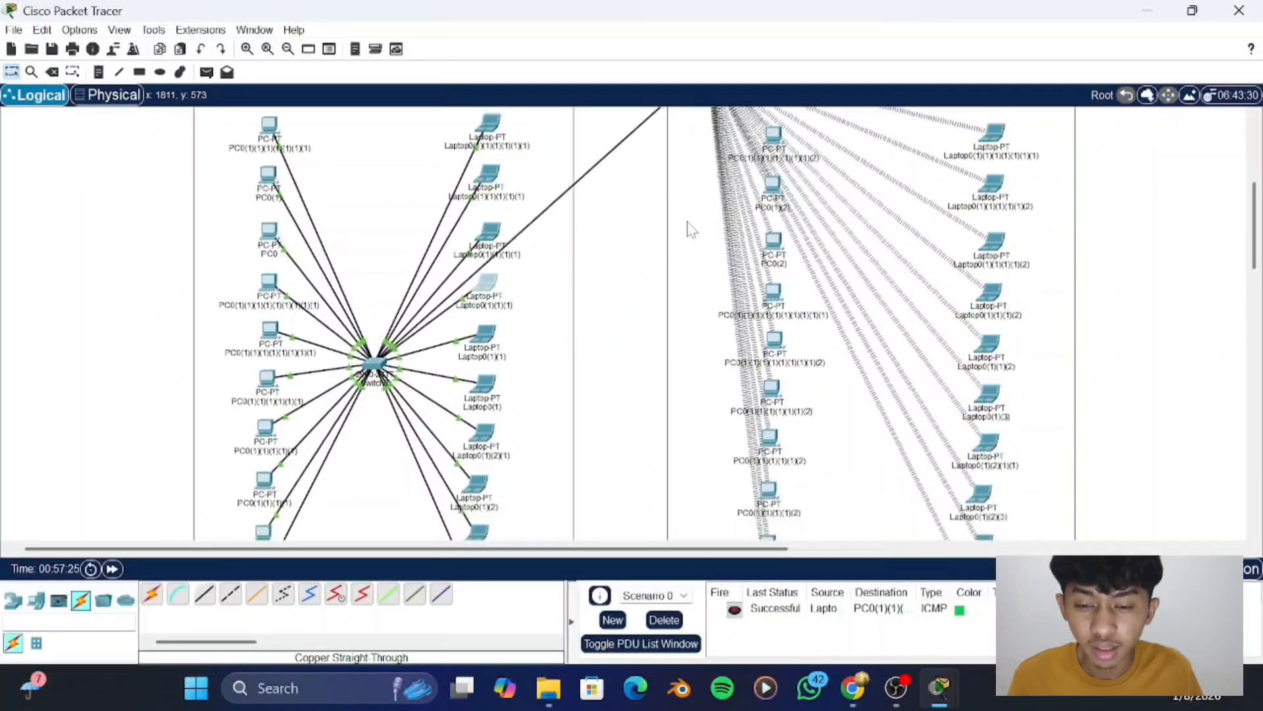
scroll(691, 229, "down", 3)
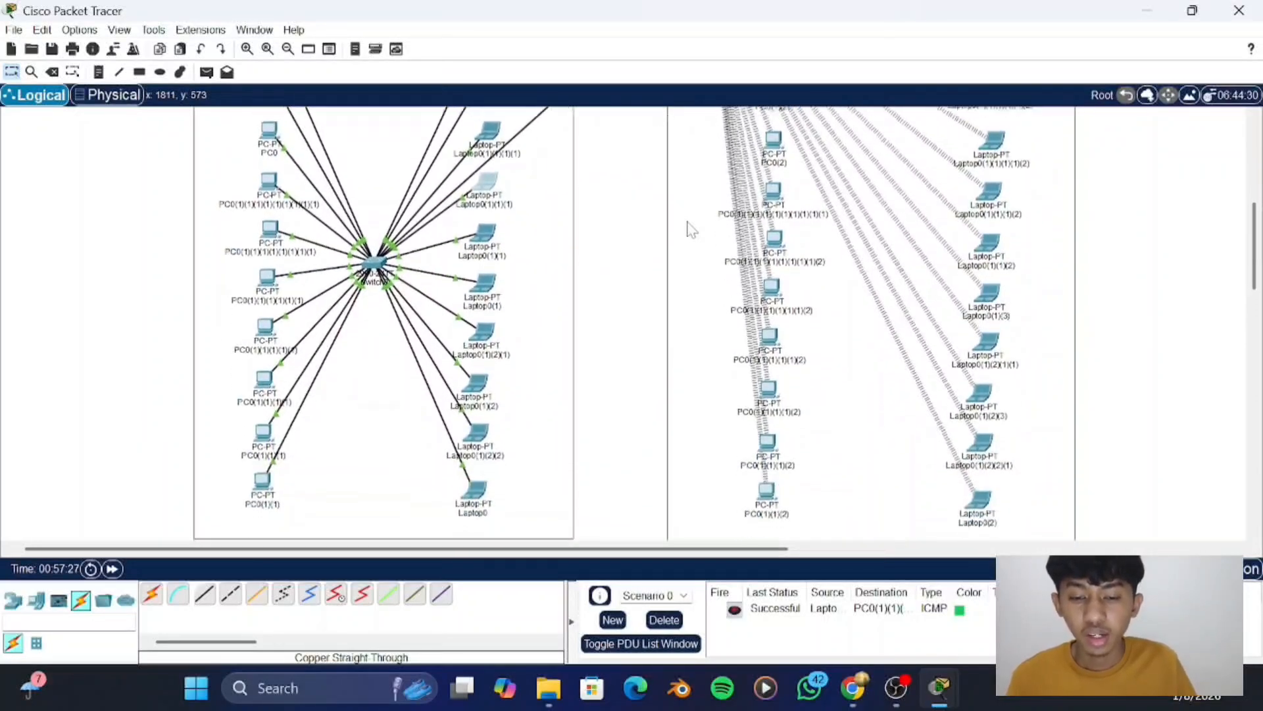
scroll(691, 229, "down", 5)
scroll(691, 229, "up", 3)
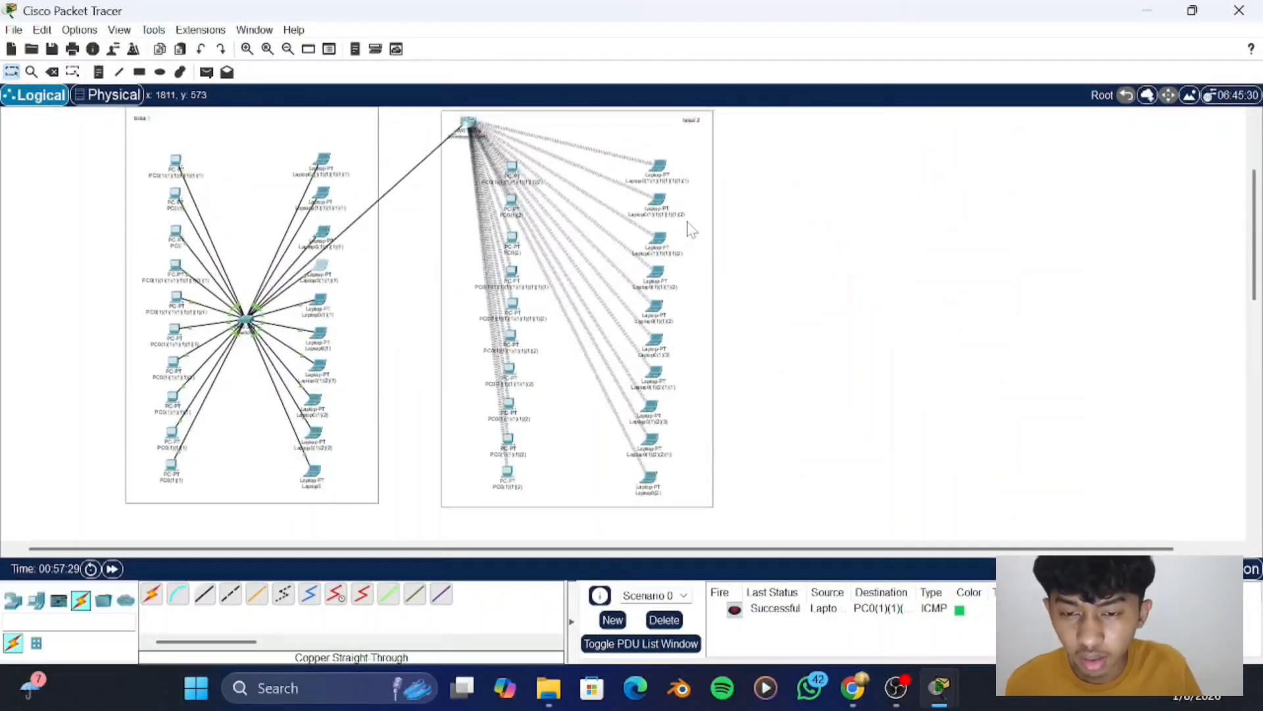
scroll(690, 229, "up", 1)
scroll(691, 229, "left", 2)
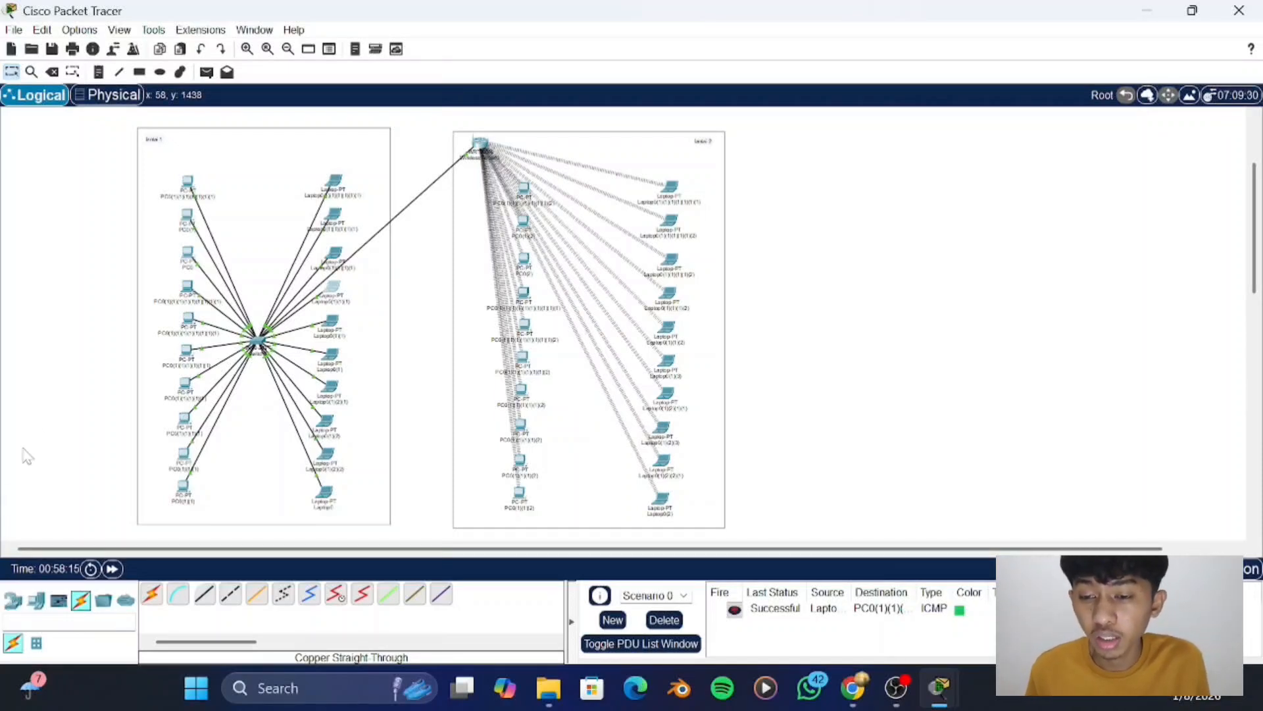
scroll(117, 354, "up", 1)
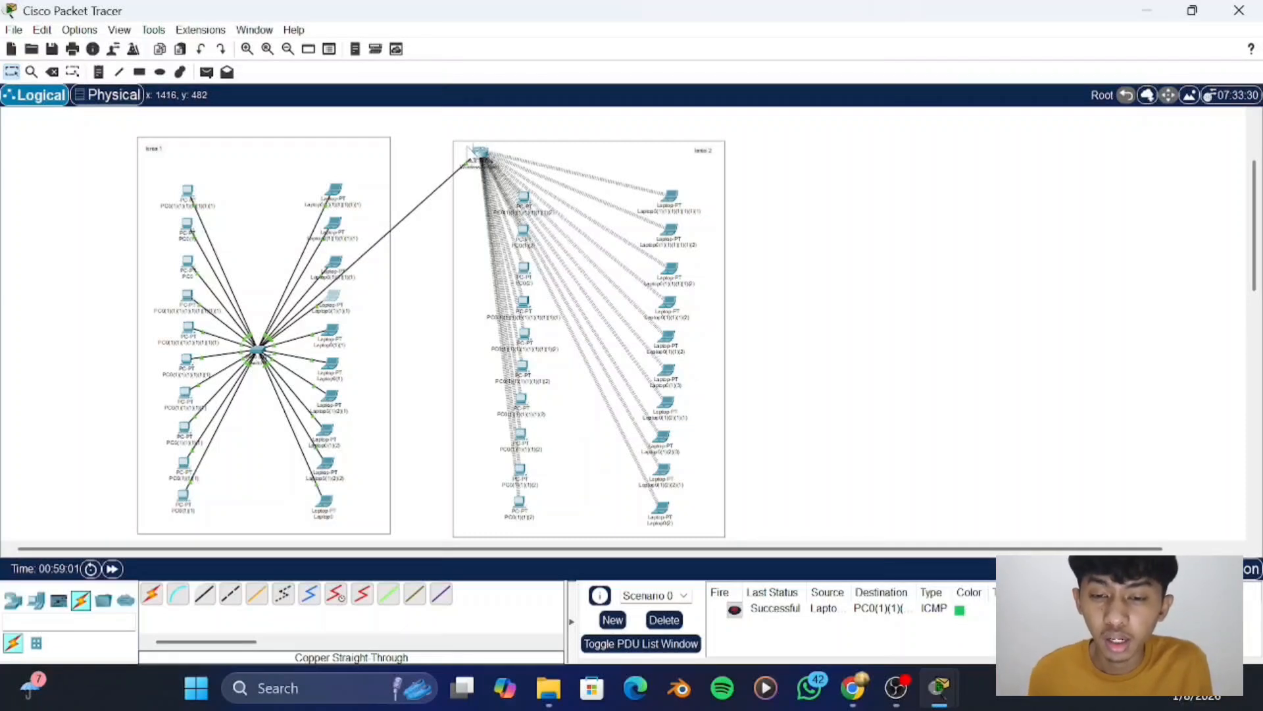
scroll(549, 219, "down", 2)
scroll(549, 219, "up", 3)
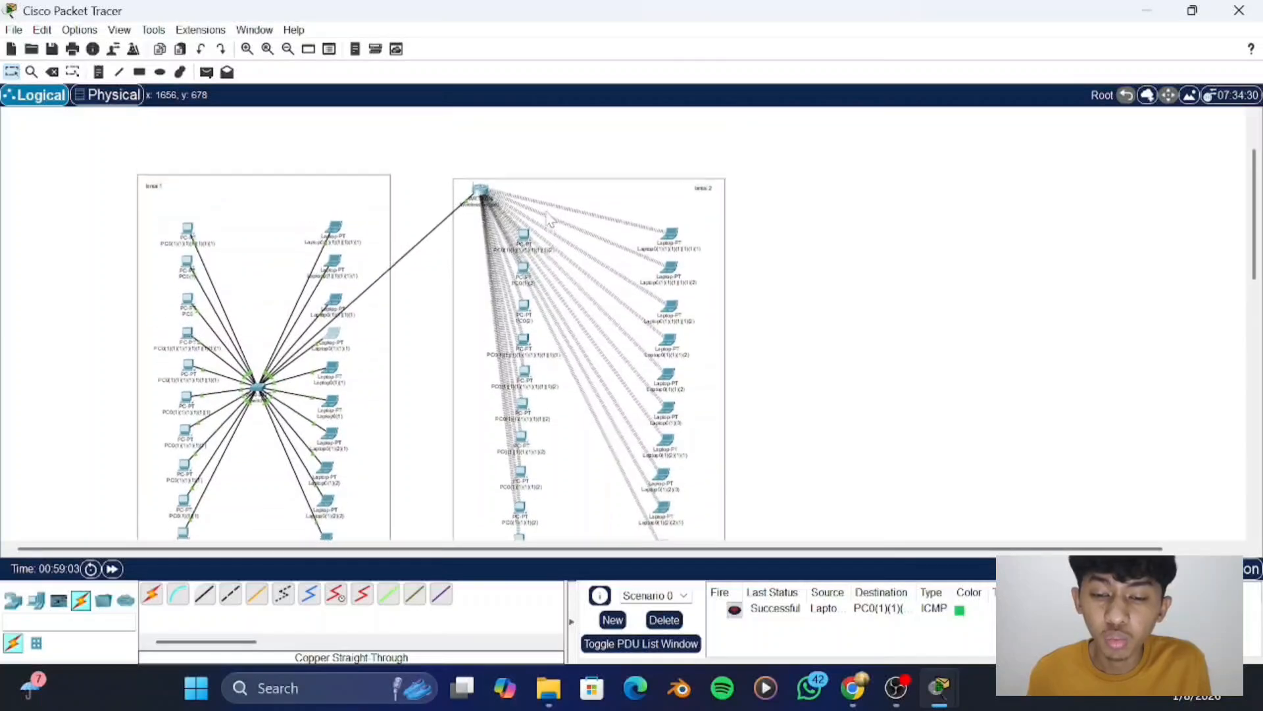
scroll(549, 219, "down", 2)
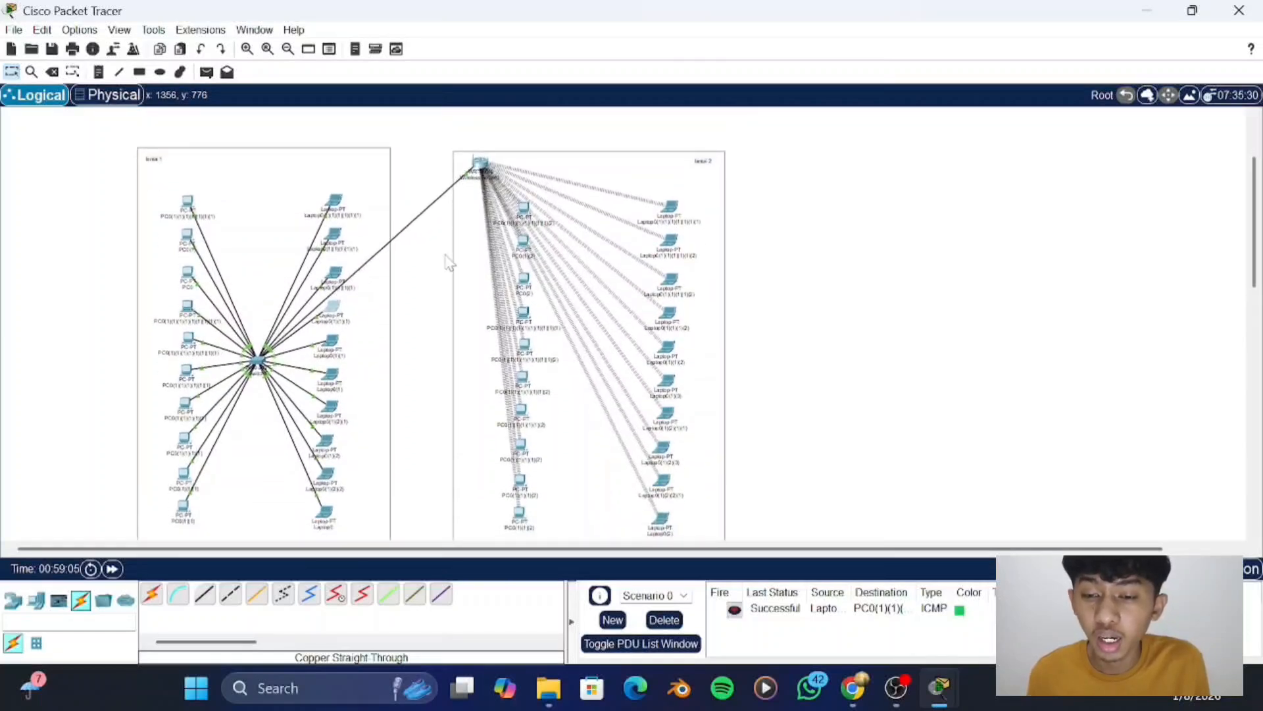
scroll(431, 267, "down", 2)
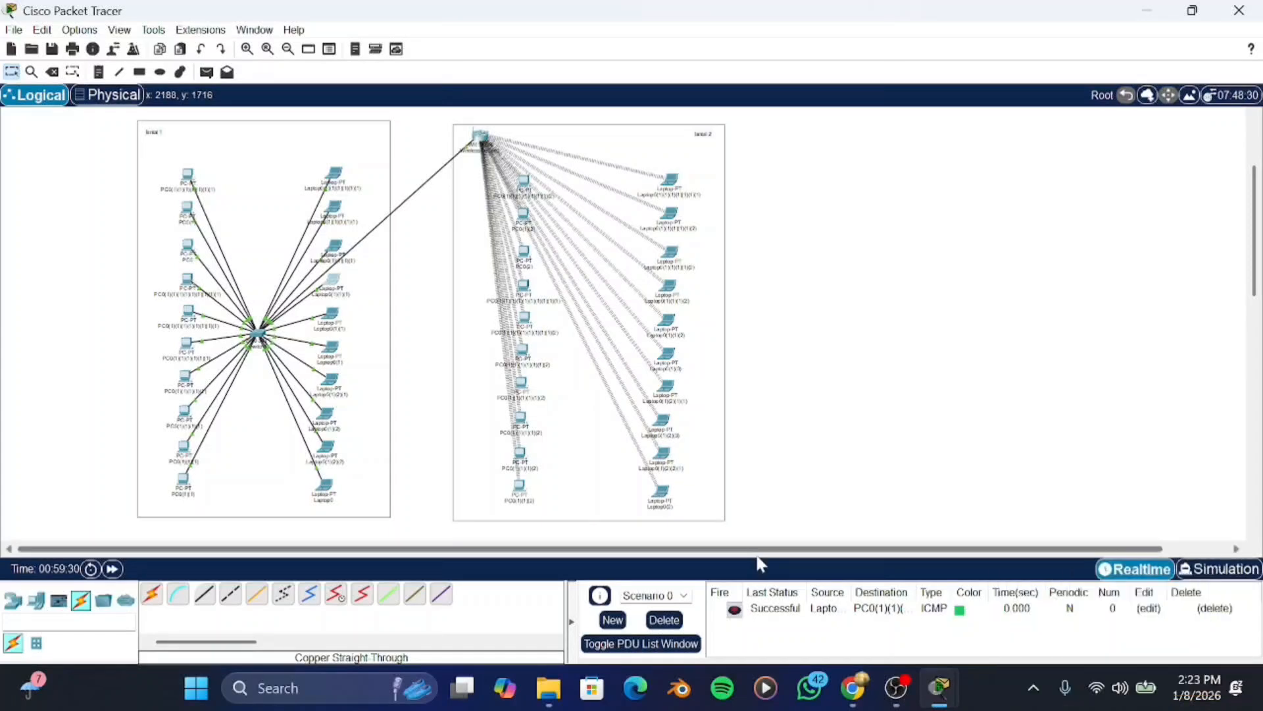
mouse_move(904, 687)
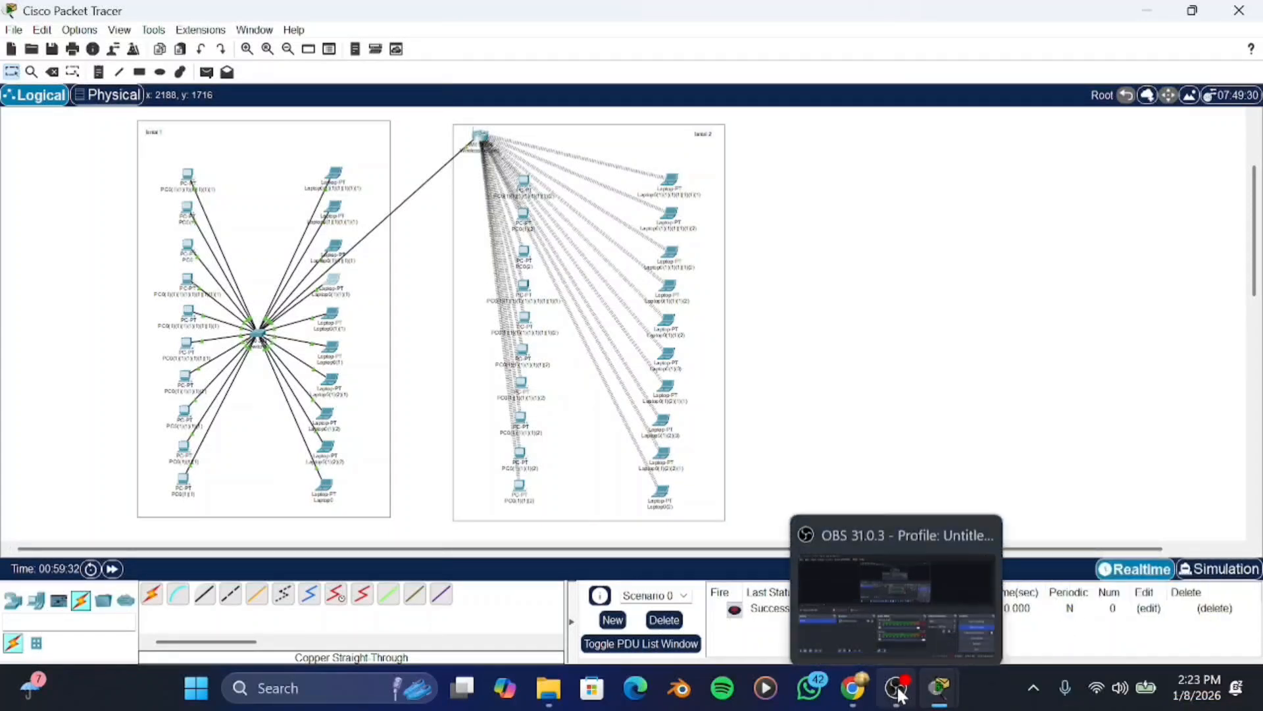